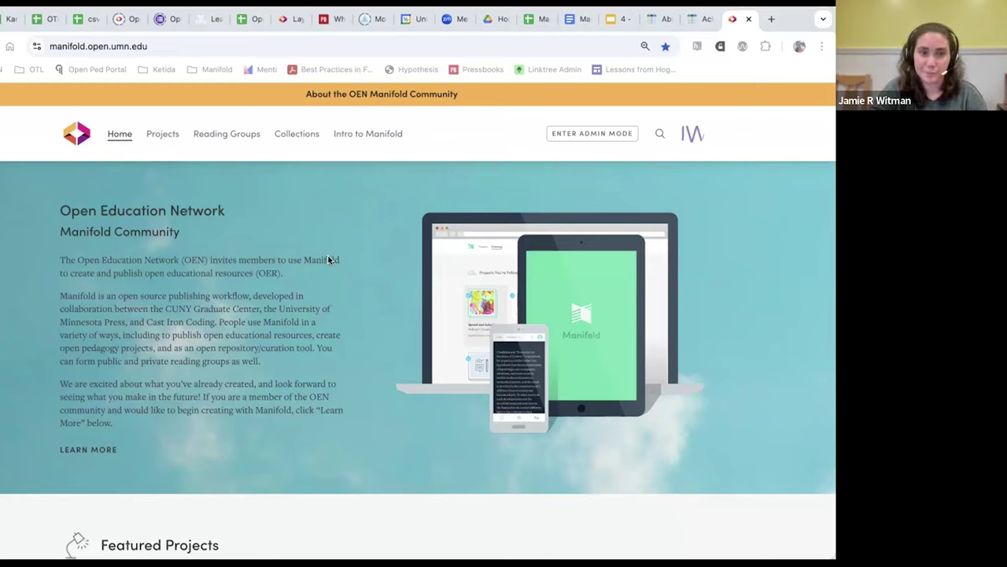
# Step: Open the Media and Power project from the Featured Projects cards
pyautogui.scroll(-3, 337, 266)
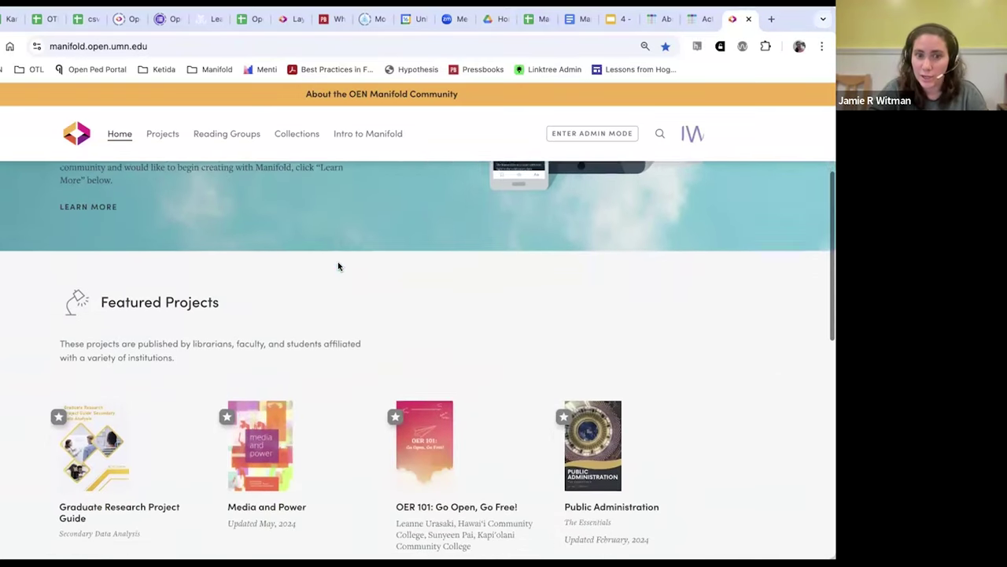
pyautogui.scroll(-1, 338, 264)
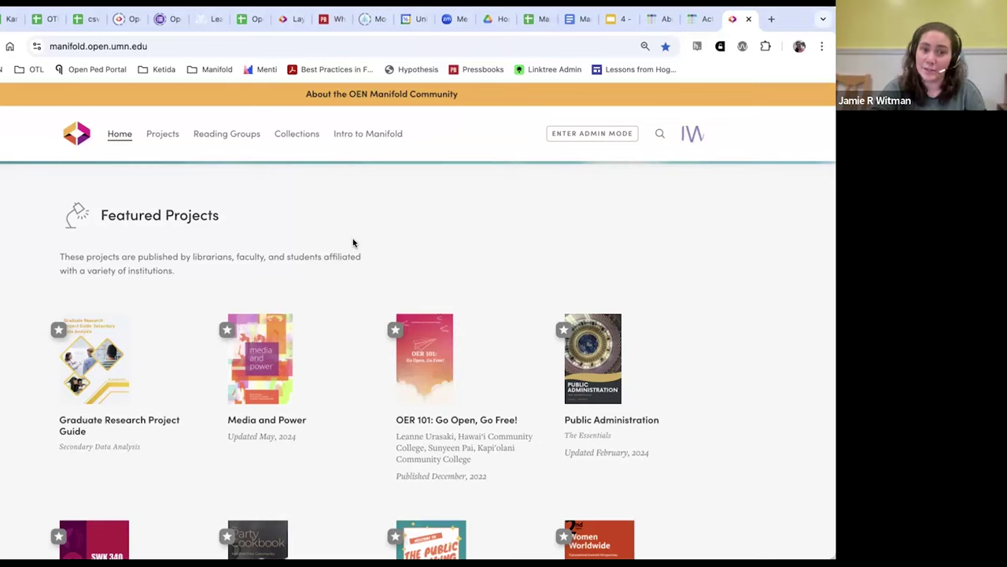
pyautogui.scroll(-1, 346, 299)
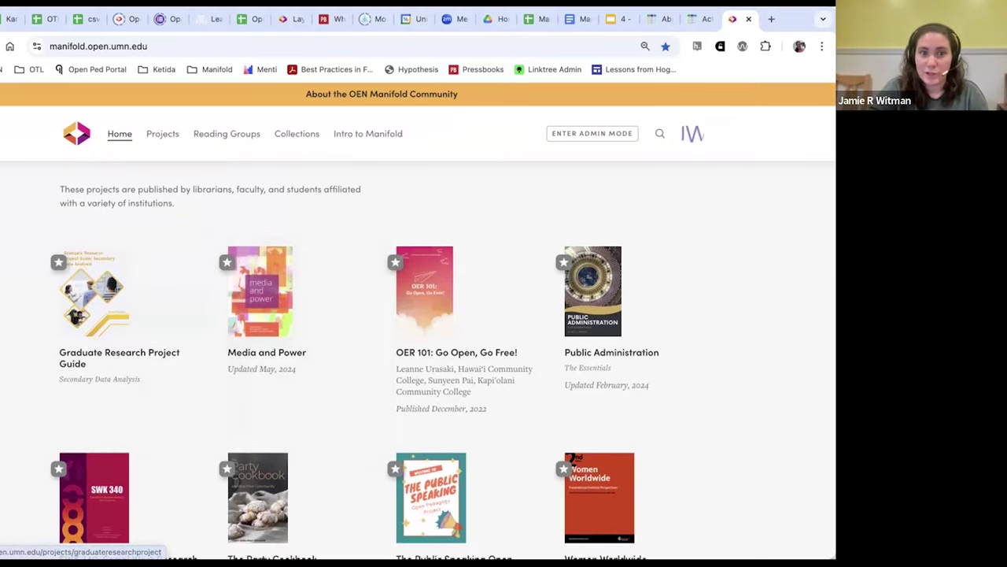
pyautogui.scroll(1, 128, 237)
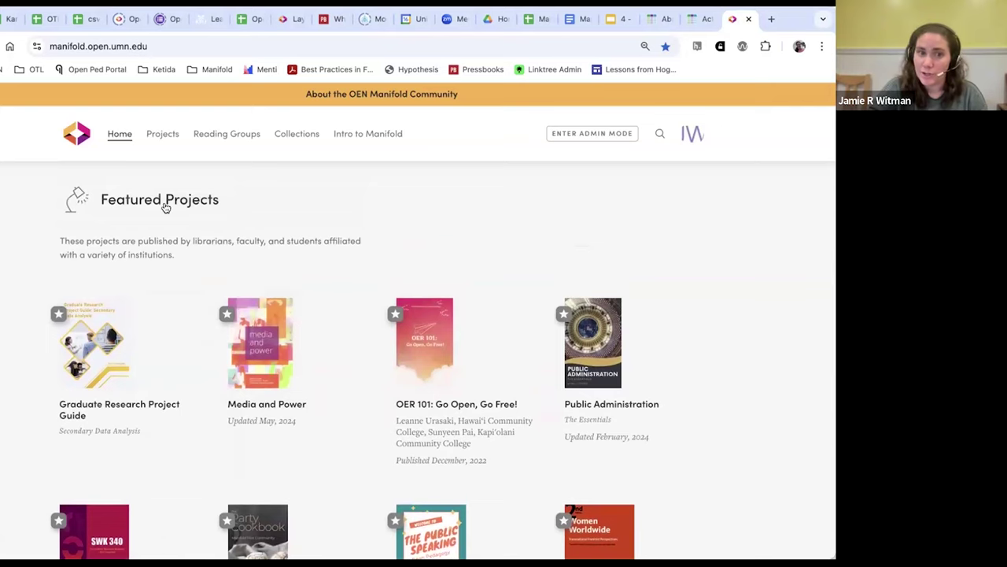
pyautogui.scroll(1, 16, 243)
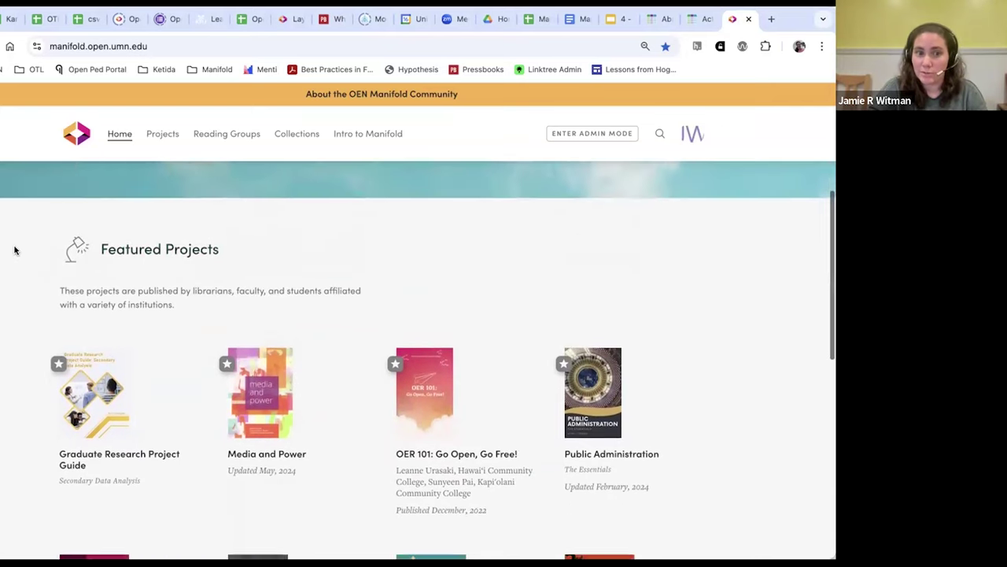
pyautogui.scroll(-2, 268, 298)
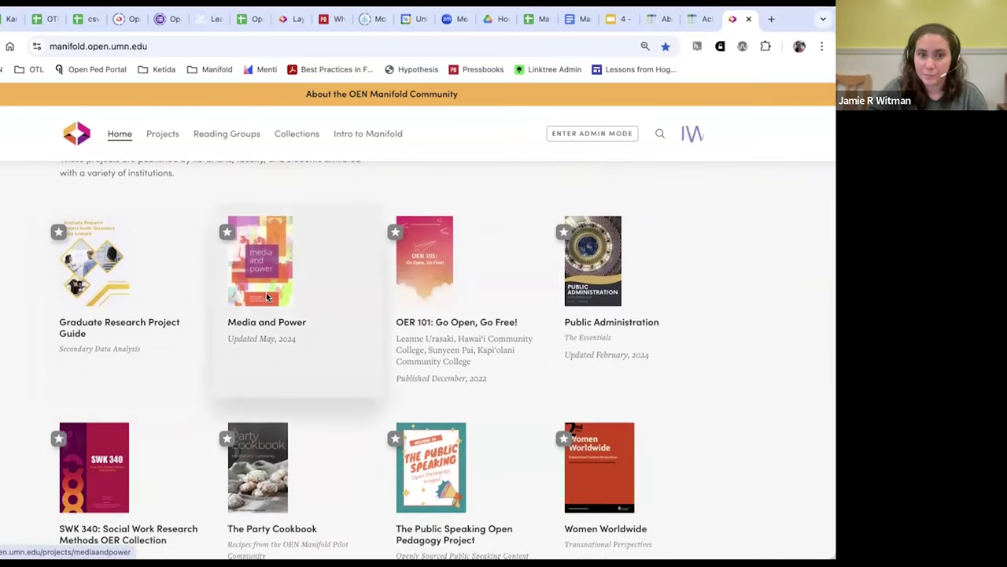
pyautogui.click(266, 296)
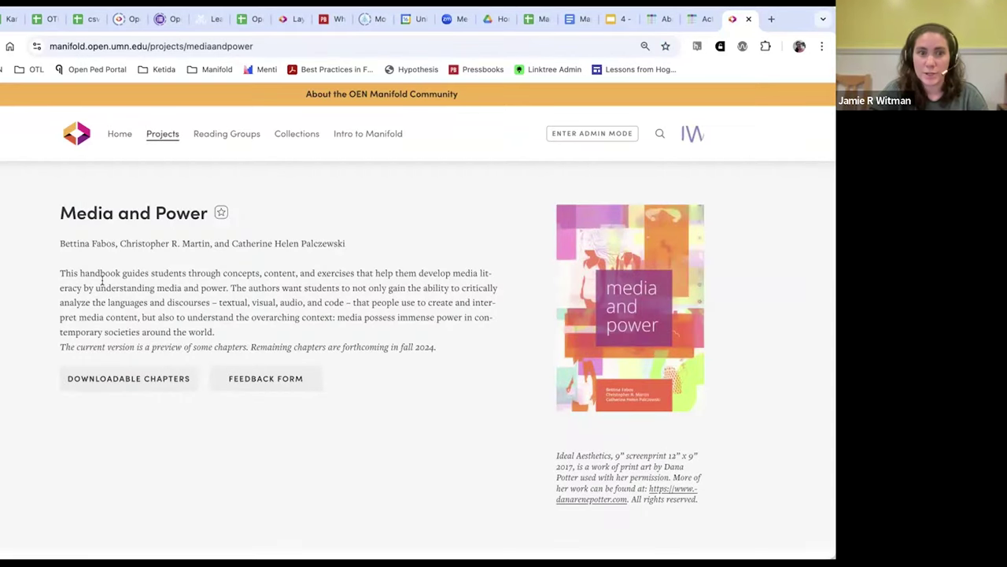
# Step: Scroll the Media and Power page down to its Texts list of modules
pyautogui.scroll(-2, 16, 307)
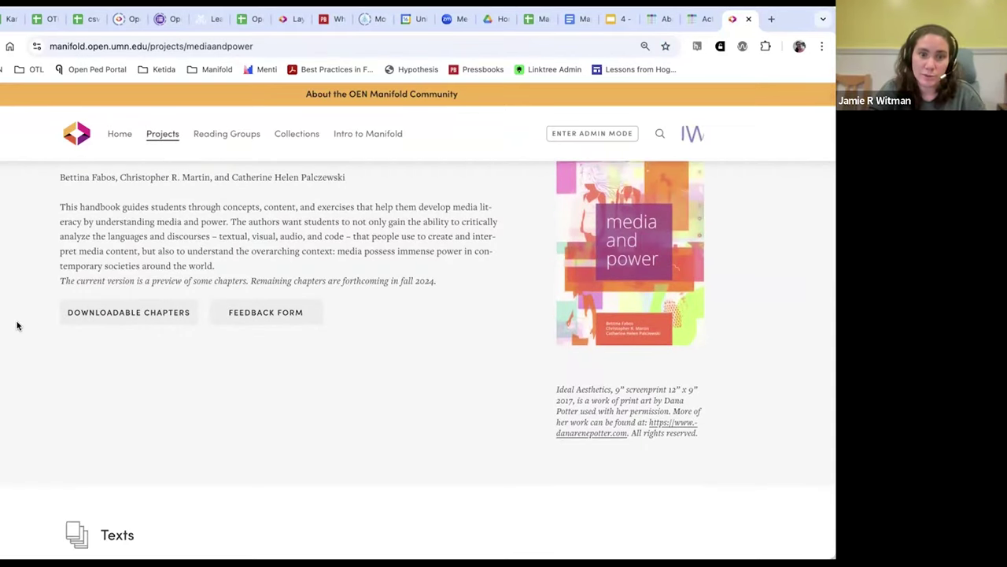
pyautogui.scroll(2, 16, 324)
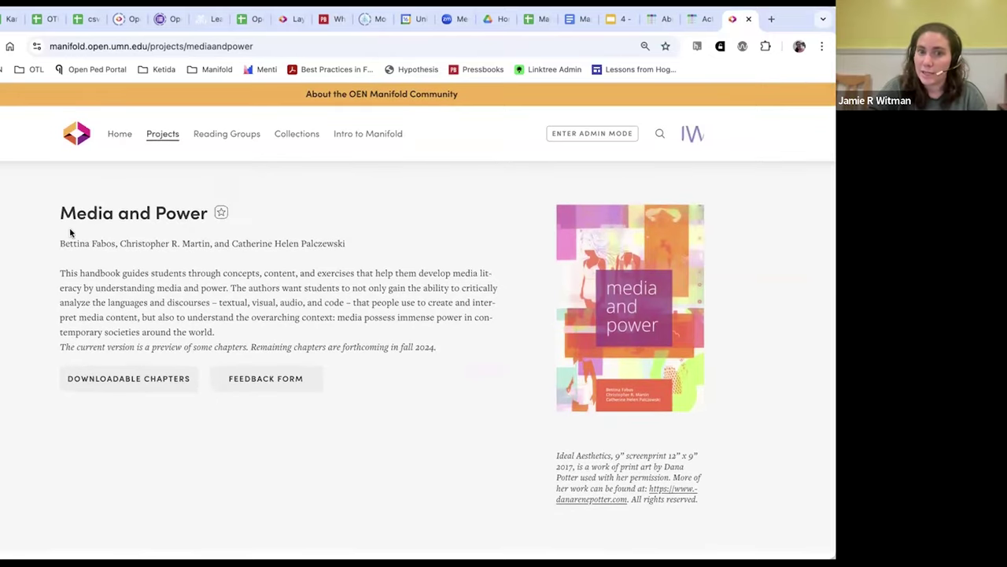
pyautogui.scroll(-1, 23, 260)
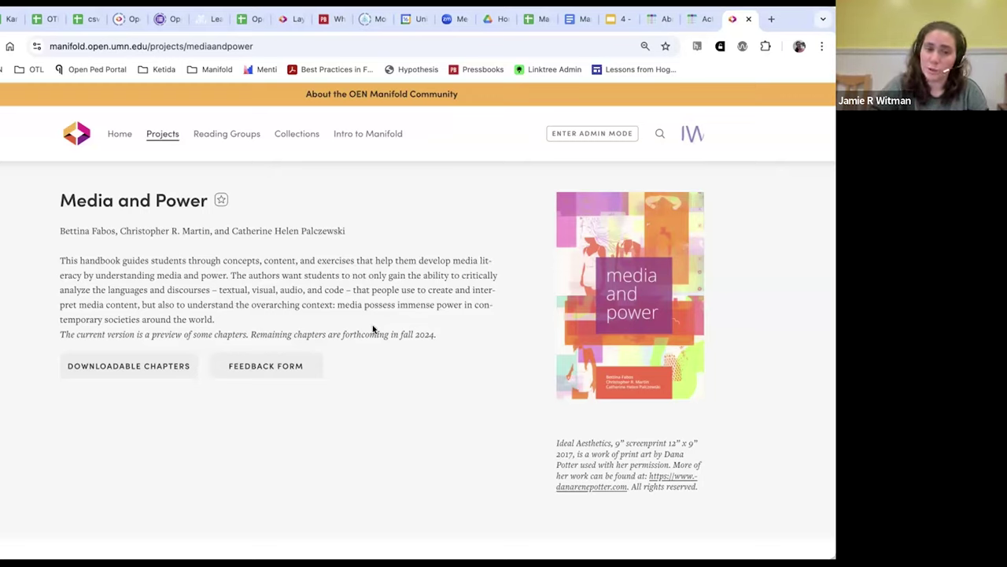
pyautogui.scroll(-1, 342, 333)
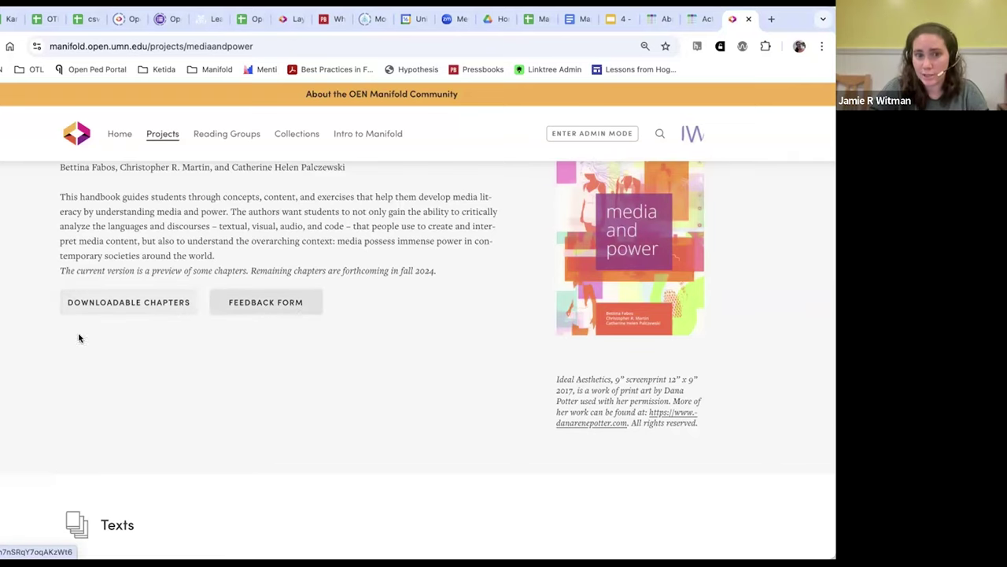
pyautogui.scroll(1, 8, 326)
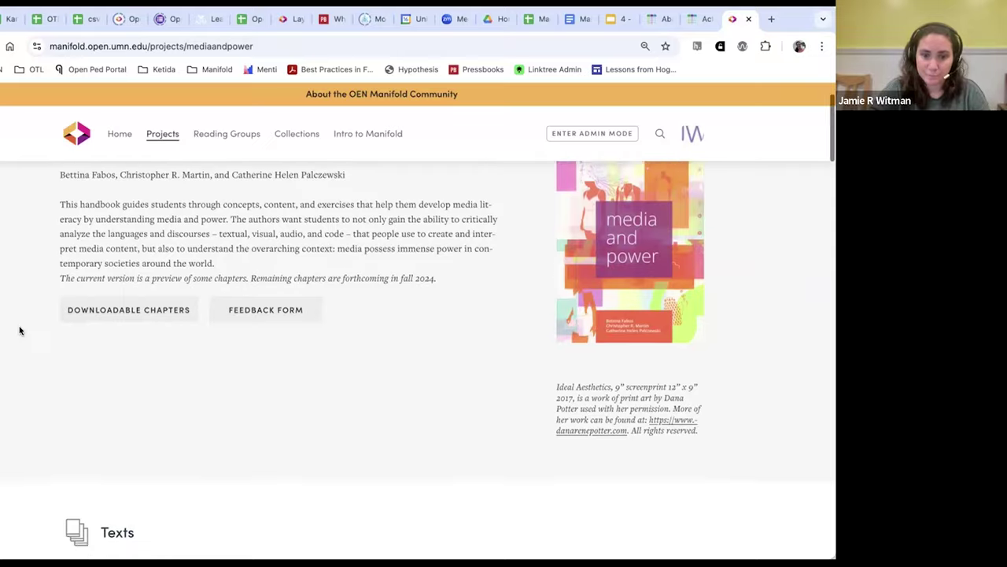
pyautogui.scroll(-4, 18, 328)
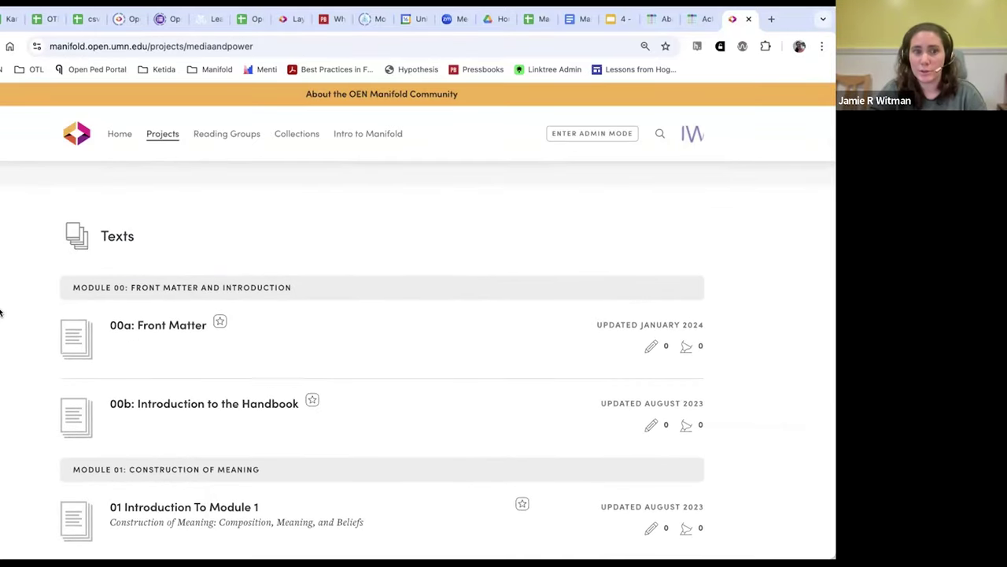
pyautogui.scroll(-1, 1, 313)
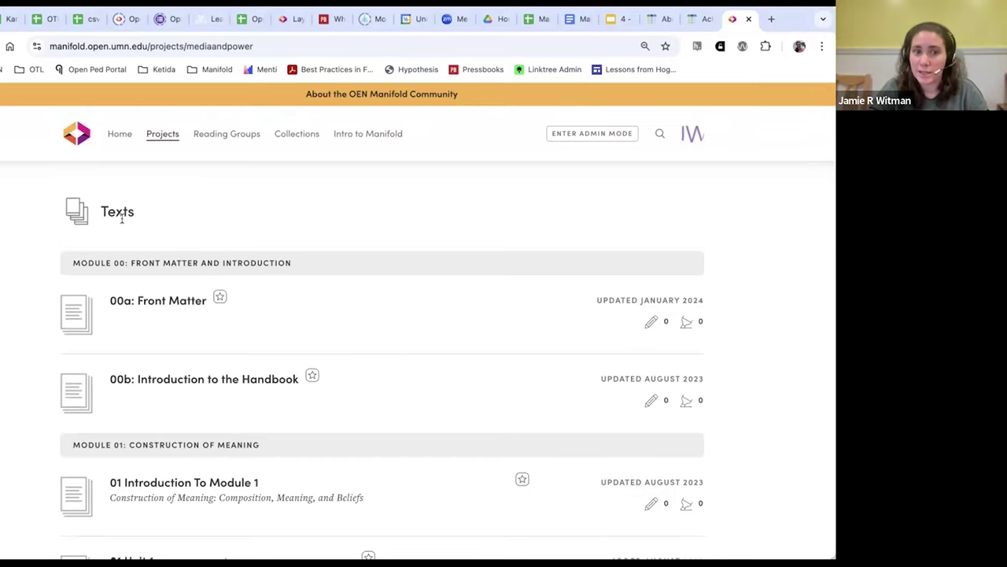
pyautogui.scroll(-2, 124, 221)
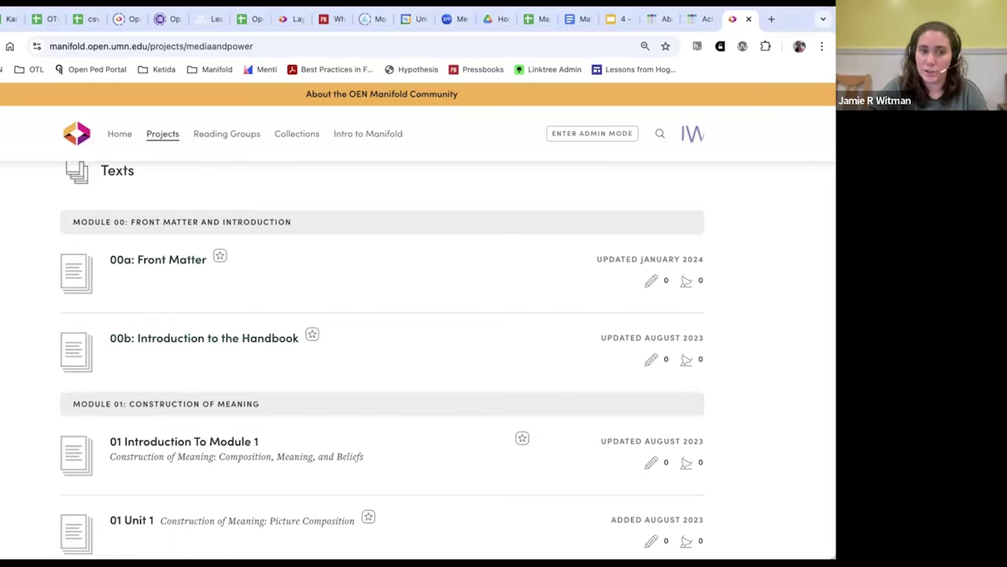
pyautogui.scroll(-3, 79, 314)
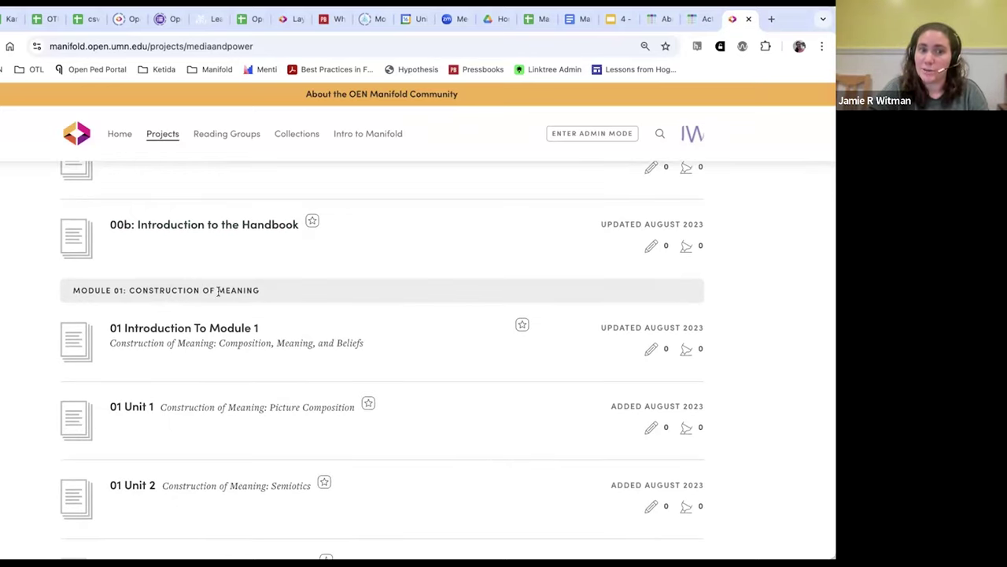
pyautogui.scroll(-1, 2, 392)
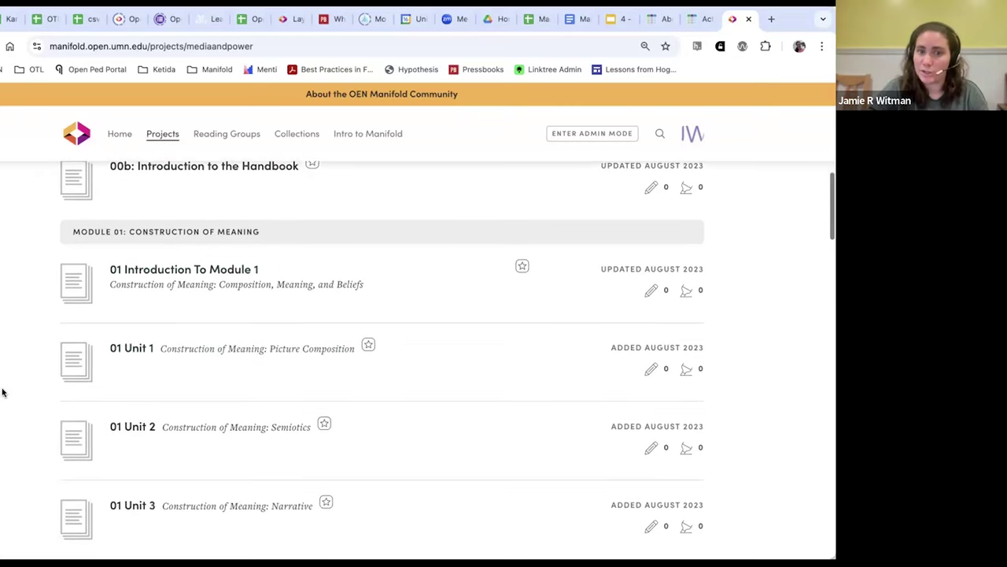
# Step: Open '01 Introduction To Module 1', jump to Unit 2 via Contents, and show the reader menu
pyautogui.click(189, 270)
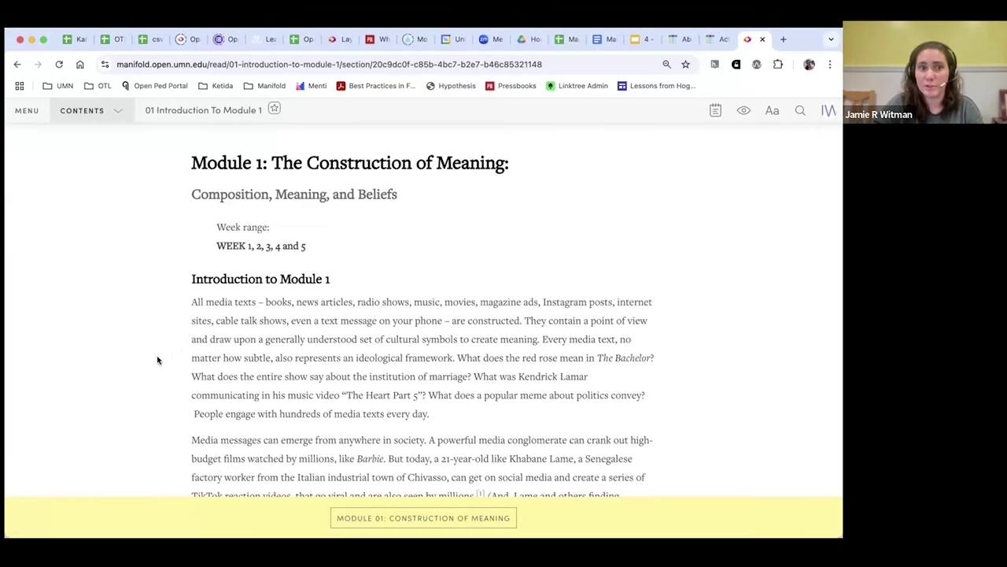
pyautogui.scroll(-15, 152, 362)
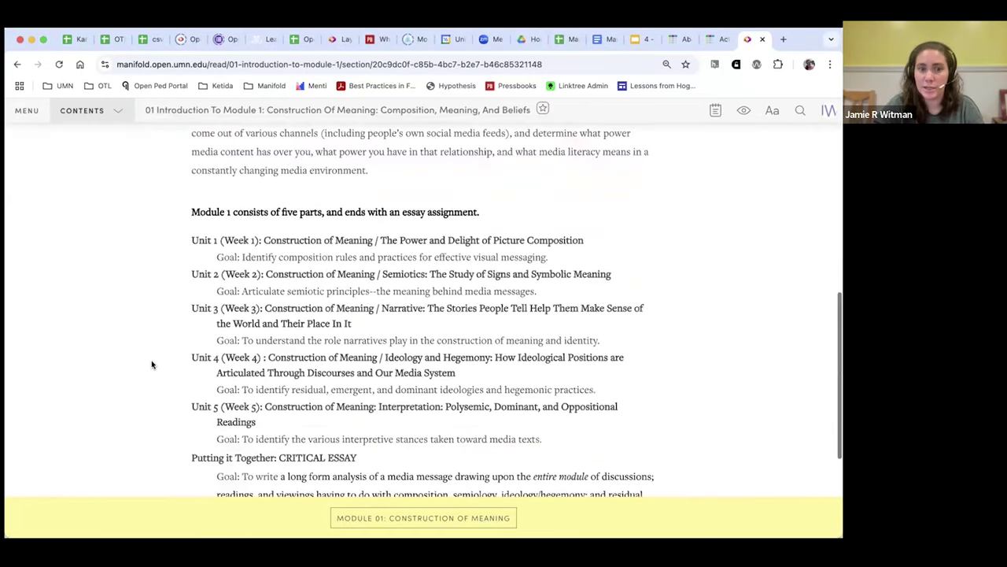
pyautogui.scroll(15, 151, 360)
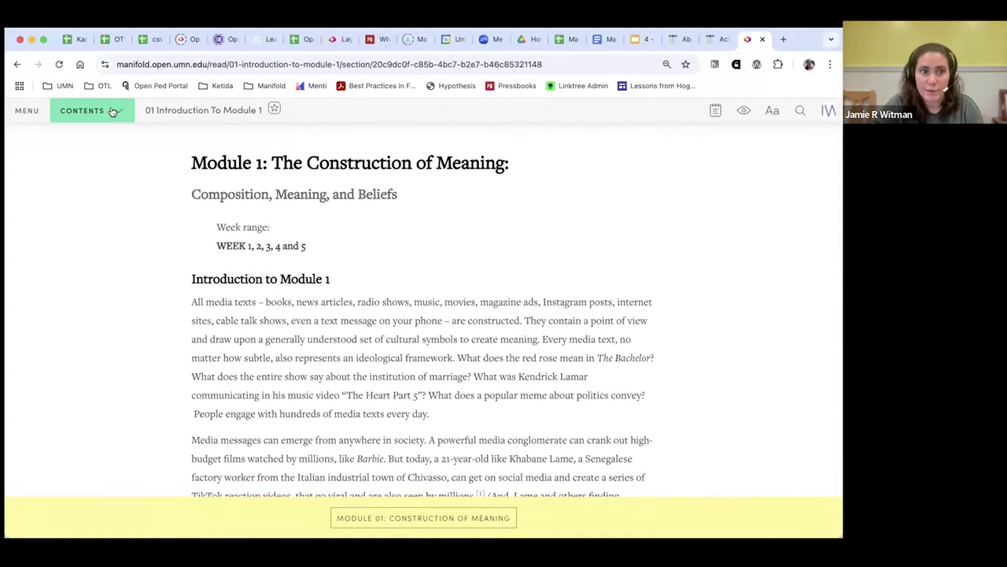
pyautogui.click(111, 113)
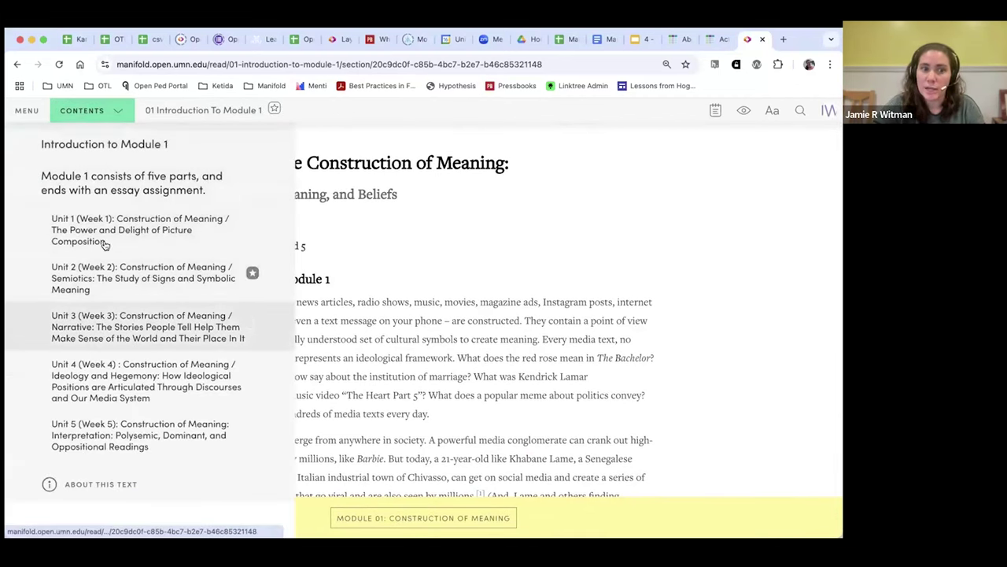
pyautogui.click(95, 273)
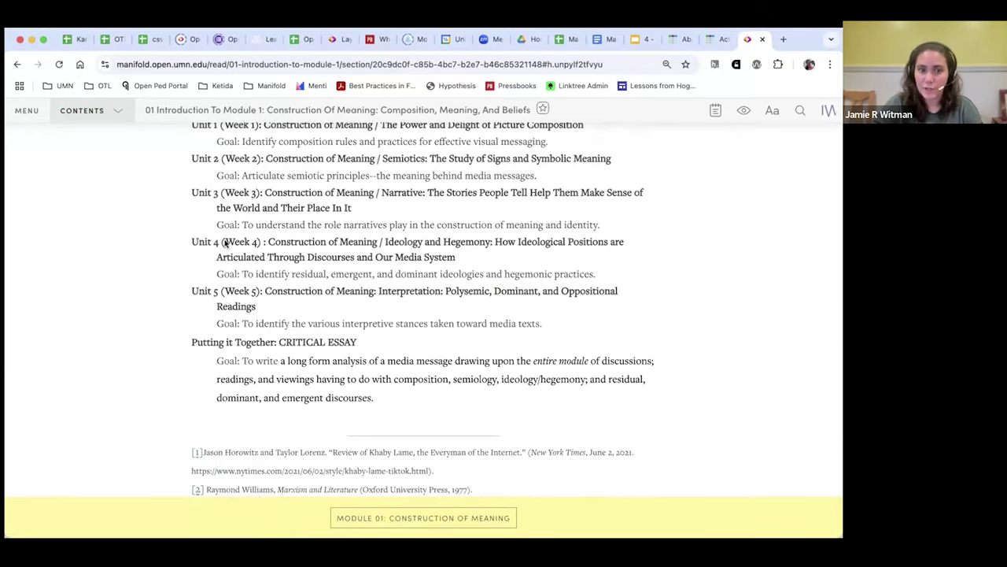
pyautogui.click(28, 114)
# Step: Return to the Media and Power project page and scroll to its Resources image collections
pyautogui.click(55, 153)
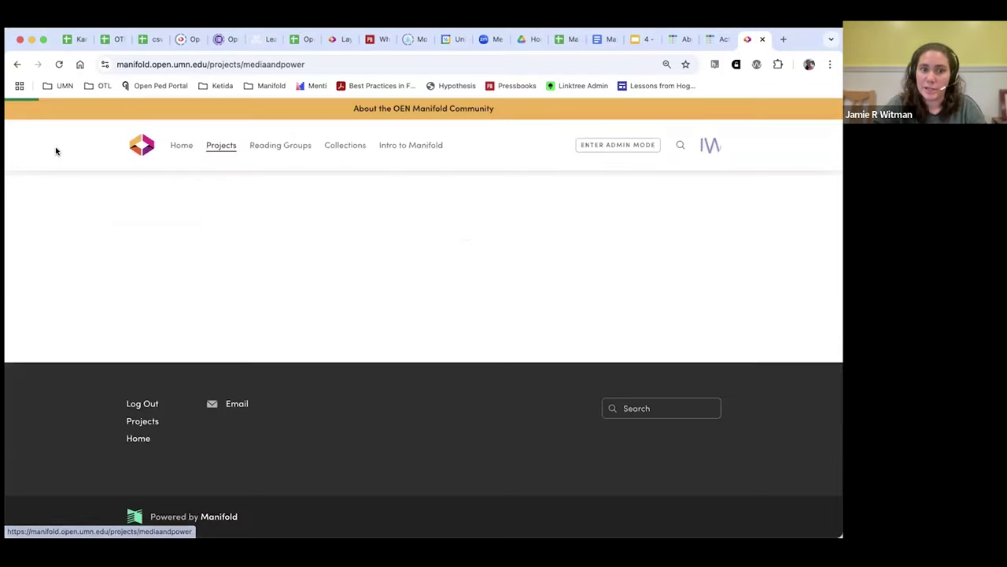
pyautogui.scroll(-3, 65, 307)
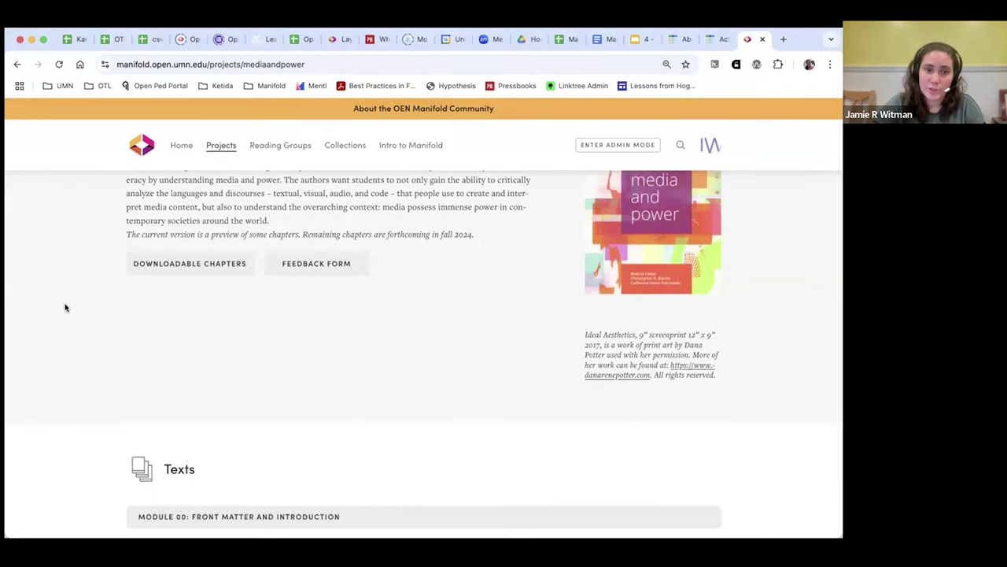
pyautogui.scroll(-3, 83, 326)
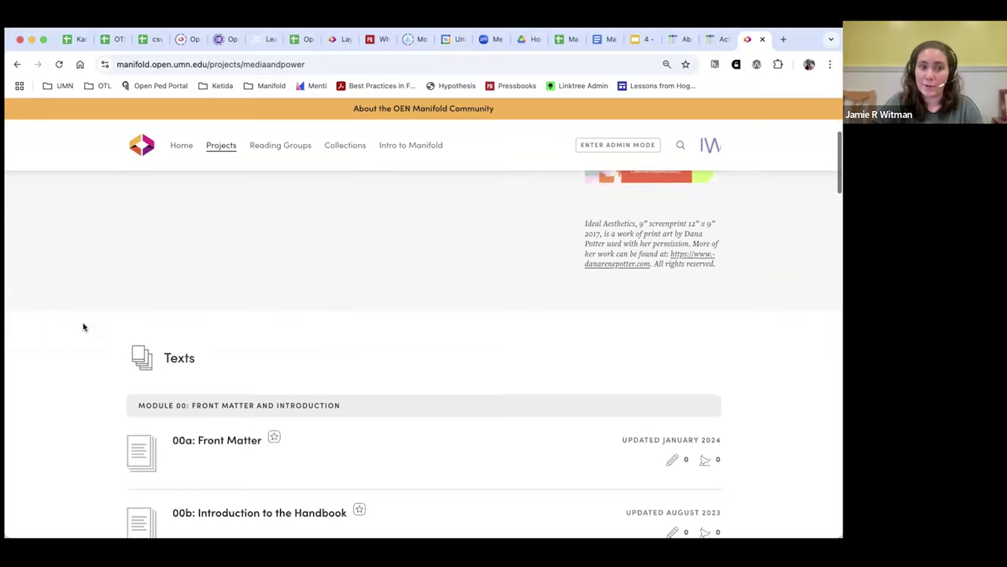
pyautogui.scroll(-3, 83, 325)
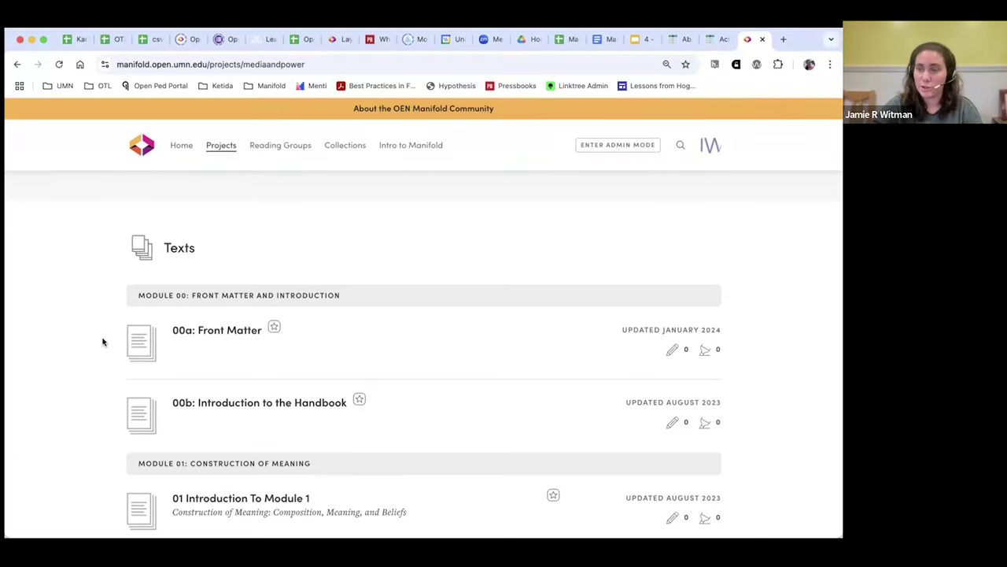
pyautogui.scroll(-2, 108, 355)
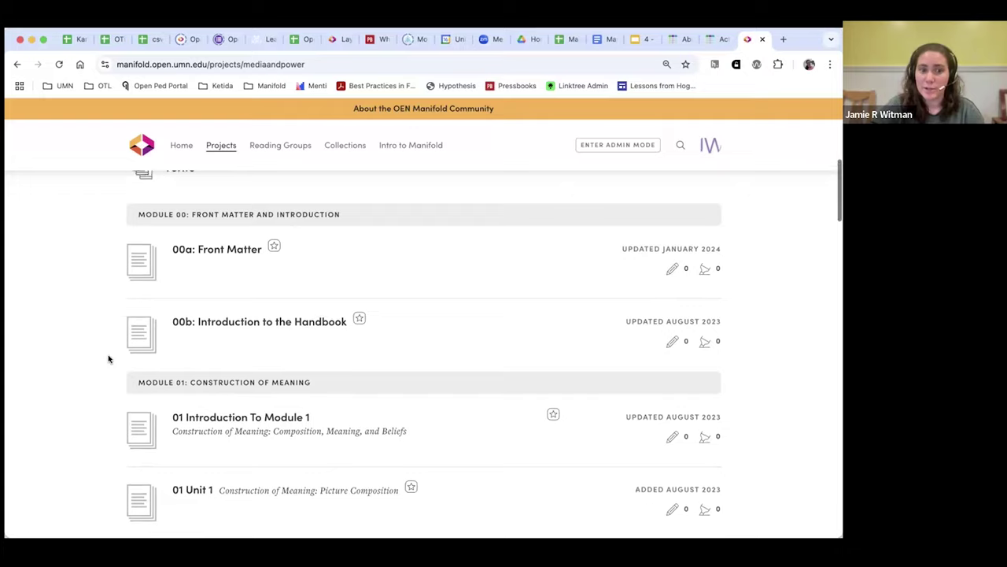
pyautogui.scroll(-2, 109, 358)
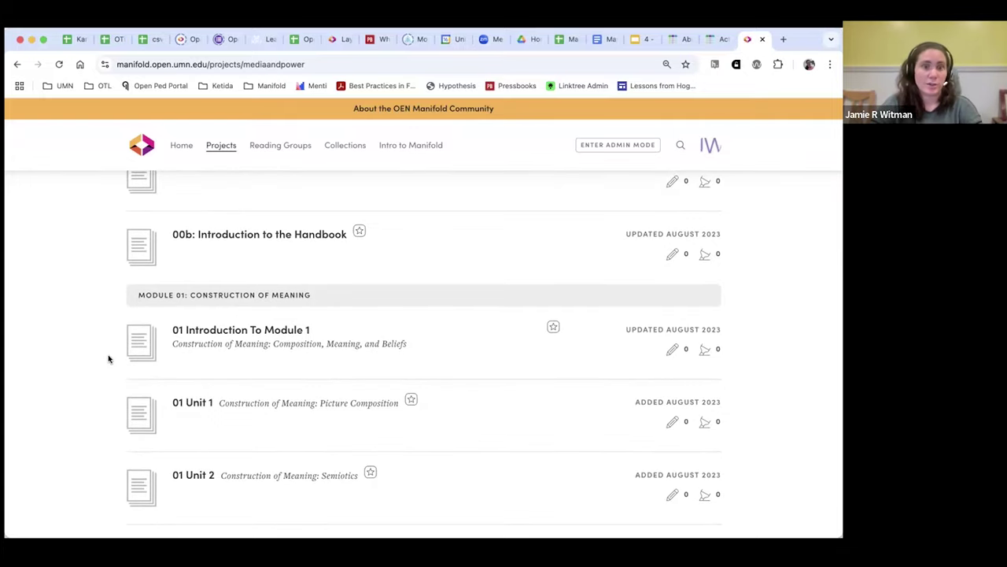
pyautogui.scroll(-6, 104, 359)
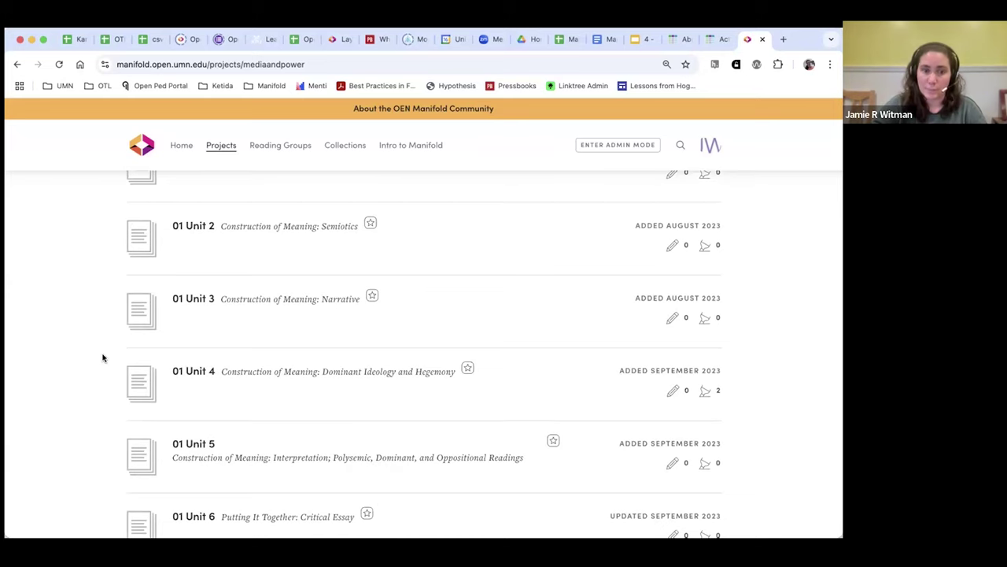
pyautogui.scroll(-15, 102, 360)
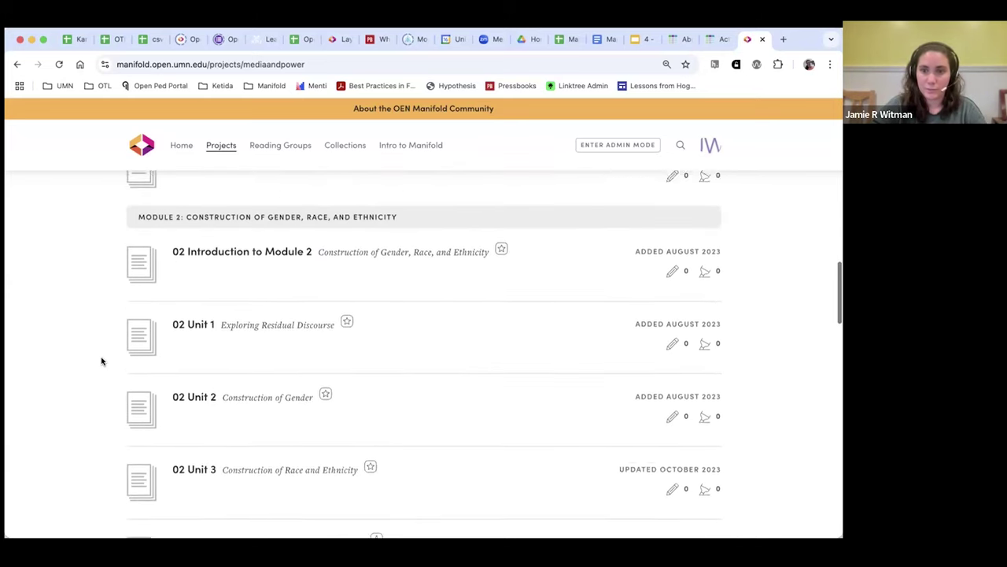
pyautogui.scroll(-3, 101, 361)
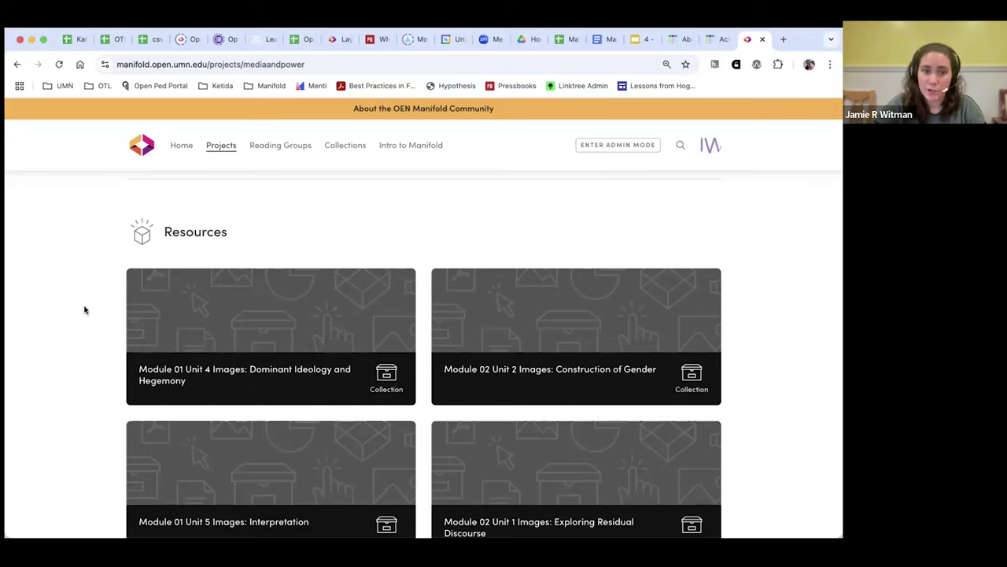
pyautogui.scroll(-1, 85, 309)
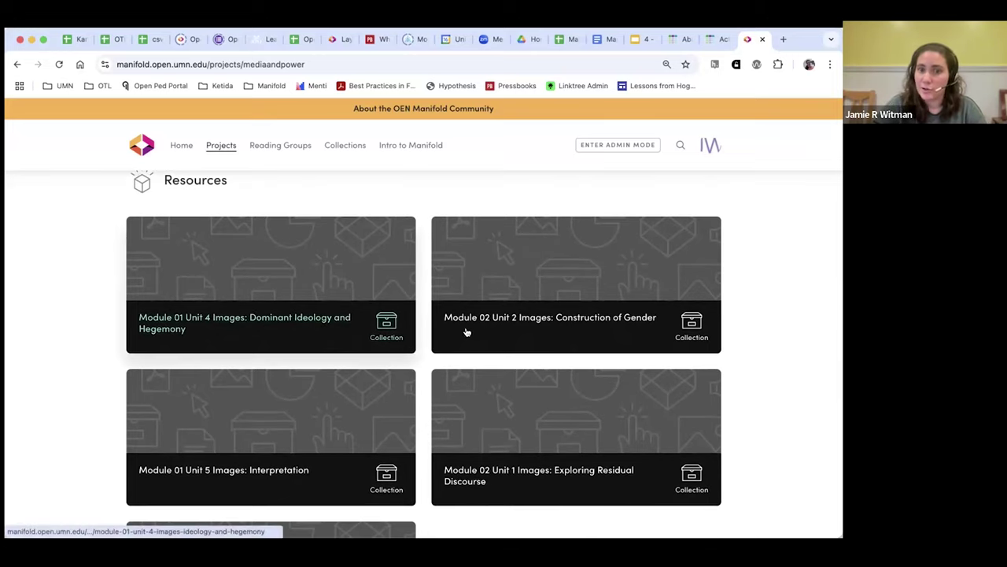
pyautogui.scroll(-1, 295, 313)
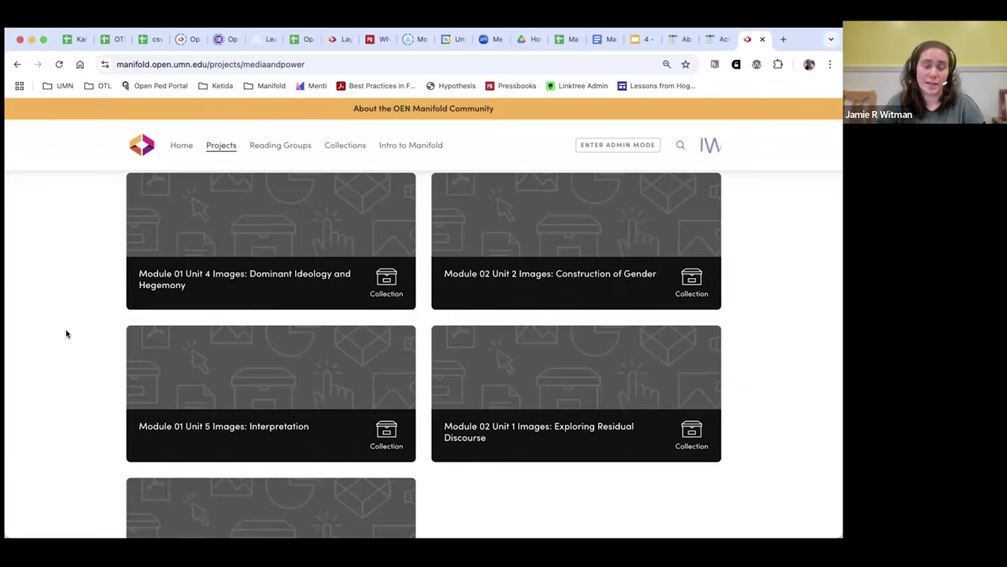
pyautogui.click(265, 254)
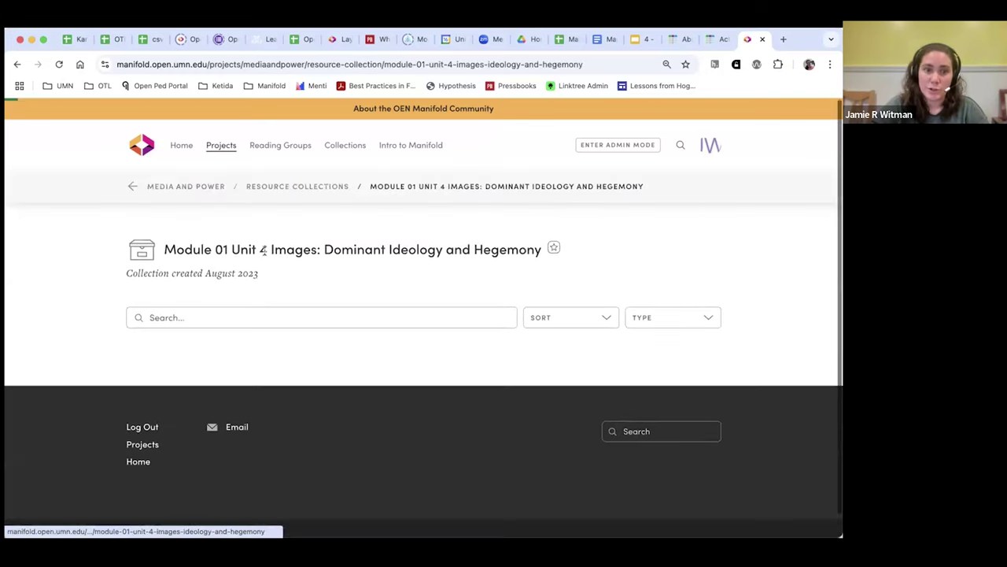
pyautogui.scroll(-5, 92, 325)
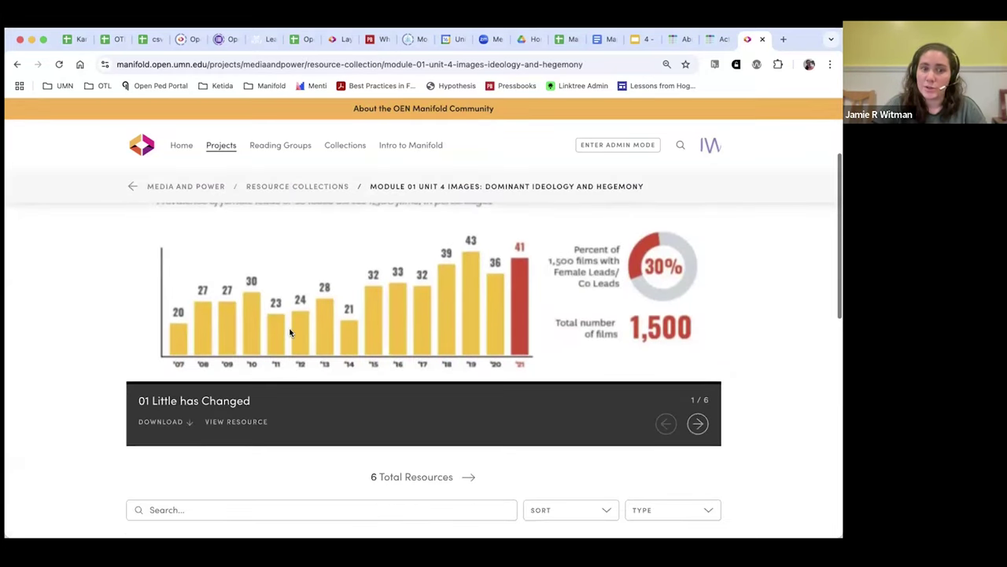
pyautogui.scroll(-5, 289, 316)
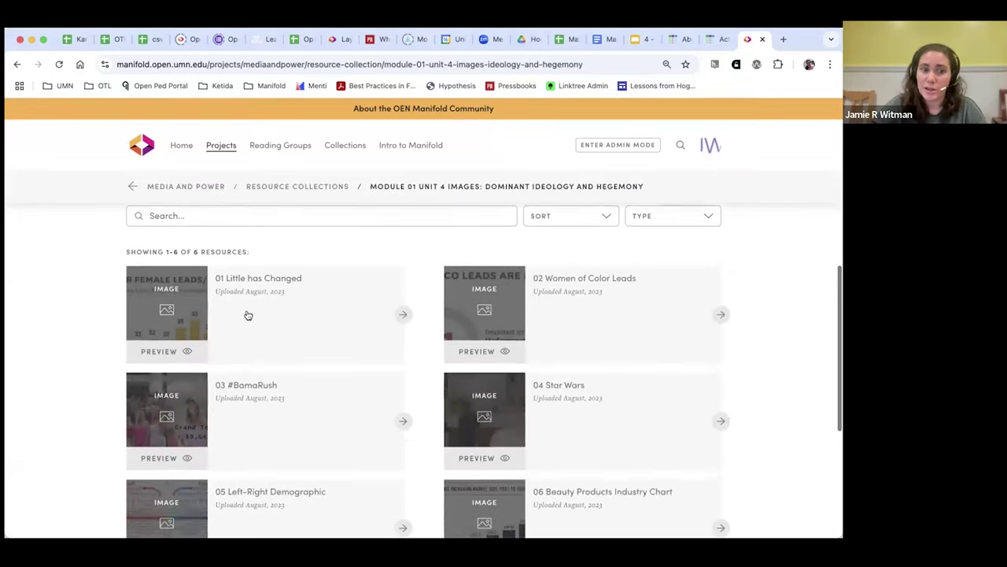
pyautogui.scroll(-3, 326, 385)
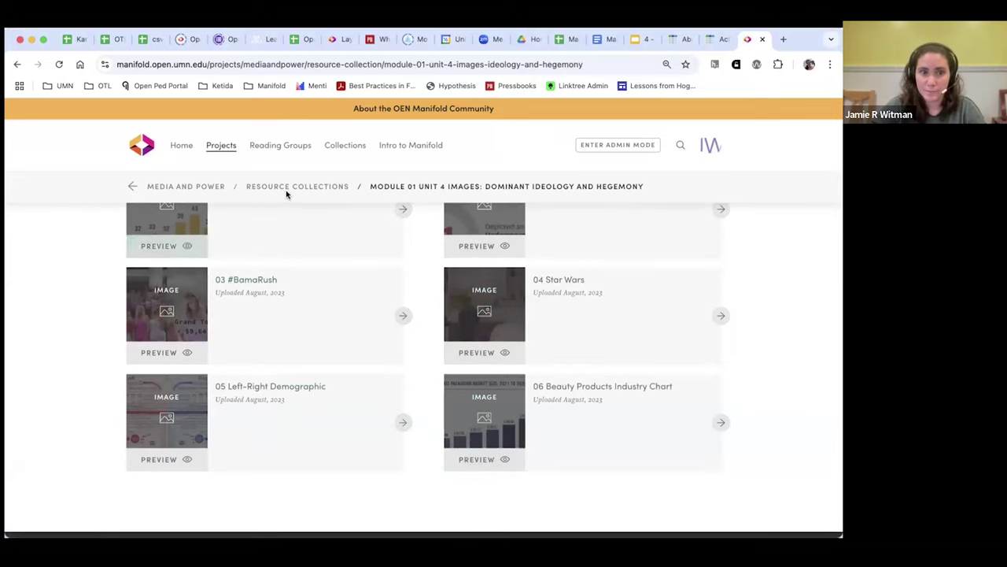
# Step: Go back to Media and Power via the breadcrumb and find its 5 Total Collections link
pyautogui.click(205, 189)
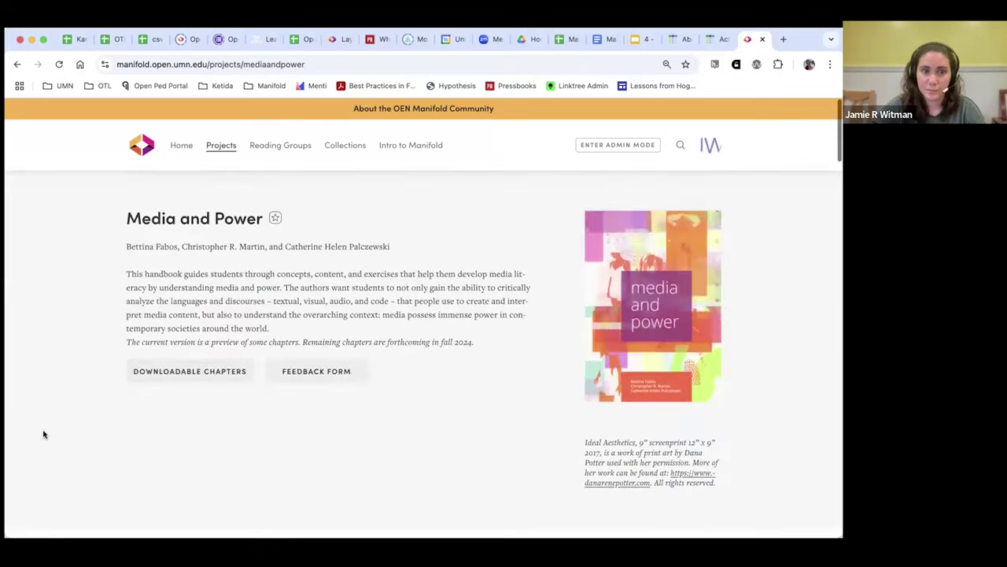
pyautogui.scroll(-8, 50, 433)
pyautogui.scroll(-15, 49, 436)
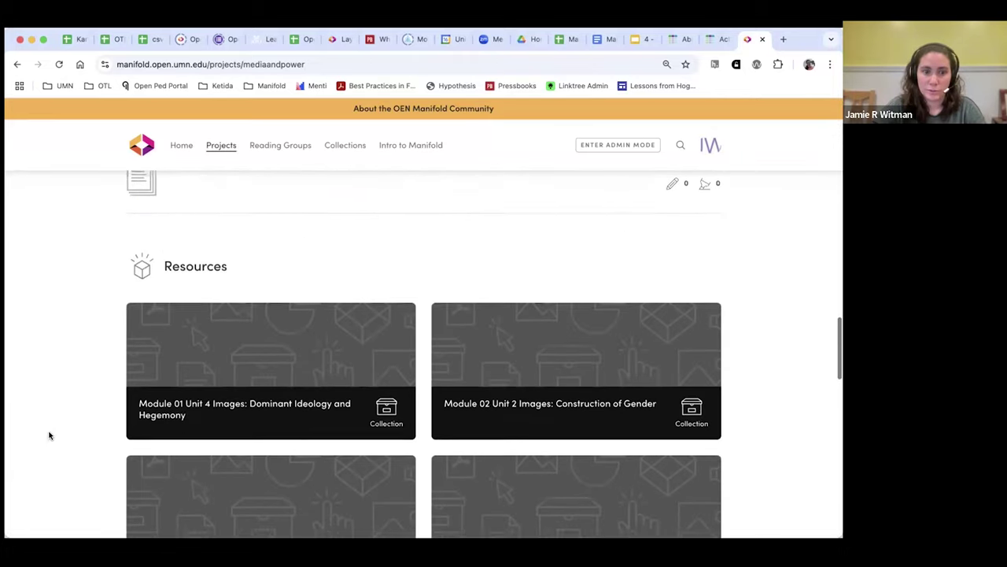
pyautogui.scroll(-5, 48, 435)
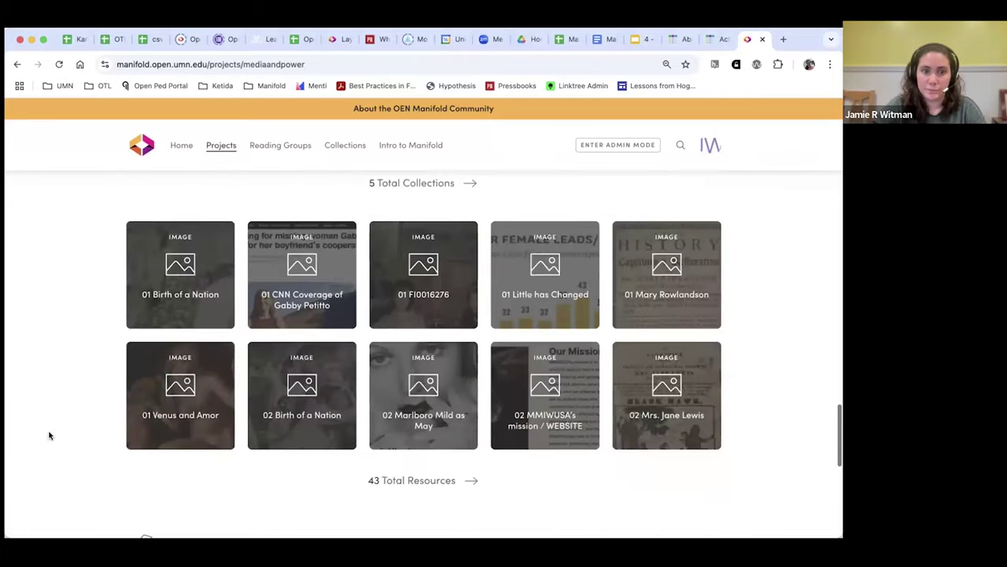
pyautogui.scroll(1, 46, 430)
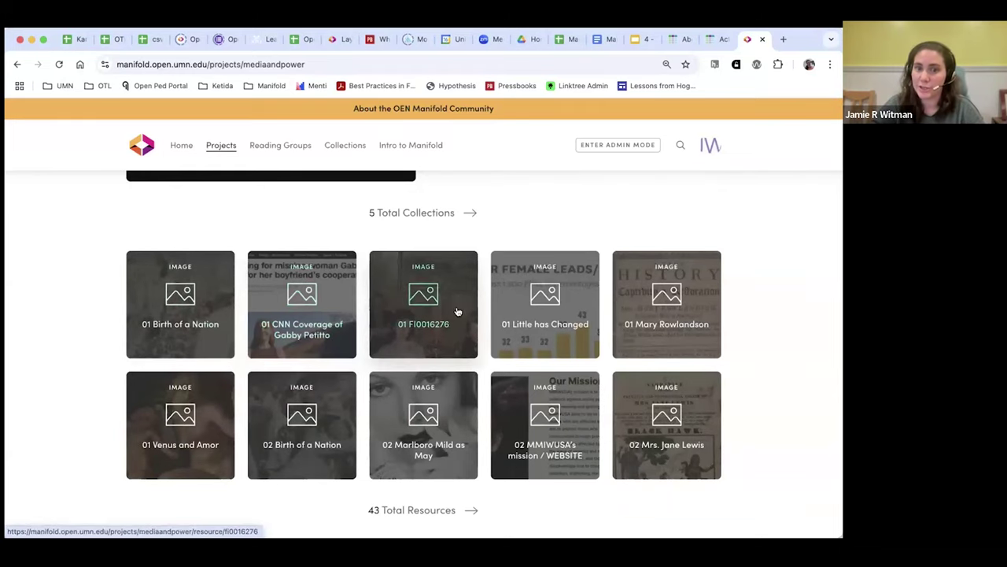
pyautogui.scroll(1, 93, 356)
pyautogui.scroll(3, 92, 356)
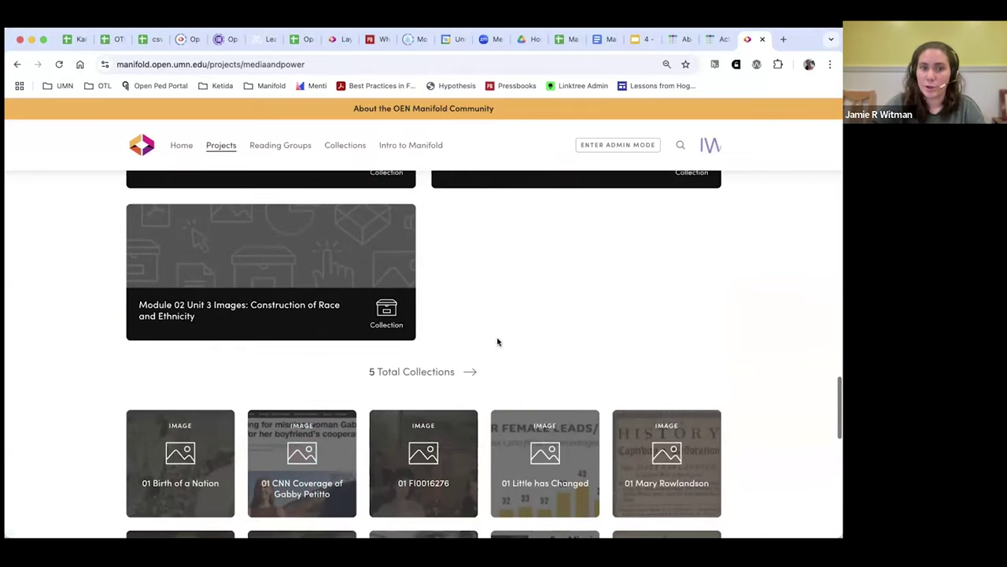
# Step: Browse the full Resource Collections list, then return to the OEN home page
pyautogui.click(448, 373)
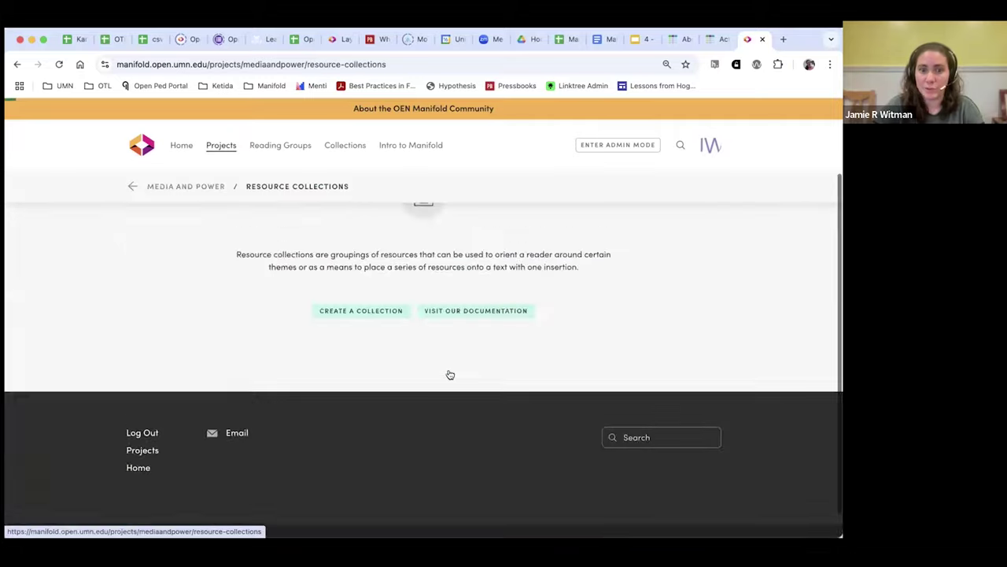
pyautogui.scroll(-2, 107, 333)
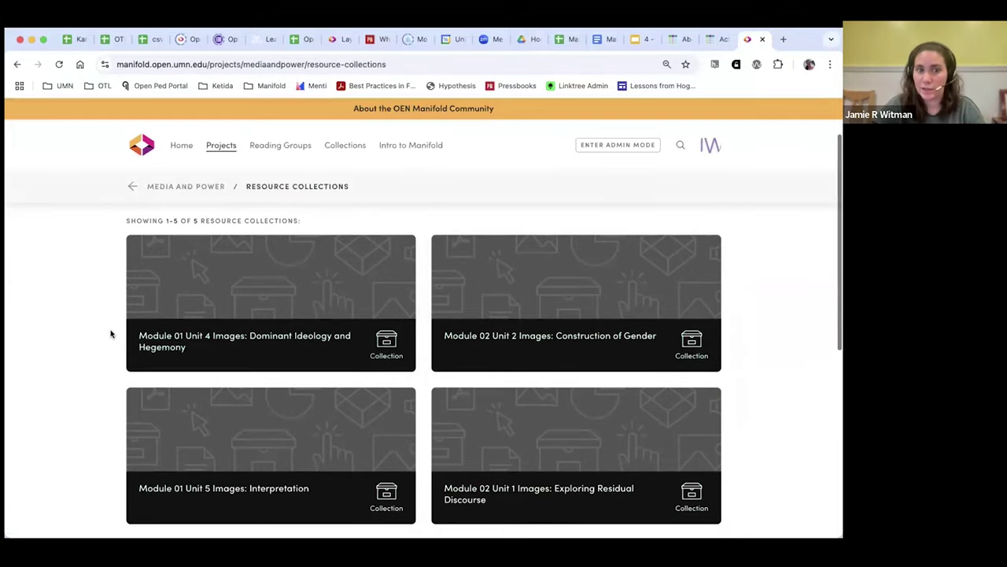
pyautogui.scroll(-4, 92, 331)
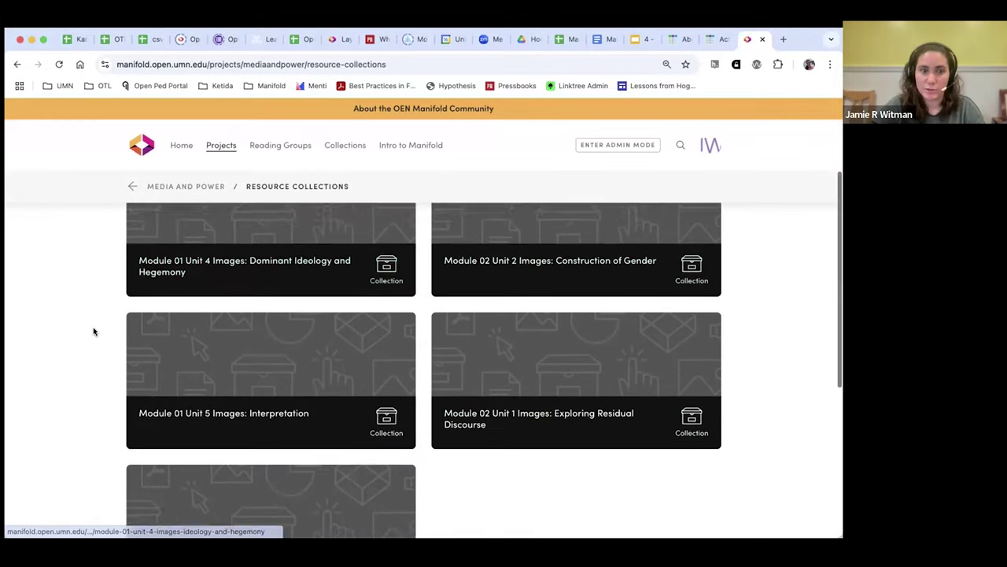
pyautogui.scroll(-2, 236, 385)
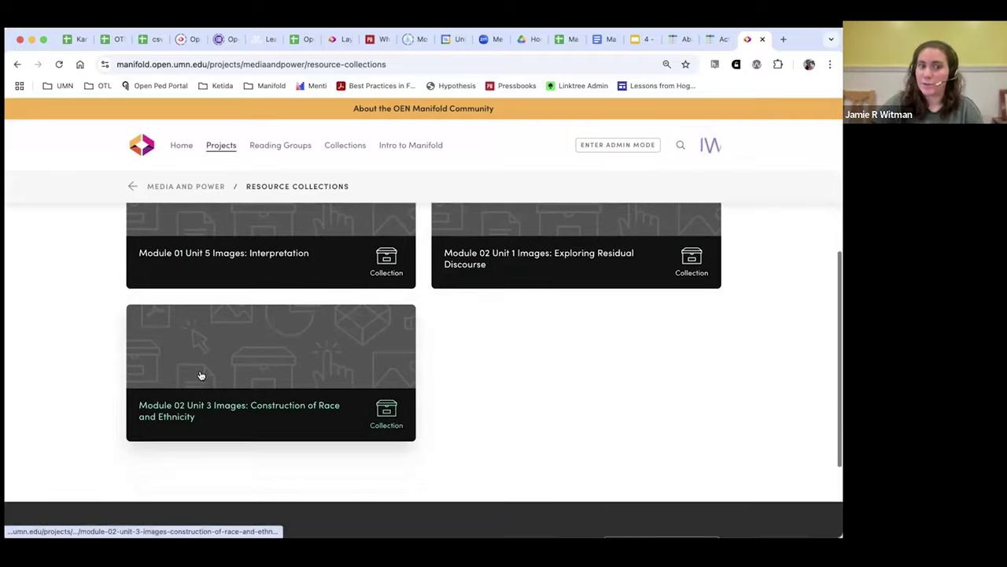
pyautogui.scroll(2, 59, 378)
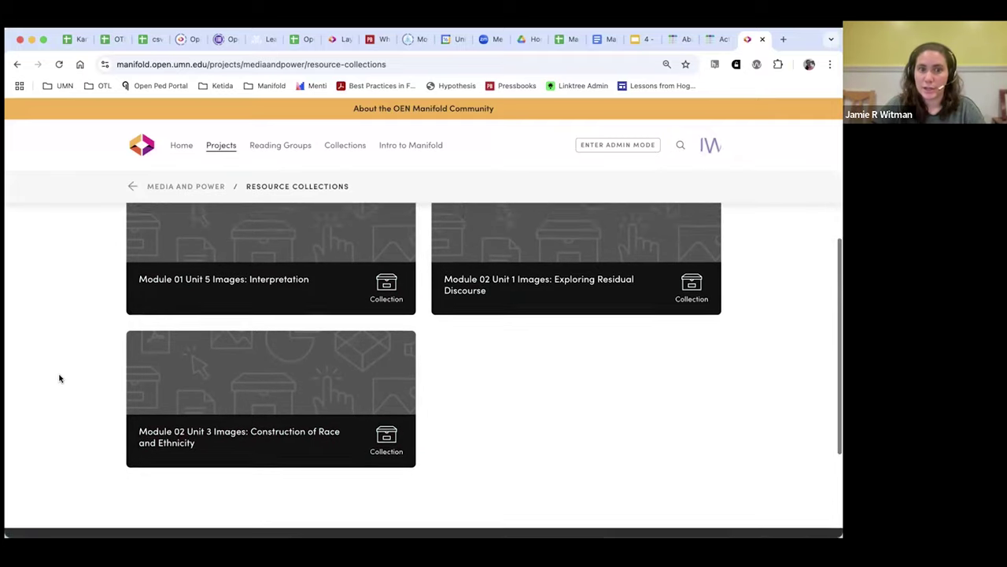
pyautogui.scroll(1, 55, 315)
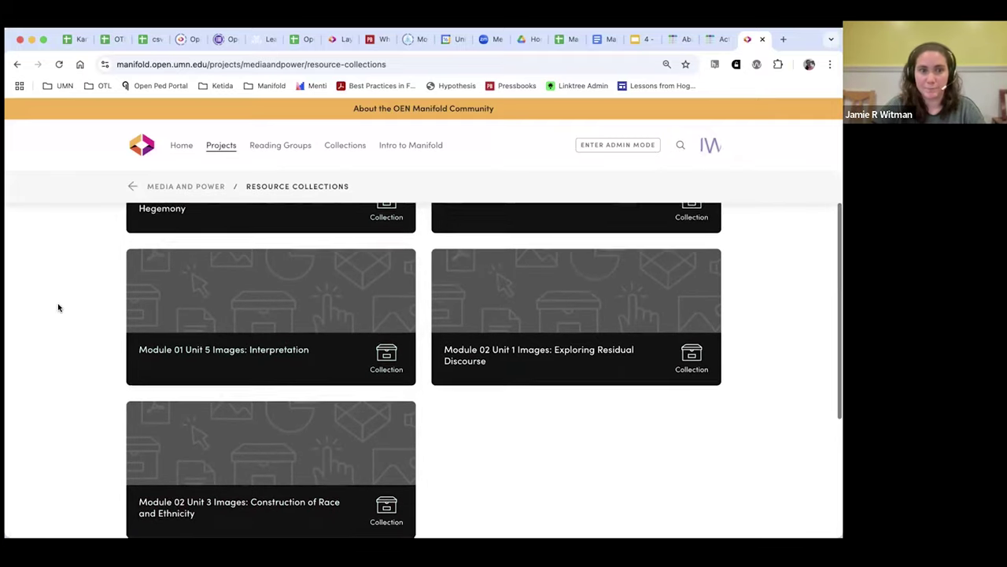
pyautogui.click(183, 146)
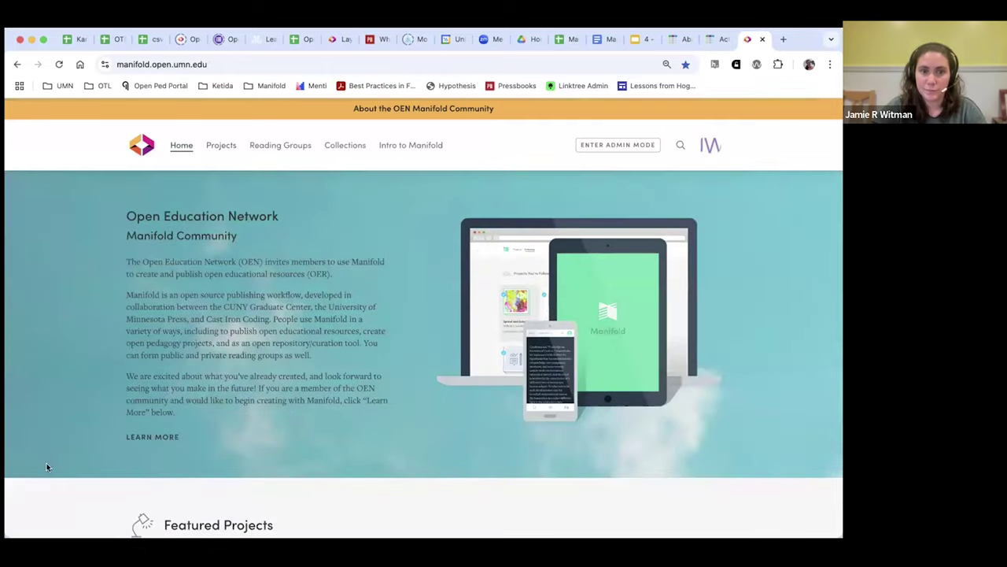
# Step: In Collections, scroll to Open Education Network and open The Open Pedagogy Student Toolkit
pyautogui.scroll(-4, 99, 376)
pyautogui.scroll(-2, 65, 379)
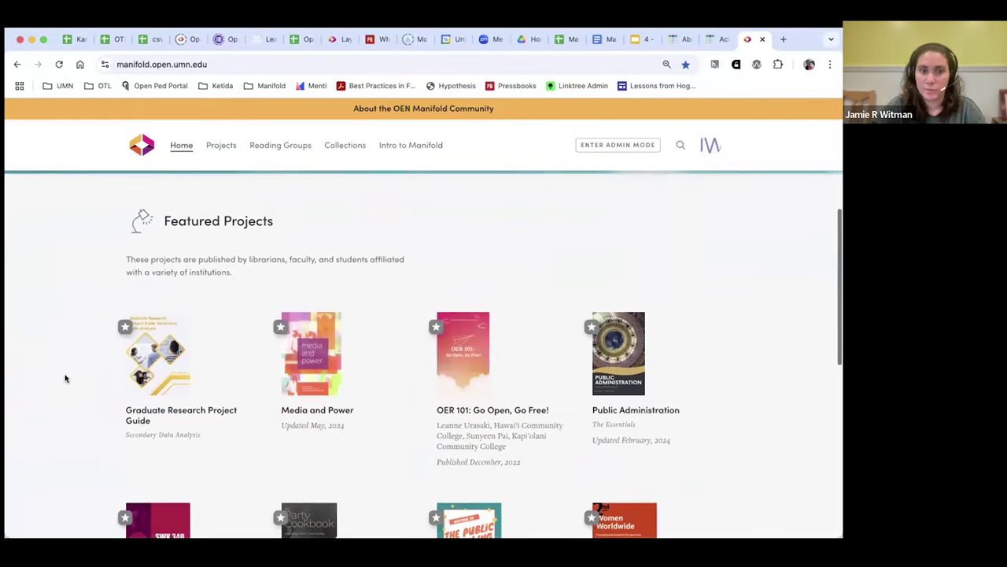
pyautogui.click(358, 149)
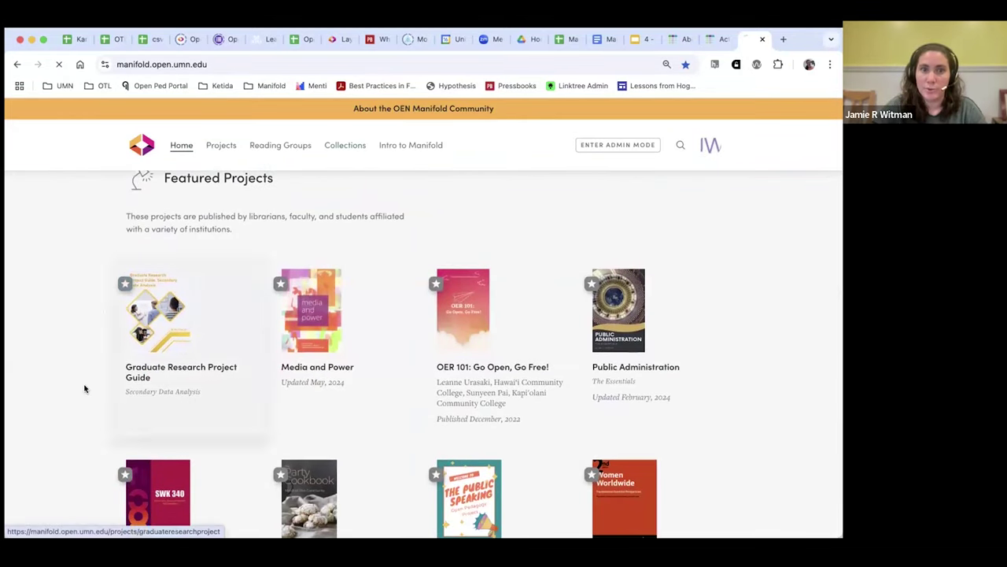
pyautogui.scroll(-5, 30, 379)
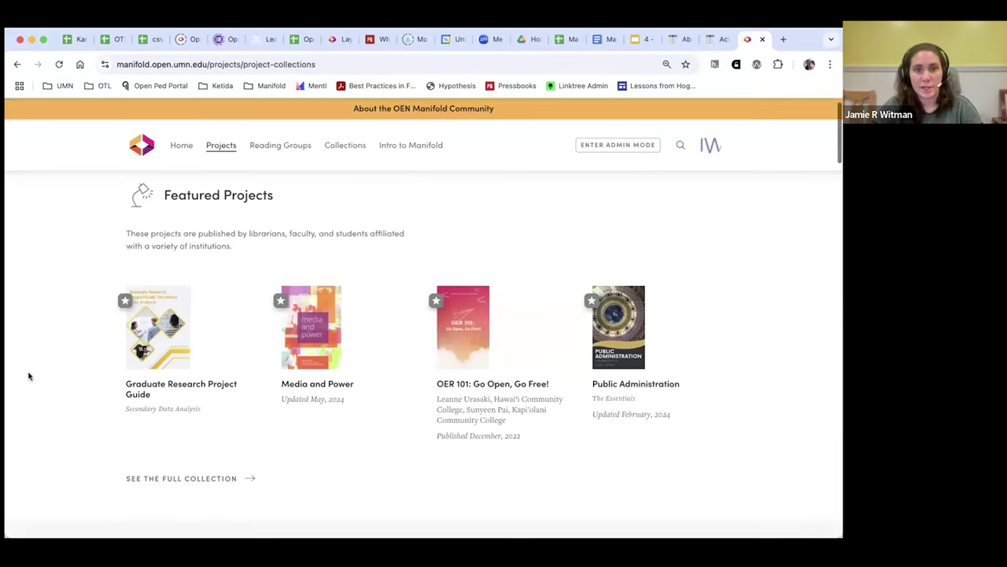
pyautogui.scroll(-2, 87, 333)
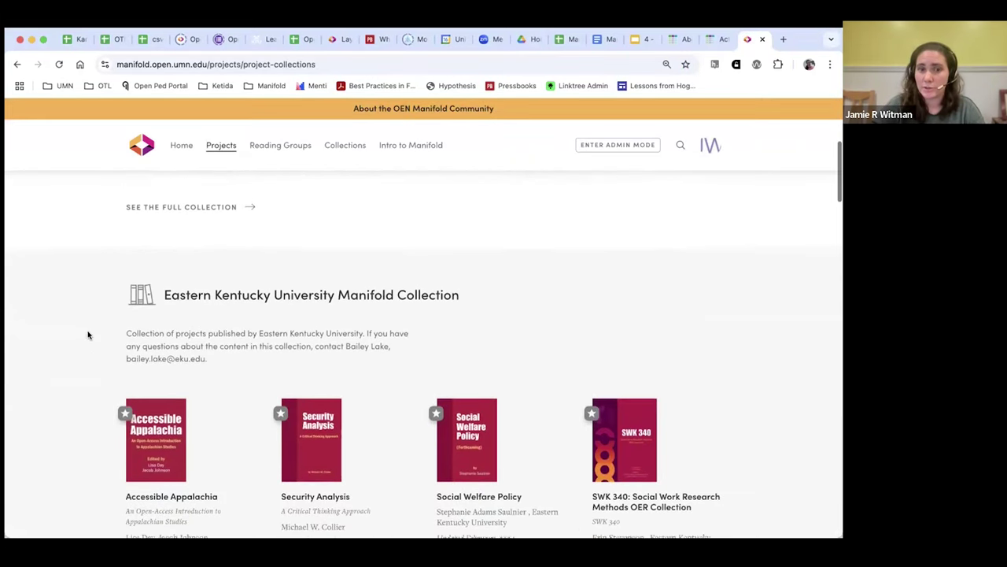
pyautogui.scroll(-3, 79, 326)
pyautogui.scroll(-6, 68, 326)
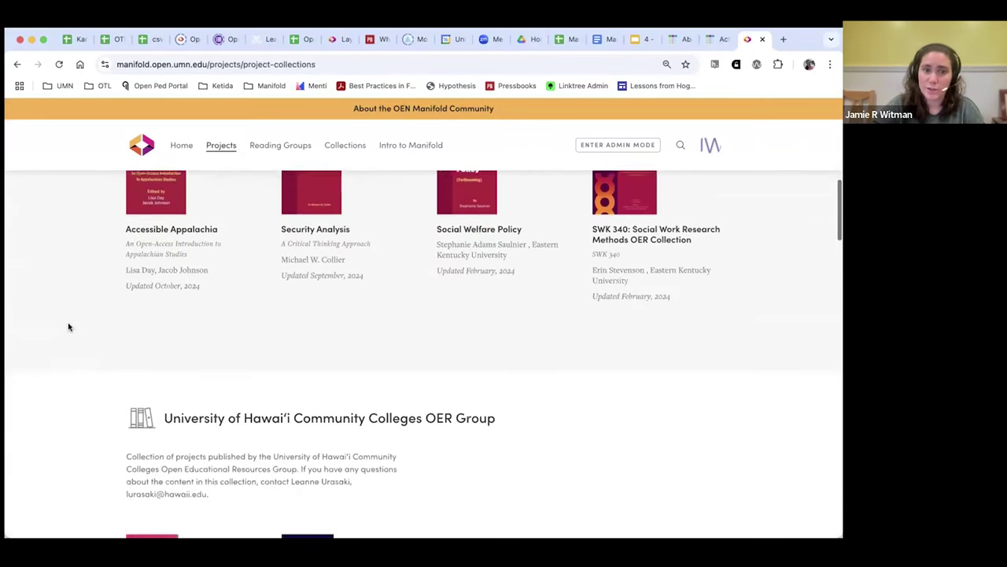
pyautogui.scroll(-4, 83, 339)
pyautogui.scroll(-5, 82, 339)
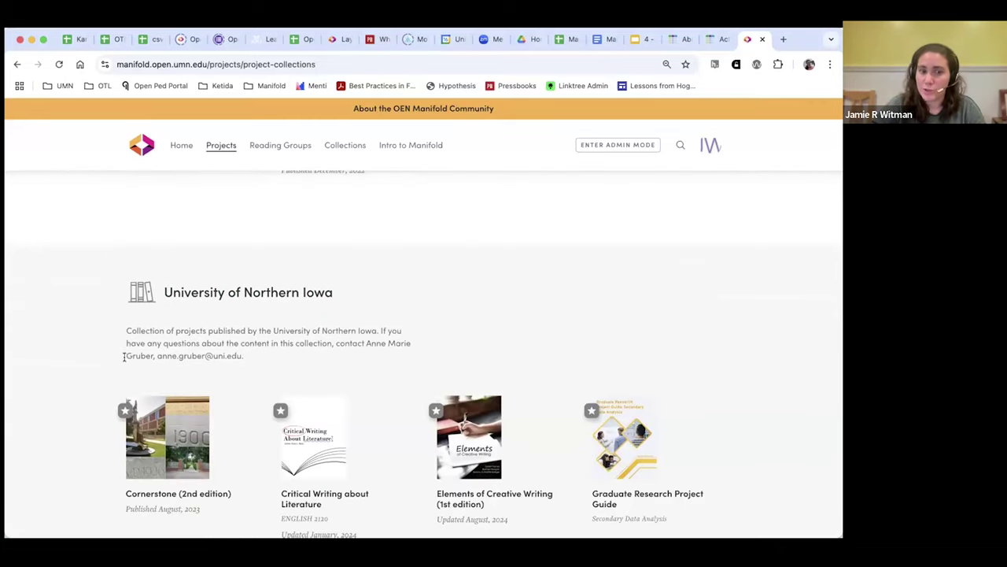
pyautogui.scroll(-11, 75, 358)
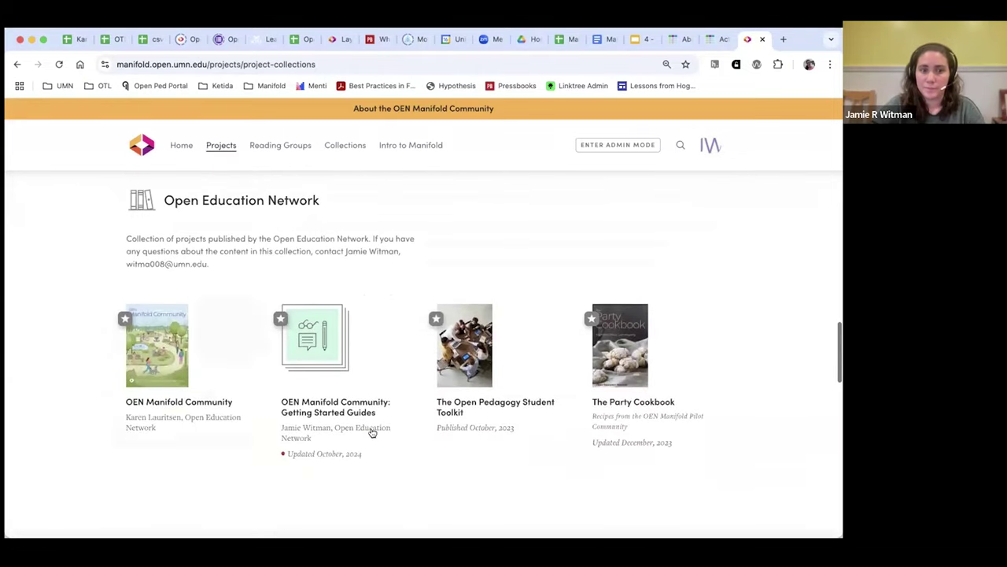
pyautogui.click(475, 391)
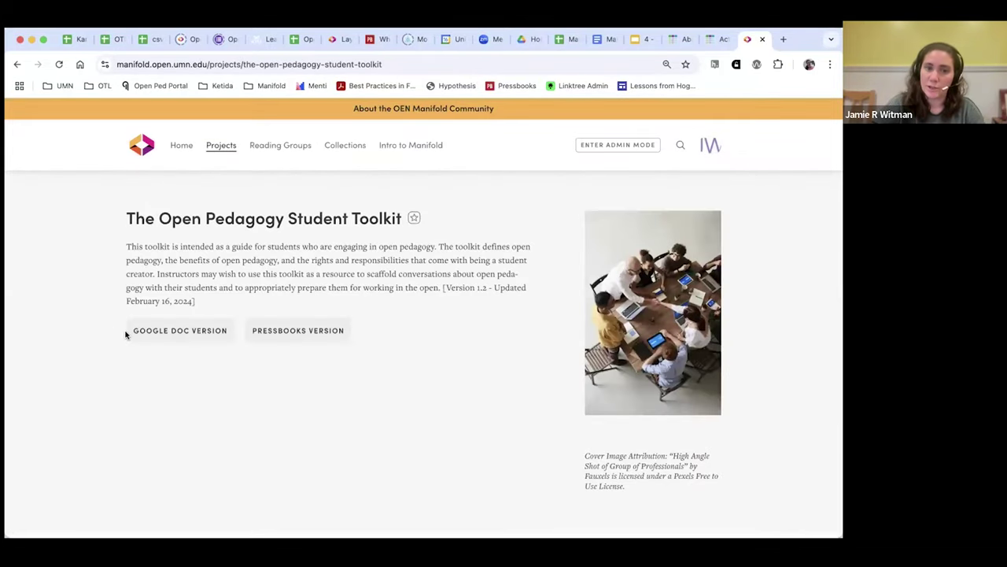
pyautogui.scroll(-4, 108, 333)
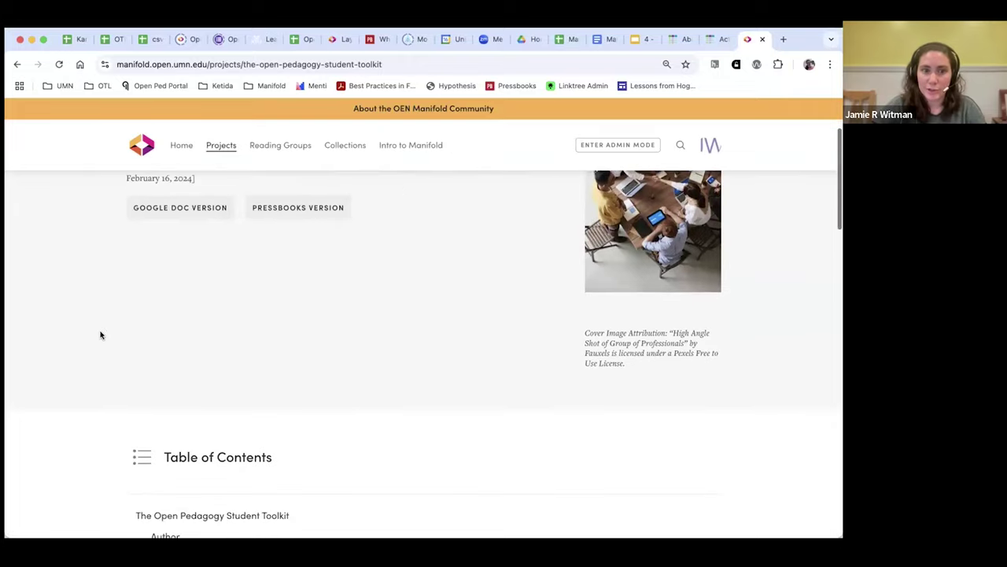
pyautogui.scroll(2, 86, 299)
pyautogui.scroll(-4, 84, 306)
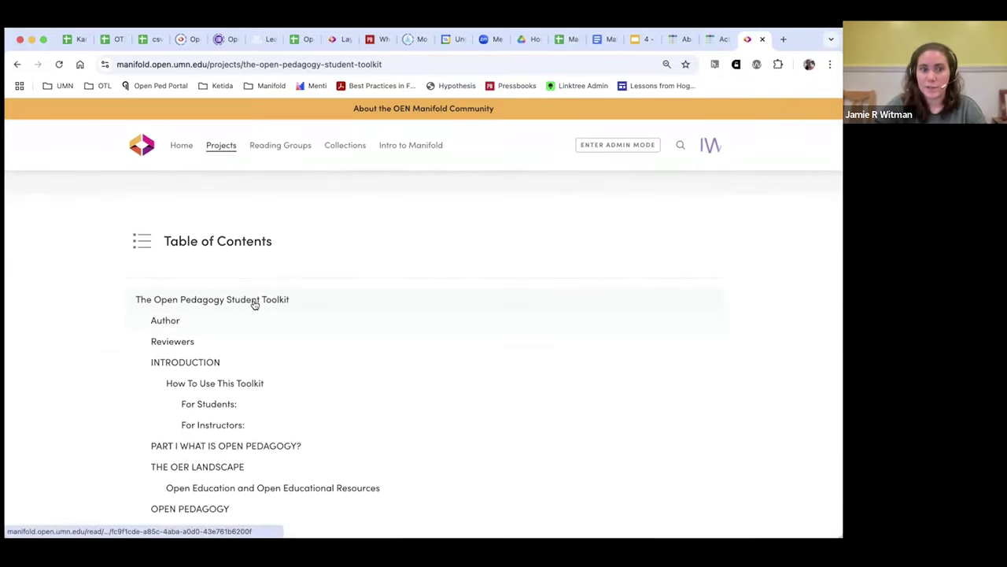
pyautogui.click(251, 301)
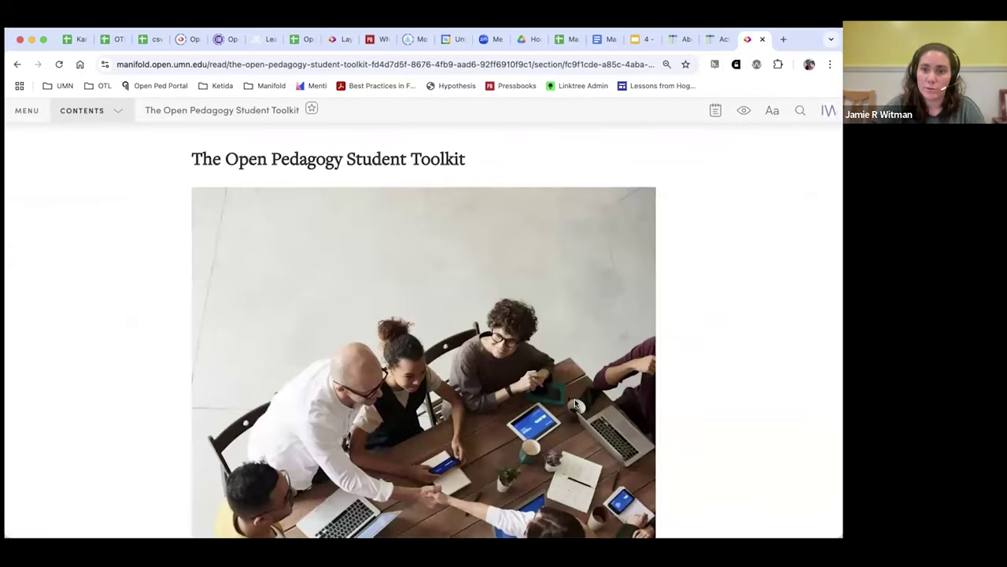
pyautogui.scroll(-7, 575, 398)
pyautogui.scroll(-10, 574, 404)
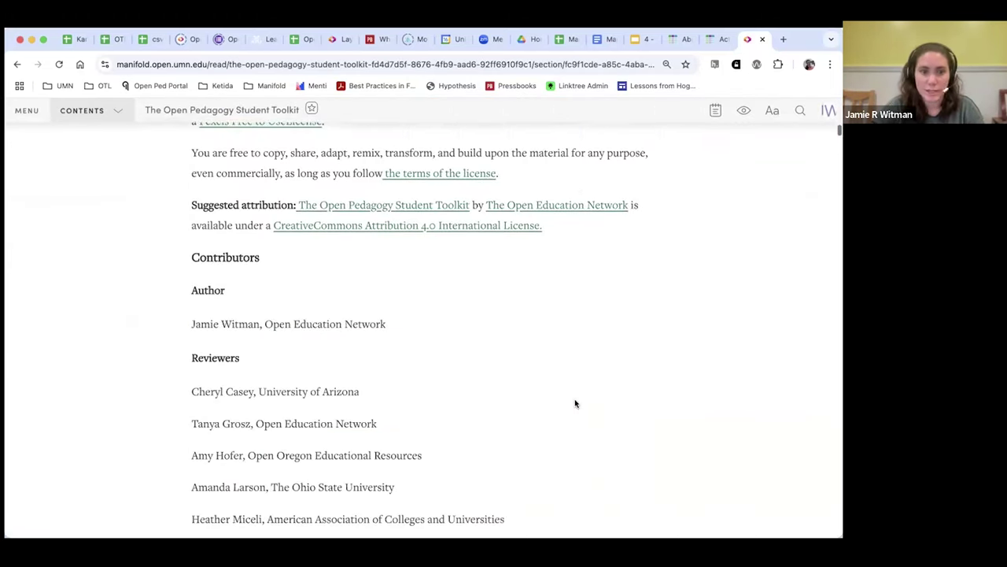
pyautogui.scroll(-15, 574, 404)
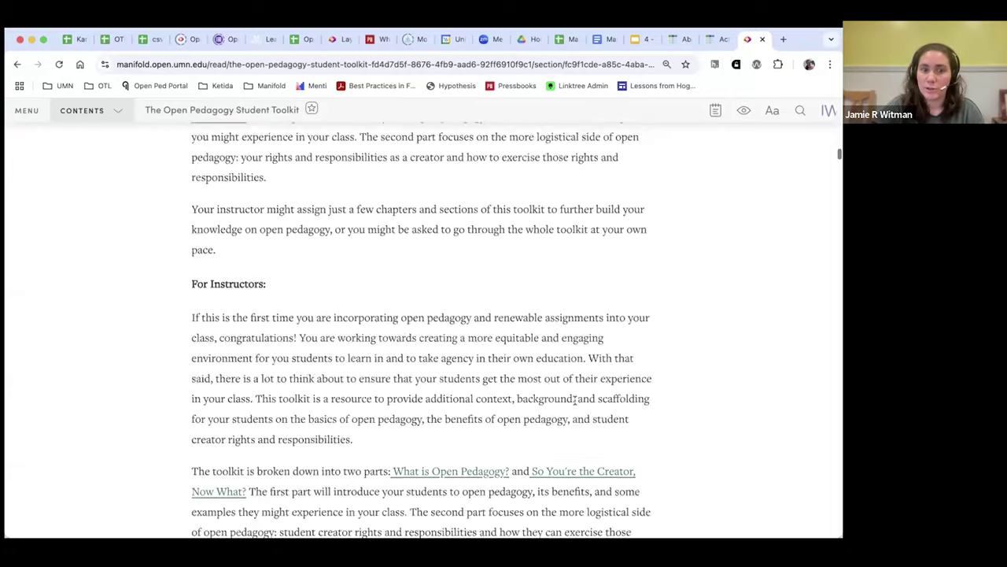
pyautogui.scroll(-4, 575, 403)
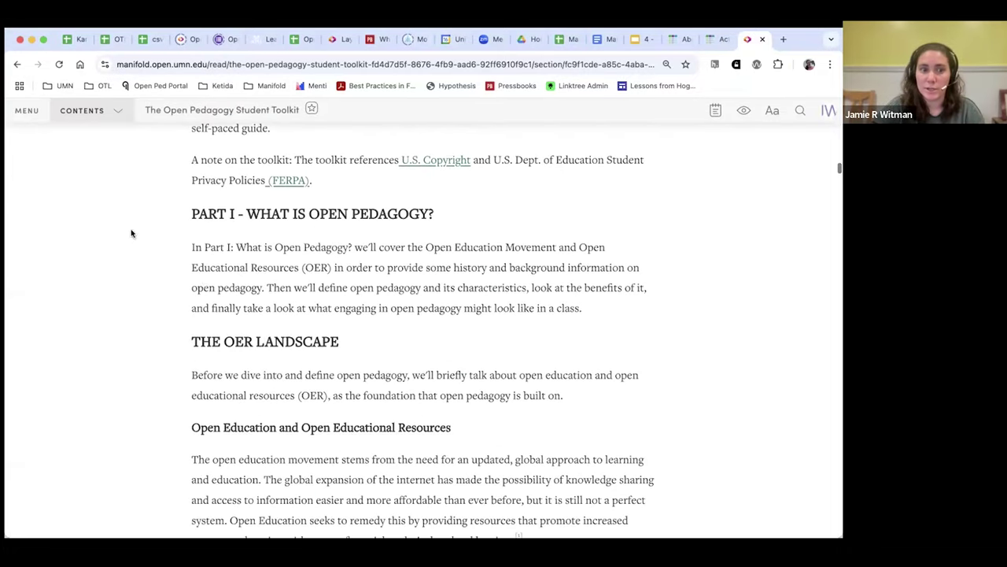
pyautogui.click(124, 114)
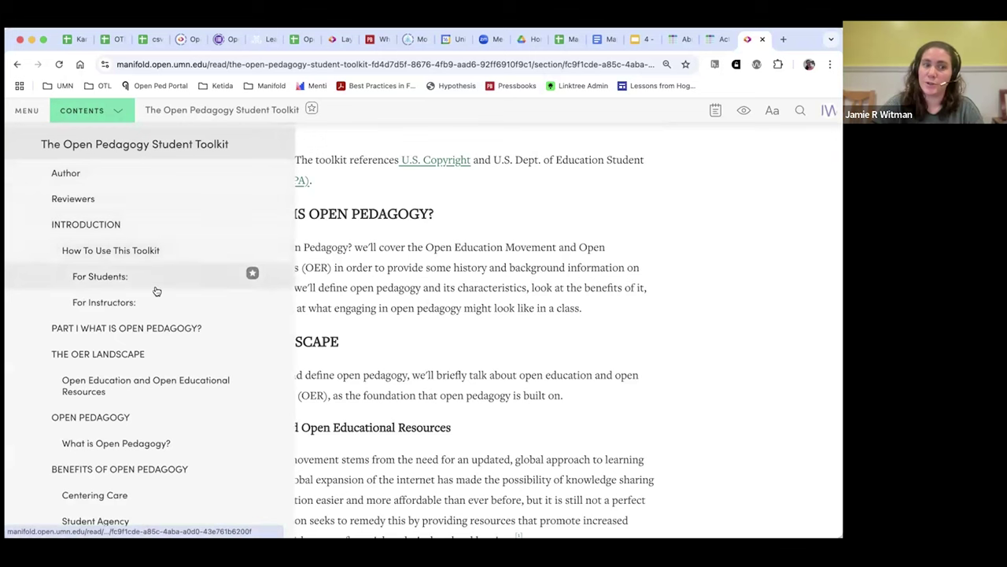
pyautogui.scroll(-1, 155, 288)
pyautogui.click(125, 373)
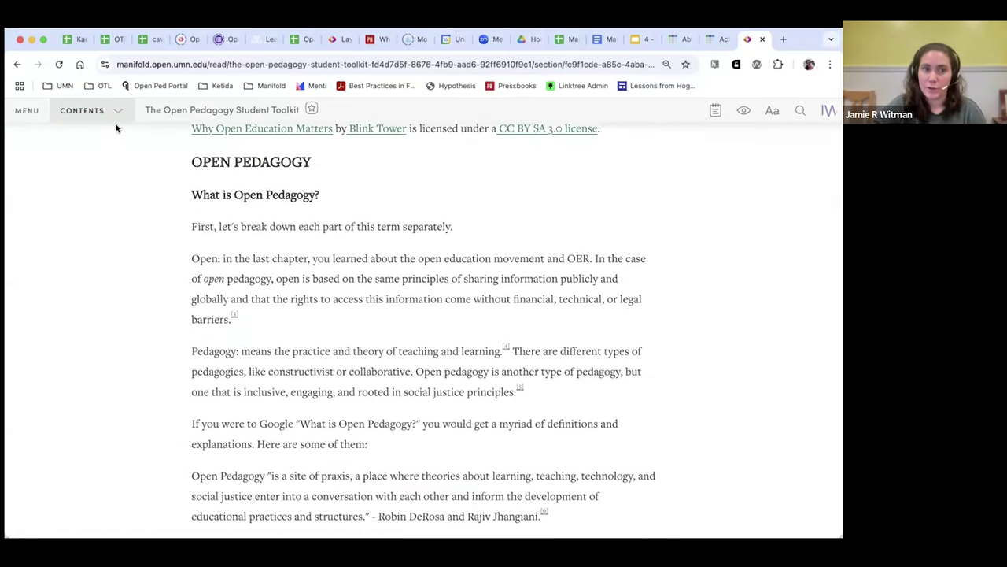
pyautogui.click(115, 115)
pyautogui.scroll(-2, 120, 362)
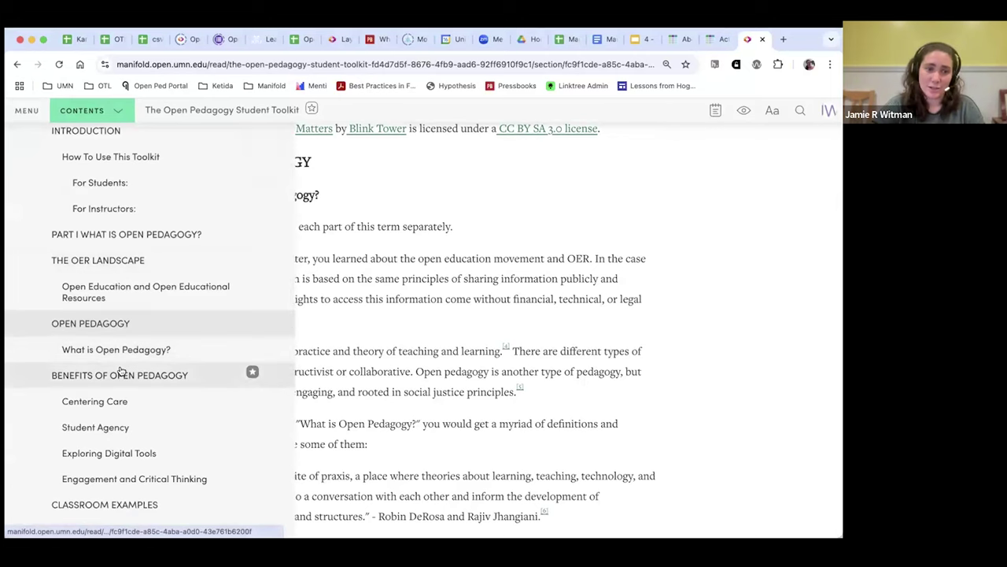
pyautogui.click(119, 370)
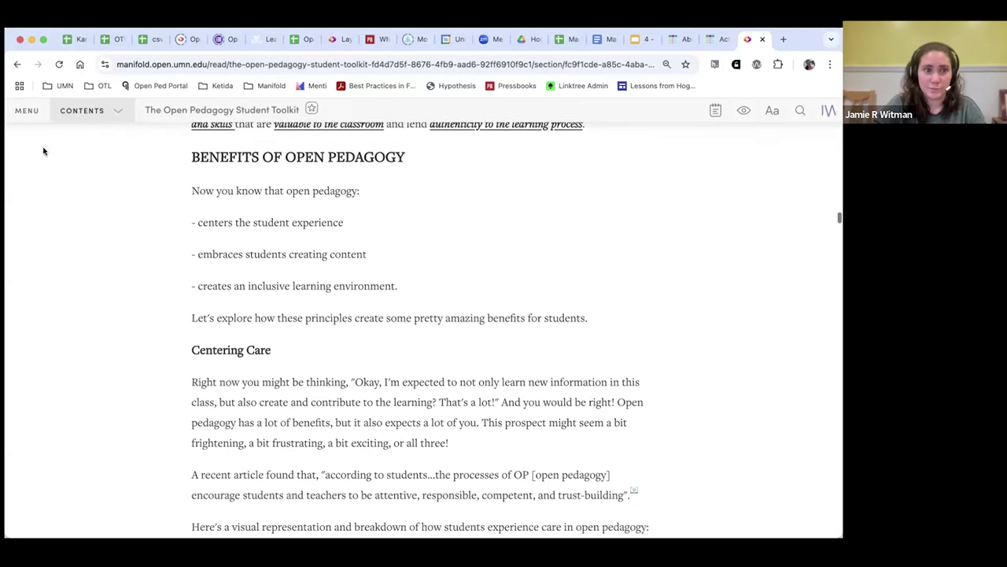
pyautogui.click(26, 112)
pyautogui.click(58, 158)
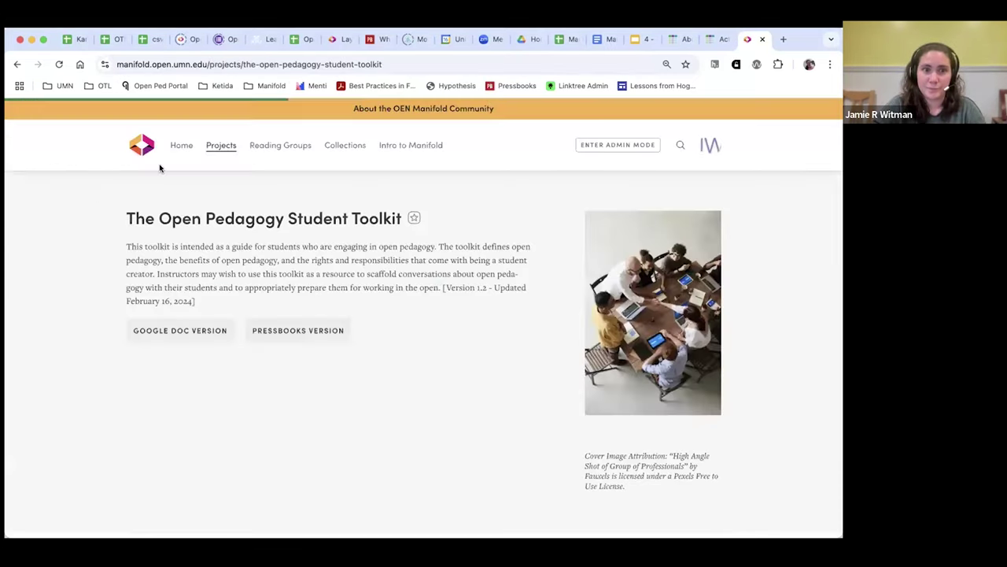
# Step: Return to the Manifold home page and briefly open, then close, the avatar user menu
pyautogui.click(179, 147)
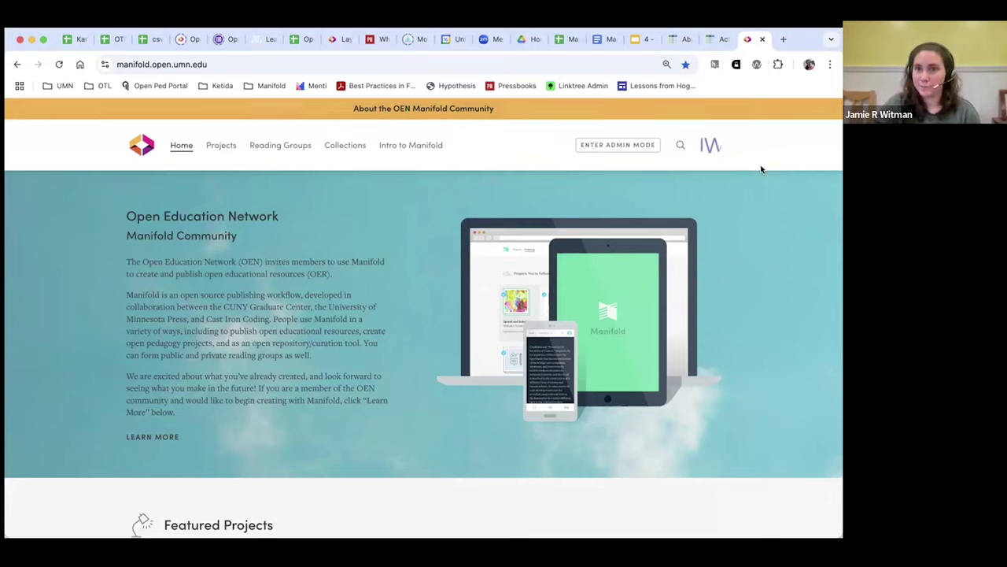
pyautogui.click(713, 147)
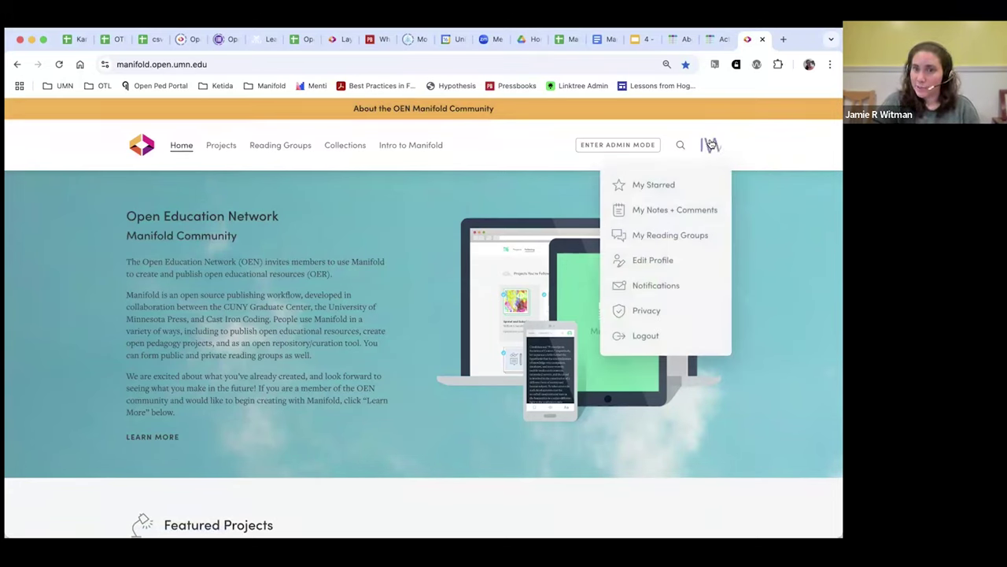
pyautogui.click(514, 140)
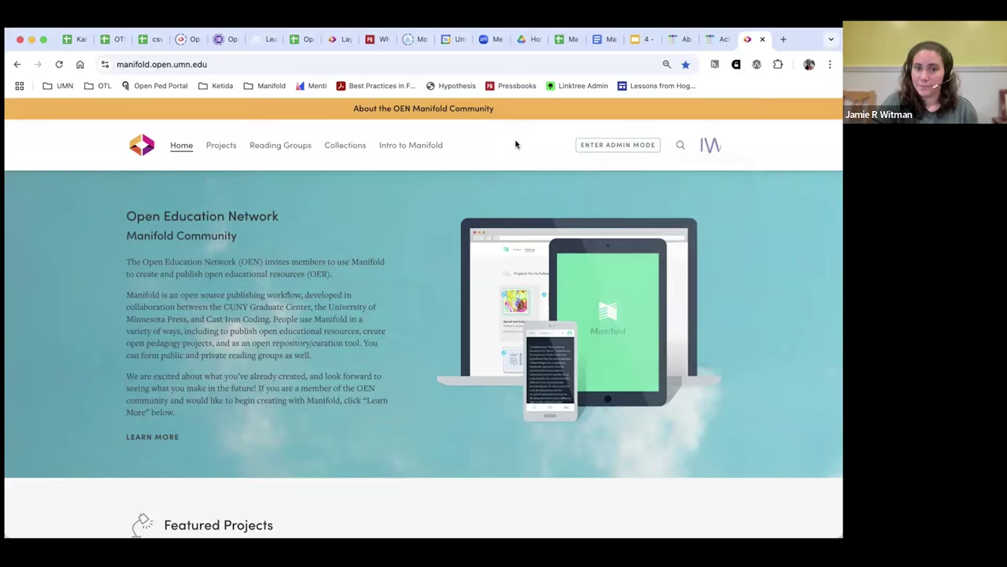
# Step: Enter Admin Mode and review the dashboard's 3 projects and 0 journals
pyautogui.click(627, 147)
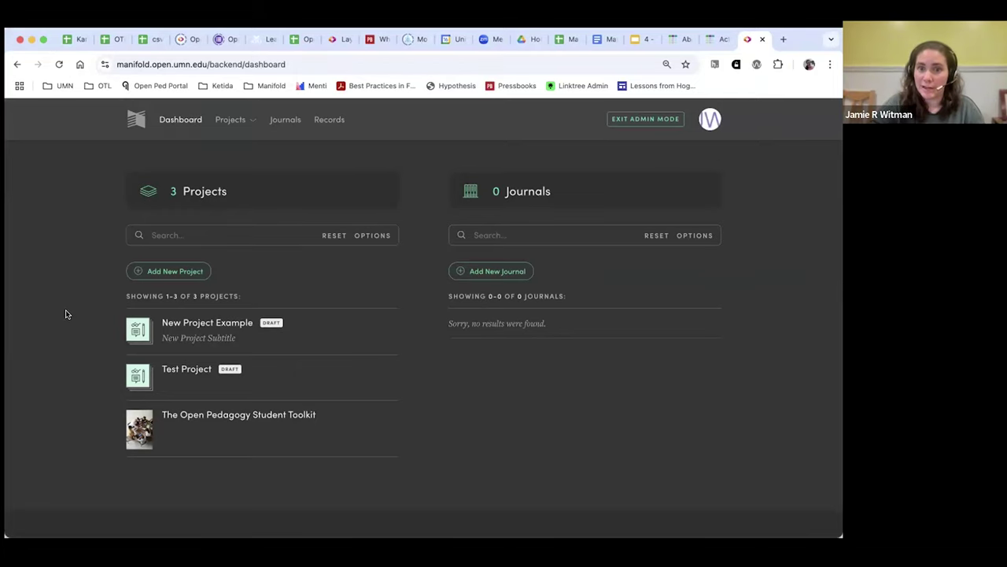
pyautogui.scroll(-2, 65, 309)
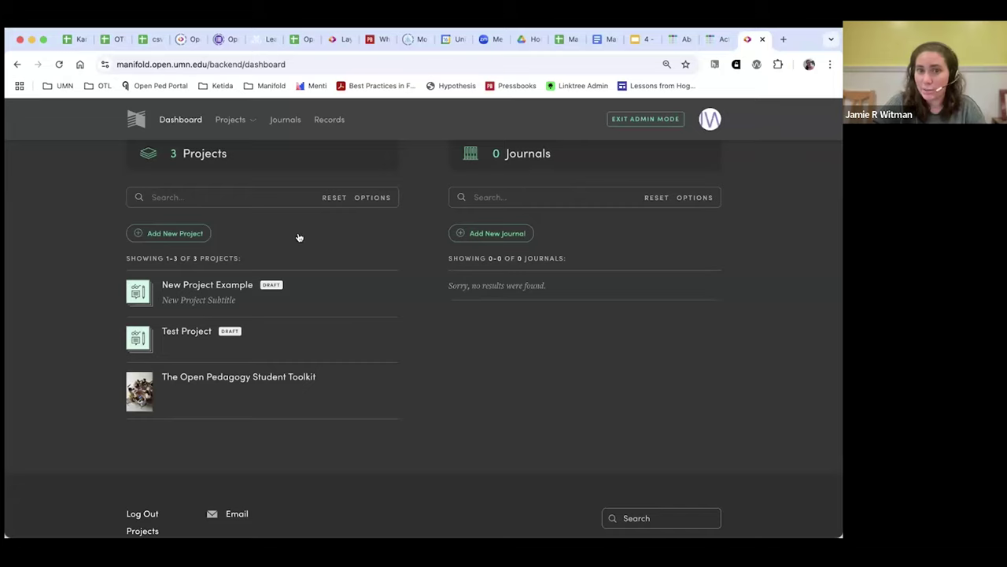
pyautogui.scroll(2, 363, 353)
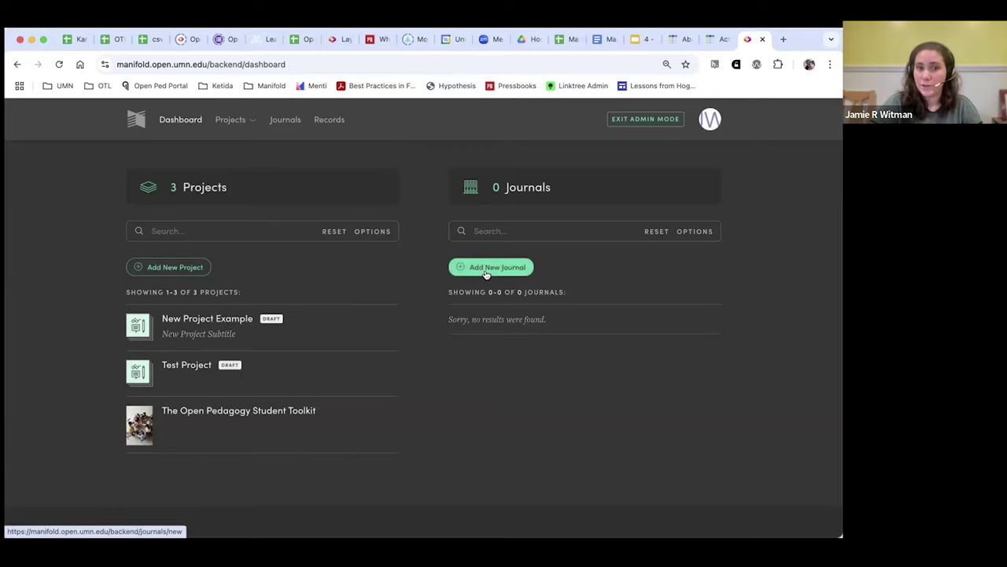
pyautogui.scroll(1, 65, 270)
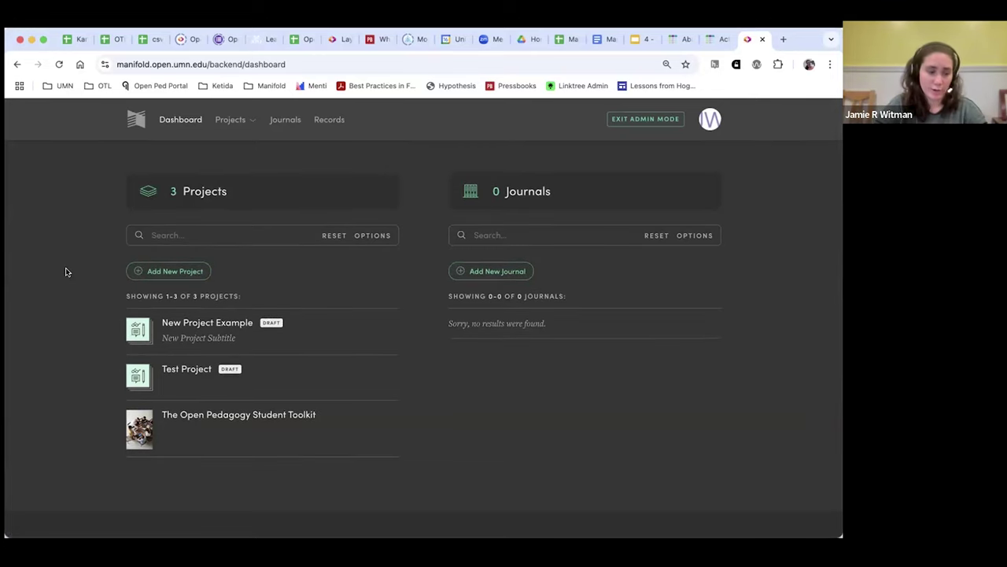
# Step: Start a new project titled 'Intro to Manifold', subtitle 'Tutorial', description 'New project for demo.'
pyautogui.click(142, 273)
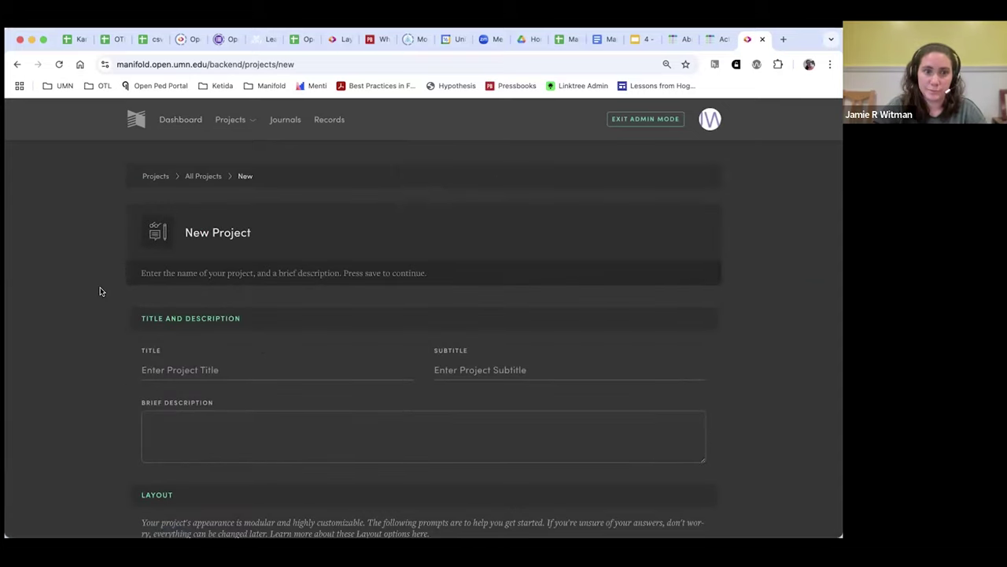
pyautogui.scroll(-2, 99, 292)
pyautogui.scroll(-2, 100, 291)
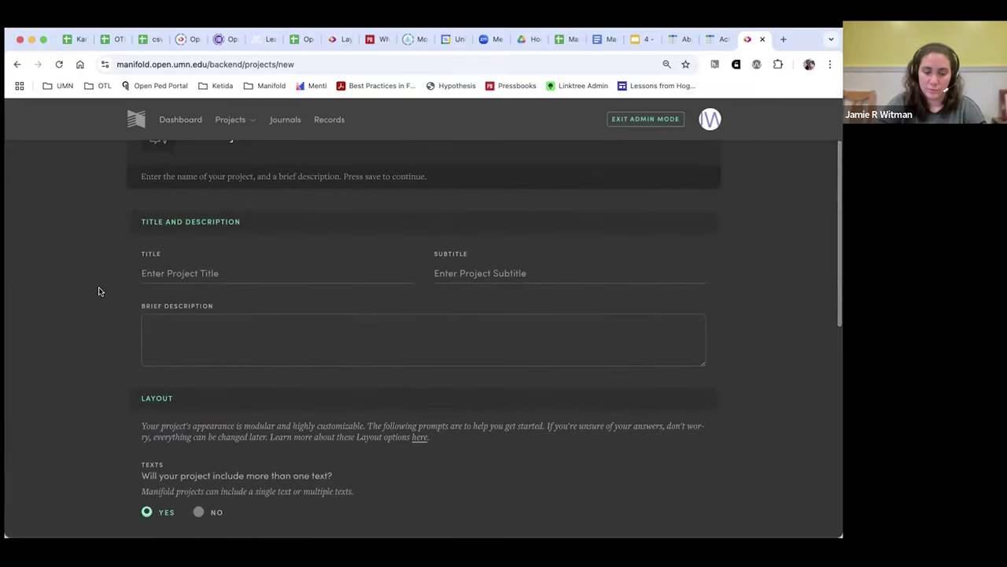
pyautogui.write('Intro to ')
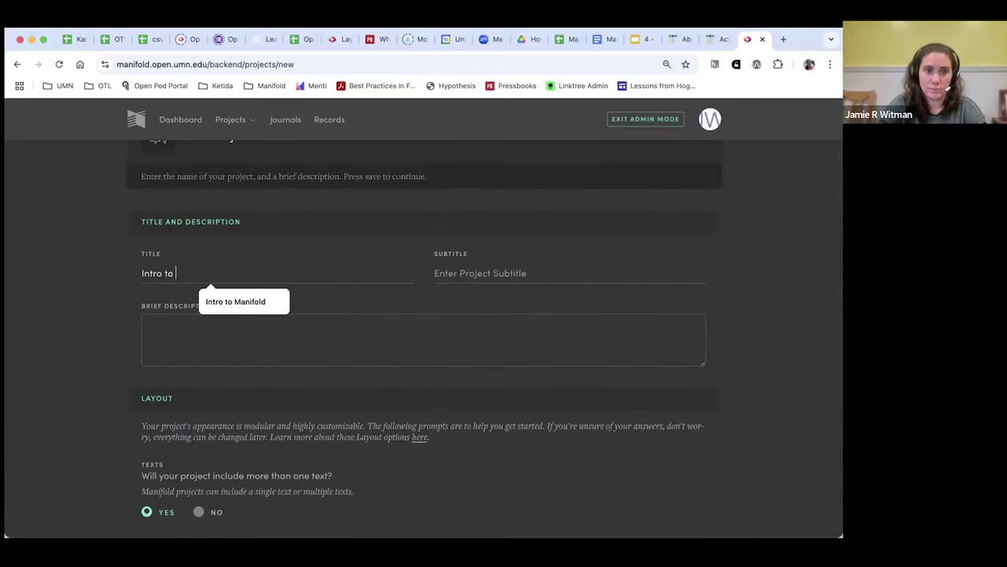
pyautogui.write('Manifold')
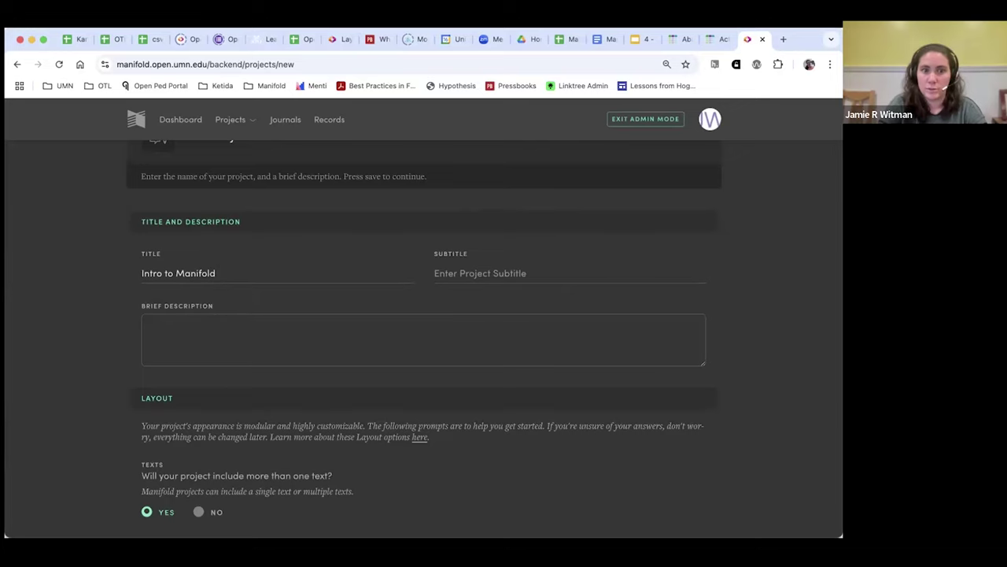
pyautogui.click(435, 273)
pyautogui.write('Tutorial')
pyautogui.click(179, 339)
pyautogui.scroll(-1, 75, 308)
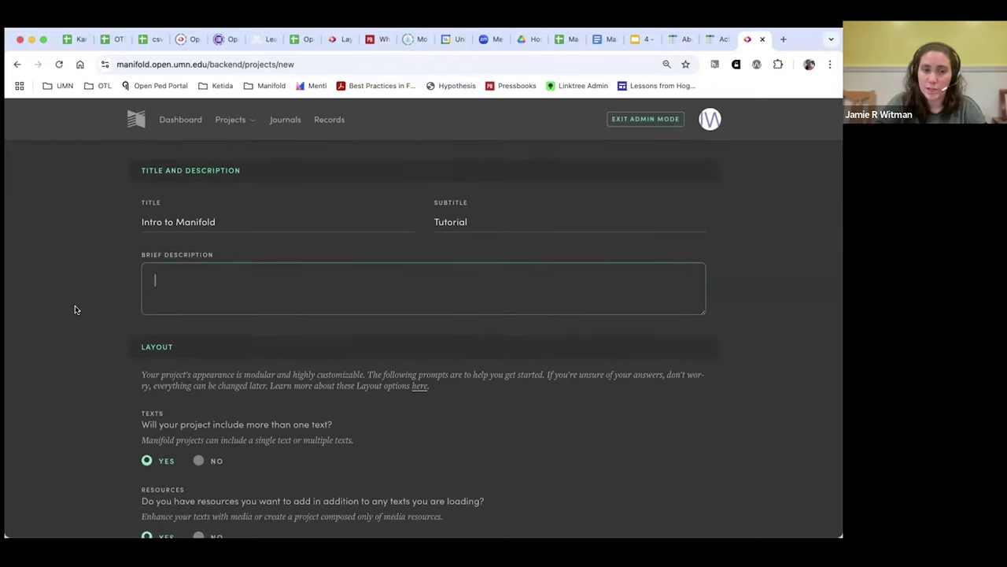
pyautogui.write('N')
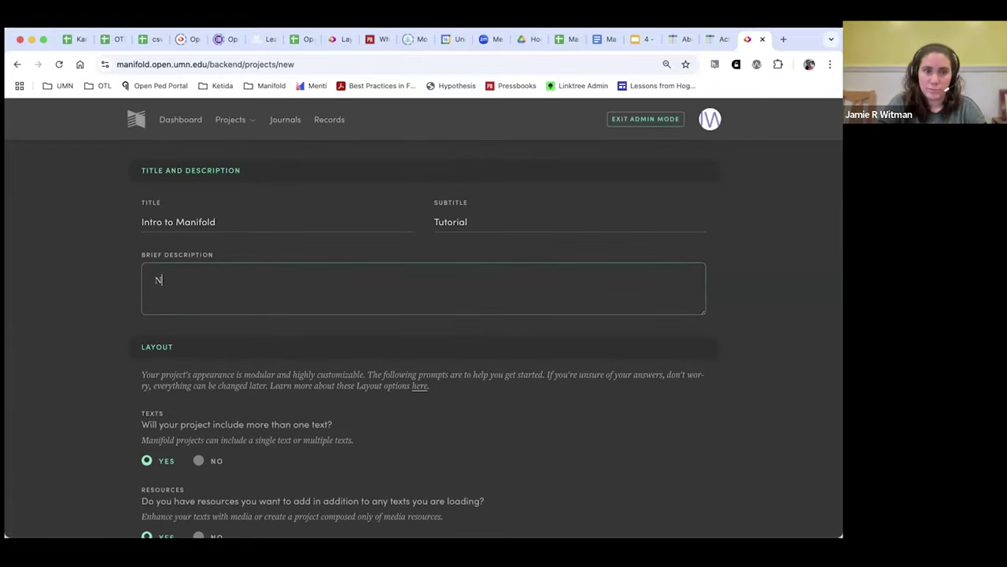
pyautogui.write('ew project for demo.')
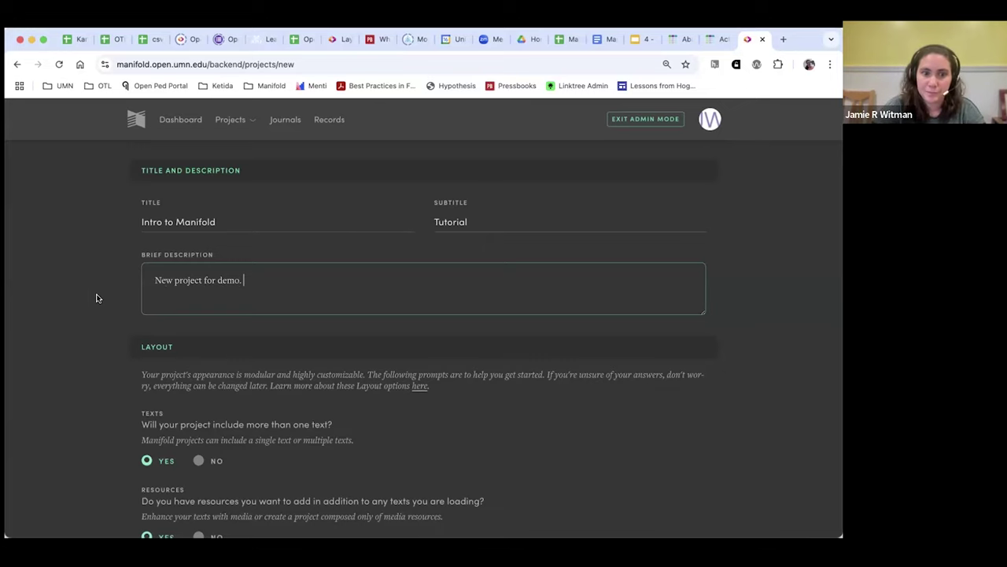
# Step: Leave the remaining project options at Yes and create the project with Save and Continue
pyautogui.scroll(-2, 95, 296)
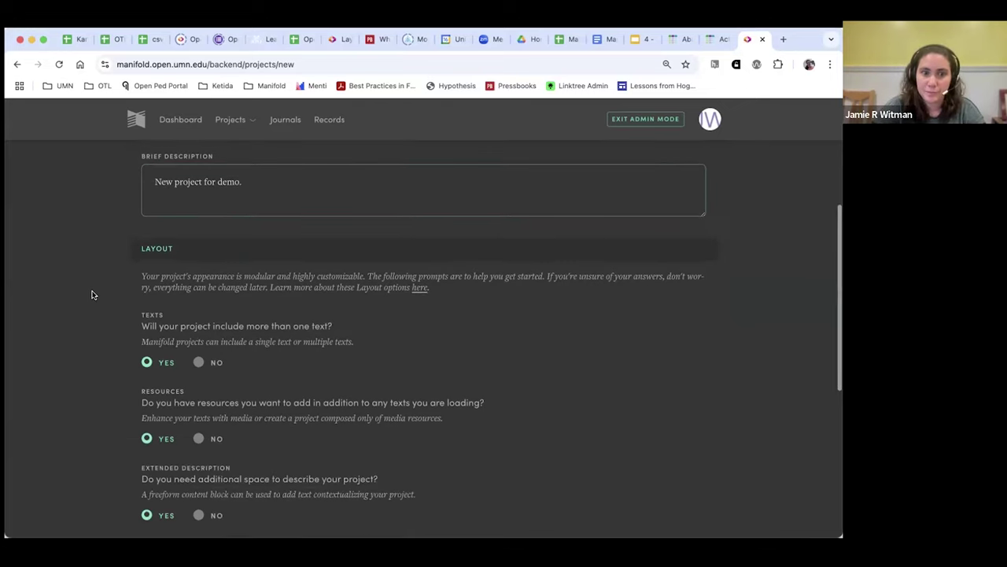
pyautogui.scroll(-1, 92, 293)
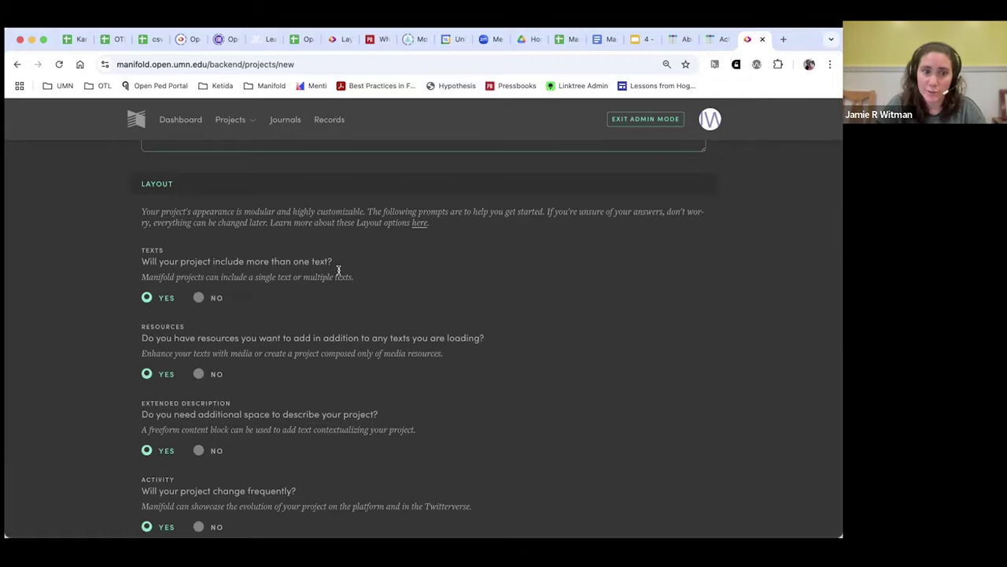
pyautogui.scroll(-3, 390, 301)
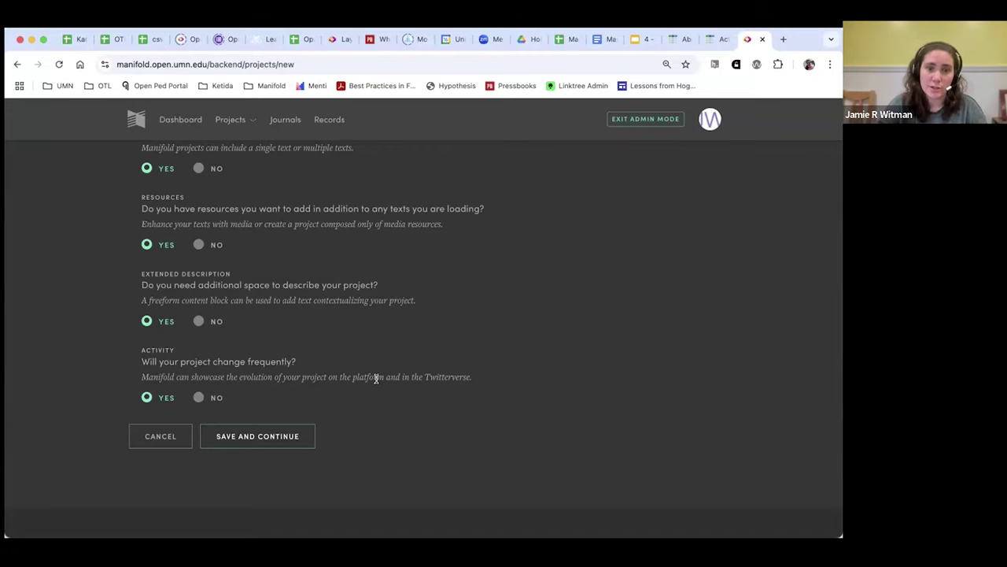
pyautogui.scroll(1, 96, 380)
pyautogui.scroll(2, 96, 380)
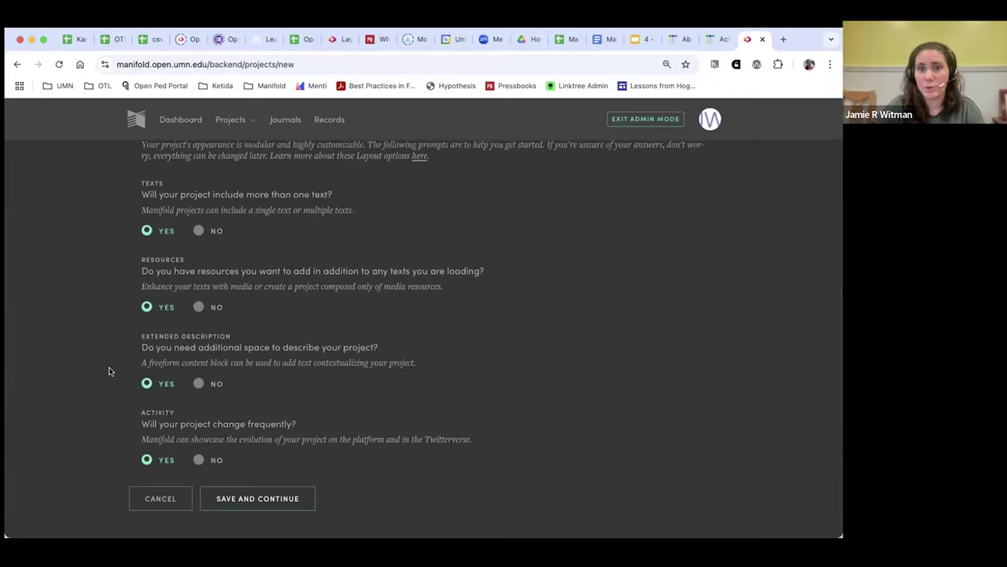
pyautogui.scroll(-4, 110, 371)
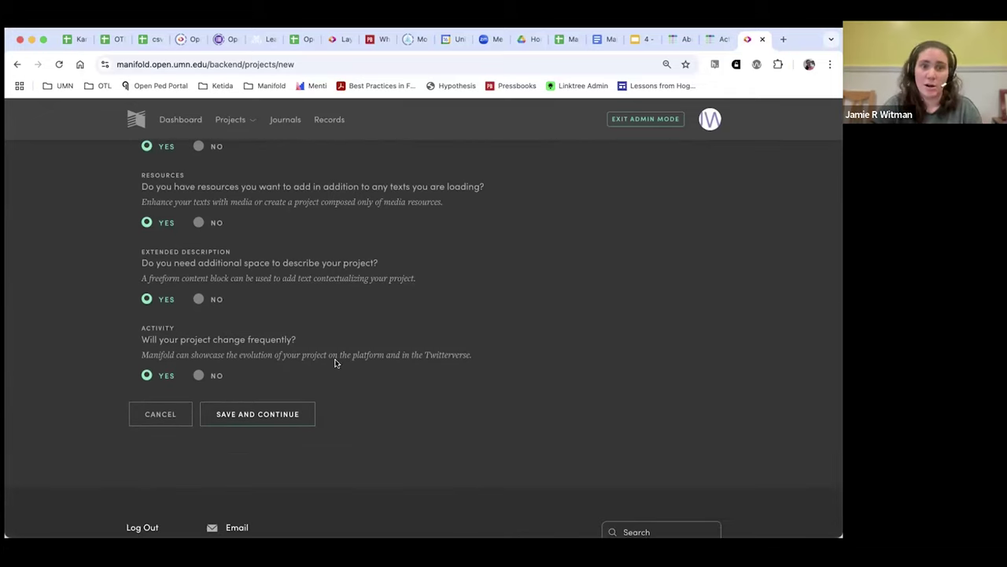
pyautogui.click(273, 415)
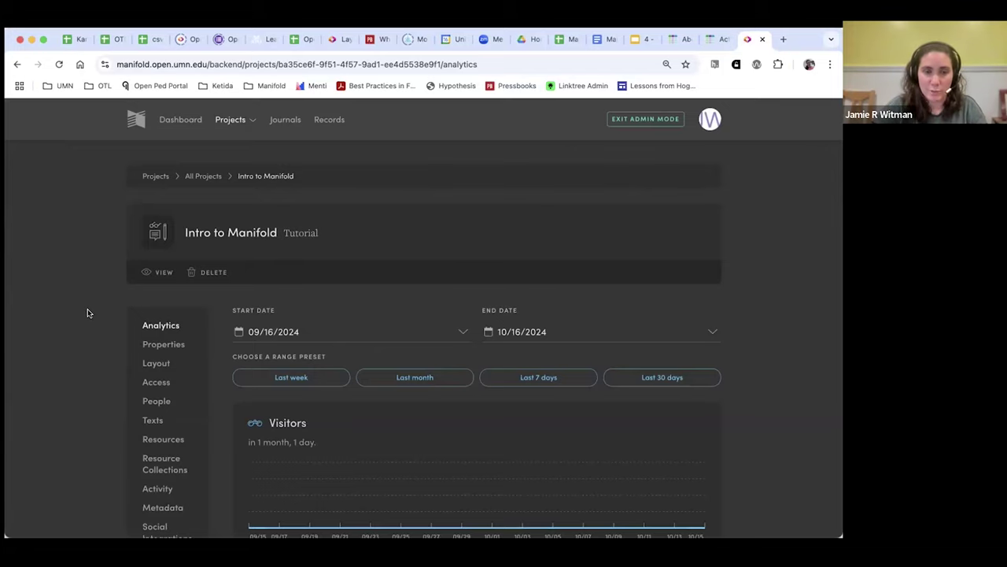
# Step: View the Intro to Manifold public page and scroll through its Project Kickoff, Markdown and Texts blocks
pyautogui.scroll(-1, 88, 313)
pyautogui.scroll(-1, 88, 313)
pyautogui.scroll(1, 87, 314)
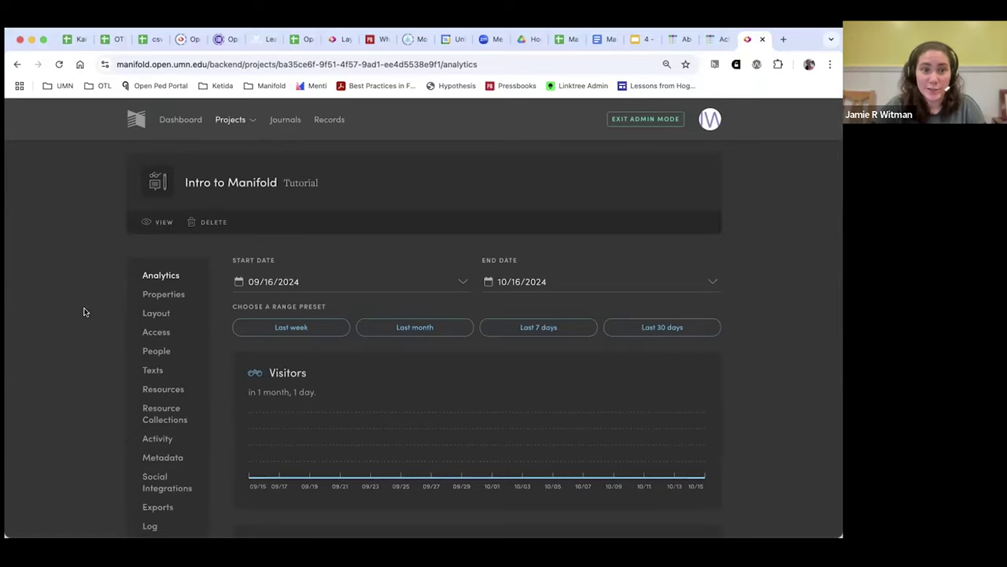
pyautogui.click(162, 222)
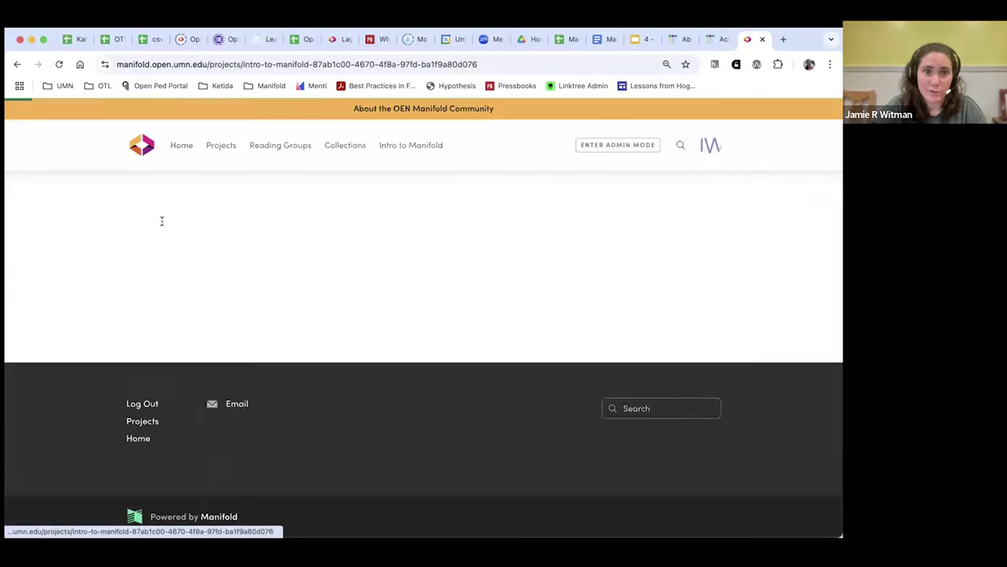
pyautogui.scroll(-3, 98, 277)
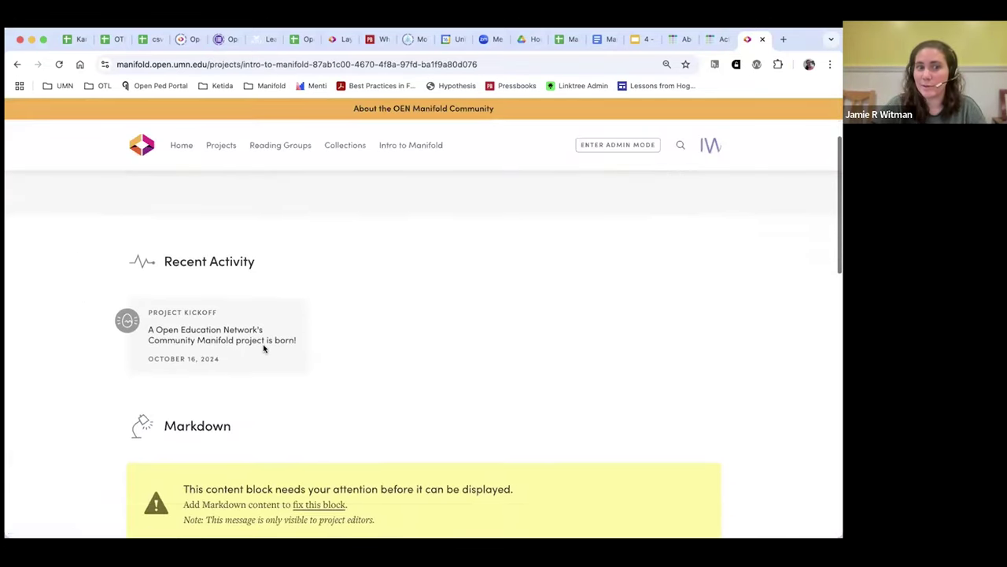
pyautogui.scroll(-1, 76, 344)
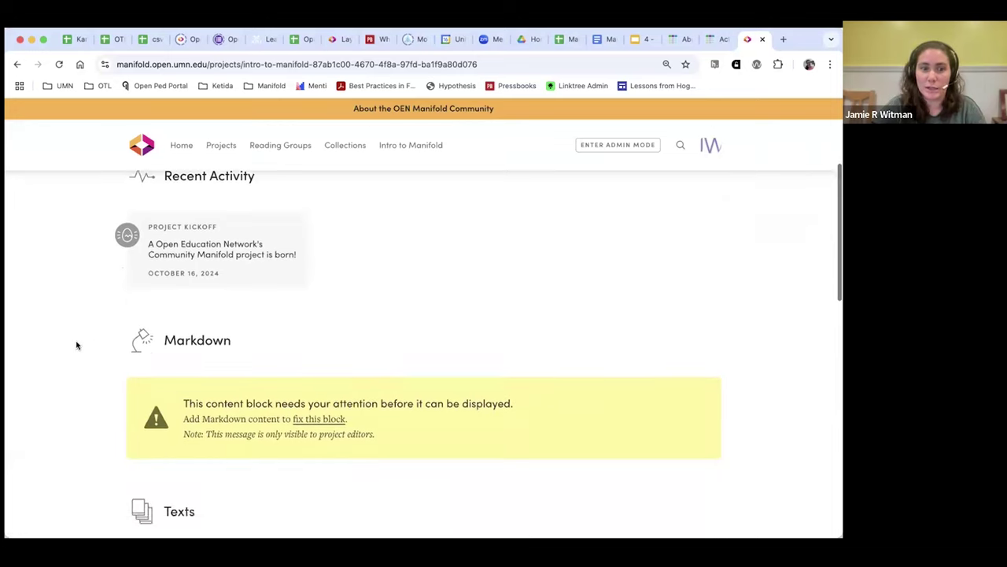
pyautogui.scroll(-2, 77, 345)
pyautogui.scroll(-3, 206, 307)
pyautogui.scroll(-5, 203, 331)
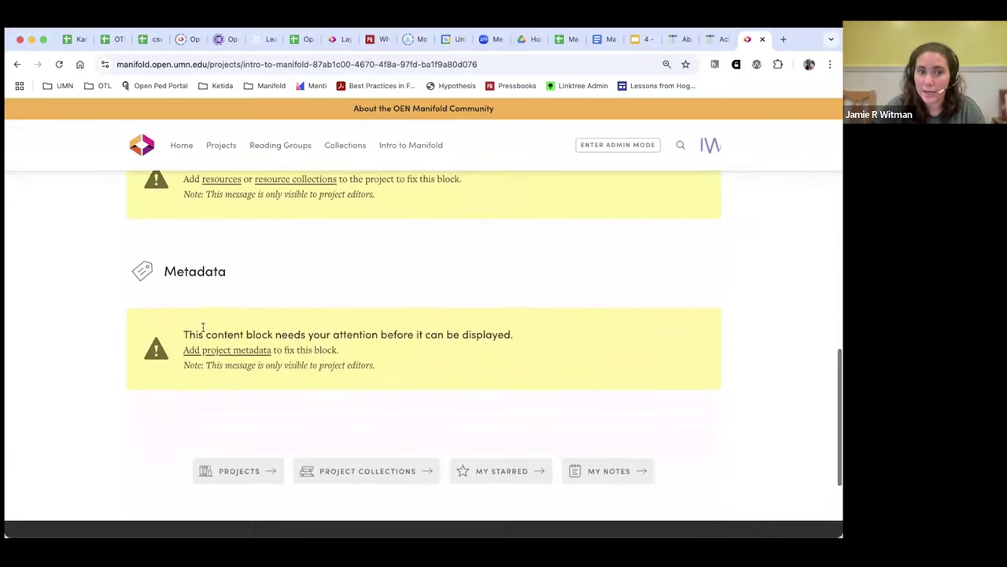
pyautogui.scroll(-1, 203, 329)
pyautogui.scroll(10, 203, 329)
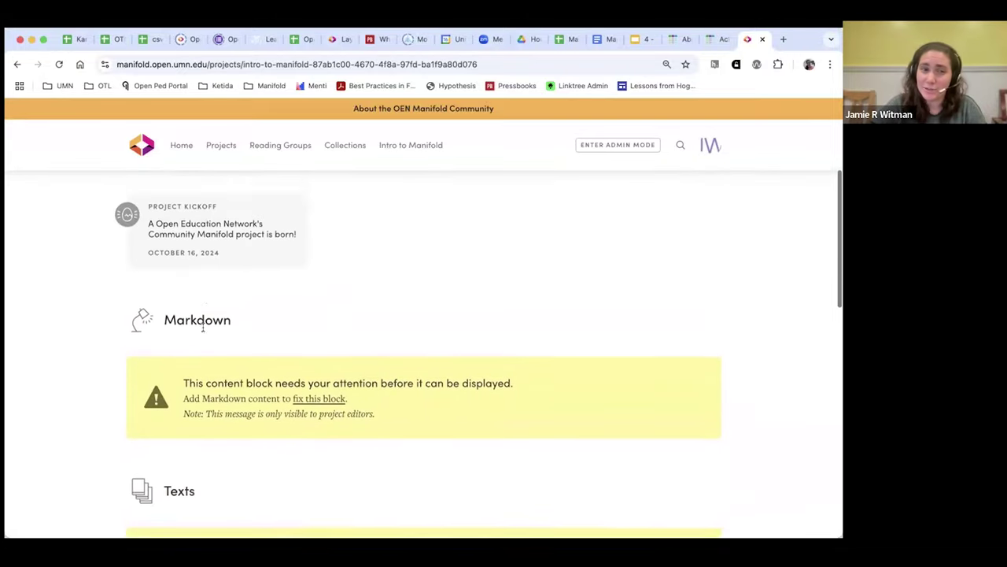
pyautogui.scroll(1, 203, 329)
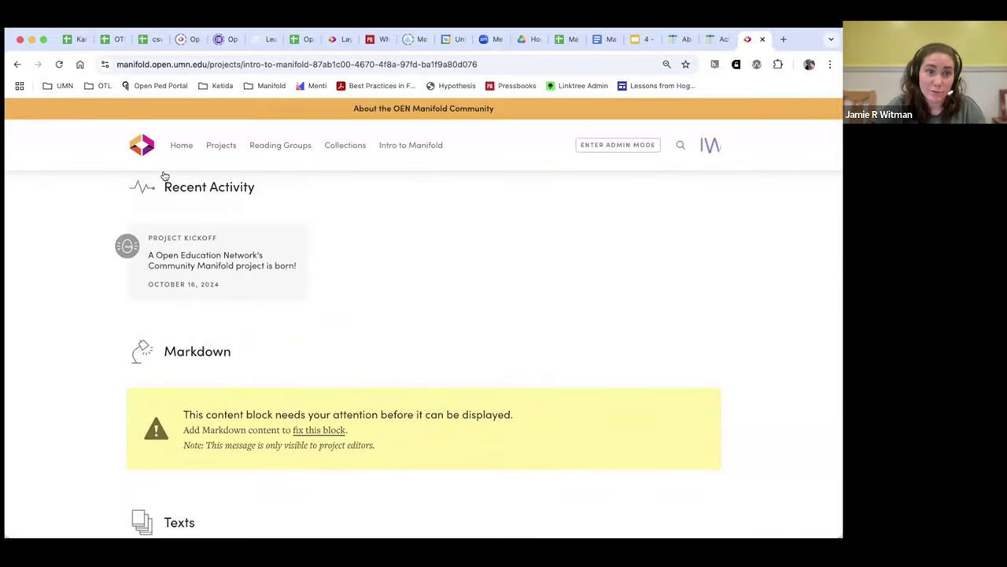
# Step: Switch back to the project's admin view, then reopen the public project page
pyautogui.click(648, 148)
pyautogui.scroll(-3, 83, 348)
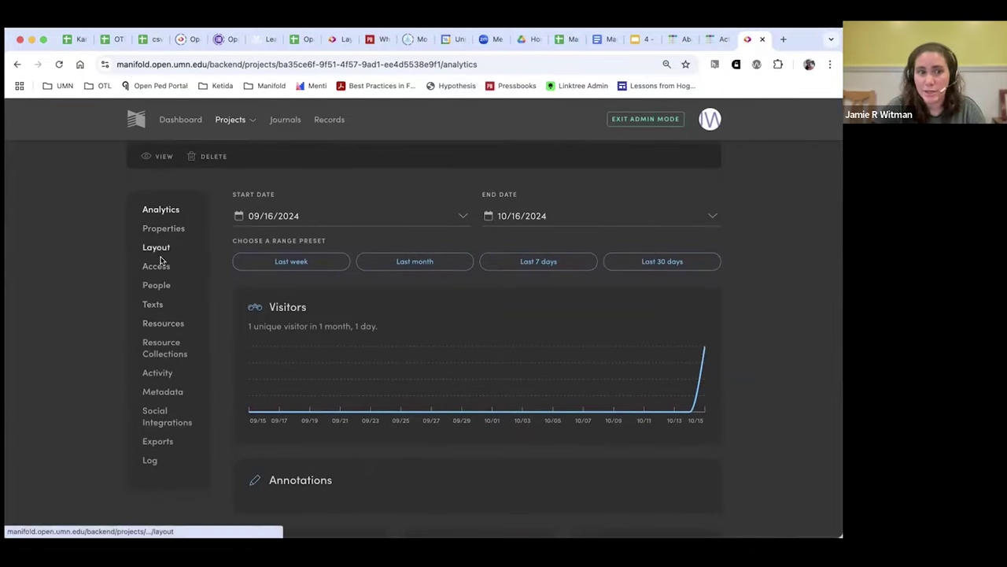
pyautogui.click(153, 156)
pyautogui.scroll(-1, 59, 309)
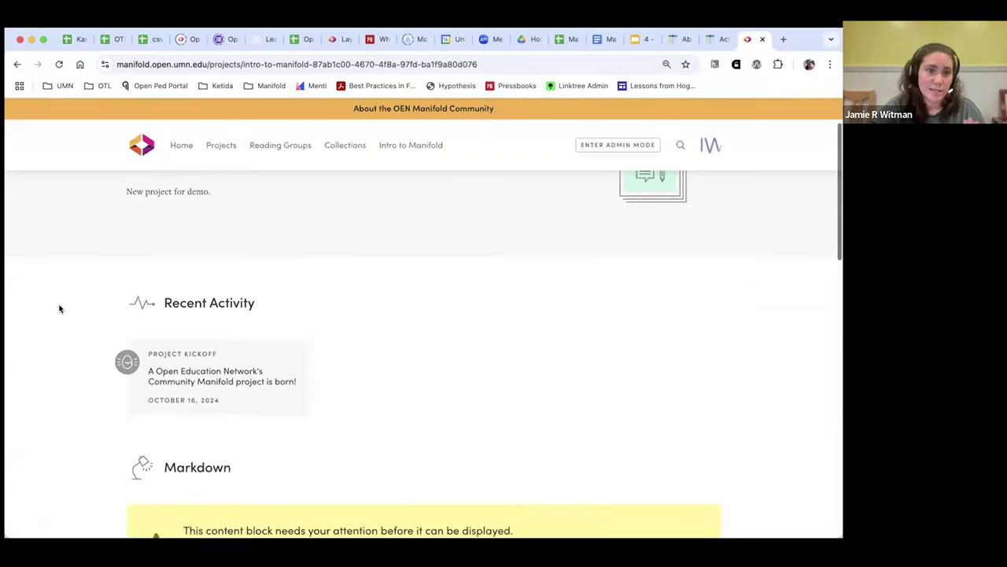
pyautogui.scroll(-3, 59, 309)
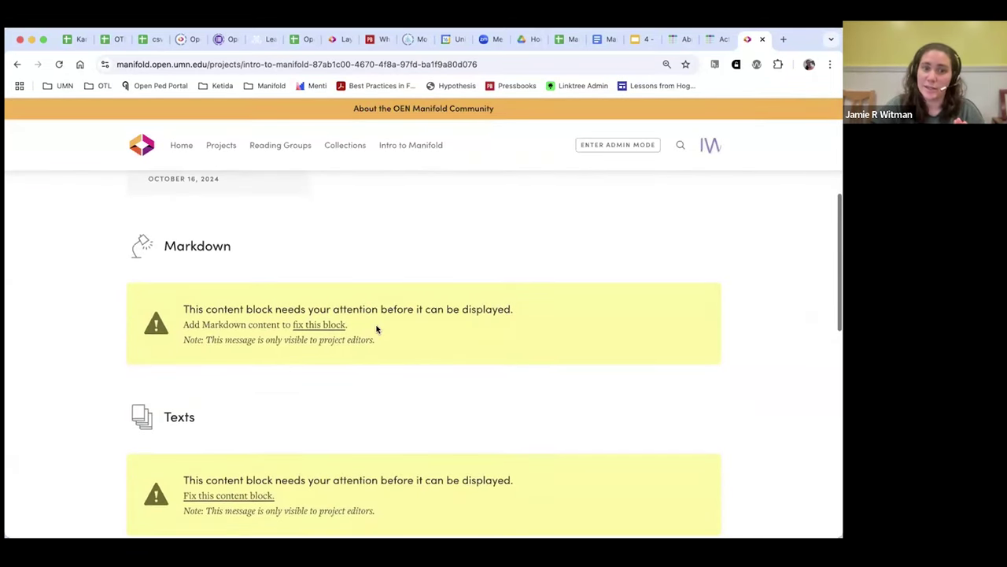
# Step: Open the empty Markdown block editor and close it without changes
pyautogui.click(320, 328)
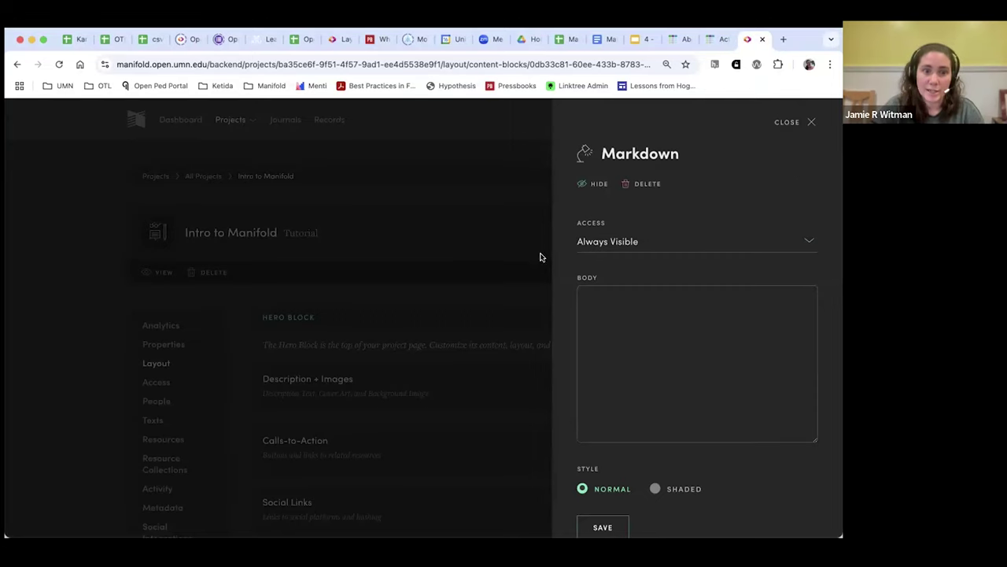
pyautogui.click(811, 122)
pyautogui.scroll(-2, 321, 232)
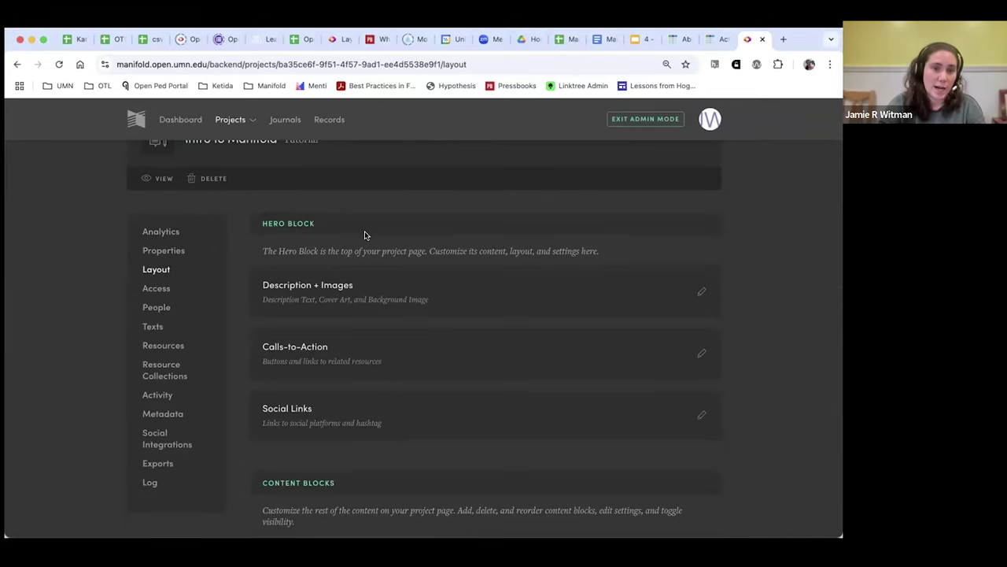
pyautogui.scroll(-1, 558, 272)
# Step: Look through the project's Description + Images settings and close them unchanged
pyautogui.click(330, 236)
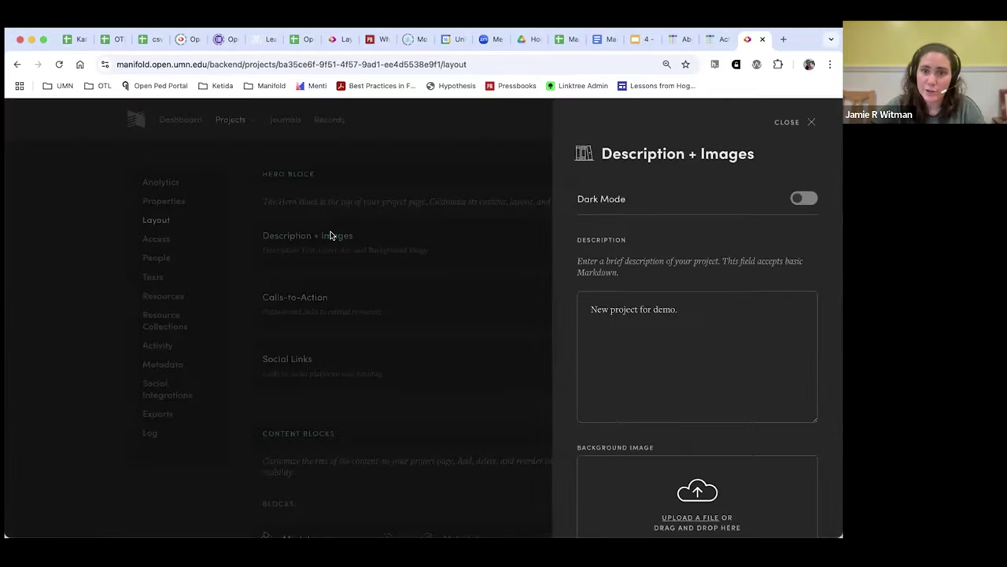
pyautogui.scroll(-4, 696, 232)
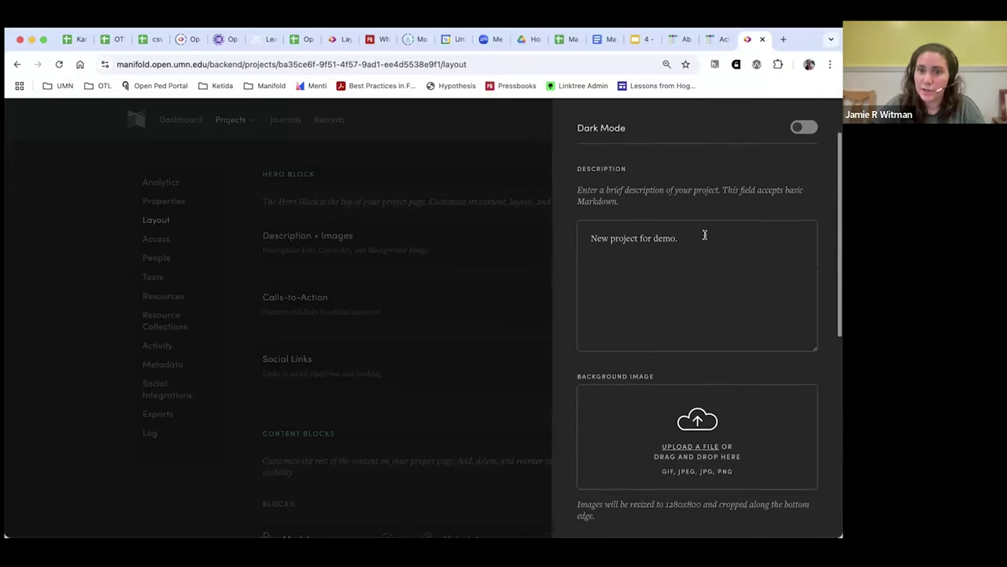
pyautogui.scroll(-1, 675, 209)
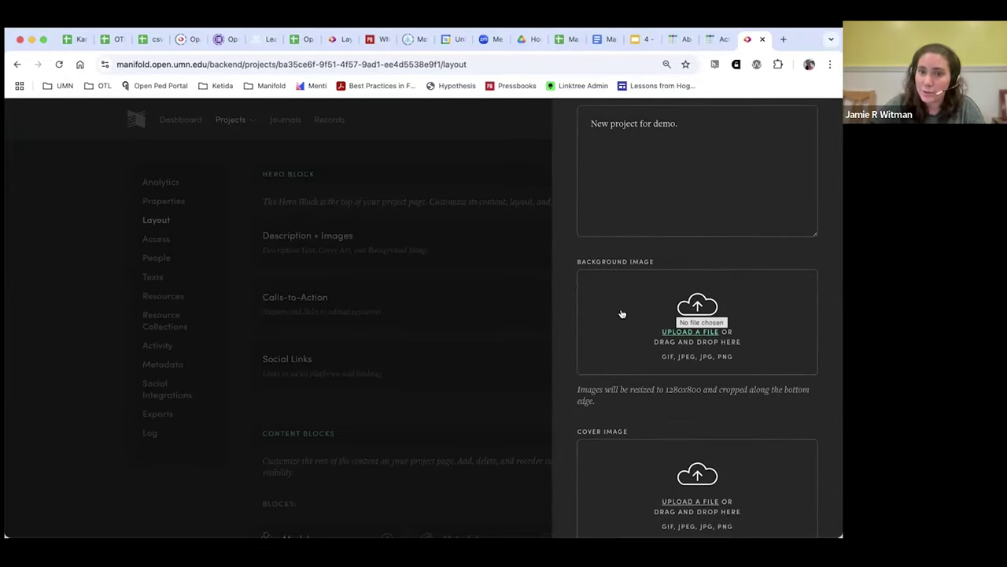
pyautogui.scroll(-4, 563, 316)
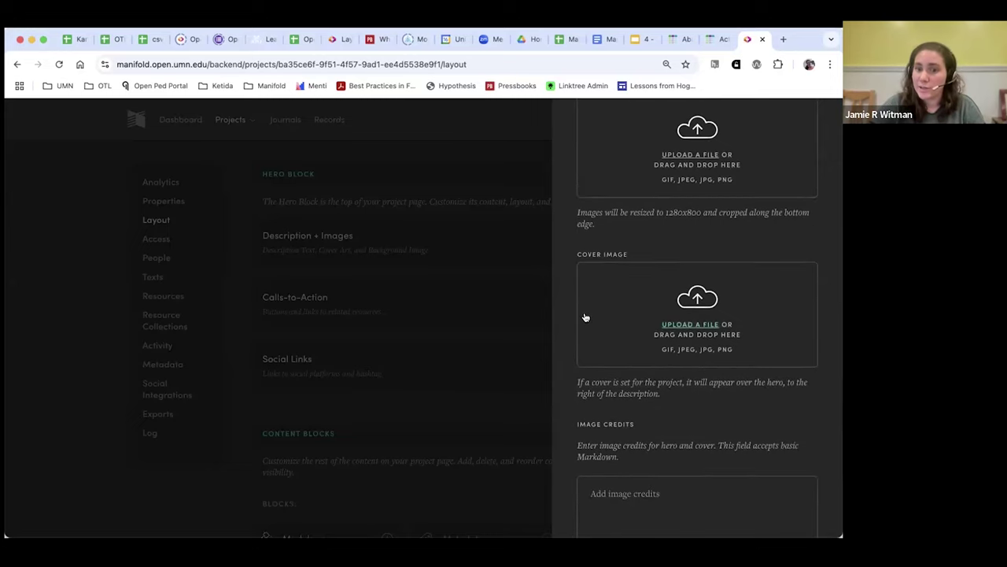
pyautogui.scroll(-4, 562, 315)
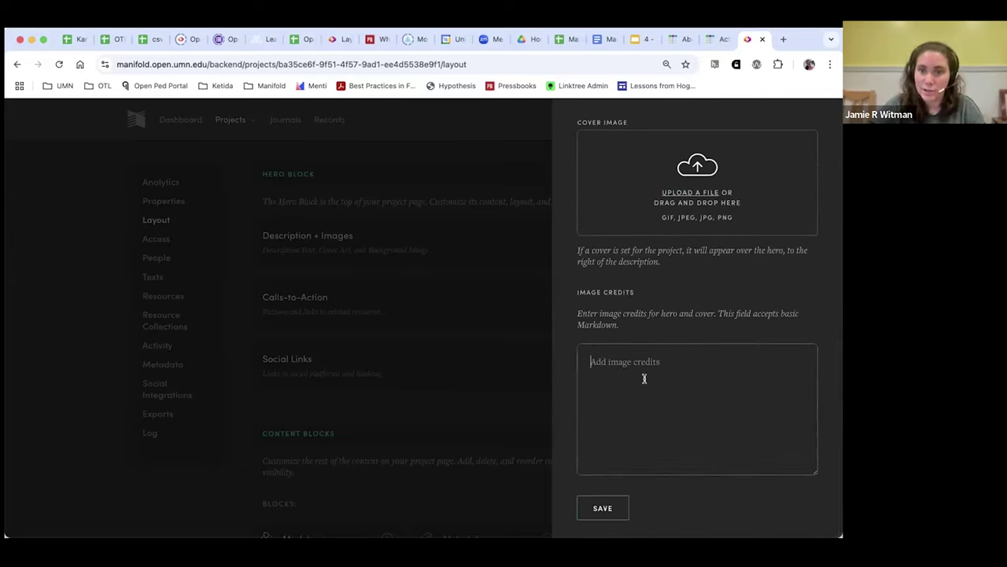
pyautogui.click(519, 290)
pyautogui.scroll(-2, 512, 270)
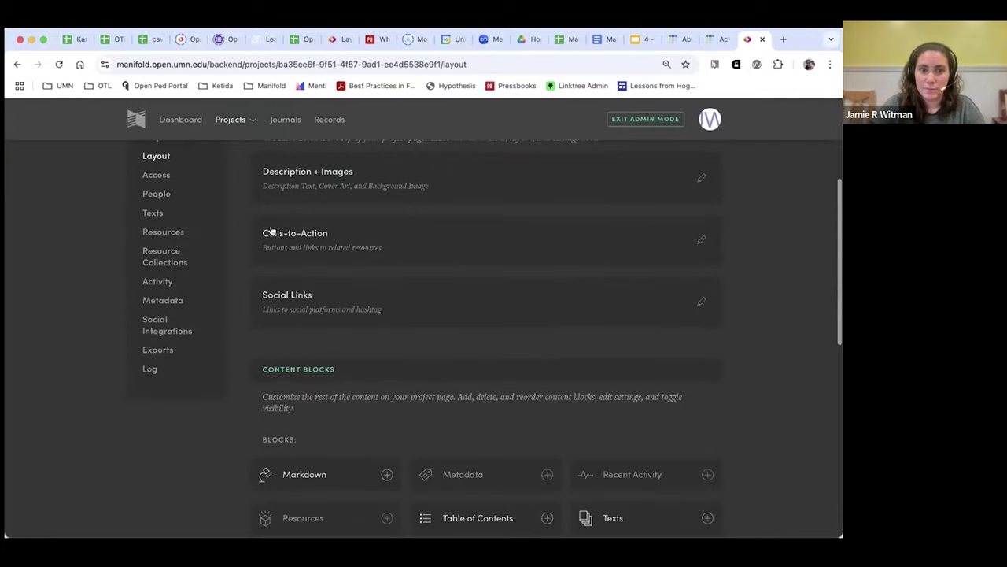
pyautogui.click(307, 236)
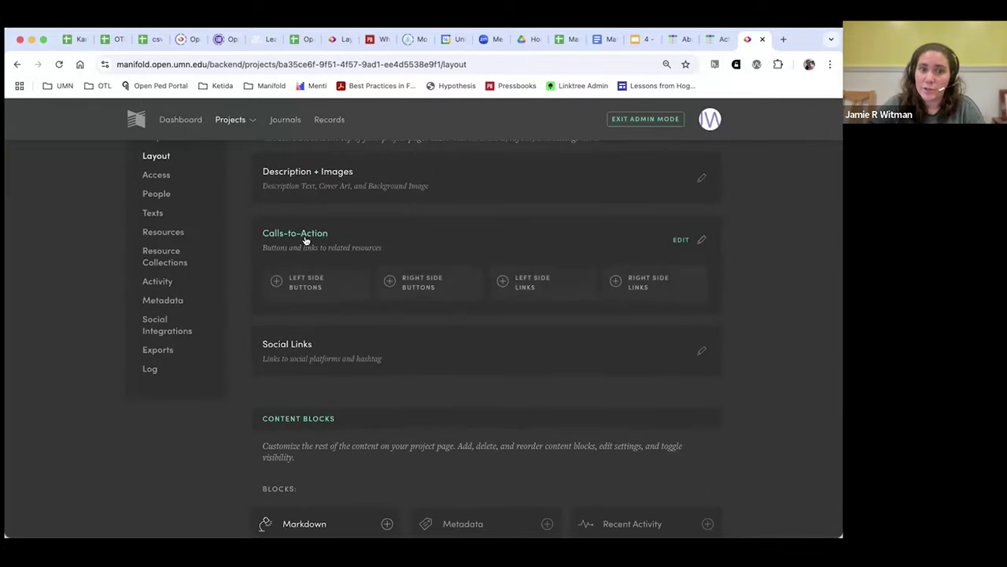
pyautogui.click(309, 285)
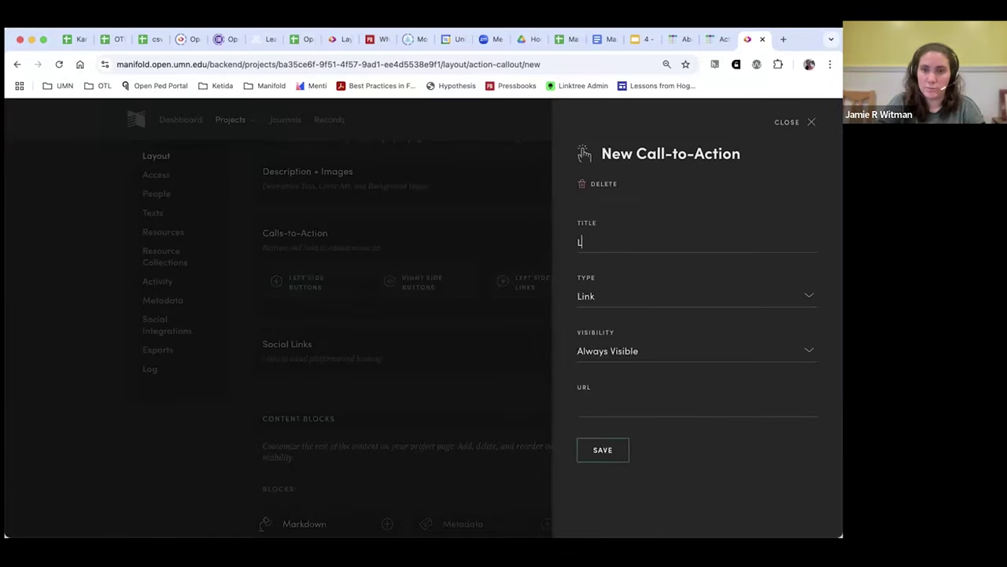
pyautogui.write('clich')
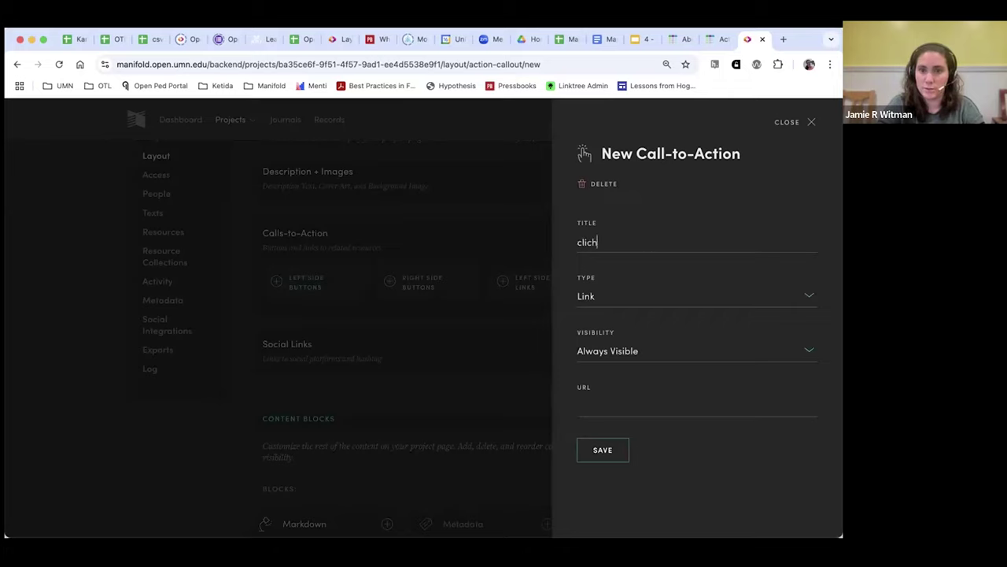
pyautogui.press('BackSpace')
pyautogui.write('Click here@!')
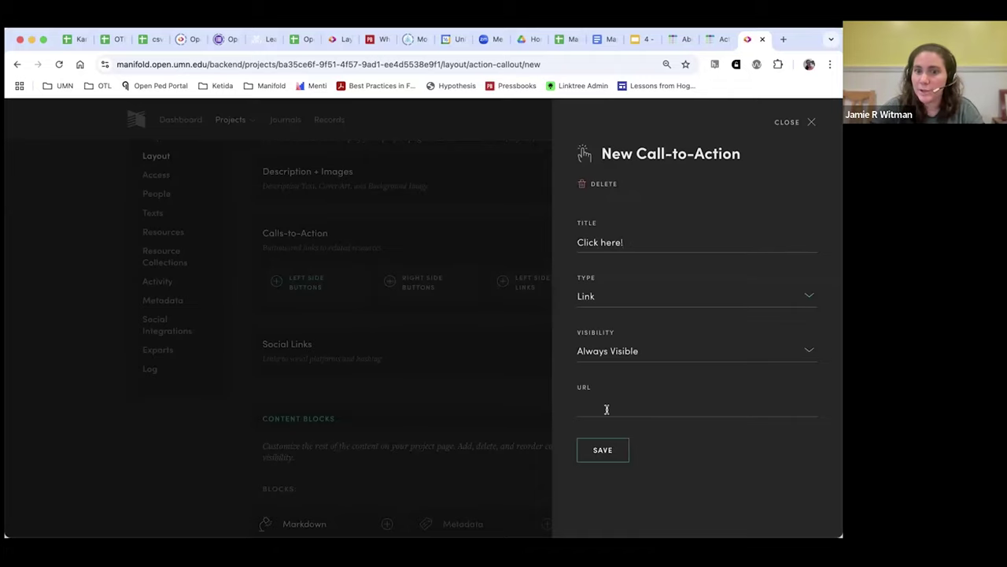
pyautogui.click(606, 409)
pyautogui.click(650, 433)
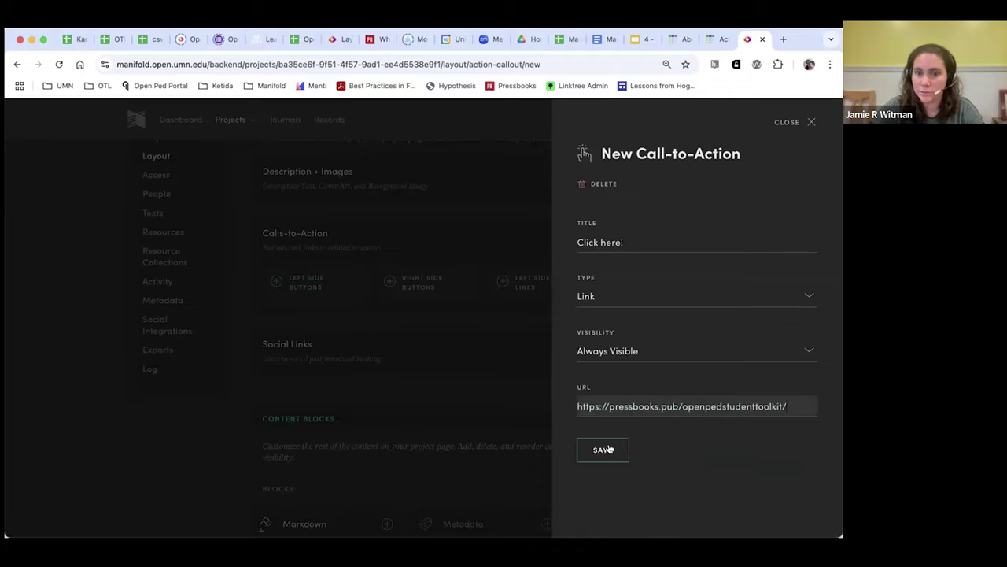
pyautogui.click(603, 449)
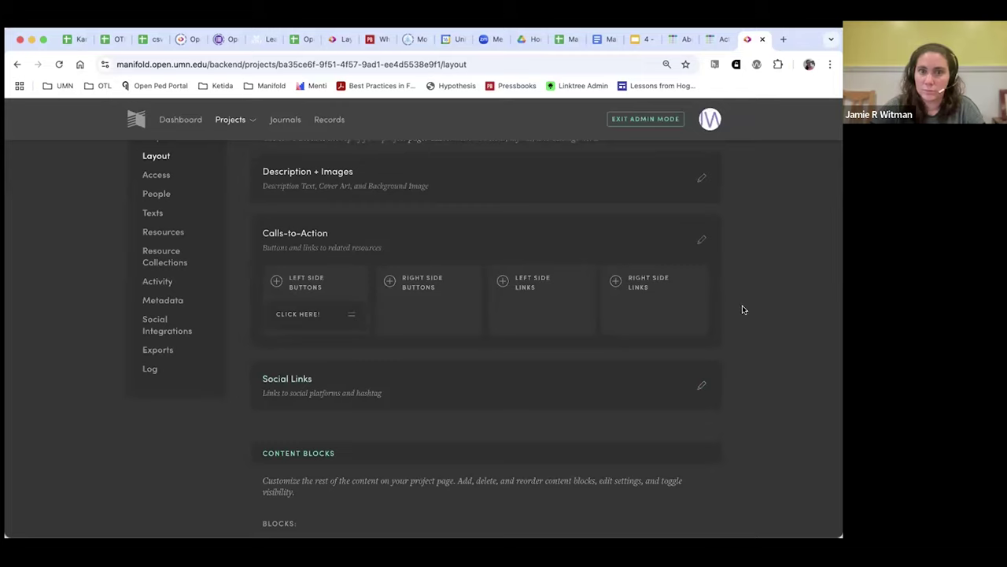
pyautogui.scroll(3, 742, 307)
pyautogui.scroll(1, 742, 309)
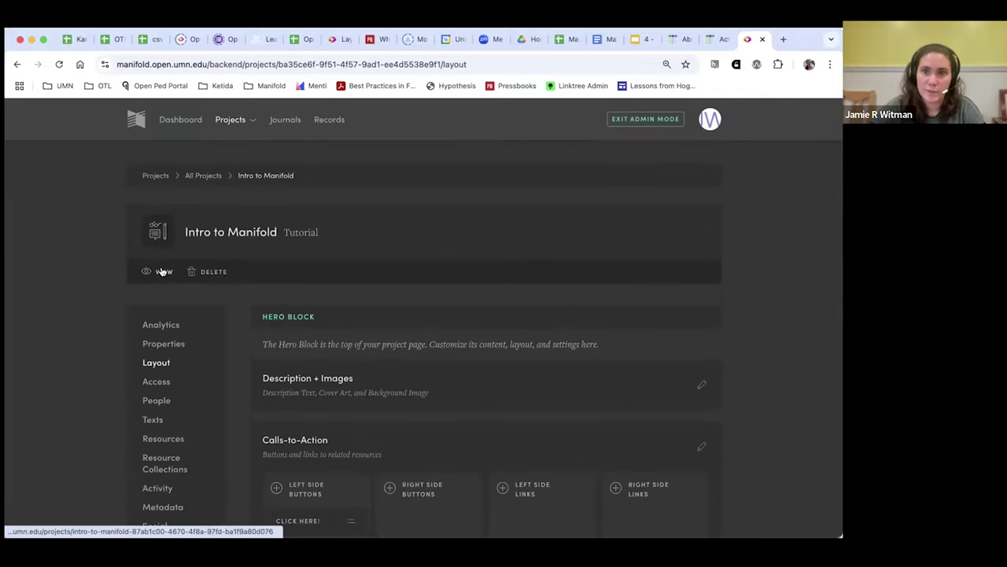
# Step: Preview the new button on the public project page, then return to the admin Layout page
pyautogui.click(163, 270)
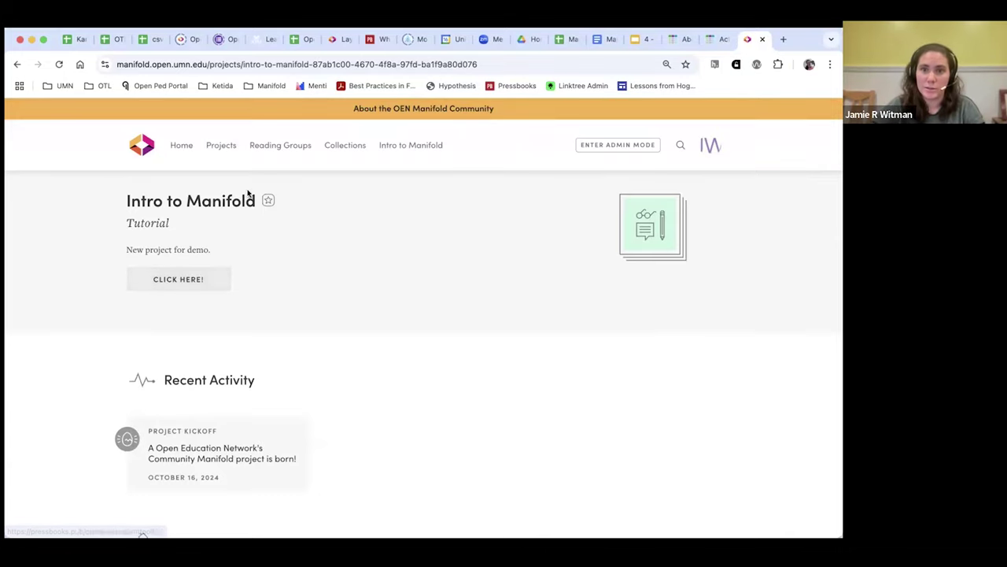
pyautogui.click(596, 145)
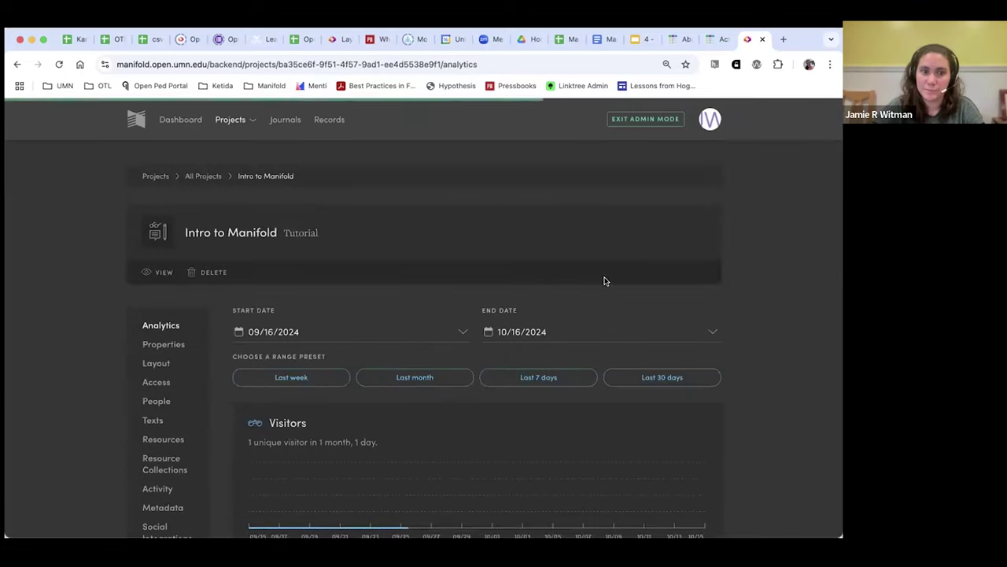
pyautogui.click(155, 363)
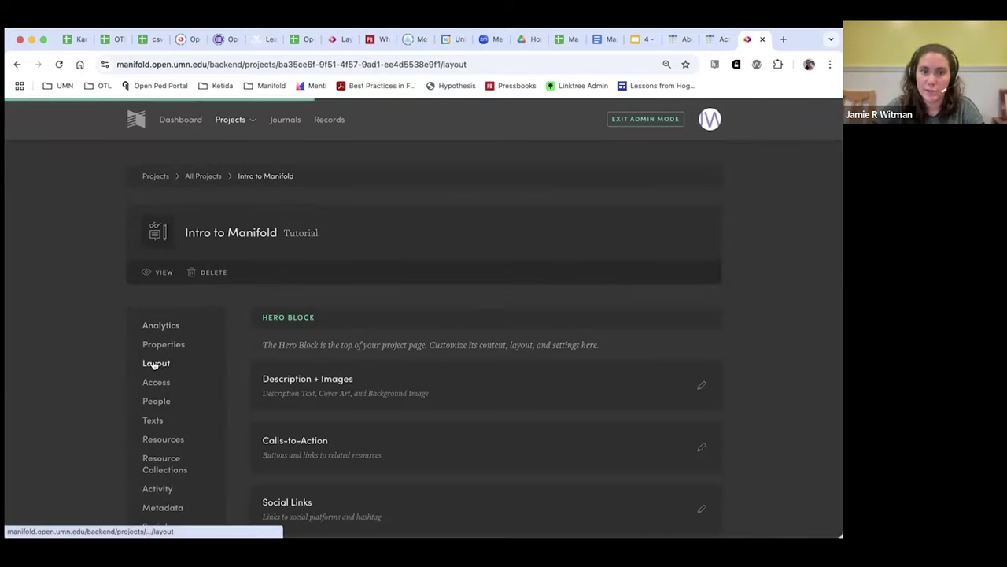
pyautogui.scroll(-2, 312, 317)
pyautogui.scroll(-2, 567, 288)
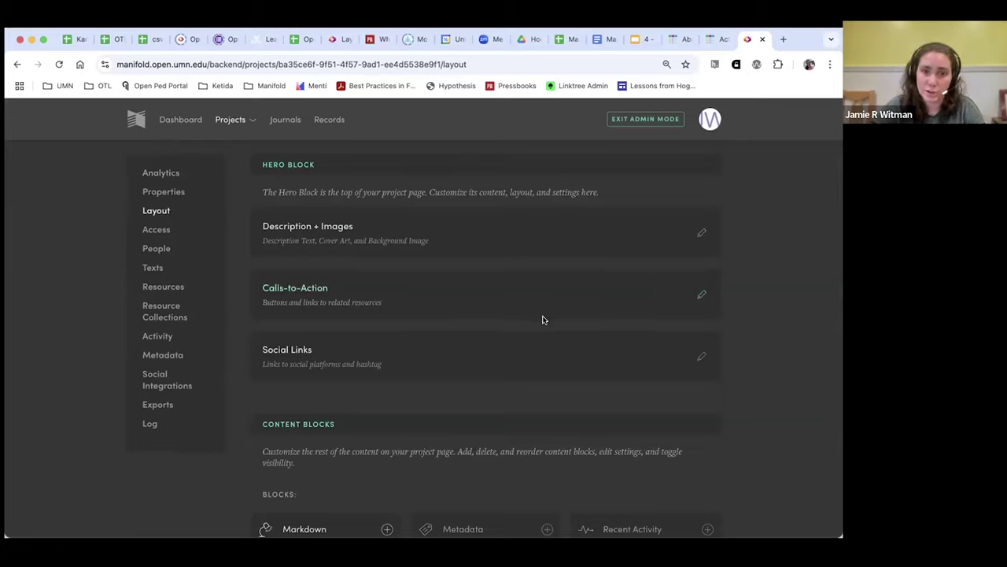
pyautogui.click(307, 348)
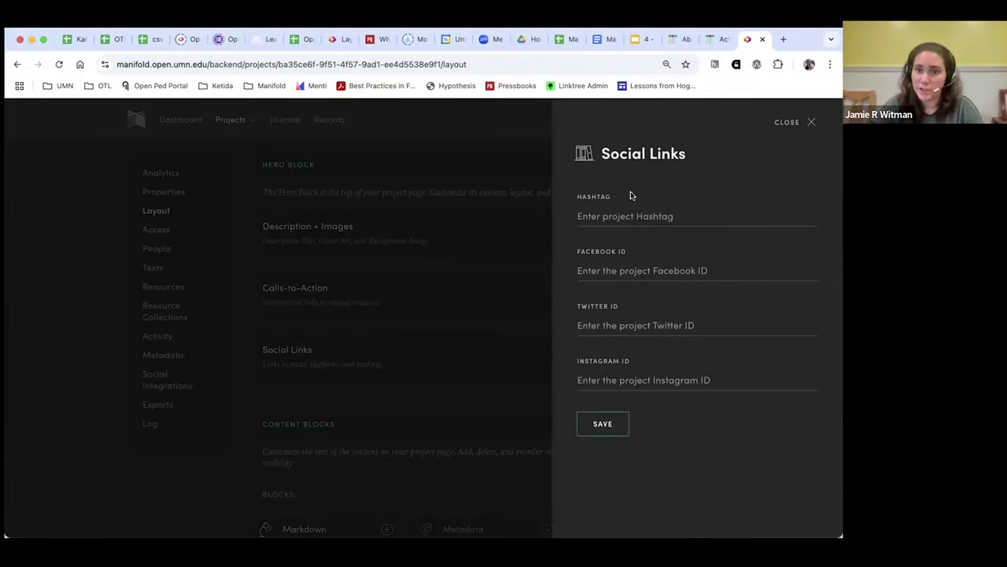
pyautogui.click(780, 126)
pyautogui.scroll(-1, 780, 292)
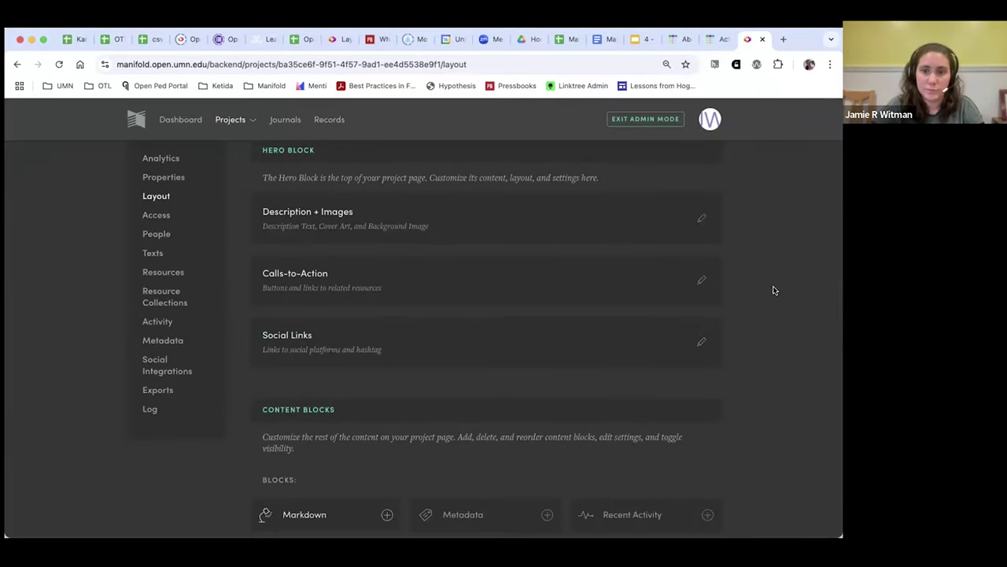
pyautogui.scroll(-1, 774, 289)
pyautogui.scroll(-3, 773, 289)
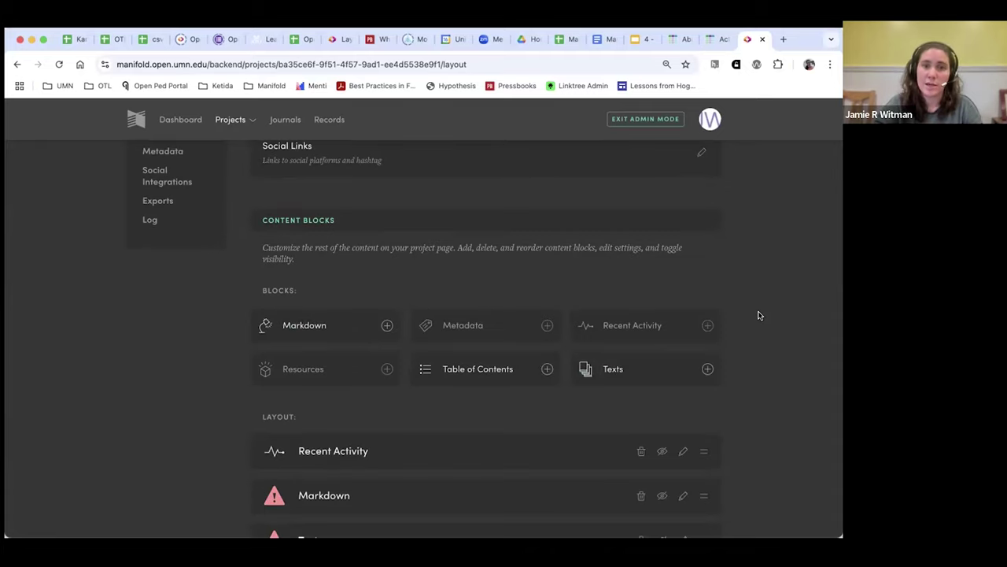
pyautogui.scroll(-1, 755, 315)
pyautogui.scroll(5, 757, 312)
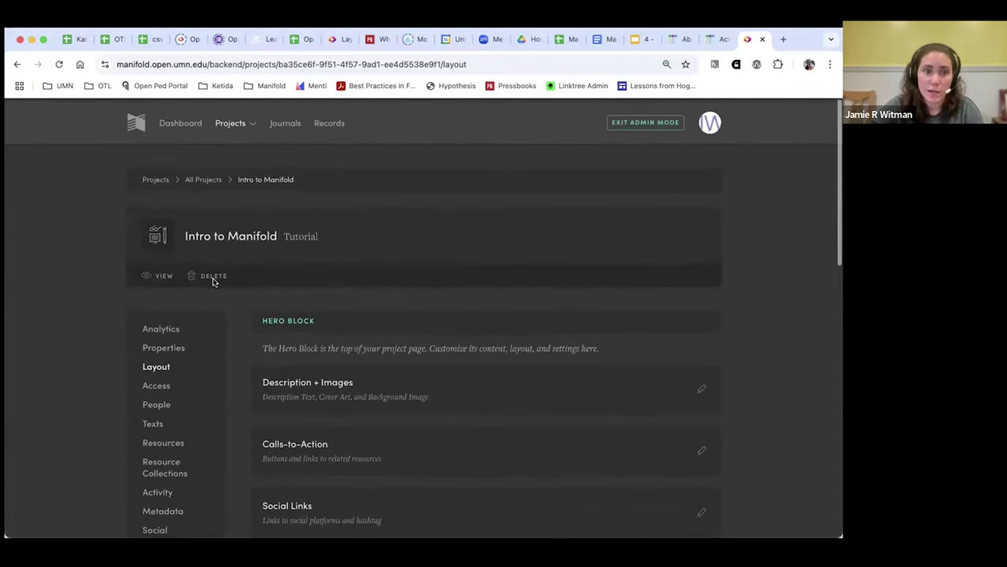
pyautogui.click(149, 275)
pyautogui.scroll(-2, 307, 312)
pyautogui.scroll(-5, 308, 314)
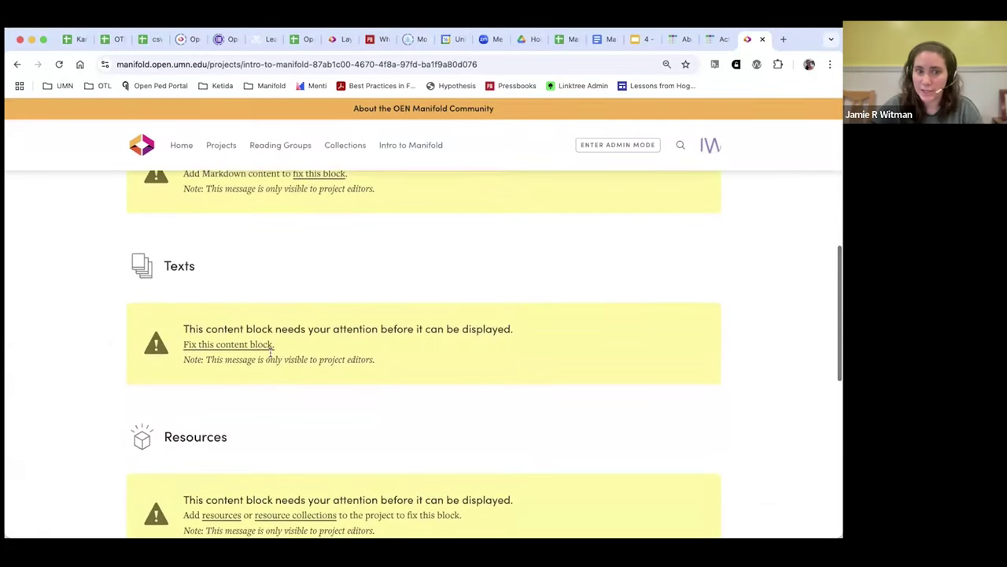
pyautogui.scroll(-3, 512, 334)
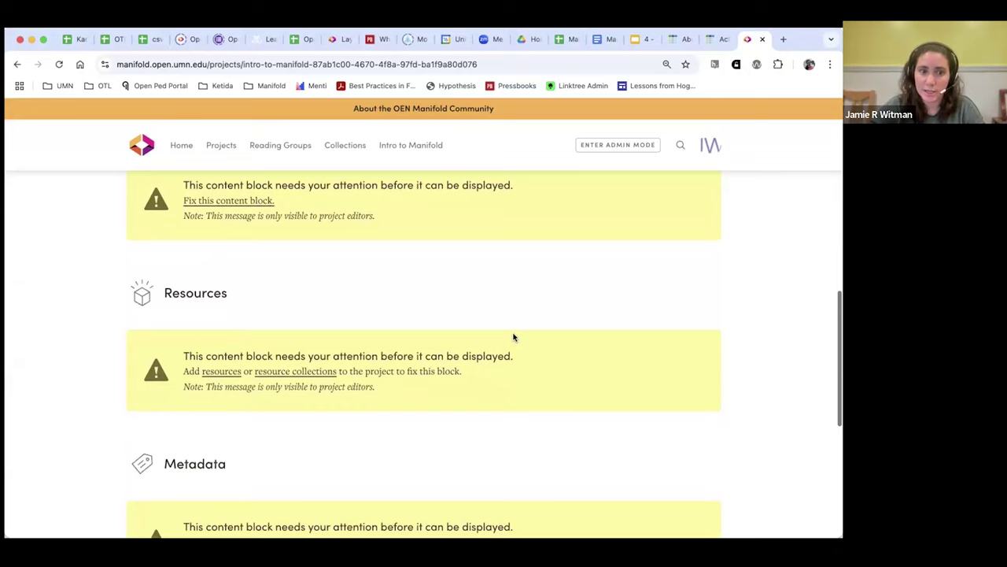
pyautogui.scroll(-2, 415, 353)
pyautogui.scroll(-1, 416, 353)
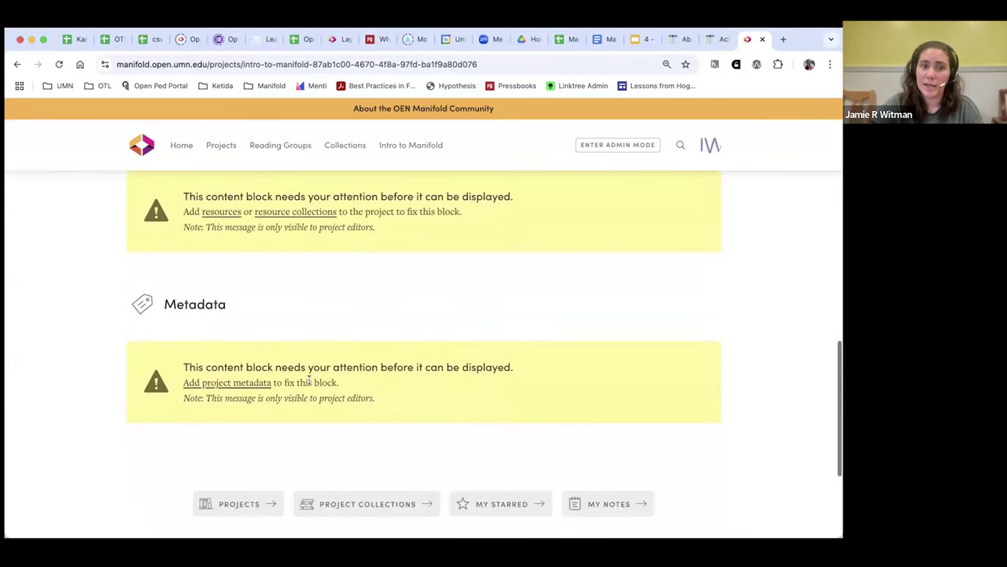
pyautogui.scroll(2, 316, 376)
pyautogui.scroll(5, 315, 376)
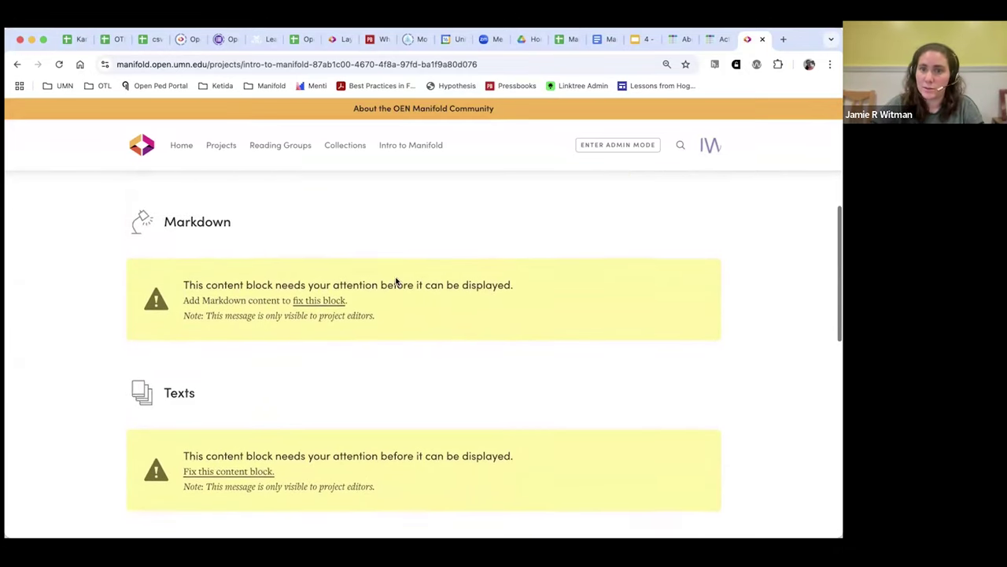
pyautogui.click(612, 145)
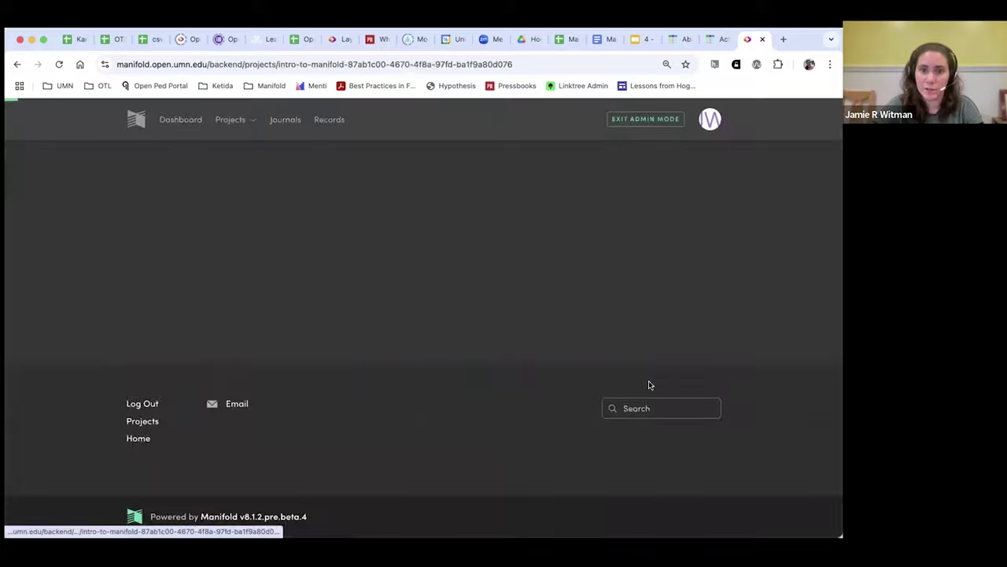
pyautogui.scroll(-2, 165, 255)
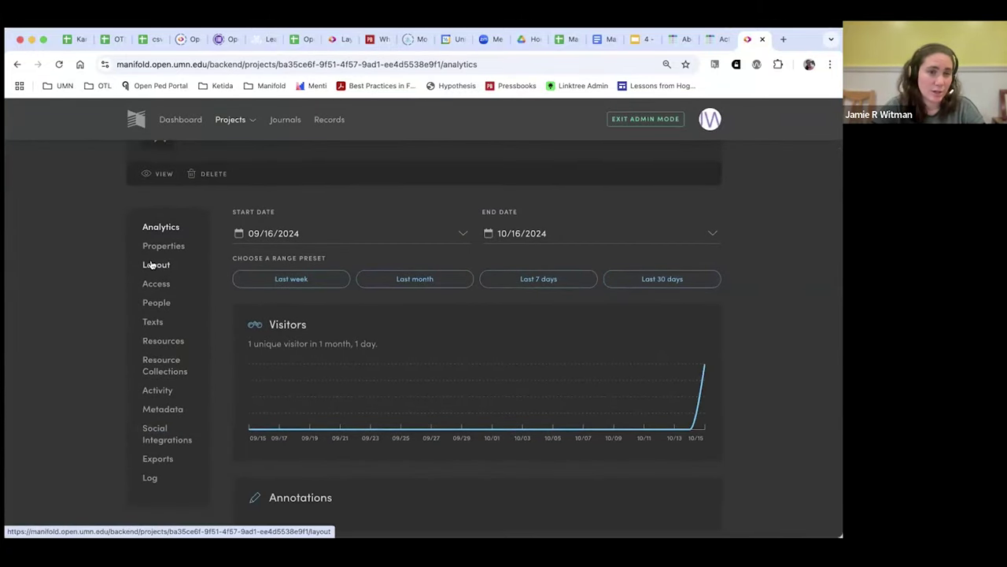
pyautogui.click(155, 264)
pyautogui.scroll(-4, 763, 319)
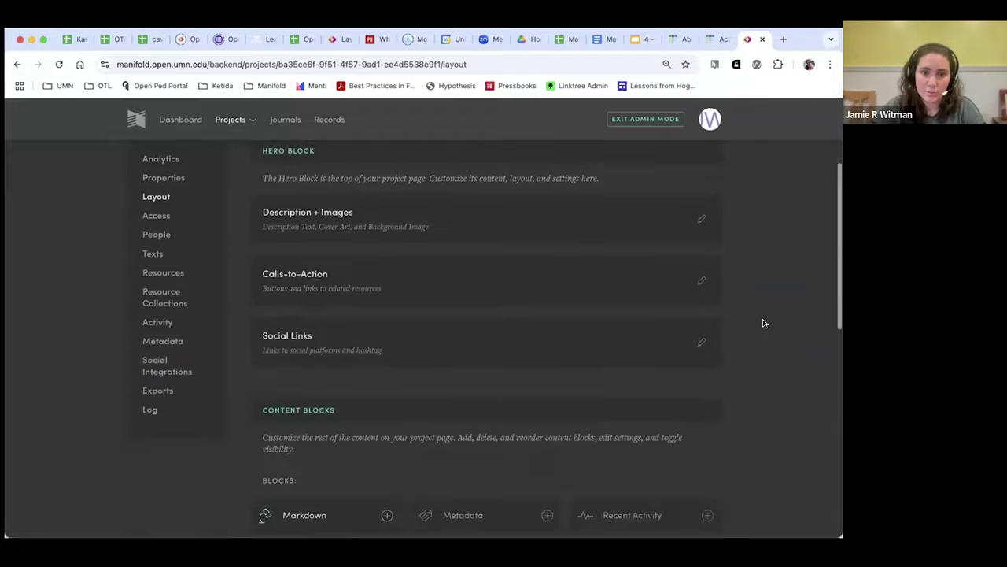
pyautogui.scroll(-3, 763, 318)
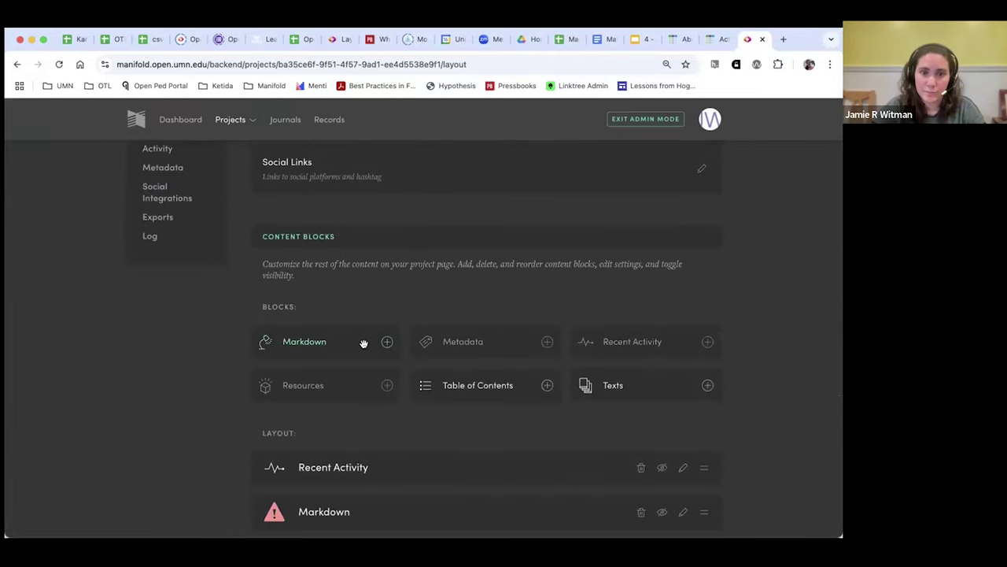
pyautogui.scroll(-2, 409, 315)
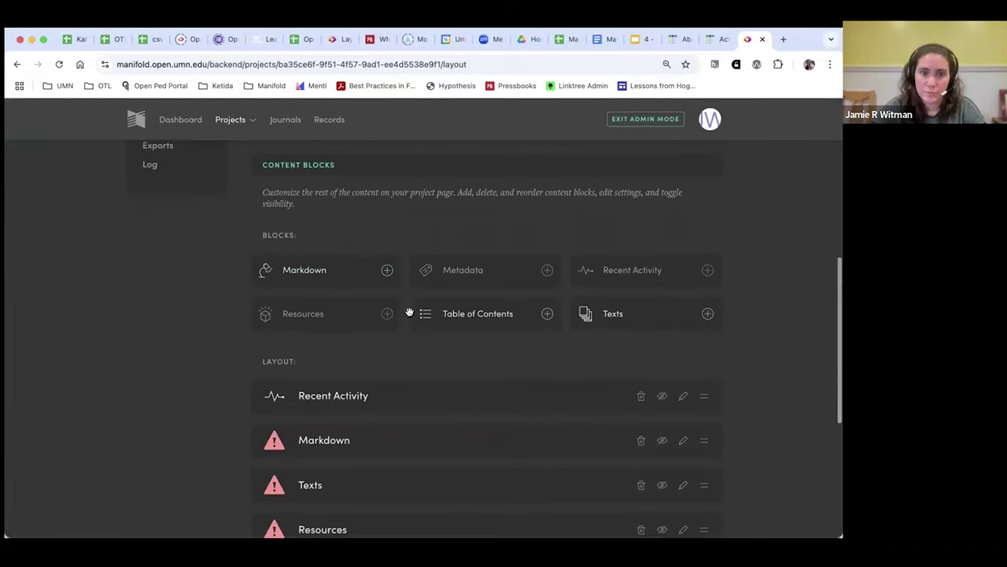
pyautogui.click(387, 269)
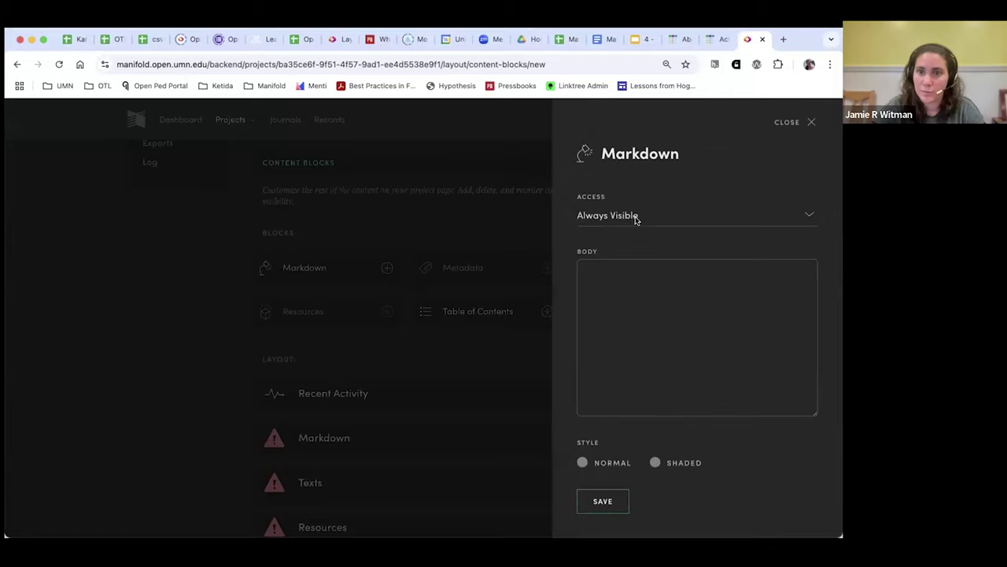
pyautogui.click(636, 220)
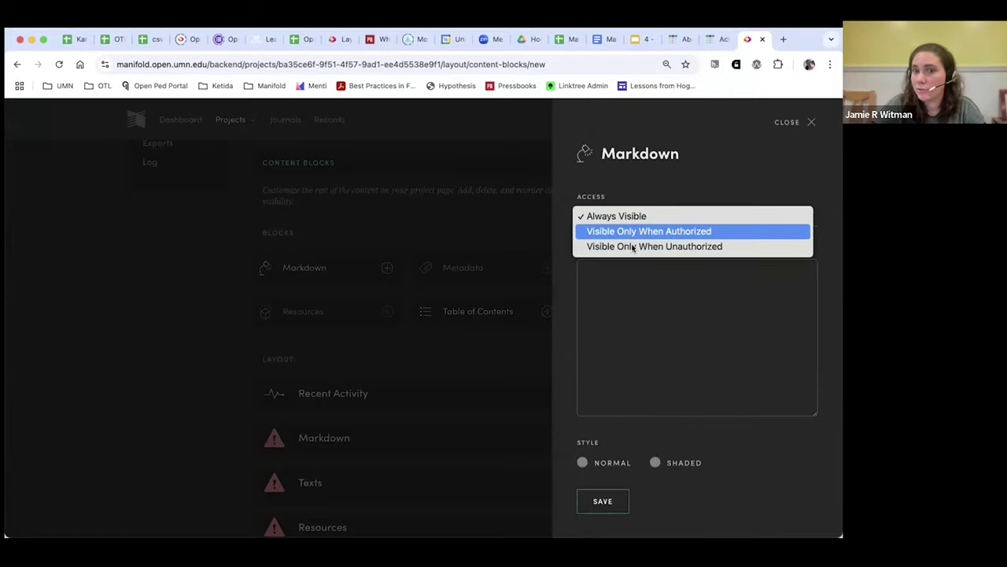
pyautogui.click(637, 247)
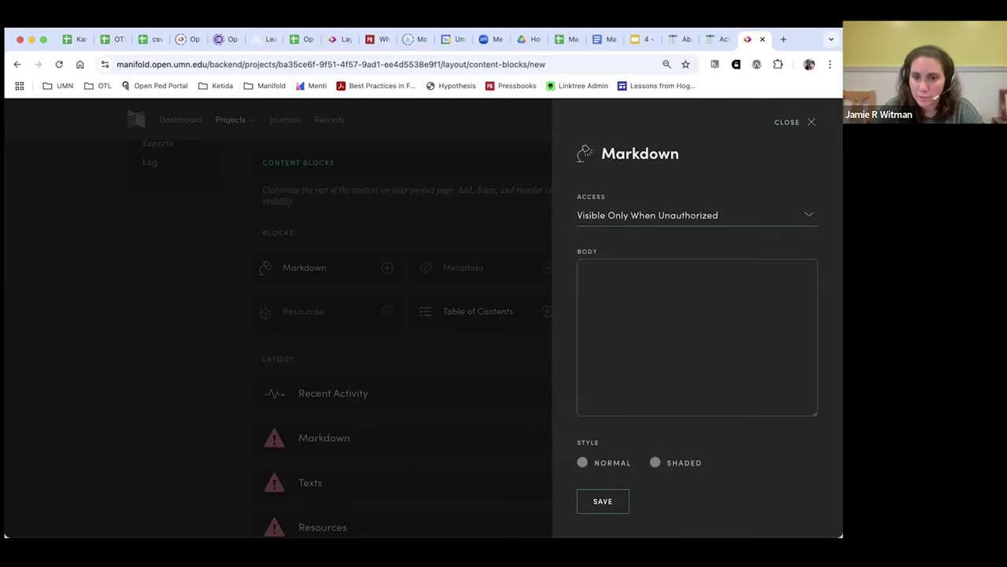
pyautogui.click(602, 501)
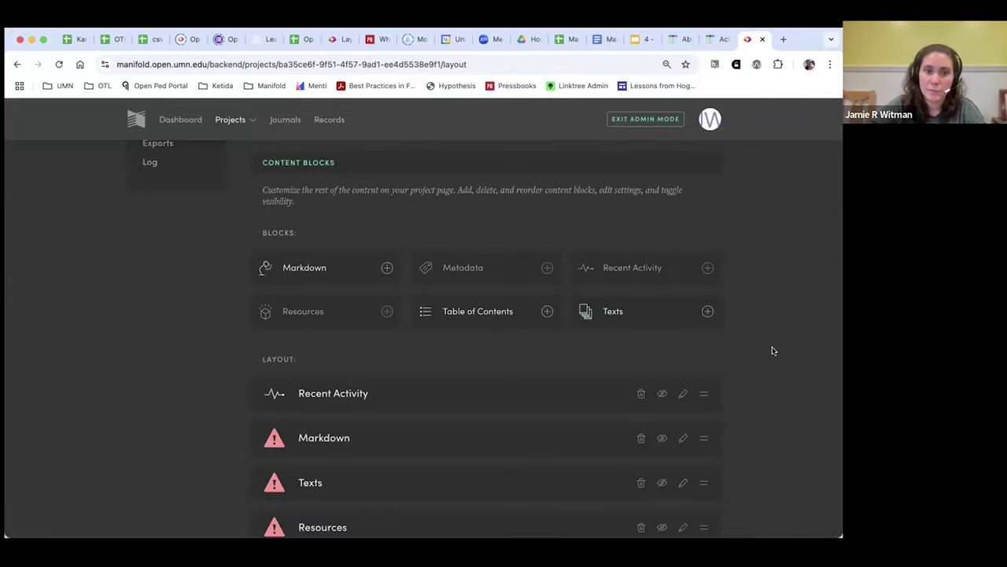
pyautogui.scroll(5, 769, 348)
# Step: Open the public Intro to Manifold page in a new browser tab and switch to it
pyautogui.scroll(3, 364, 261)
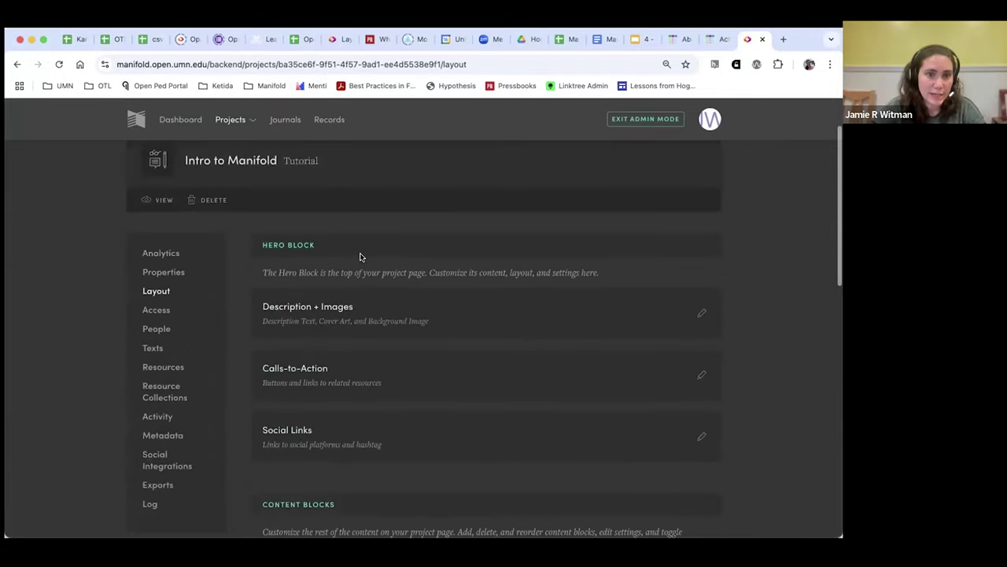
pyautogui.rightClick(164, 199)
pyautogui.click(189, 206)
pyautogui.click(748, 41)
# Step: Follow 'Fix this content block' under Texts back to the layout settings
pyautogui.scroll(-5, 483, 303)
pyautogui.scroll(-5, 470, 288)
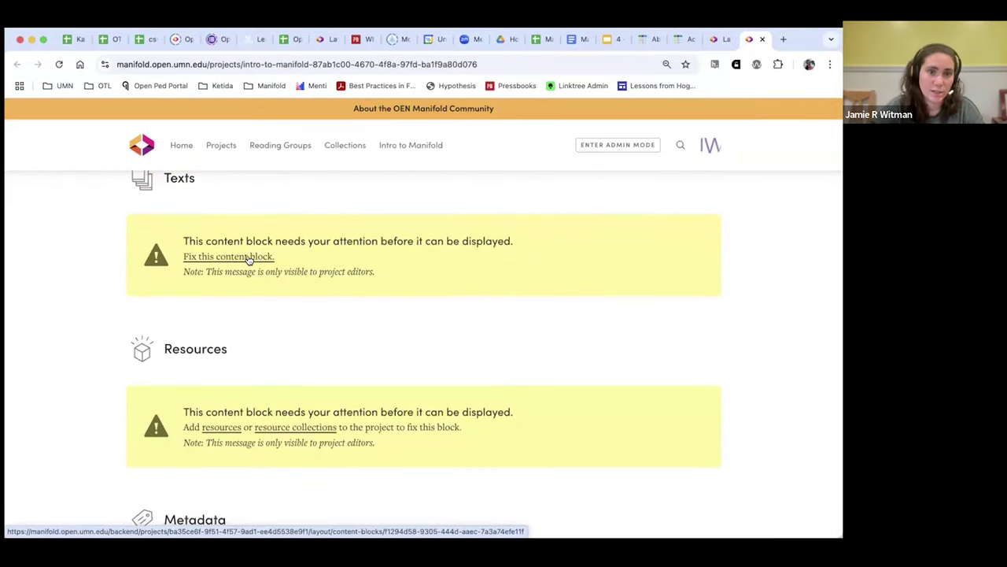
pyautogui.click(248, 259)
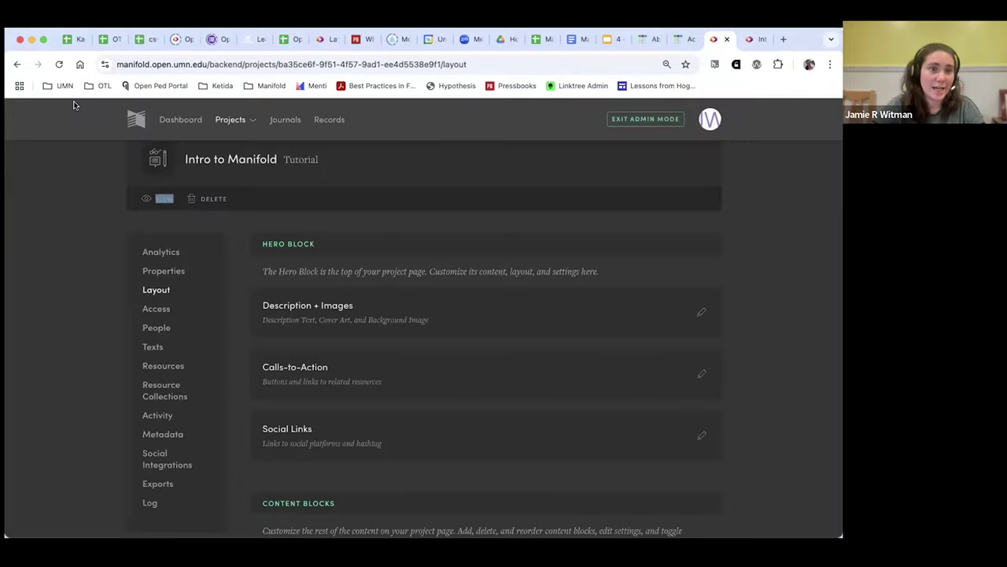
pyautogui.click(175, 293)
pyautogui.scroll(-1, 167, 282)
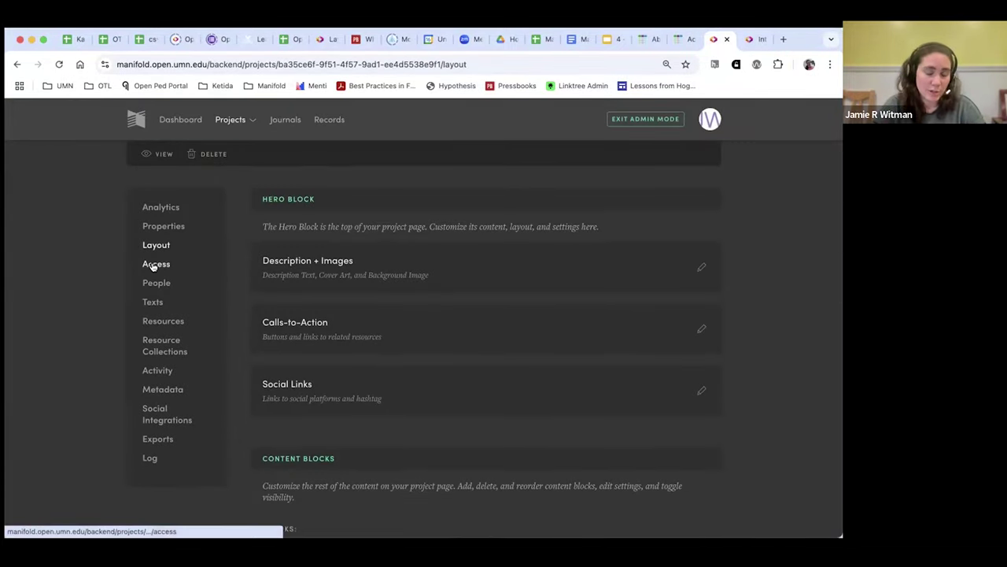
# Step: Go to the project's Access page and begin granting editor permissions to another user
pyautogui.click(154, 265)
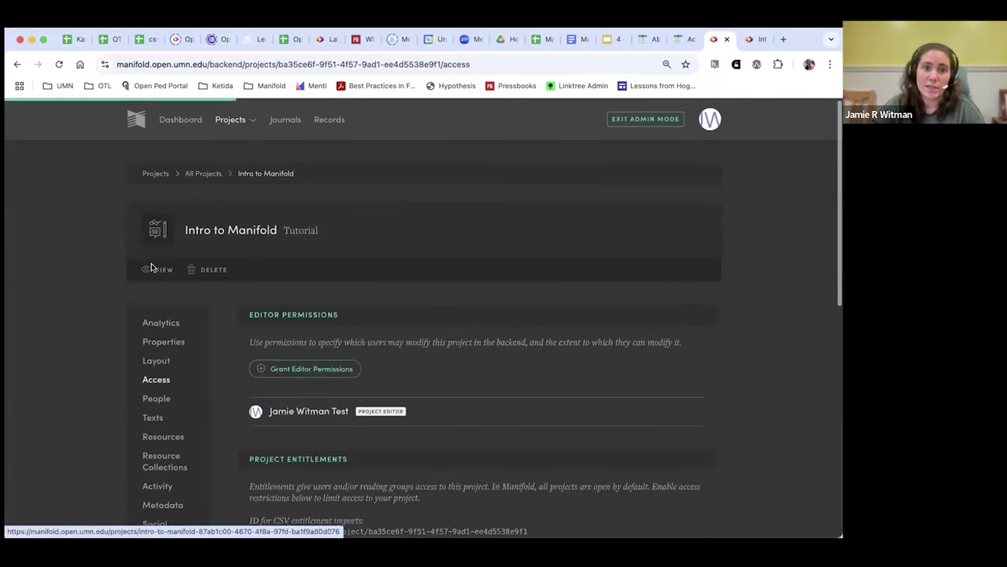
pyautogui.scroll(-1, 732, 324)
pyautogui.scroll(-1, 732, 327)
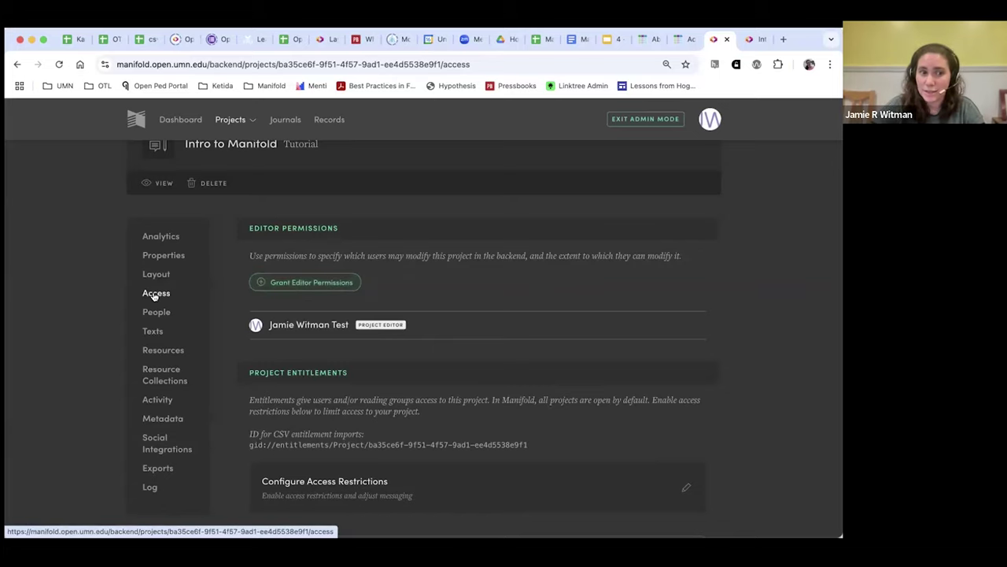
pyautogui.click(262, 284)
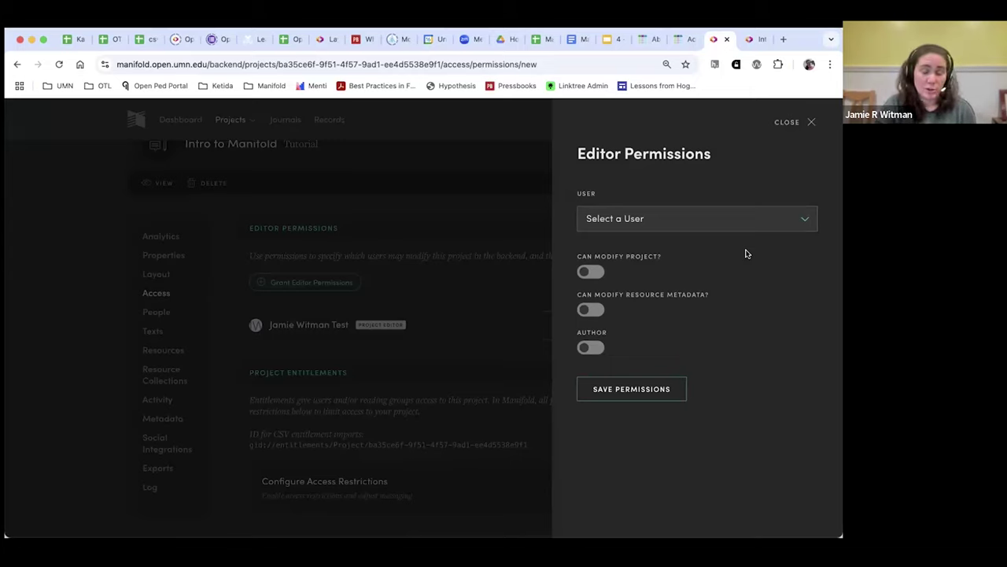
# Step: Search the user list for a test user, then discard the unfinished permission grant
pyautogui.click(737, 222)
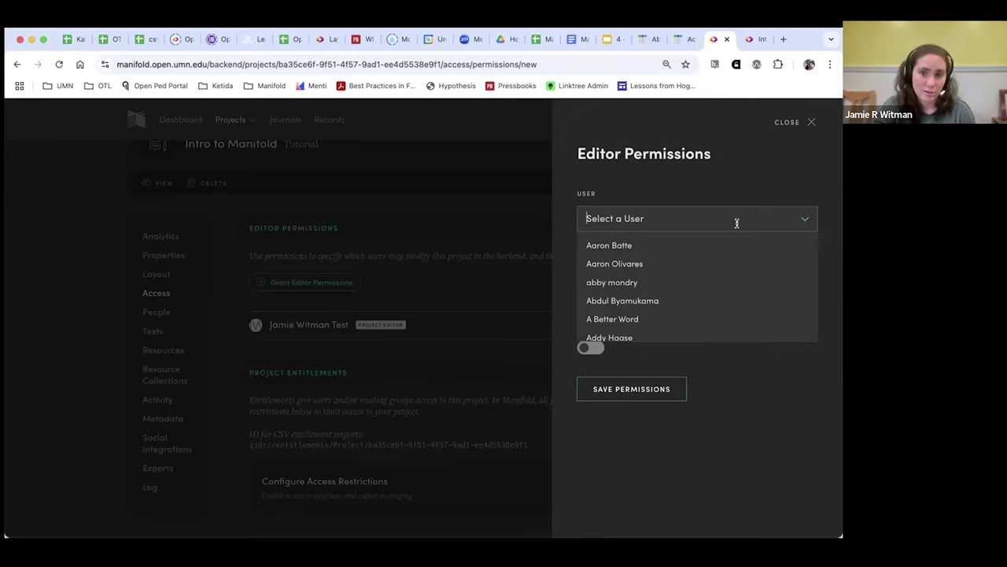
pyautogui.write('karen')
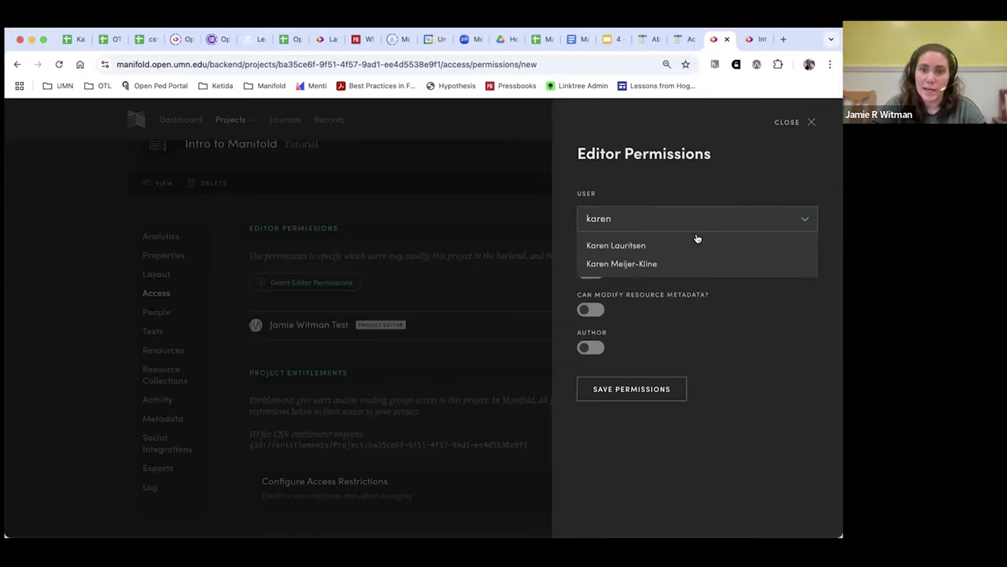
pyautogui.click(640, 245)
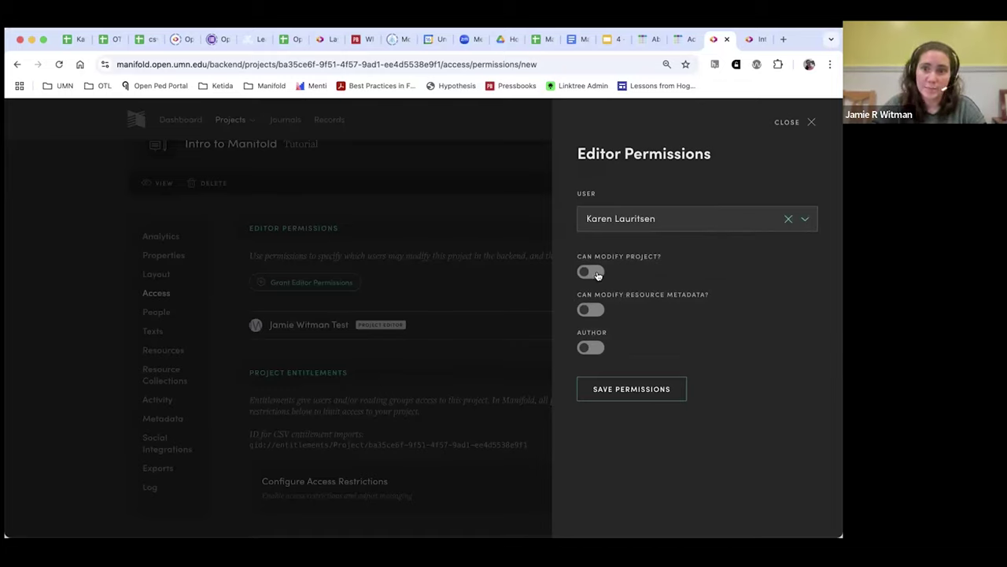
pyautogui.press('super+a')
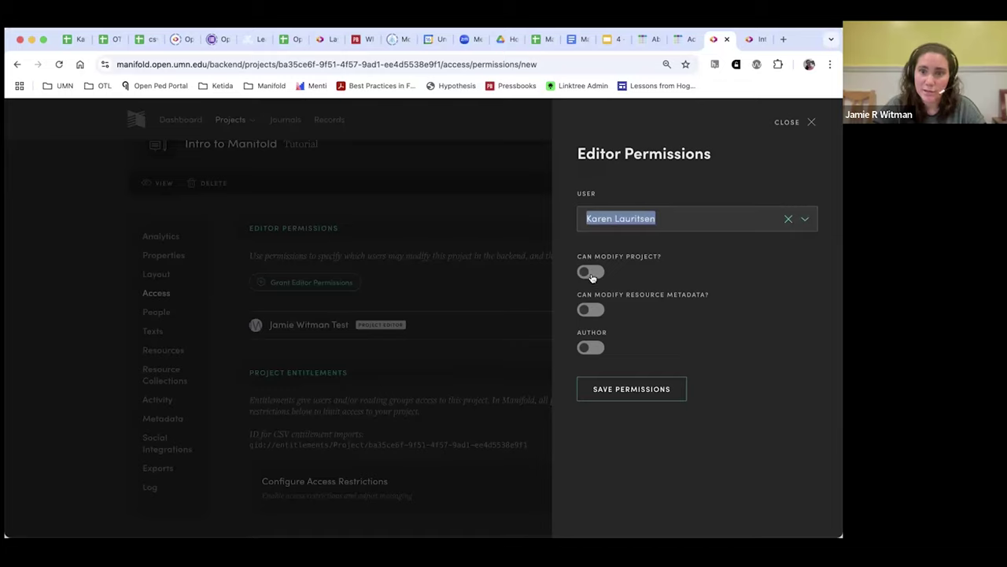
pyautogui.click(691, 211)
pyautogui.click(683, 213)
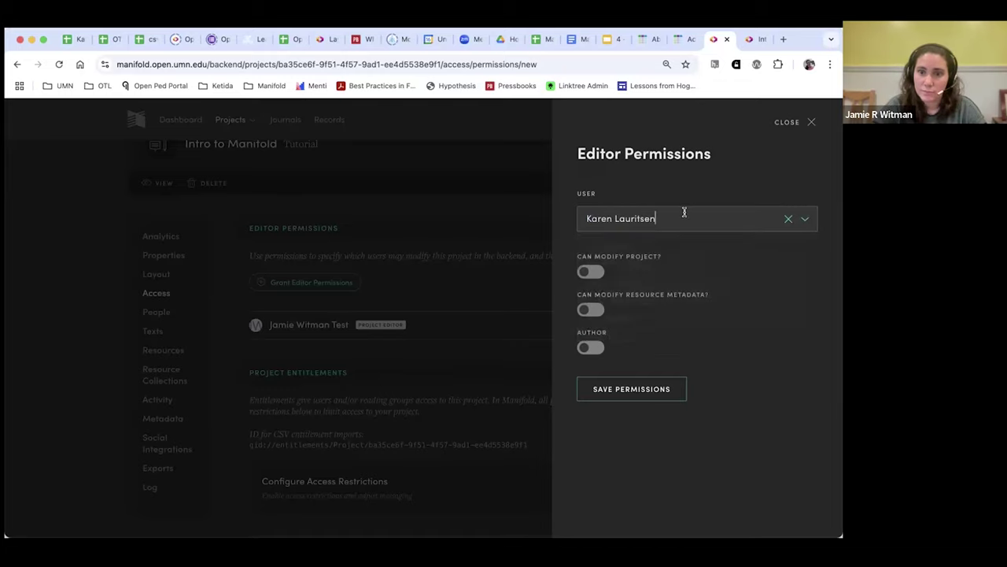
pyautogui.press('super+a')
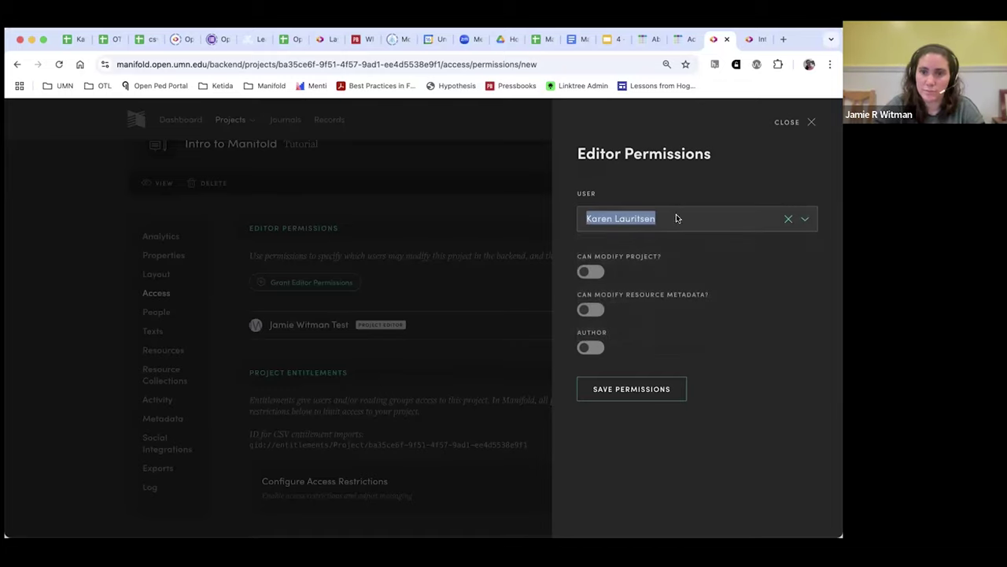
pyautogui.click(752, 220)
pyautogui.click(788, 221)
pyautogui.click(690, 218)
pyautogui.write('karn')
pyautogui.press('BackSpace')
pyautogui.write('en')
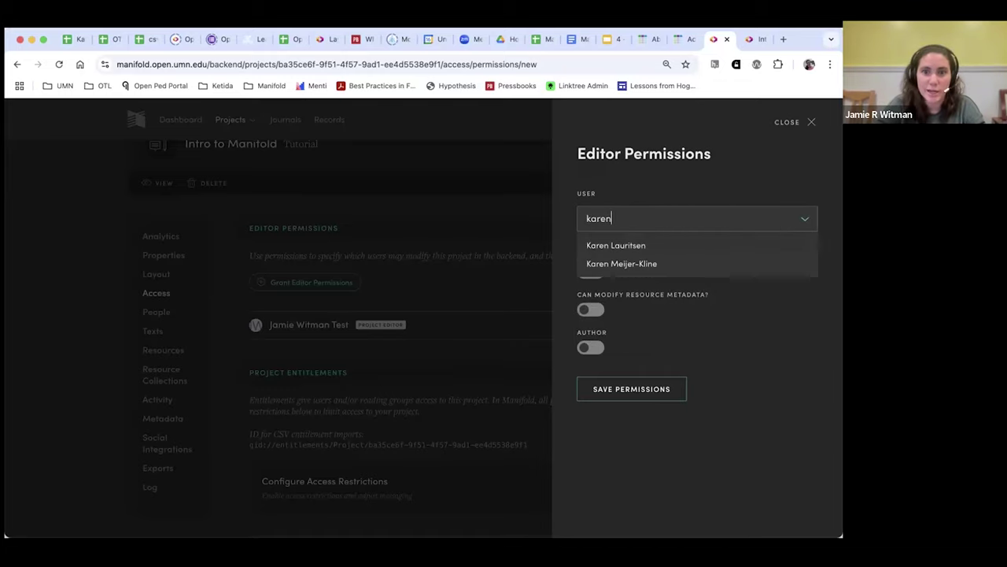
pyautogui.click(559, 219)
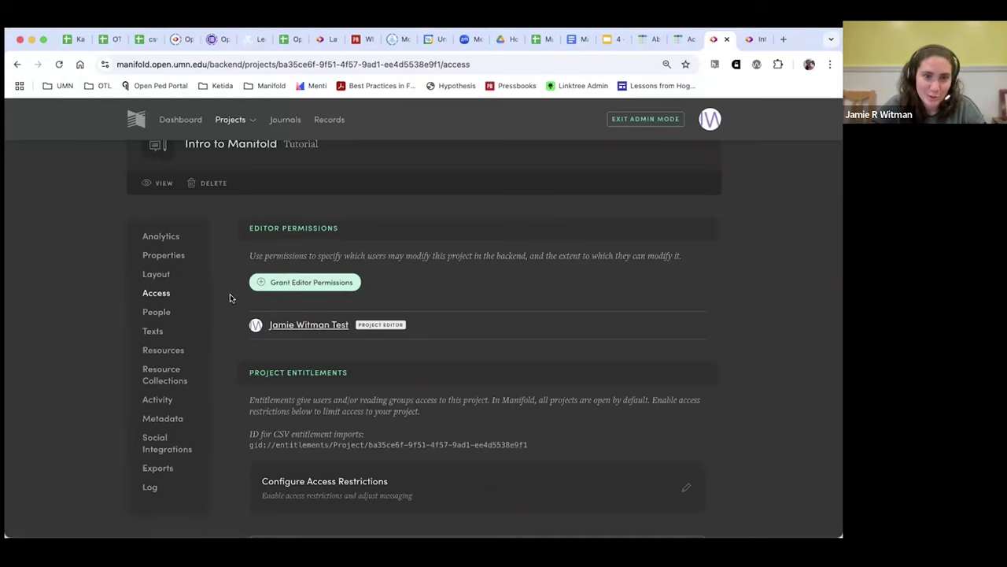
# Step: Grant a second test user Project Editor, Metadata Editor and Author rights, and save
pyautogui.click(283, 281)
pyautogui.click(591, 273)
pyautogui.click(591, 310)
pyautogui.click(590, 347)
pyautogui.click(637, 220)
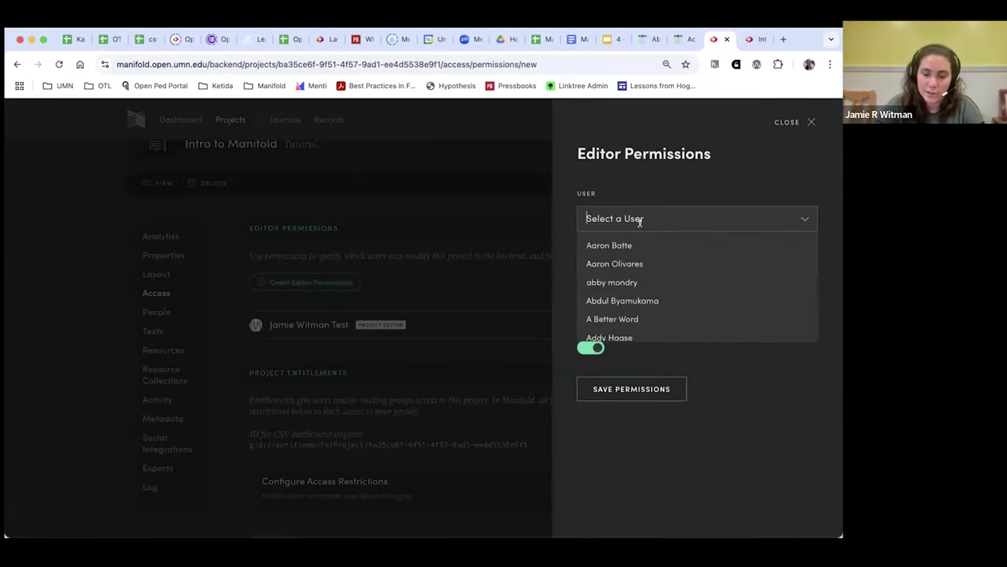
pyautogui.write('jamie')
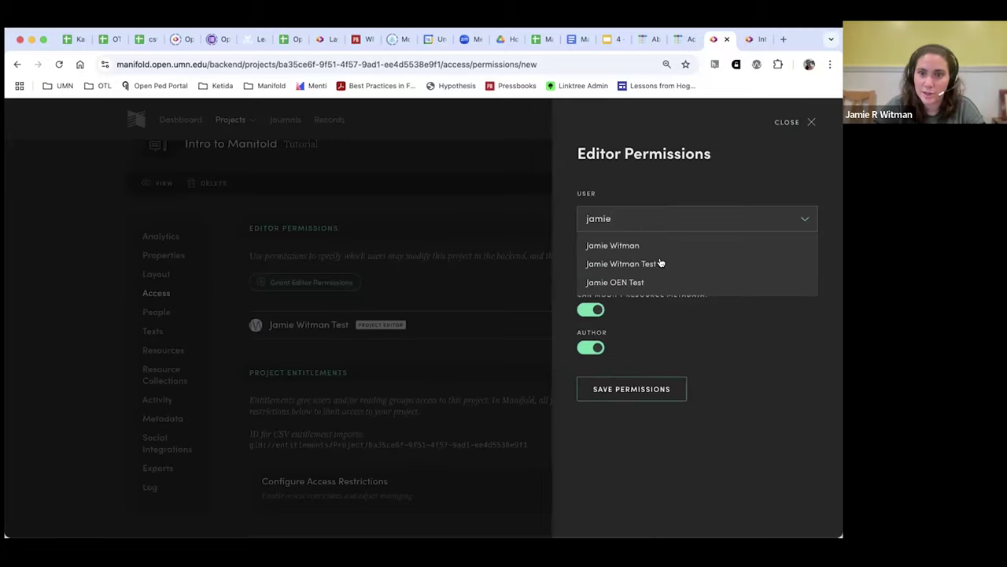
pyautogui.click(643, 282)
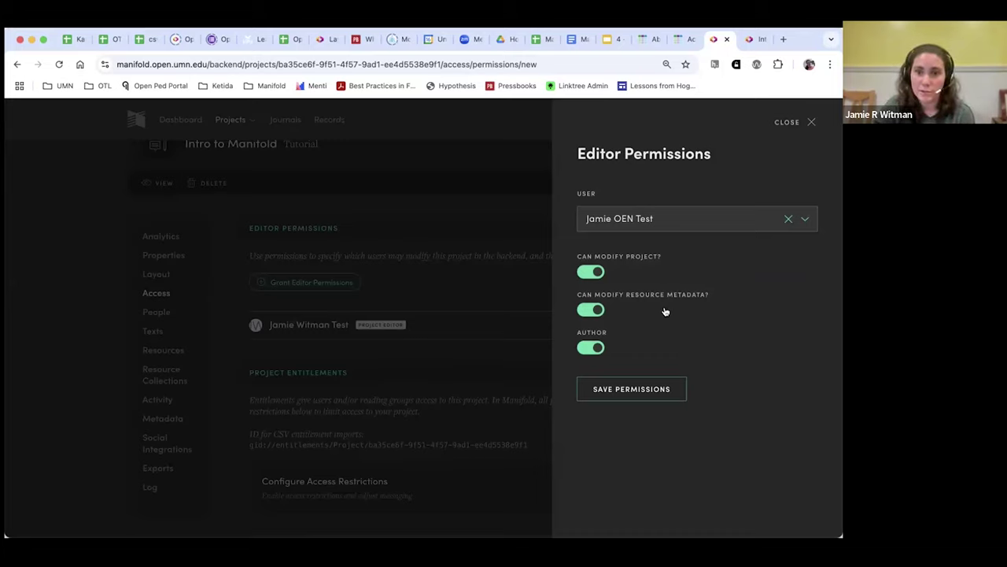
pyautogui.click(616, 388)
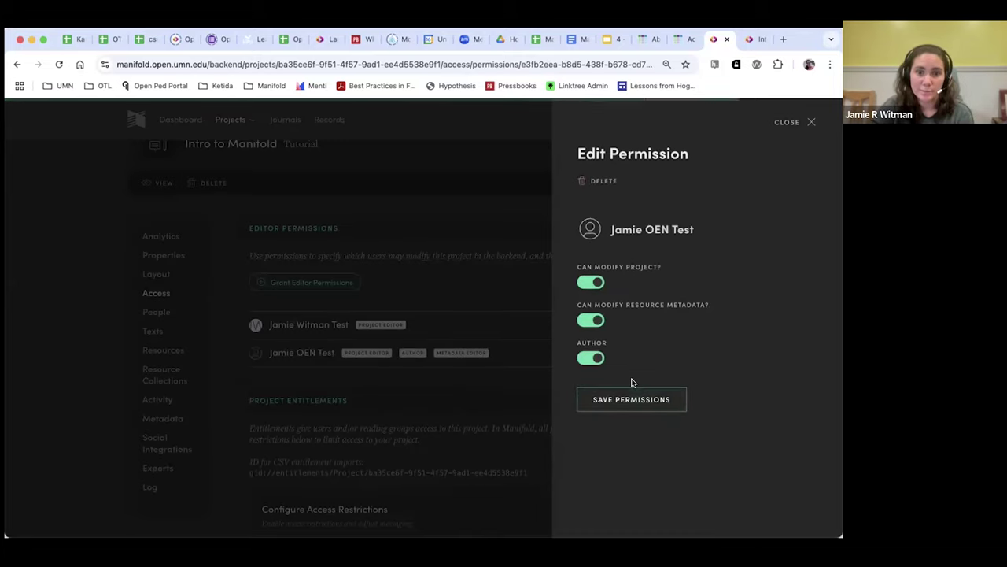
pyautogui.click(798, 124)
pyautogui.scroll(-2, 663, 294)
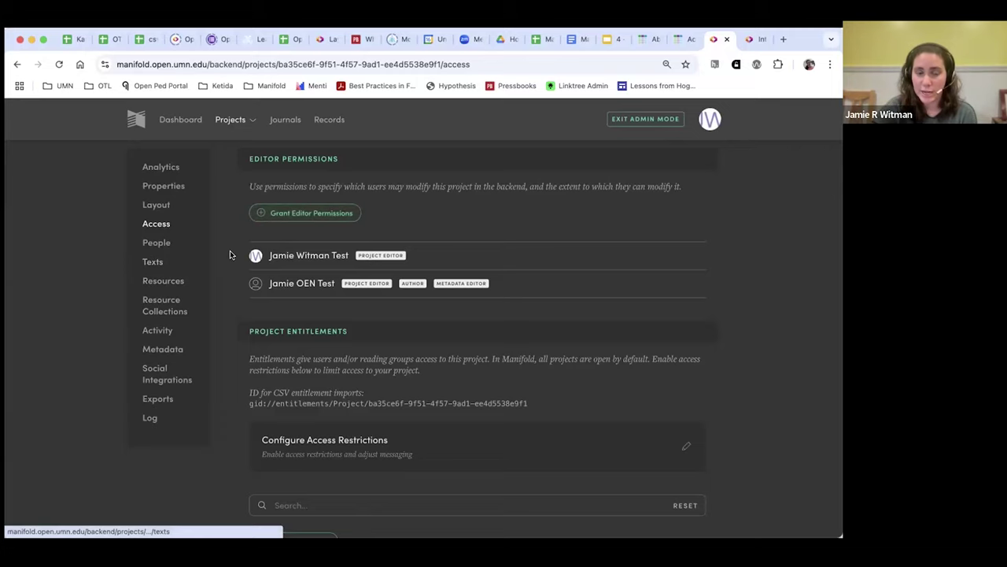
# Step: Visit the project's Texts page, review the Layout page, then return to Texts
pyautogui.click(153, 262)
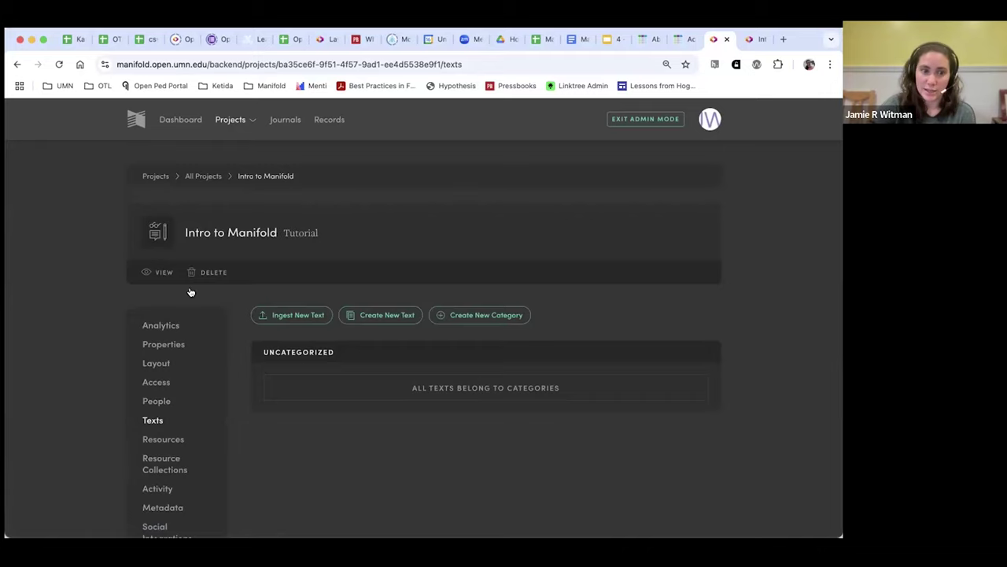
pyautogui.scroll(-2, 202, 312)
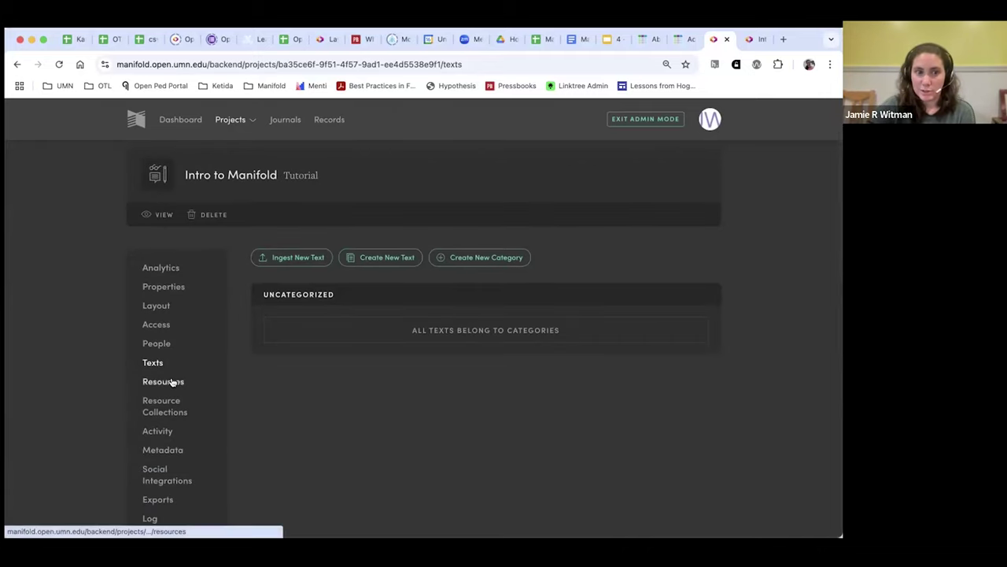
pyautogui.scroll(1, 189, 292)
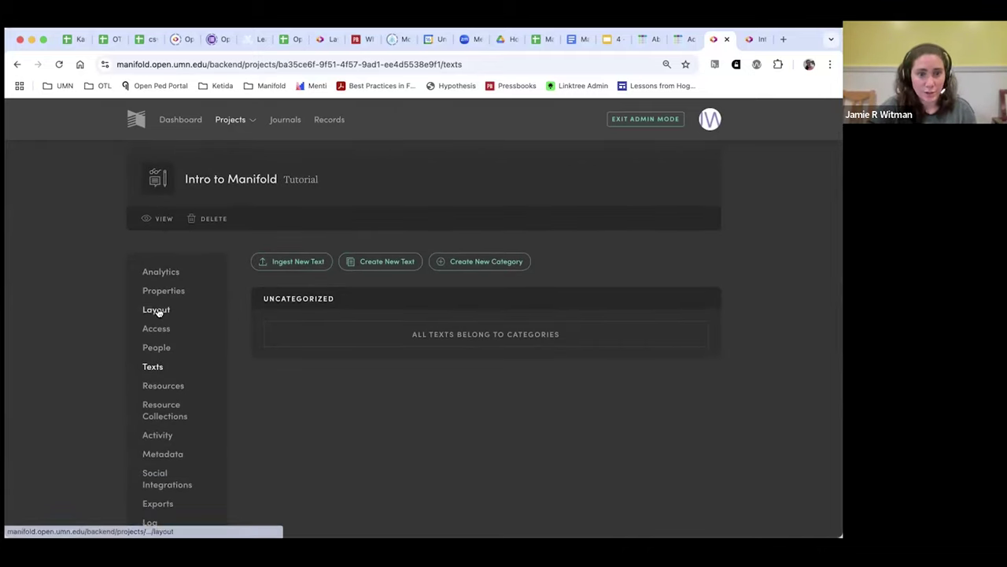
pyautogui.click(156, 310)
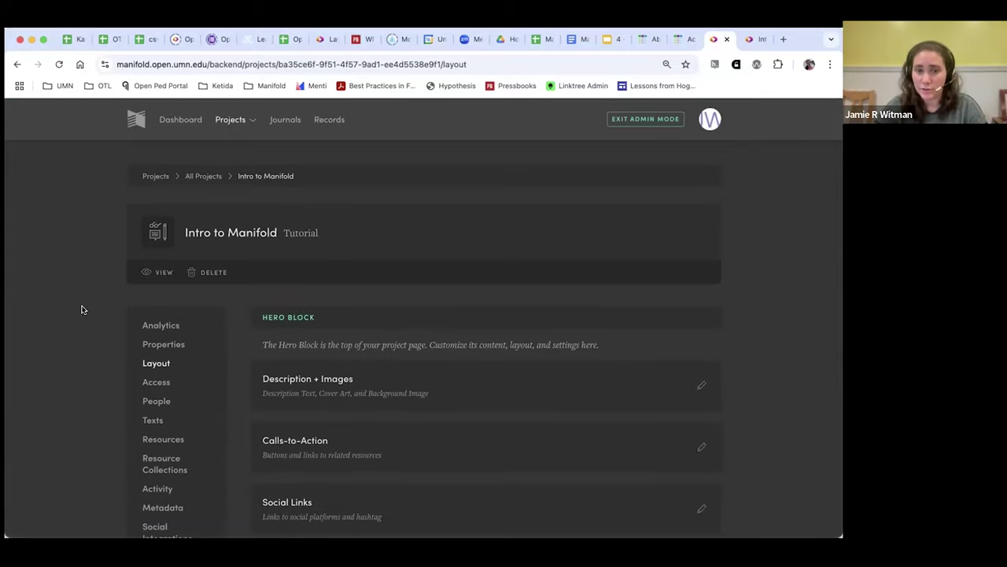
pyautogui.scroll(-2, 81, 309)
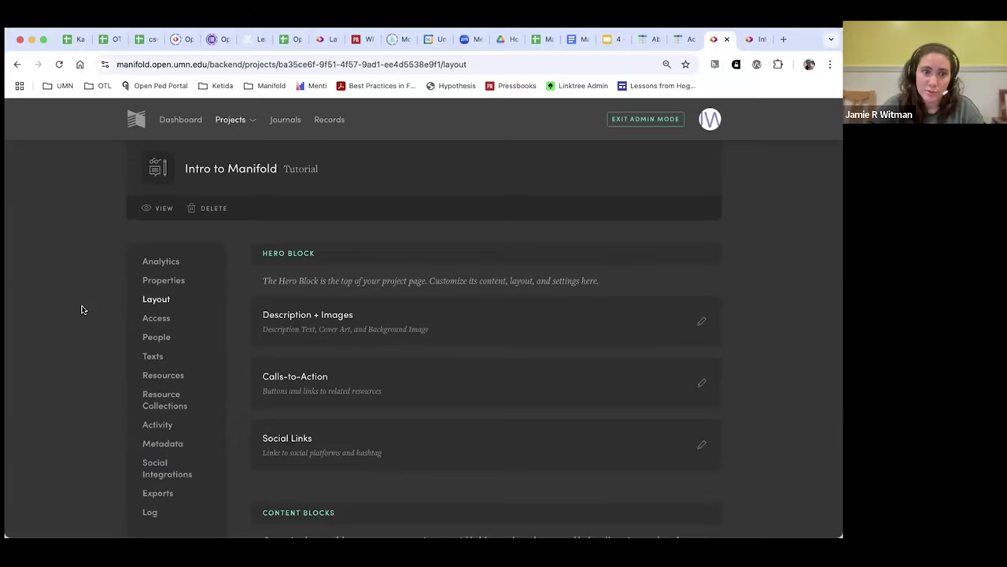
pyautogui.scroll(-1, 81, 309)
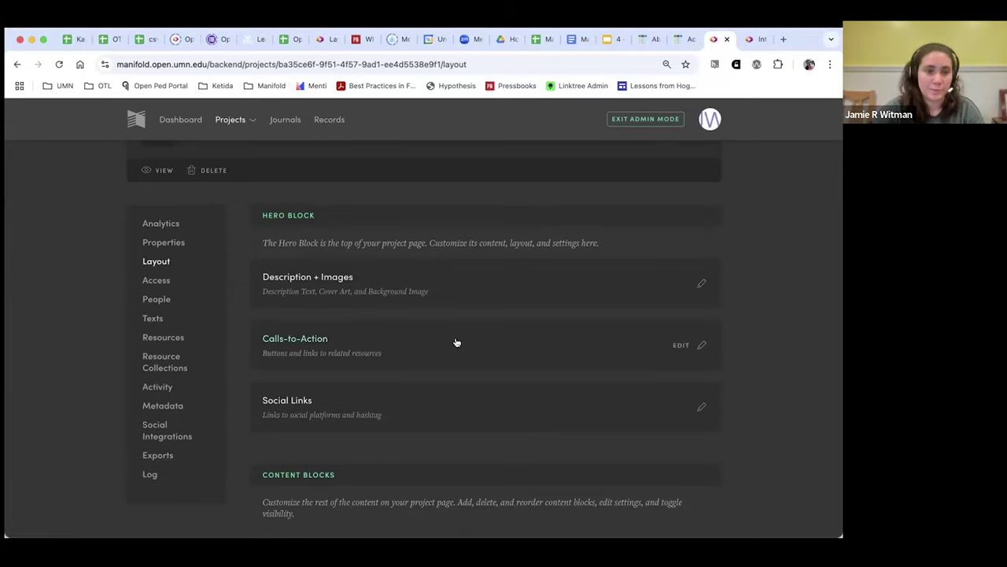
pyautogui.scroll(-1, 80, 311)
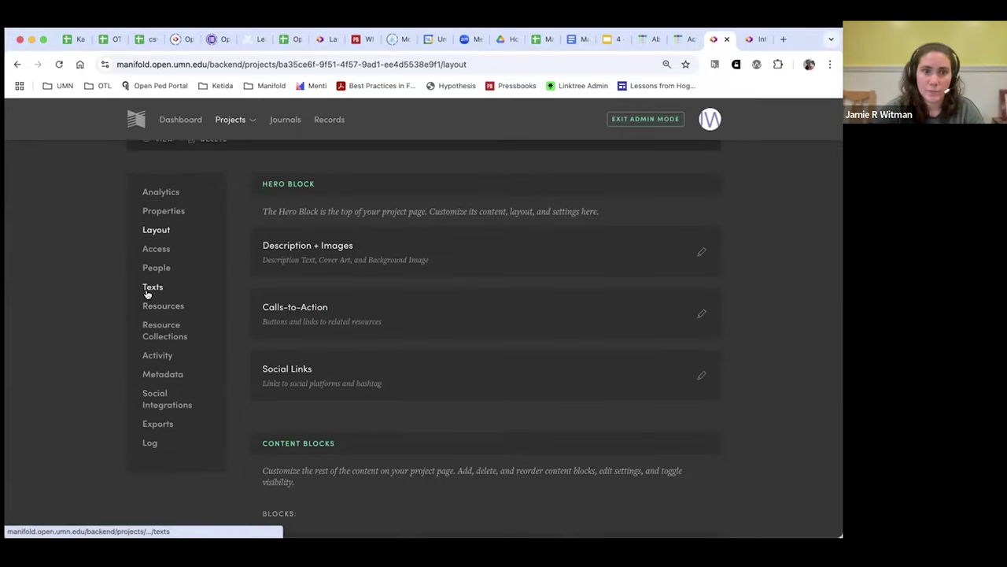
pyautogui.click(147, 289)
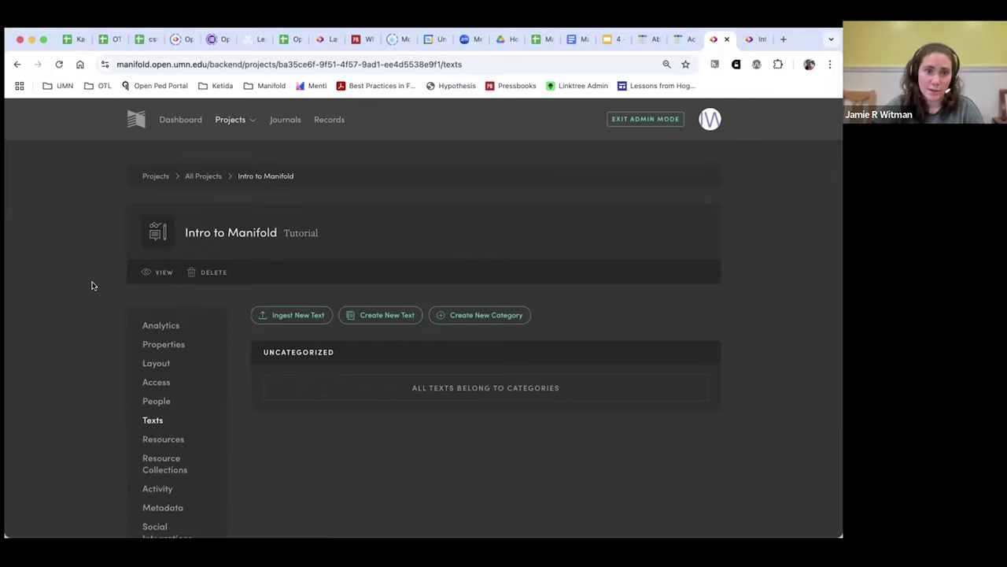
pyautogui.scroll(-2, 93, 285)
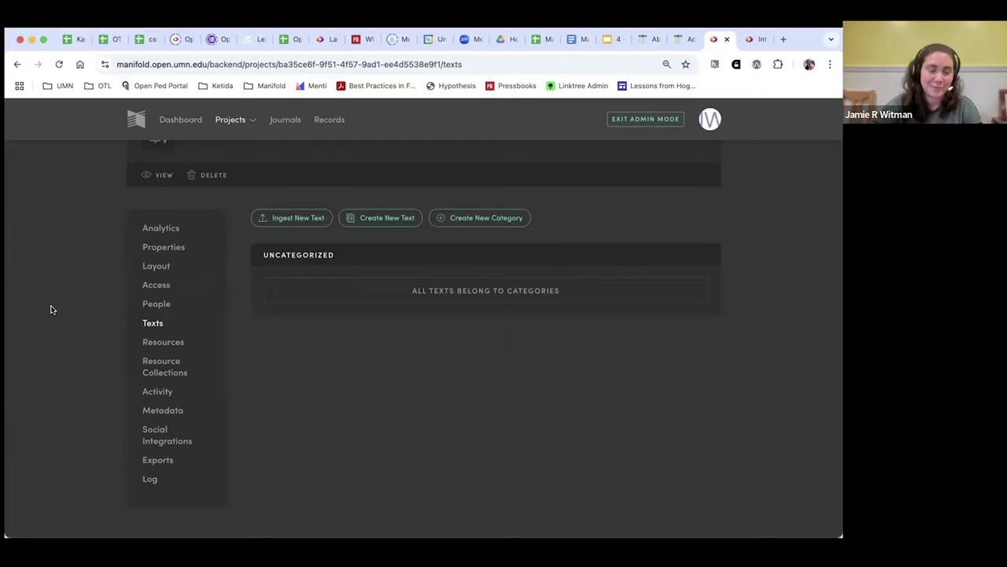
pyautogui.scroll(-1, 52, 309)
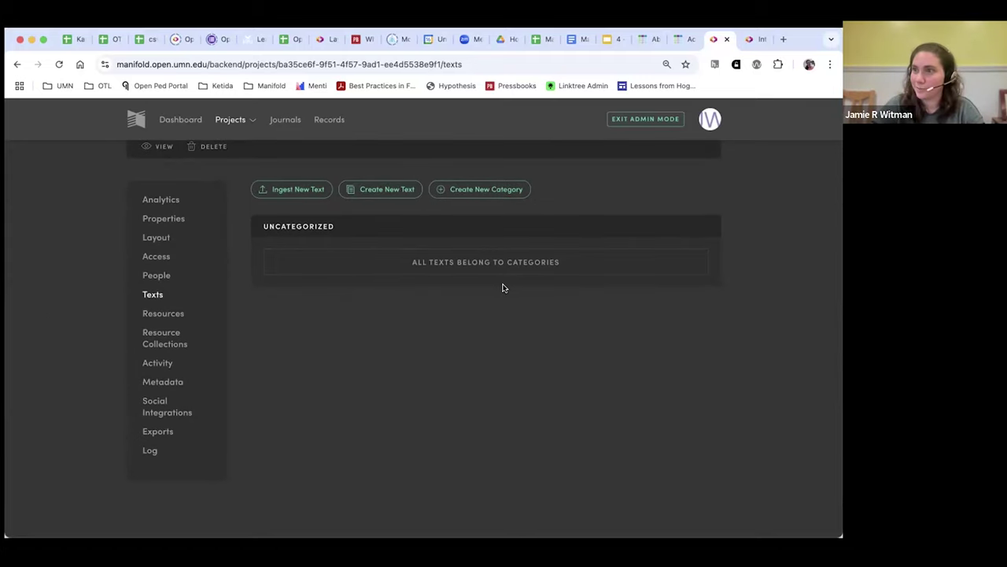
pyautogui.scroll(-2, 524, 285)
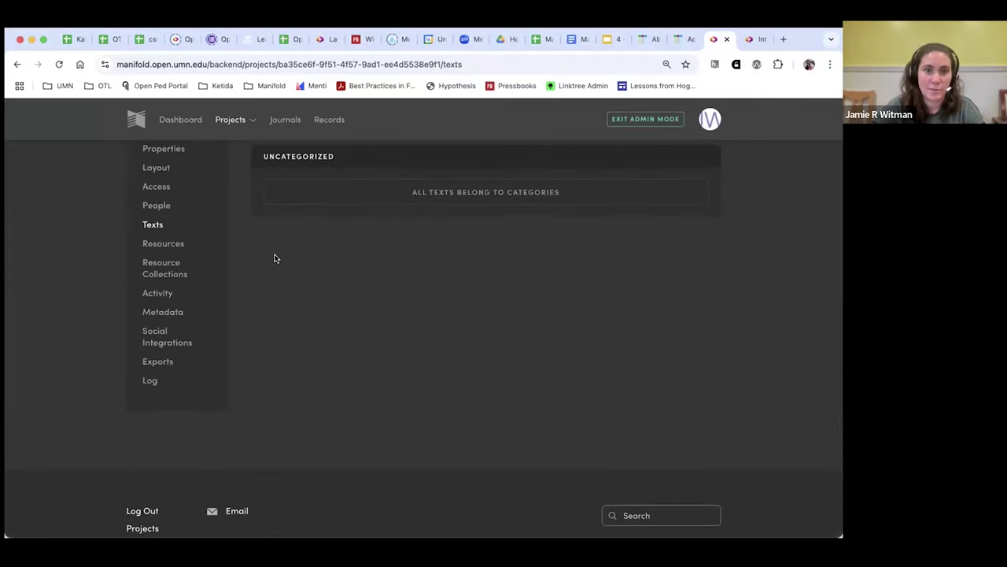
pyautogui.scroll(1, 274, 259)
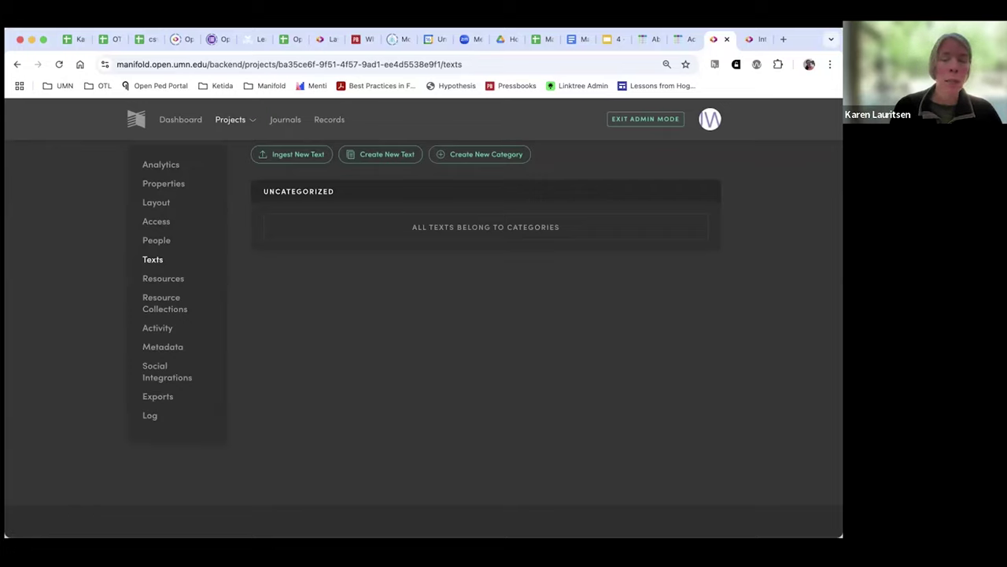
pyautogui.scroll(2, 307, 472)
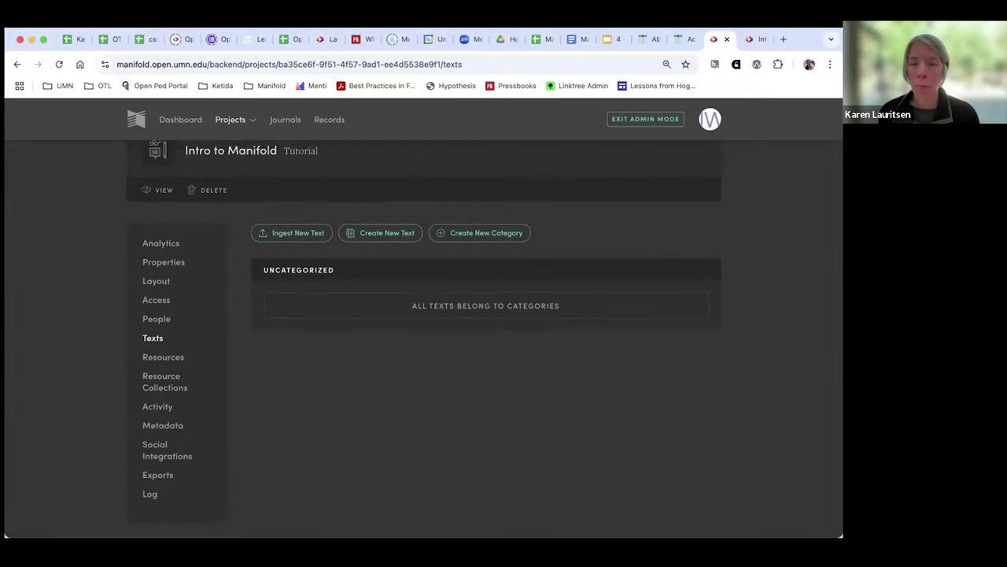
pyautogui.scroll(-1, 51, 299)
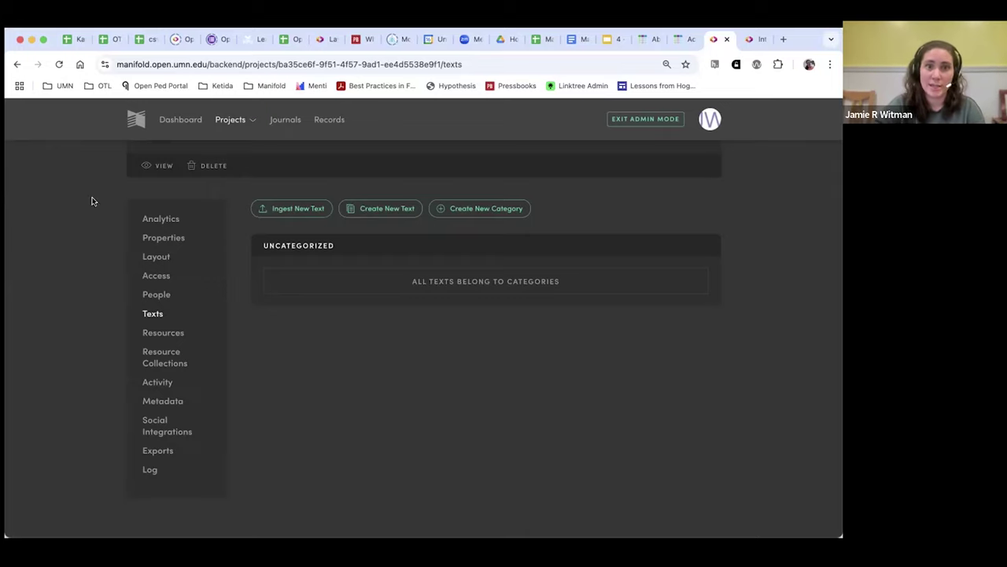
pyautogui.scroll(-1, 55, 219)
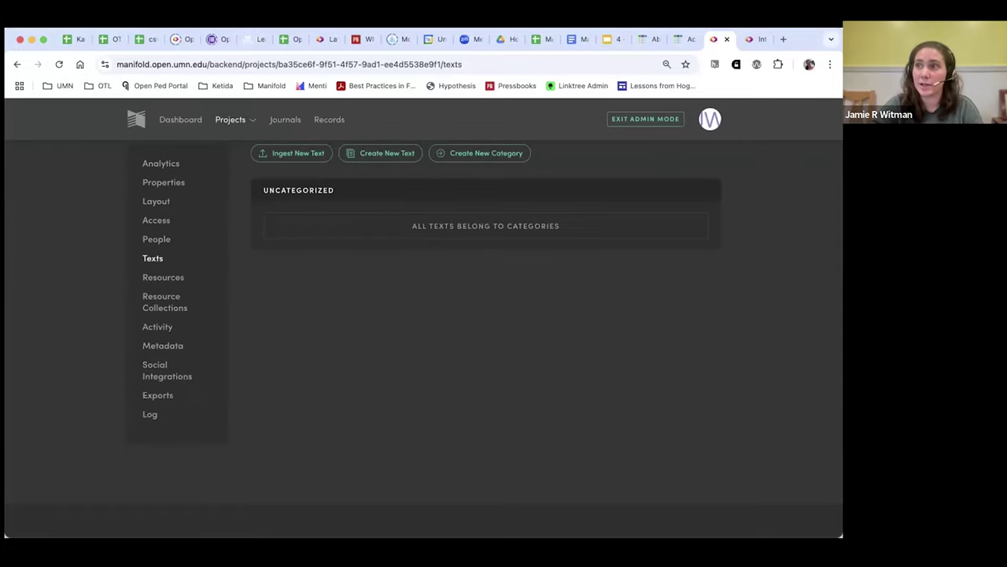
pyautogui.scroll(2, 331, 258)
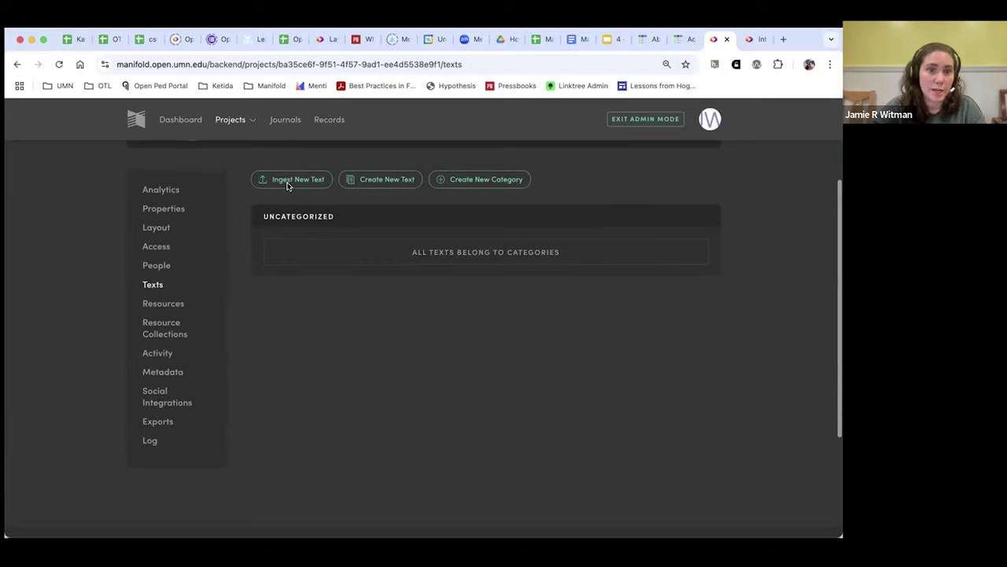
# Step: Start a new text ingestion using OEN Manifold Community Guide_Creating a New Project.docx and continue
pyautogui.click(288, 183)
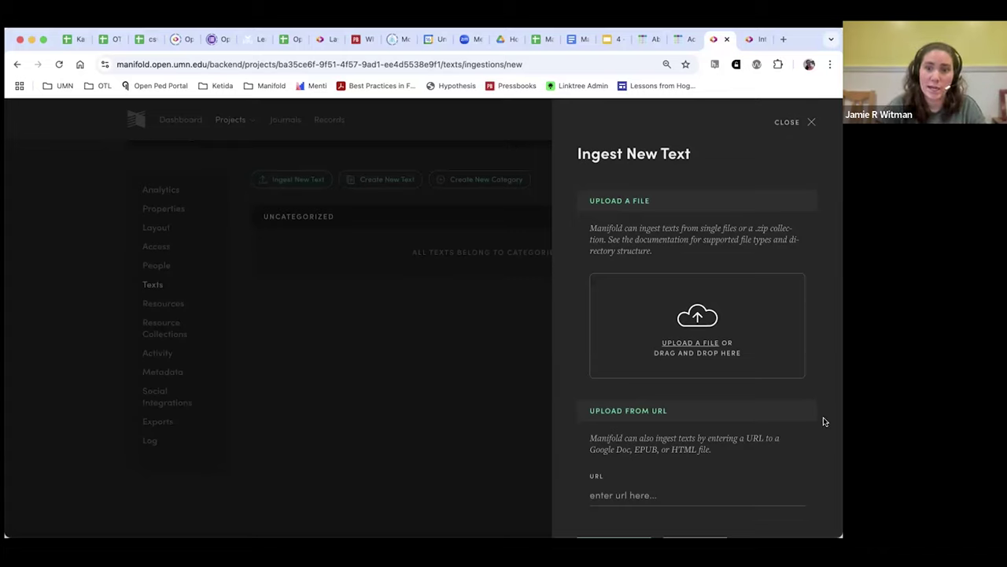
pyautogui.scroll(-1, 767, 437)
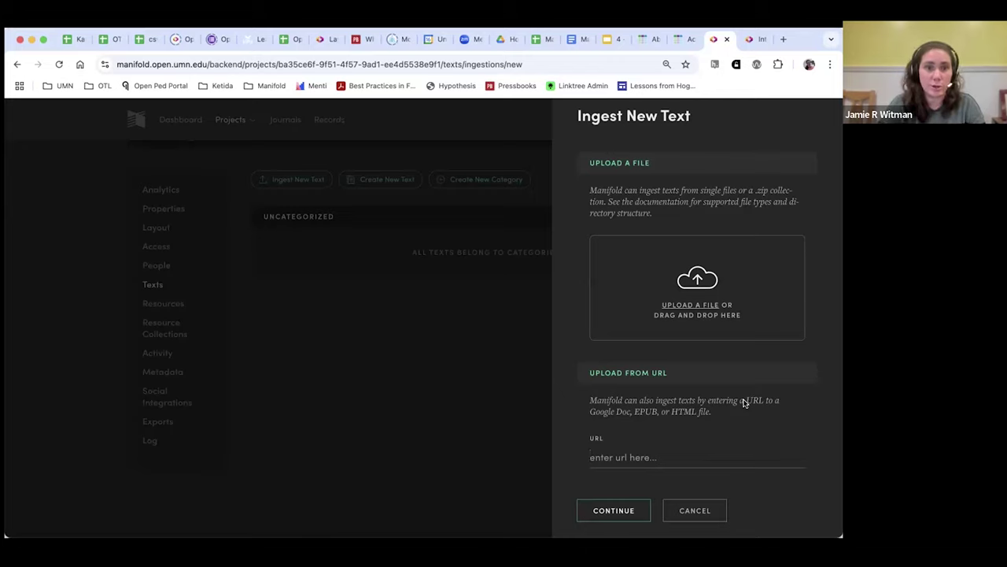
pyautogui.scroll(-1, 744, 386)
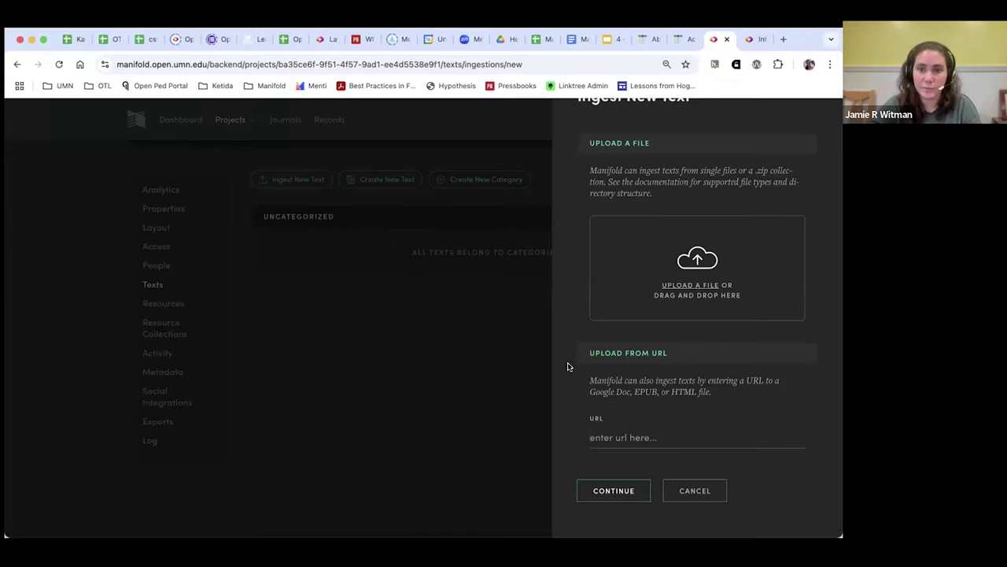
pyautogui.click(693, 285)
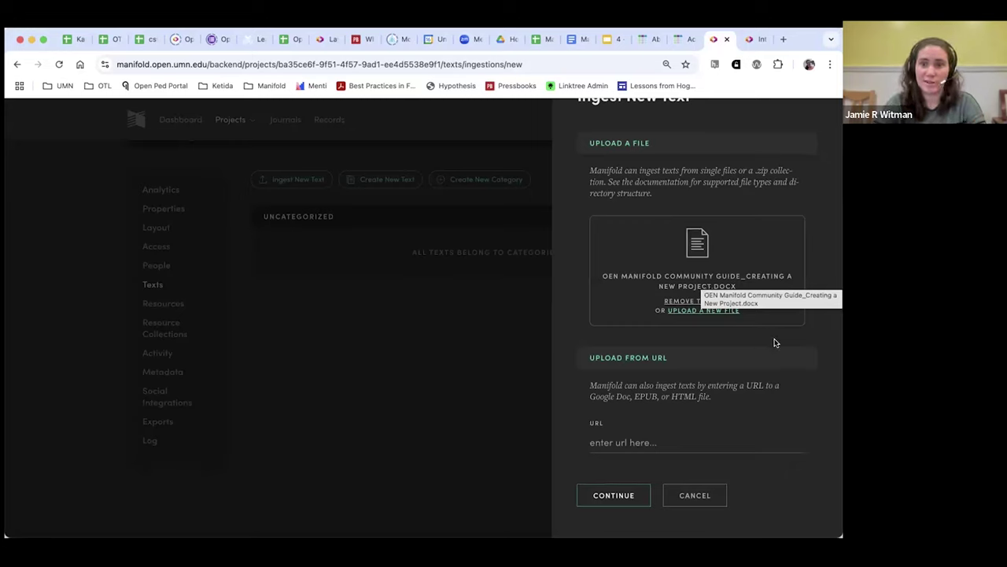
pyautogui.scroll(-1, 773, 346)
pyautogui.click(635, 486)
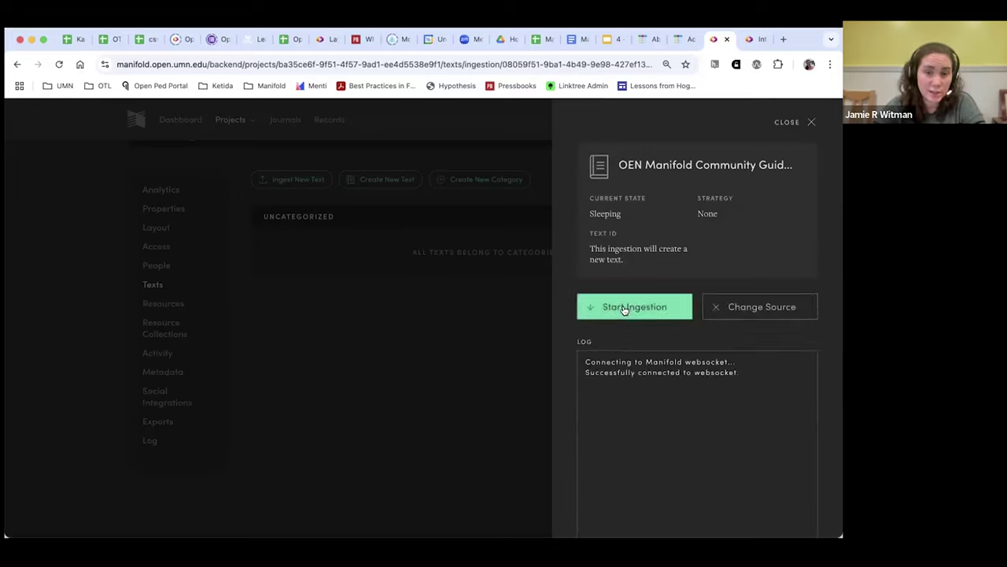
# Step: Run the guide's ingestion until it reports complete, then return to the Texts list
pyautogui.click(623, 309)
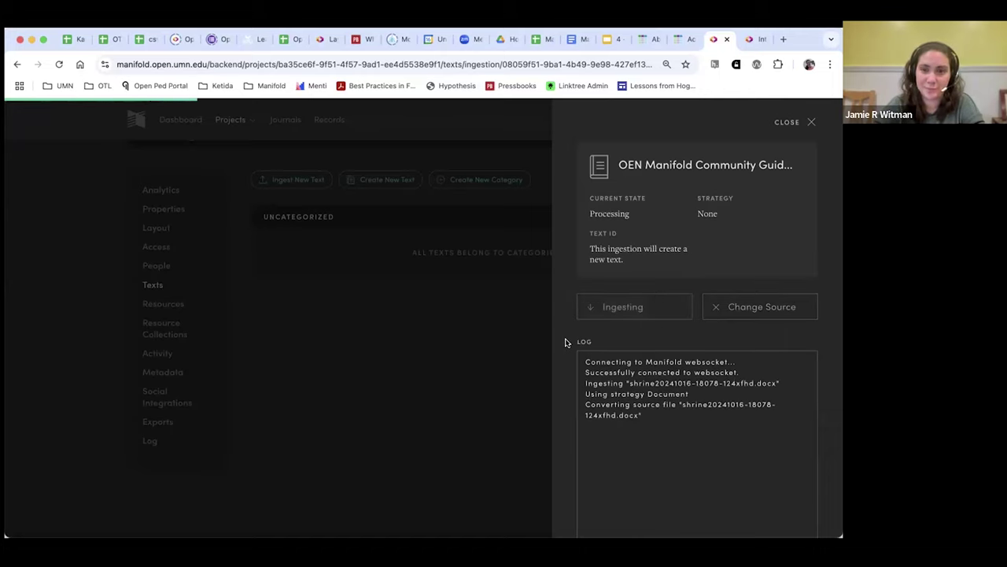
pyautogui.scroll(-2, 564, 343)
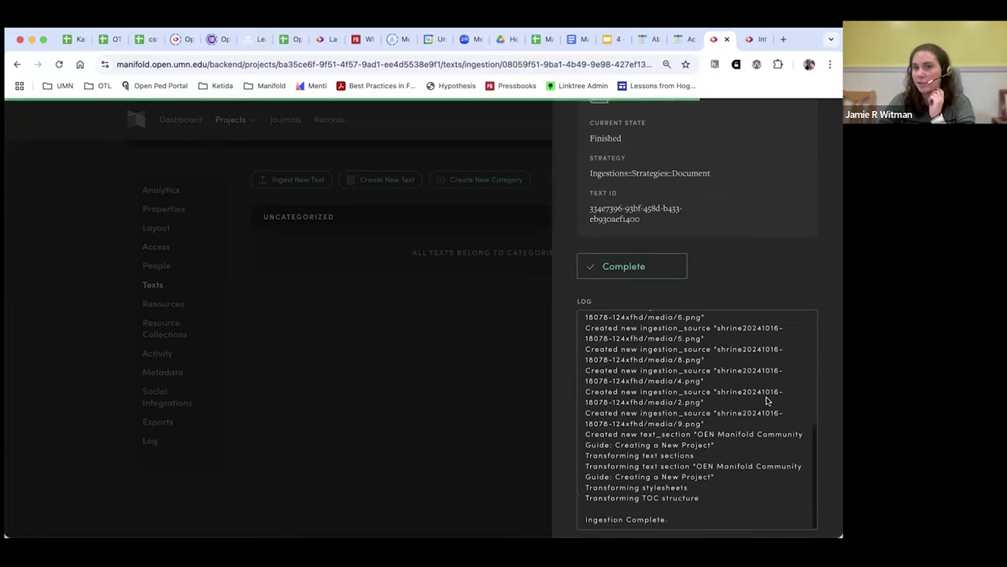
pyautogui.click(630, 273)
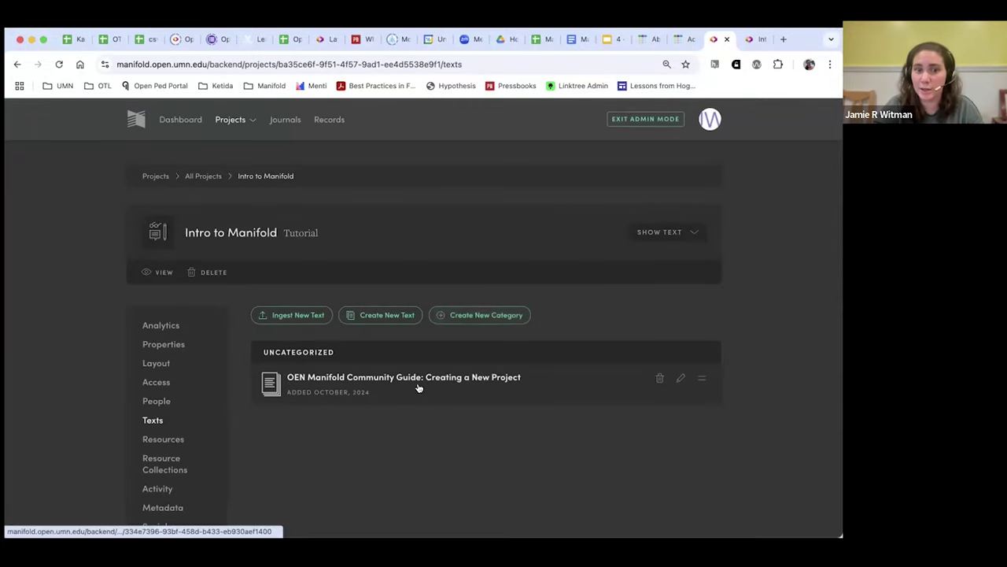
# Step: Open the ingested guide in the reader and try selecting the Create a New Project heading
pyautogui.click(376, 386)
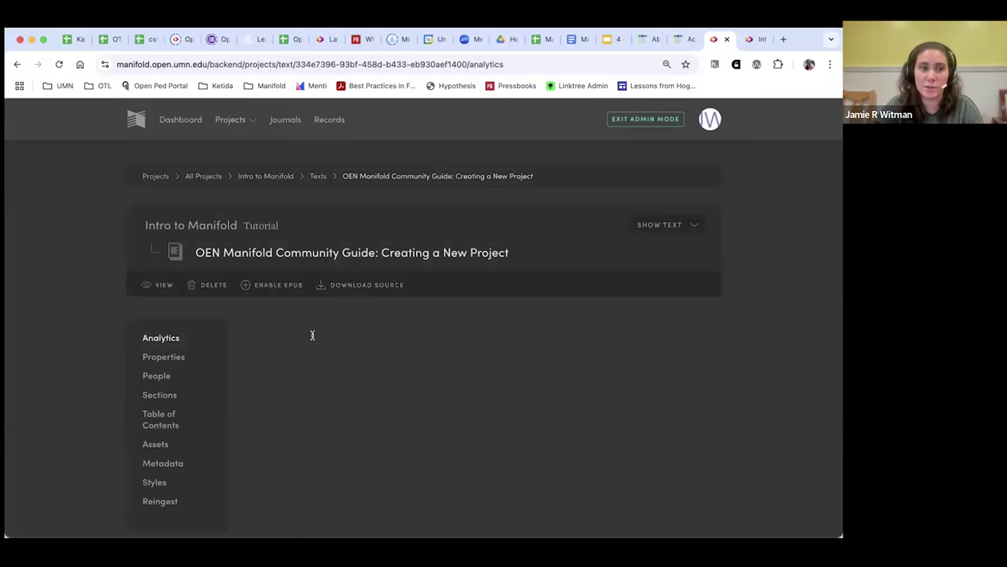
pyautogui.click(158, 287)
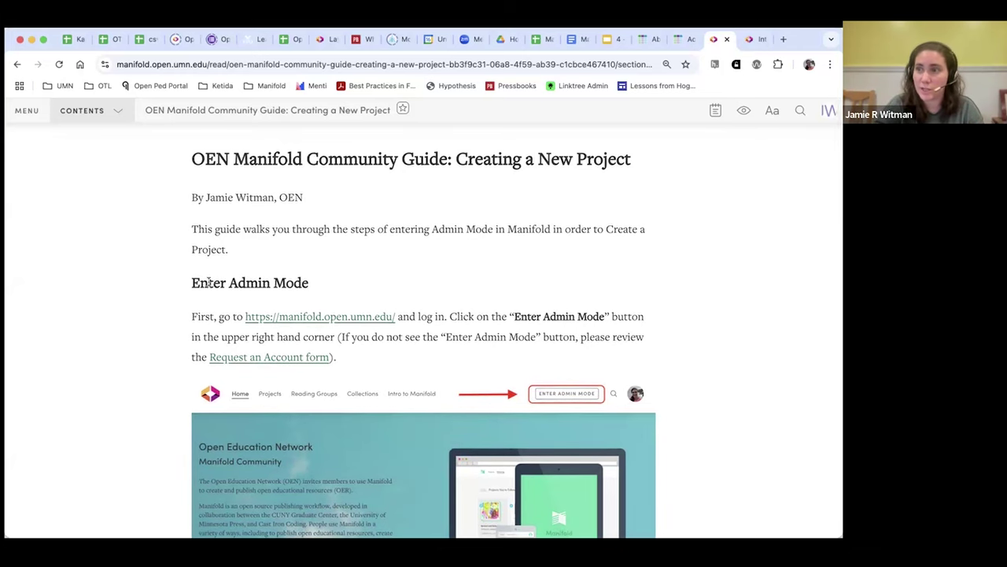
pyautogui.scroll(-2, 193, 285)
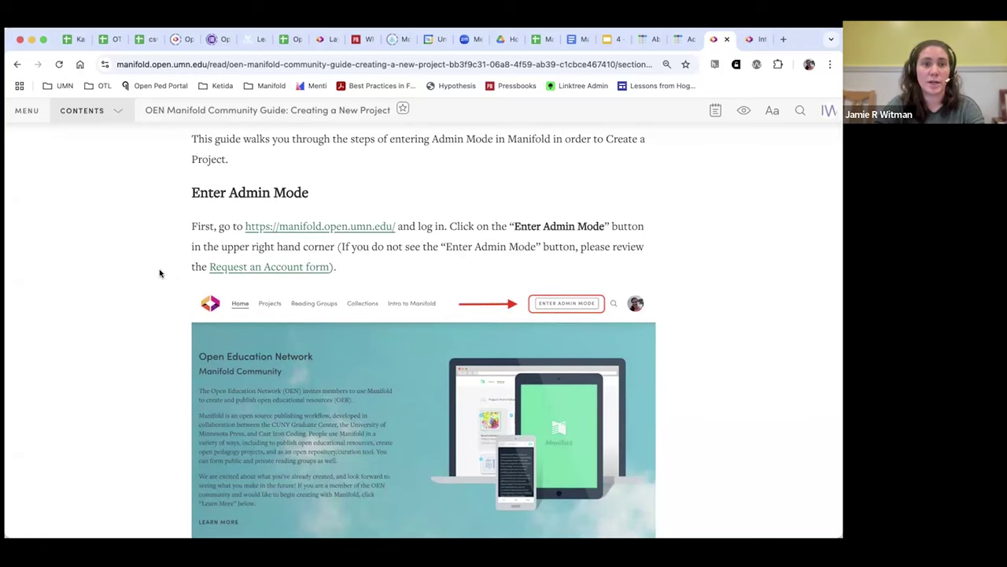
pyautogui.scroll(-6, 160, 273)
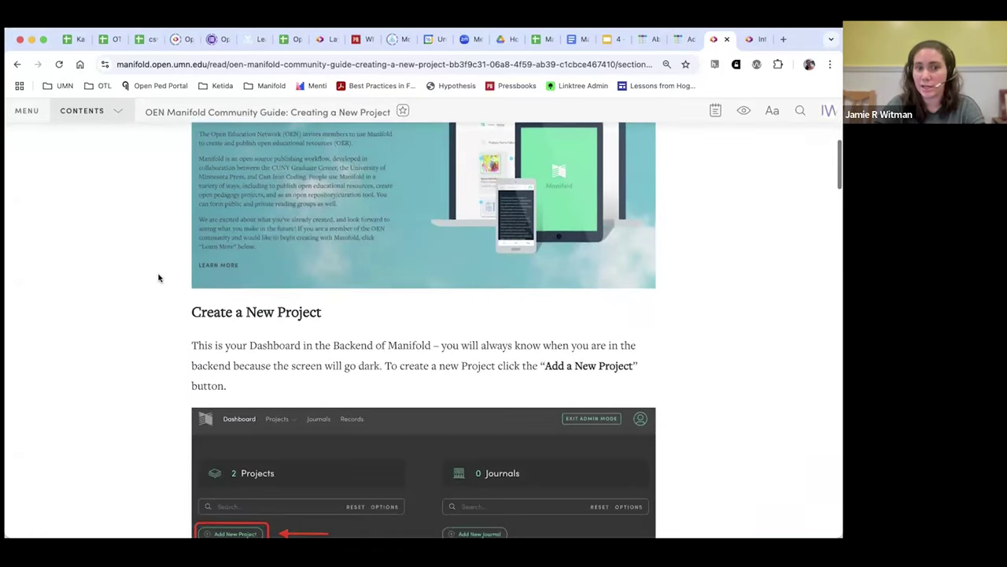
pyautogui.moveTo(186, 270); pyautogui.dragTo(319, 275)
pyautogui.click(213, 284)
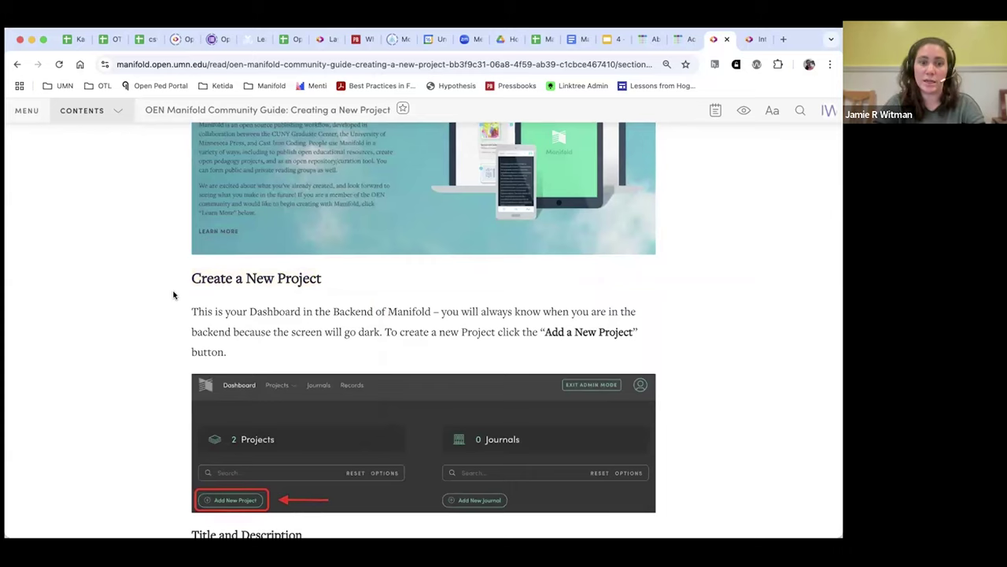
# Step: Scroll through the guide and show its table of contents, Enter Admin Mode to Publish Your Project
pyautogui.scroll(-7, 174, 299)
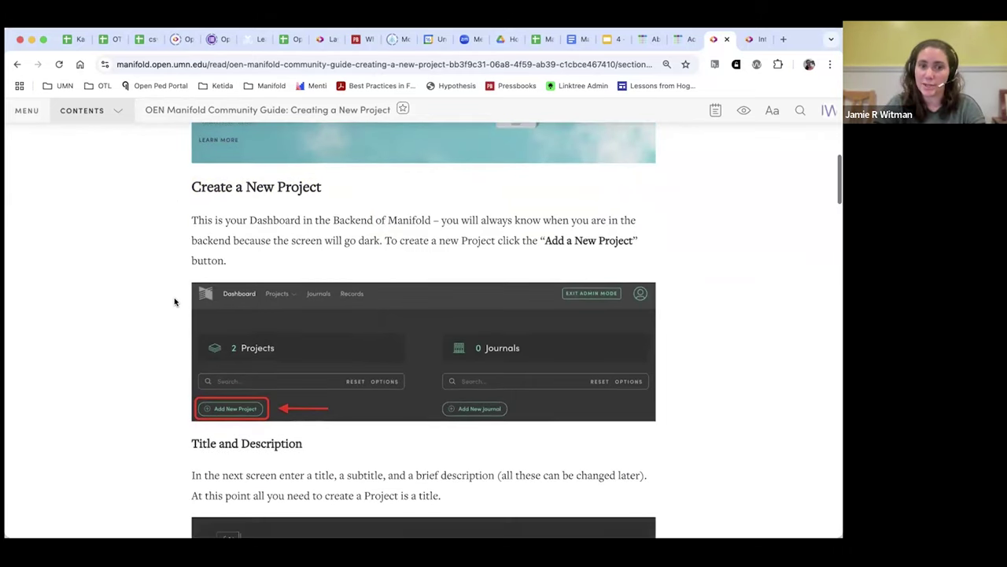
pyautogui.scroll(-4, 171, 303)
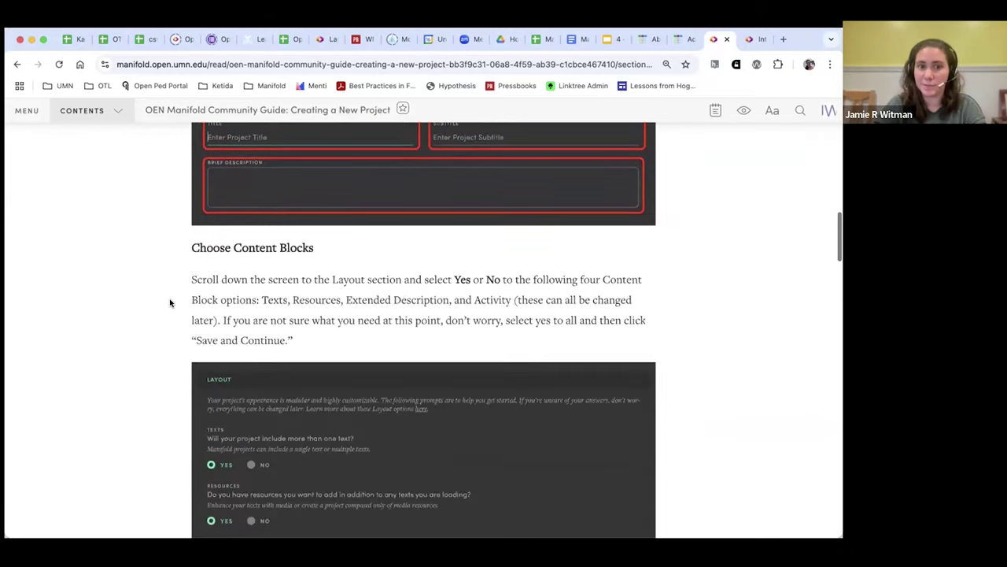
pyautogui.scroll(15, 168, 303)
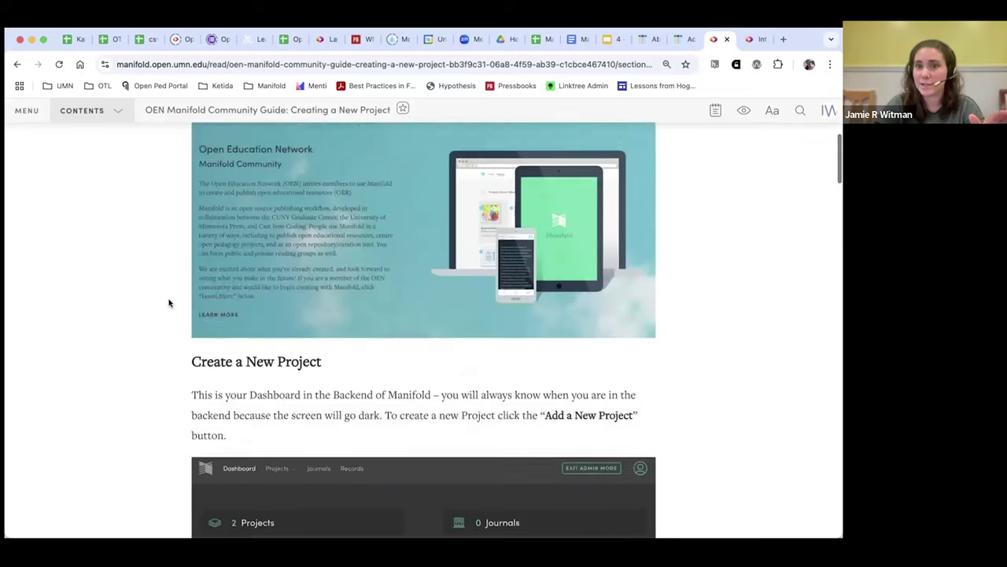
pyautogui.scroll(2, 168, 303)
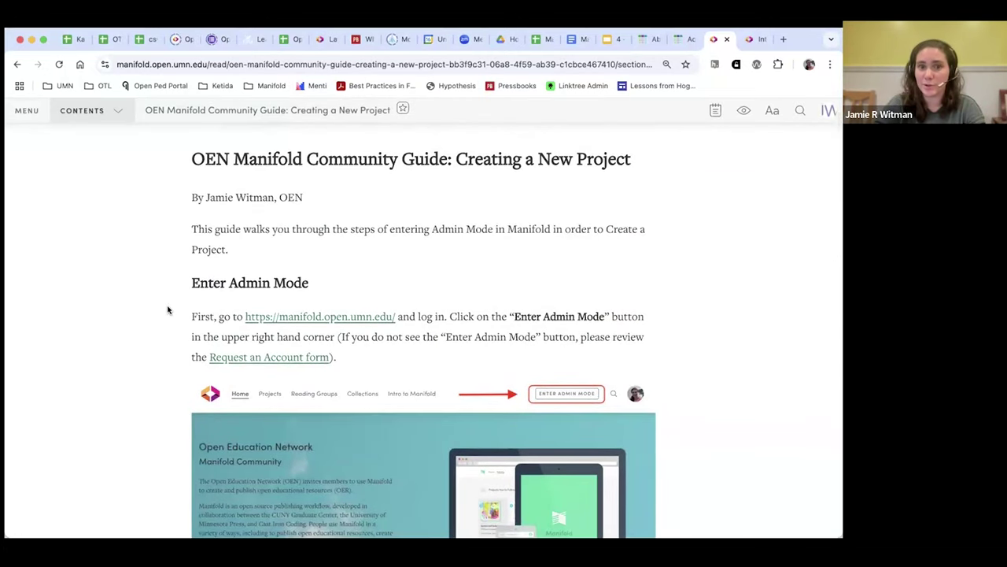
pyautogui.scroll(-4, 168, 288)
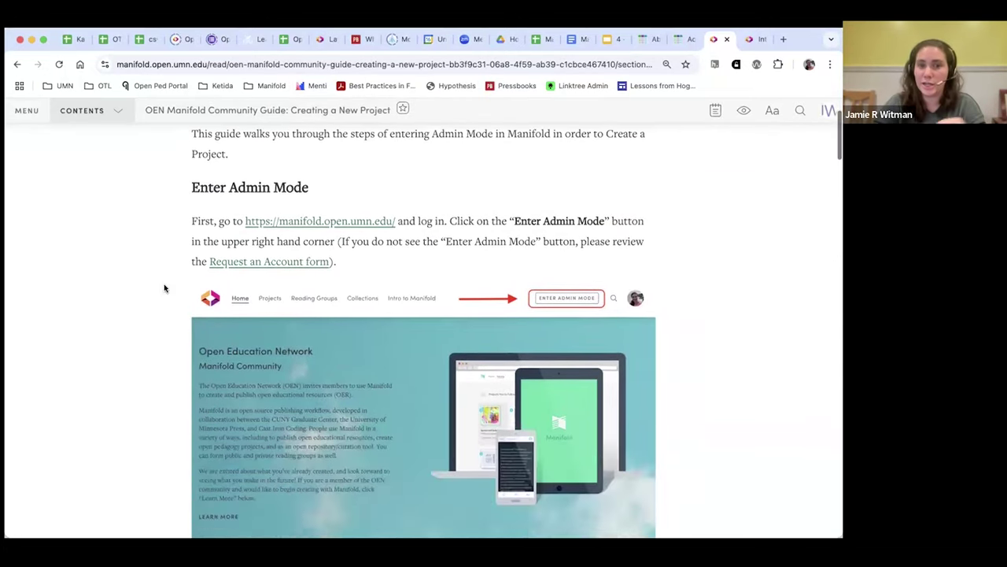
pyautogui.scroll(-15, 197, 291)
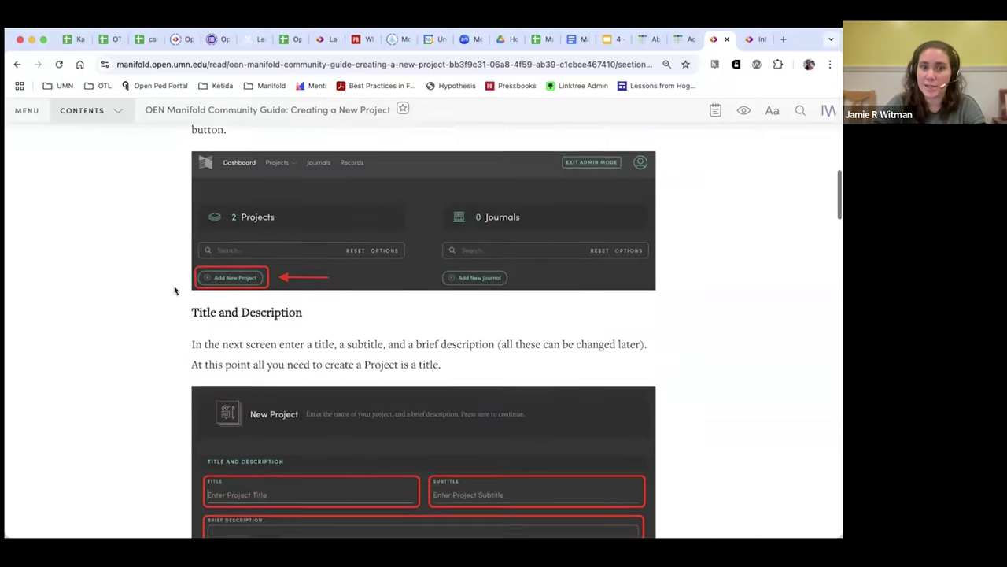
pyautogui.scroll(-15, 175, 291)
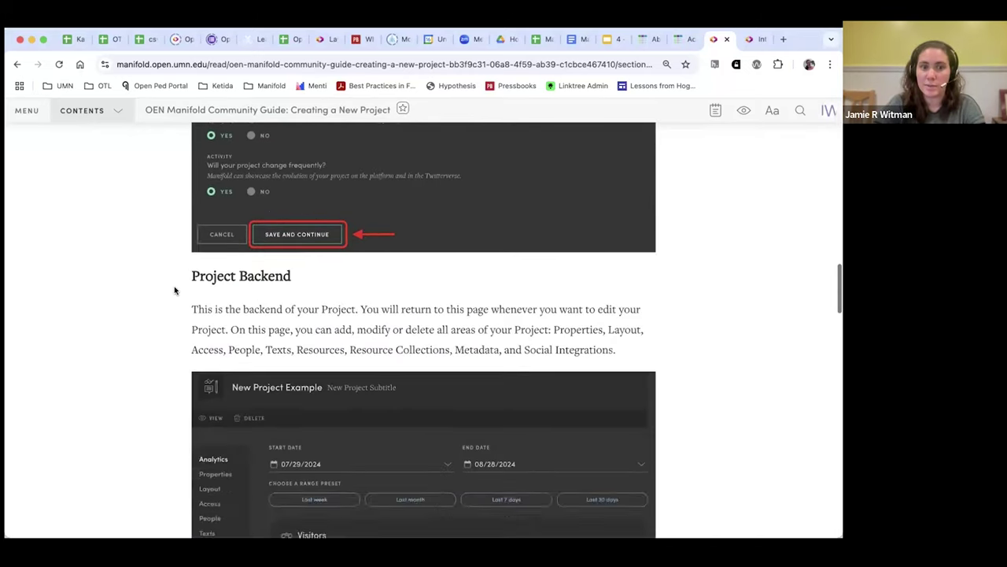
pyautogui.click(111, 115)
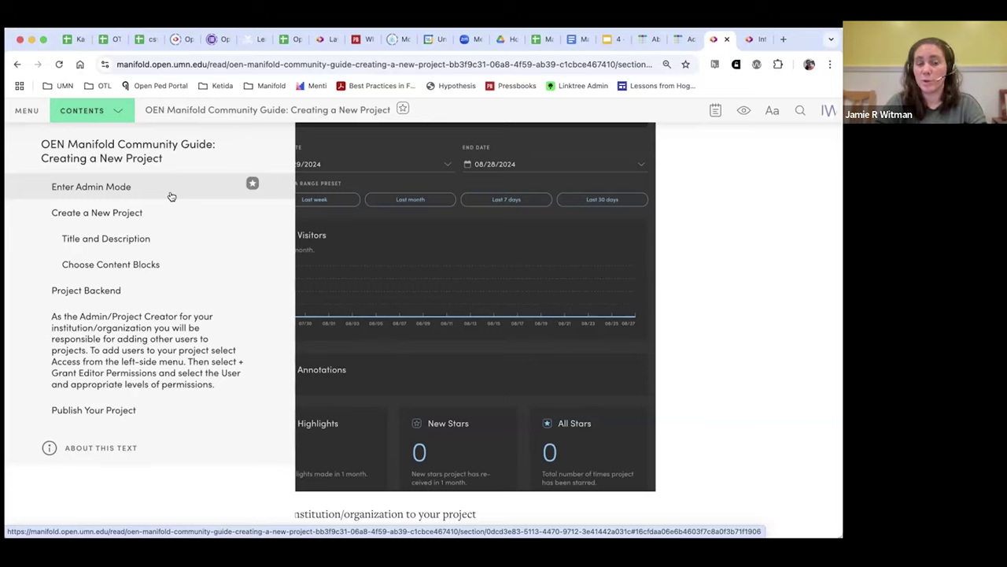
# Step: Return from the reader to the Intro to Manifold project and enter admin mode
pyautogui.click(30, 113)
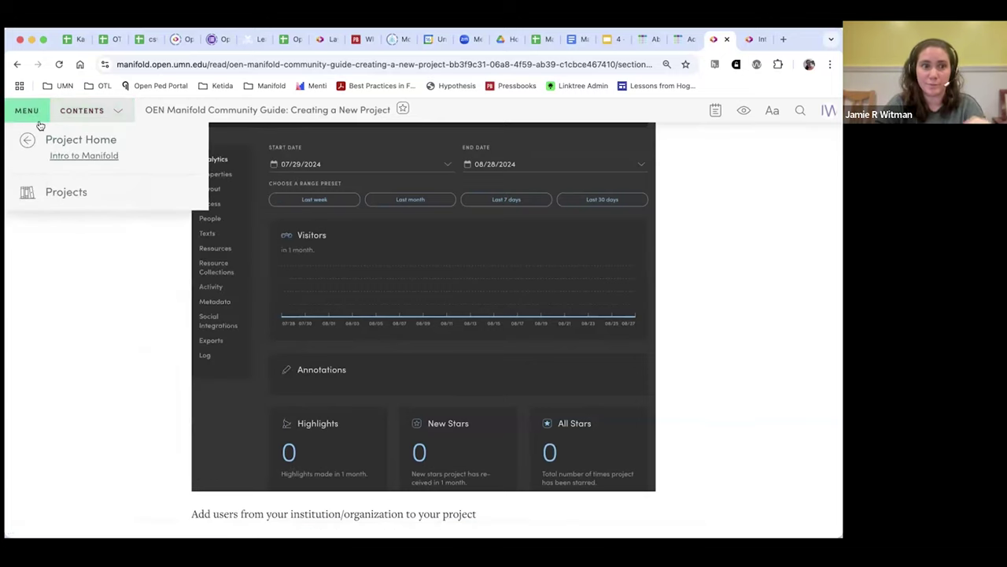
pyautogui.click(51, 154)
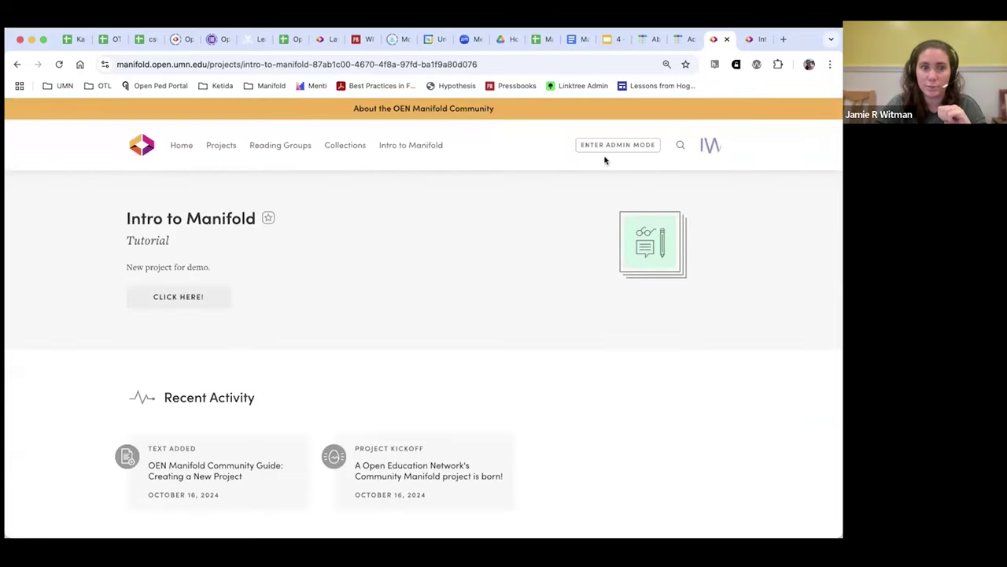
pyautogui.click(603, 146)
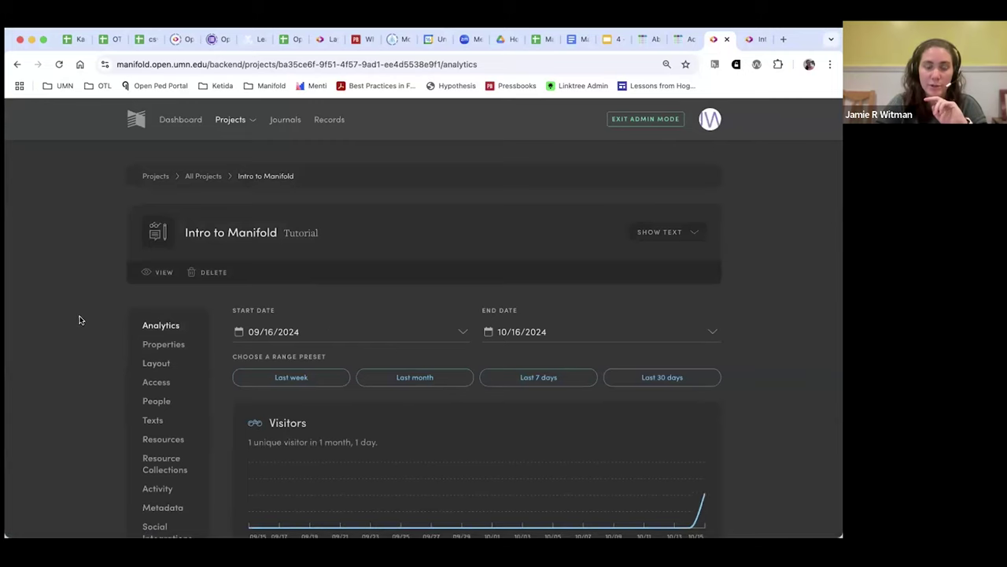
pyautogui.scroll(-5, 81, 319)
pyautogui.scroll(3, 81, 320)
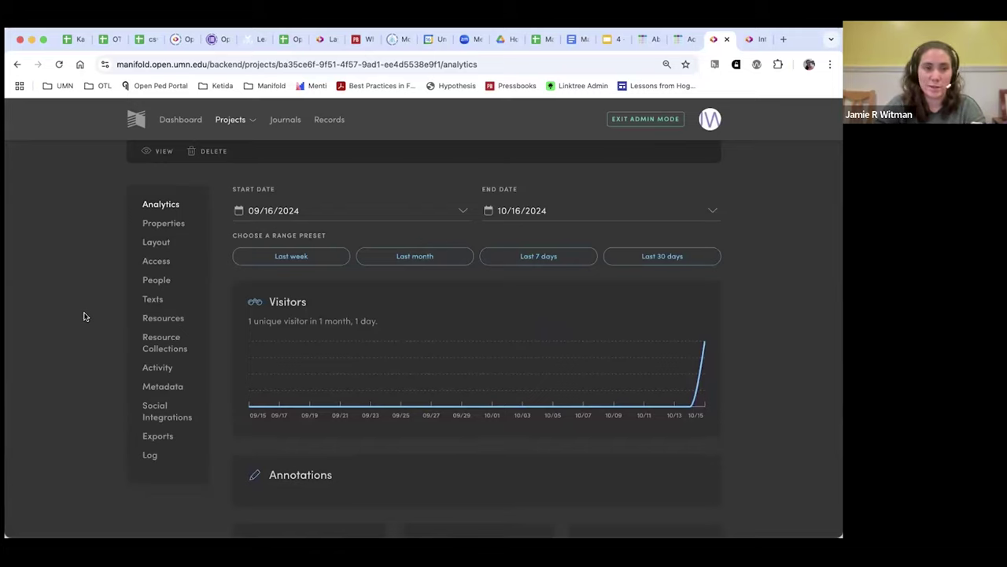
# Step: Open the OEN Manifold Community Guide text's admin pages from the project's Texts list
pyautogui.click(153, 300)
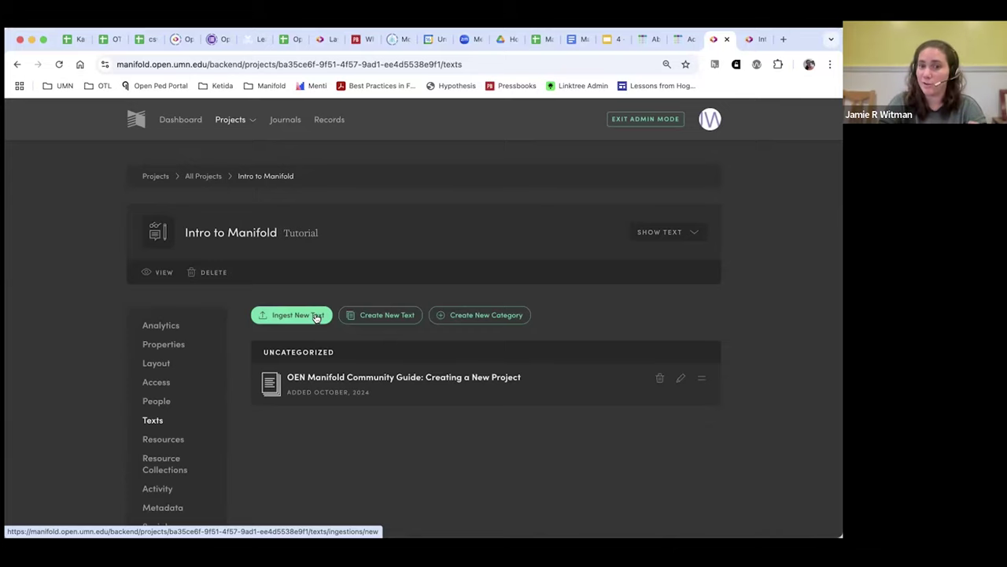
pyautogui.scroll(-1, 428, 315)
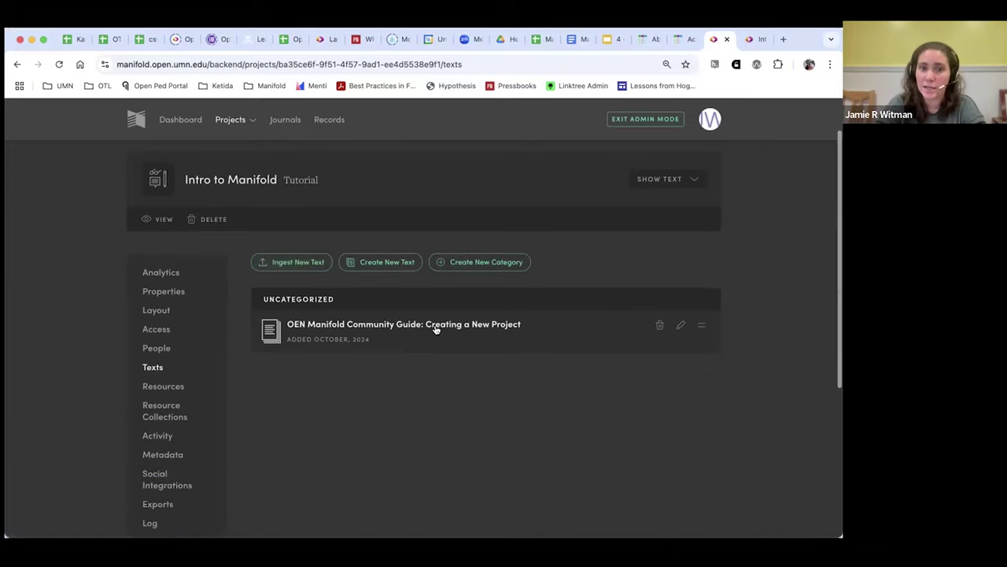
pyautogui.click(433, 325)
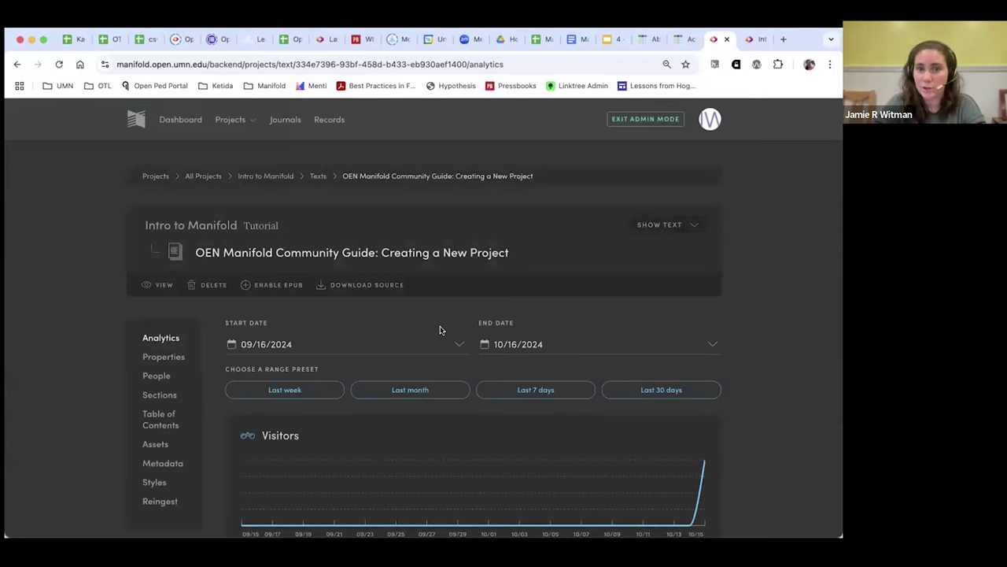
pyautogui.scroll(-2, 432, 326)
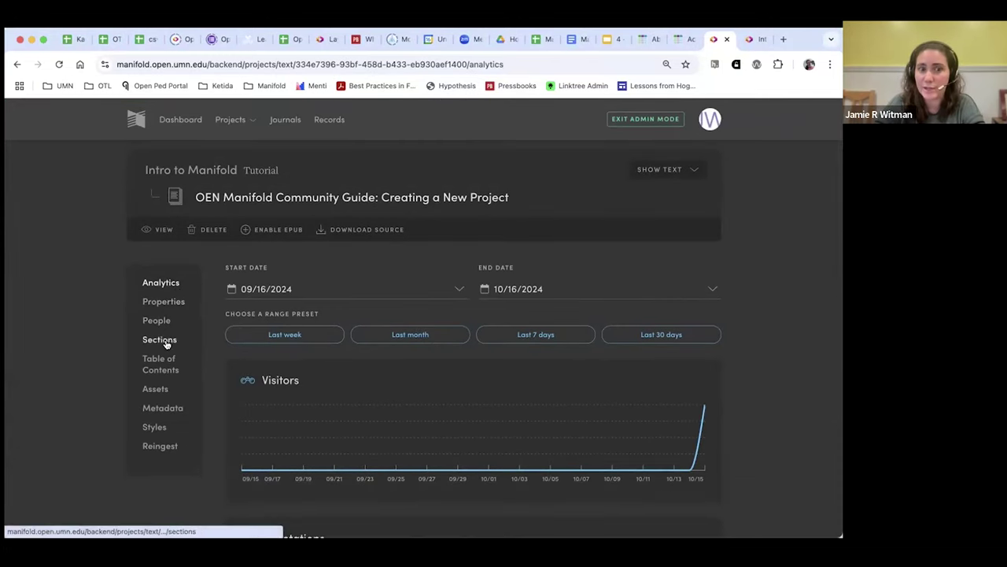
# Step: Open the guide's Sections list and review its section in the Rich Text Editor
pyautogui.click(160, 339)
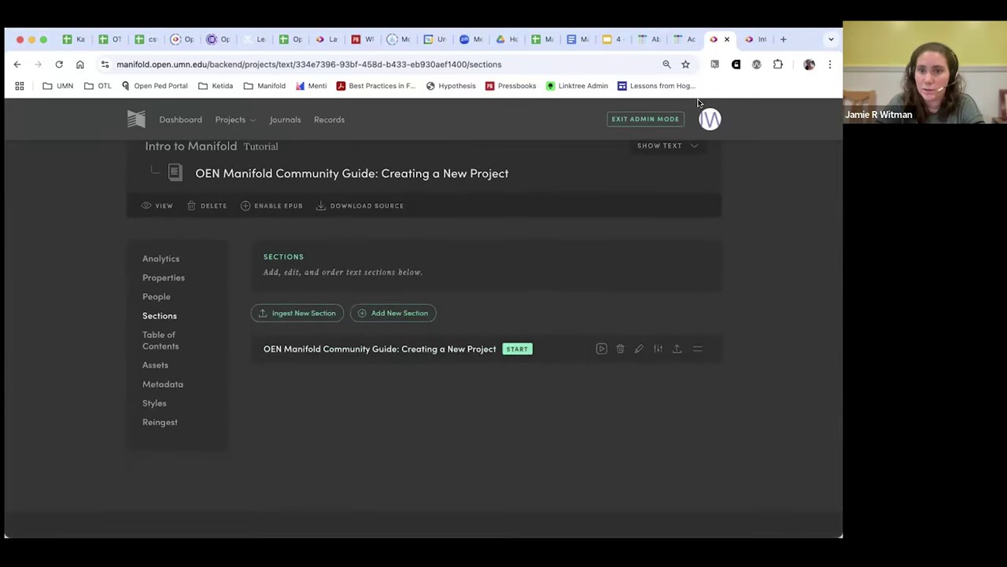
pyautogui.click(638, 349)
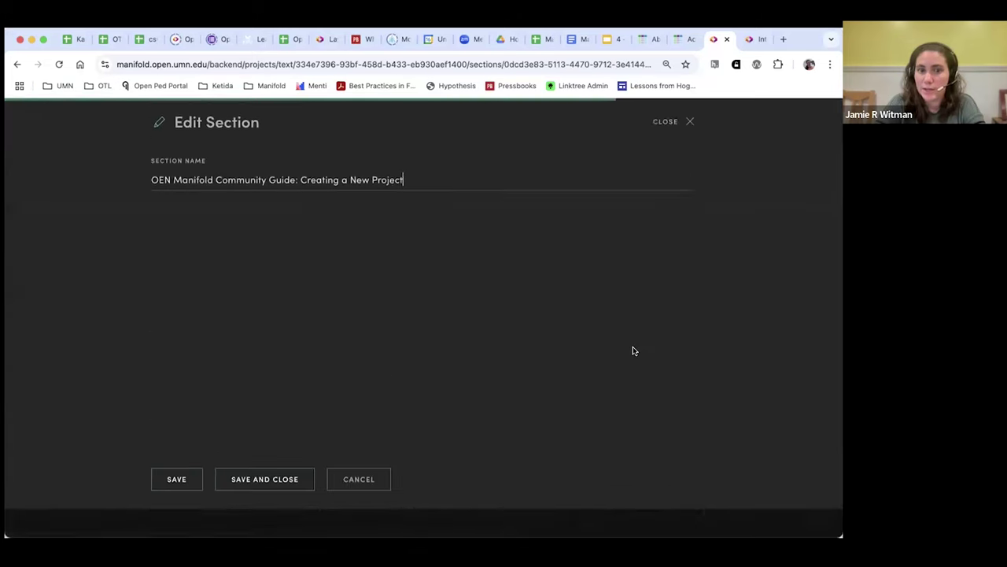
pyautogui.scroll(-1, 195, 337)
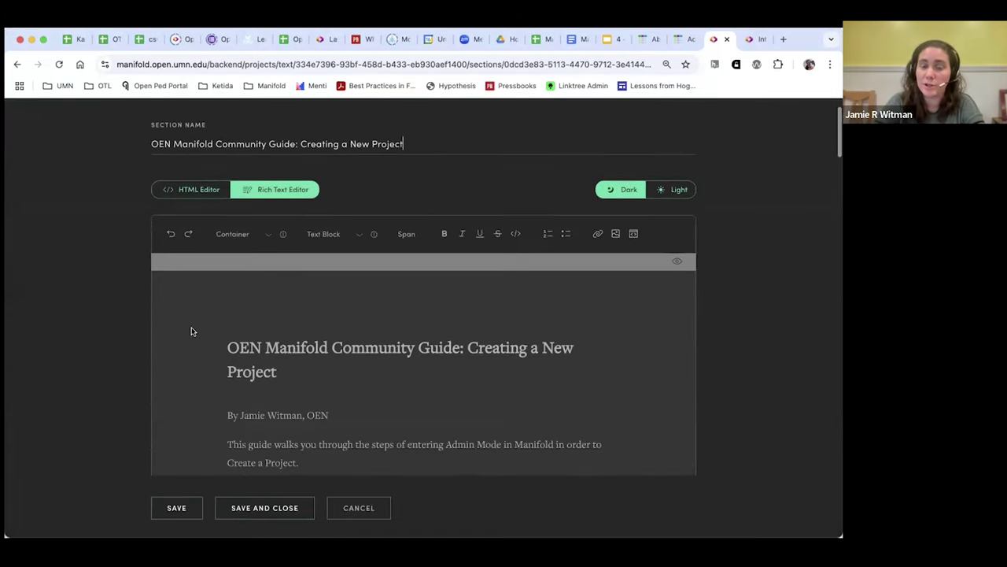
pyautogui.scroll(-1, 434, 338)
pyautogui.scroll(-1, 466, 342)
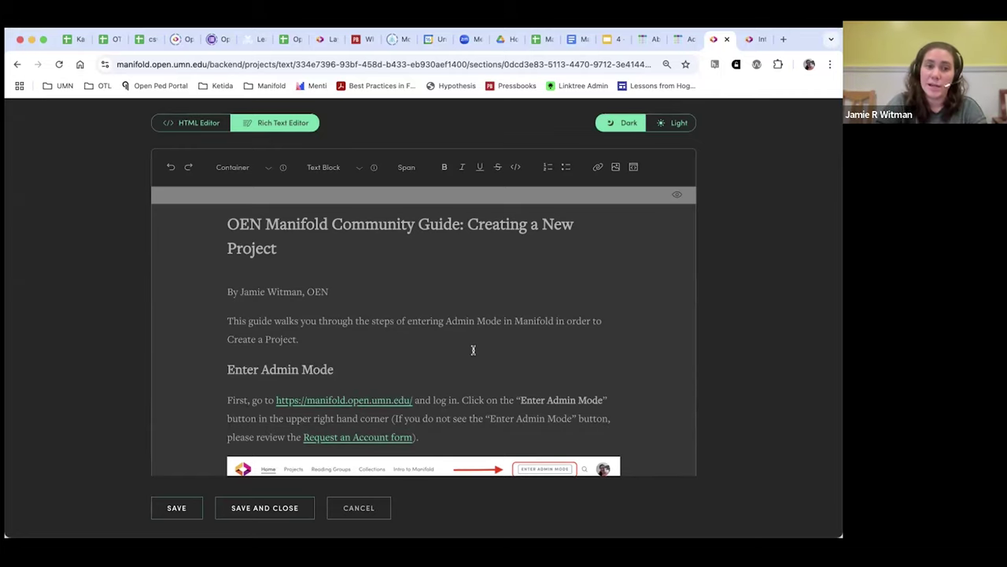
pyautogui.scroll(-1, 471, 349)
pyautogui.scroll(-2, 469, 350)
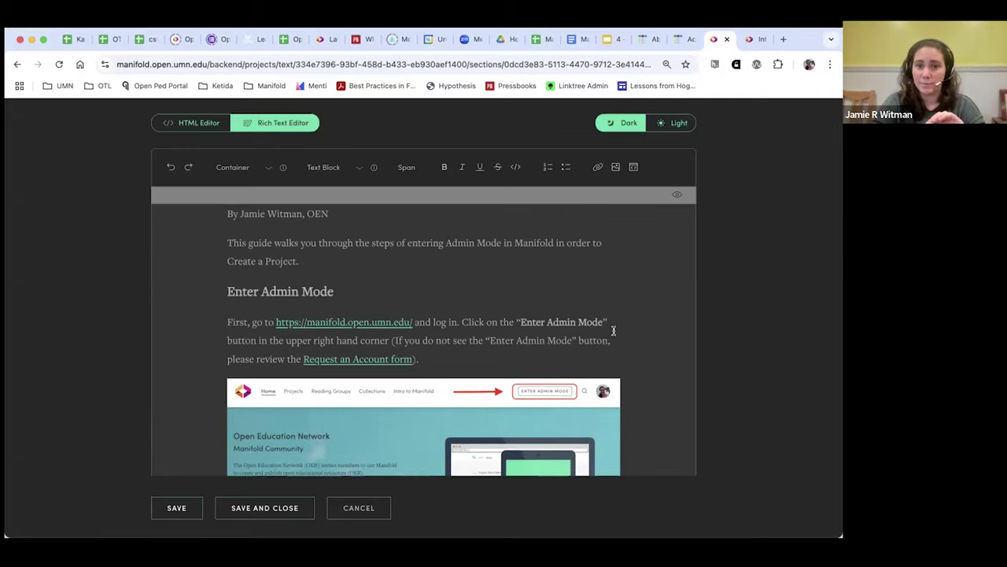
pyautogui.scroll(-5, 636, 331)
pyautogui.scroll(-7, 636, 332)
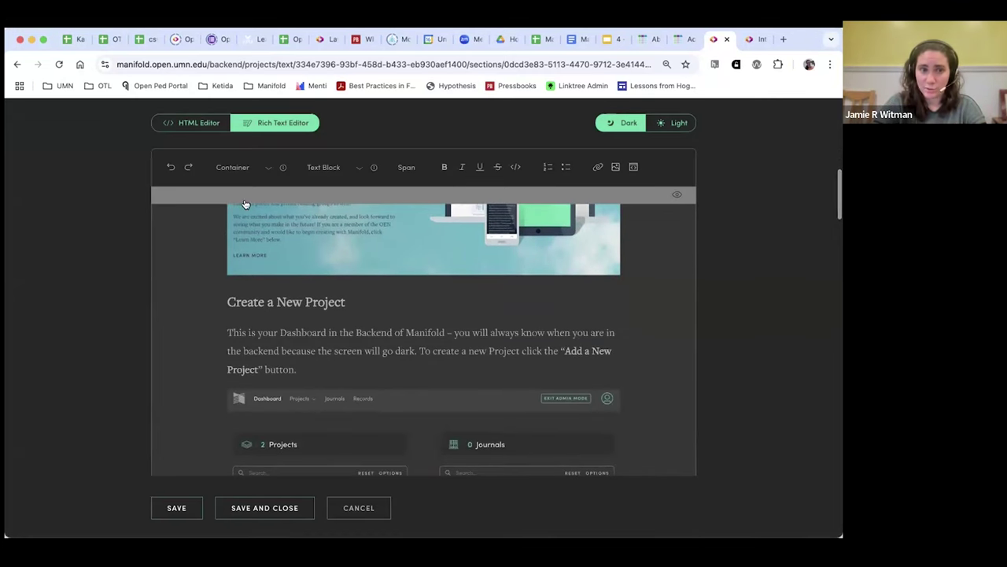
# Step: Compare the section in HTML and Rich Text views, then save and close the editor
pyautogui.click(200, 126)
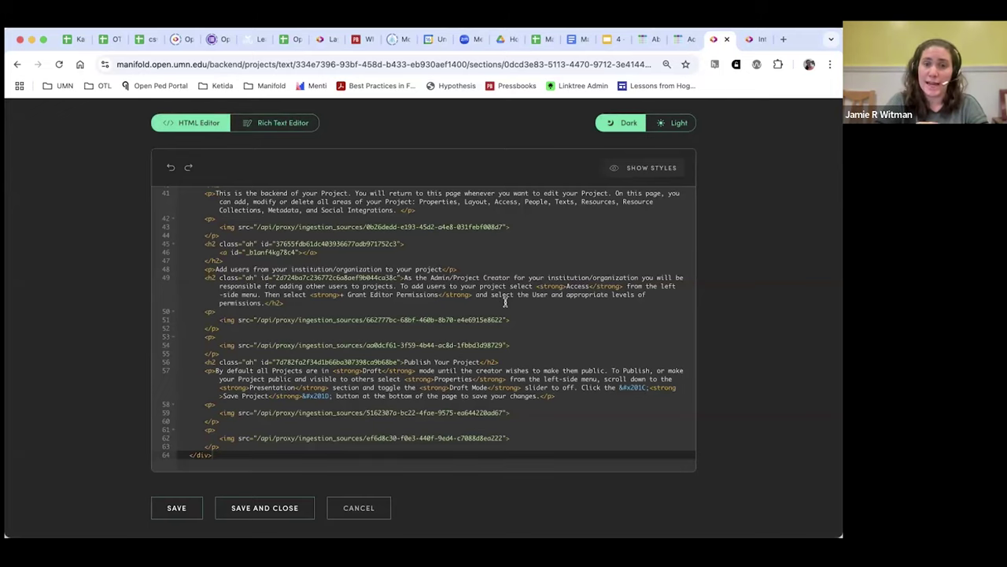
pyautogui.scroll(3, 543, 311)
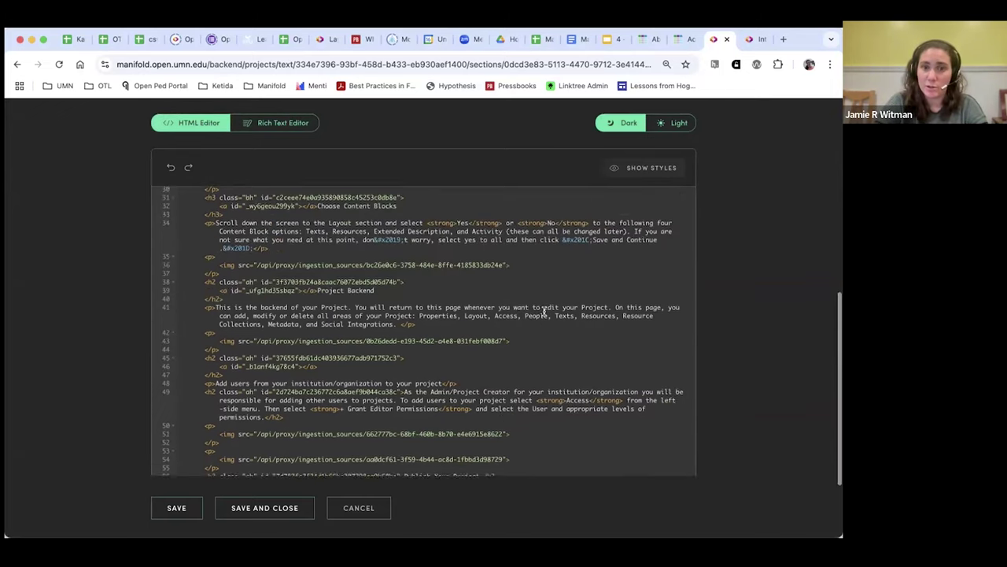
pyautogui.click(284, 122)
pyautogui.scroll(-5, 357, 320)
pyautogui.scroll(-3, 356, 320)
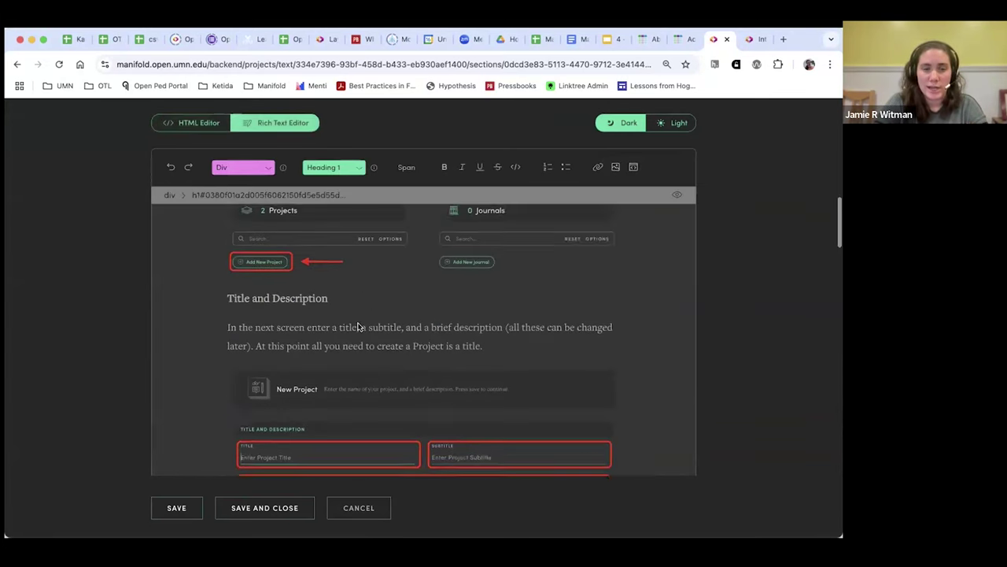
pyautogui.scroll(6, 356, 324)
pyautogui.scroll(5, 357, 324)
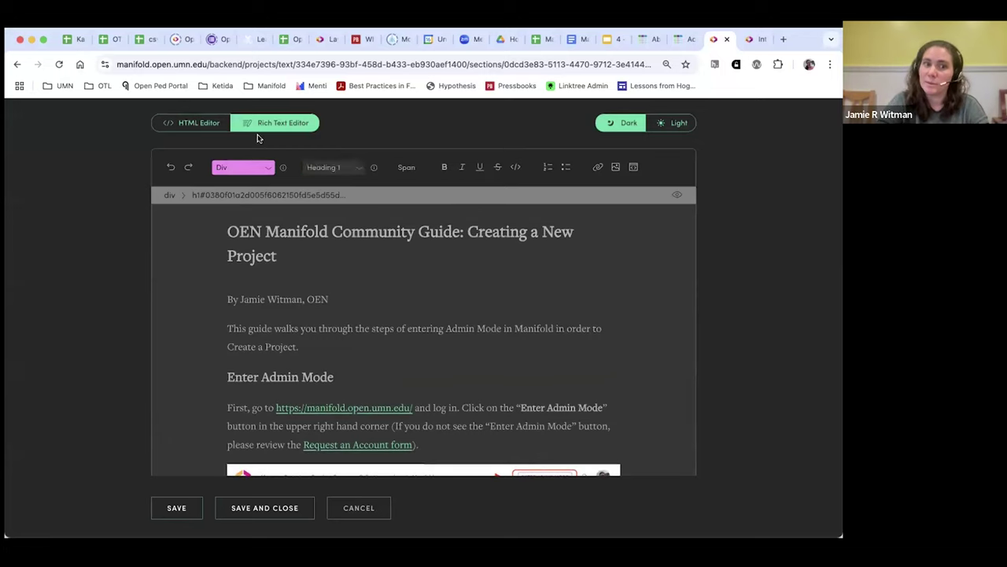
pyautogui.click(199, 126)
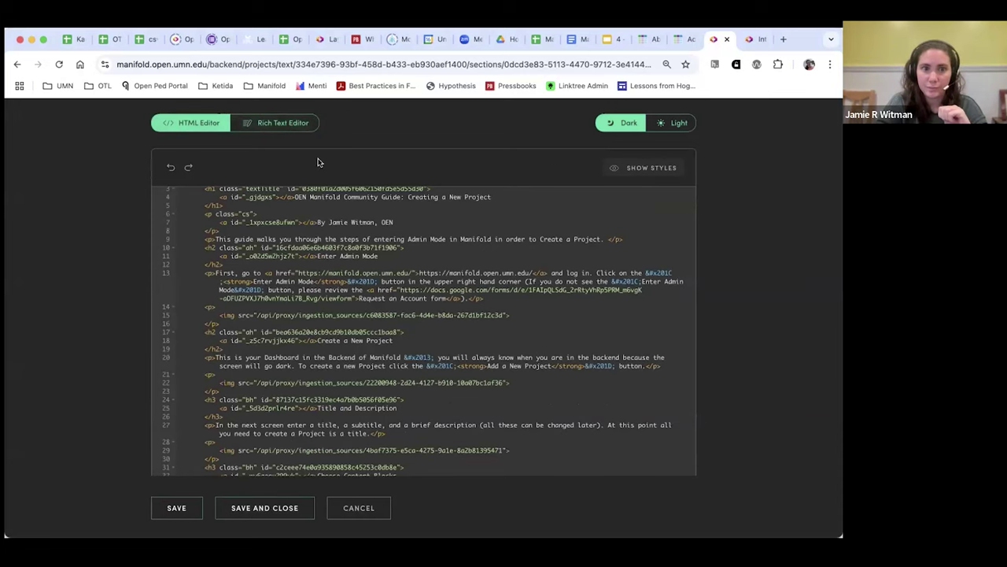
pyautogui.click(279, 123)
pyautogui.click(263, 508)
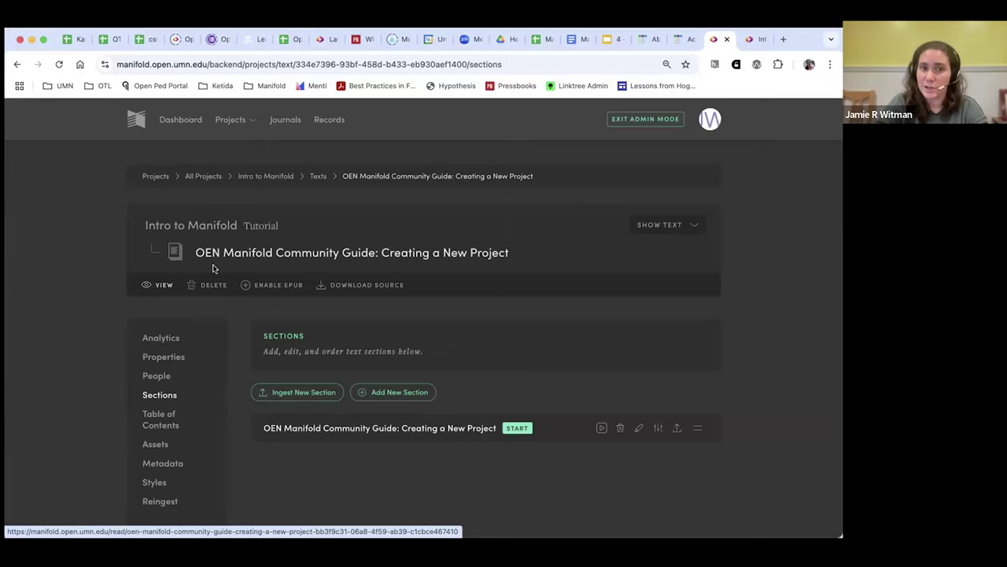
# Step: Go to the public Intro to Manifold page and scroll to its Texts block
pyautogui.click(255, 176)
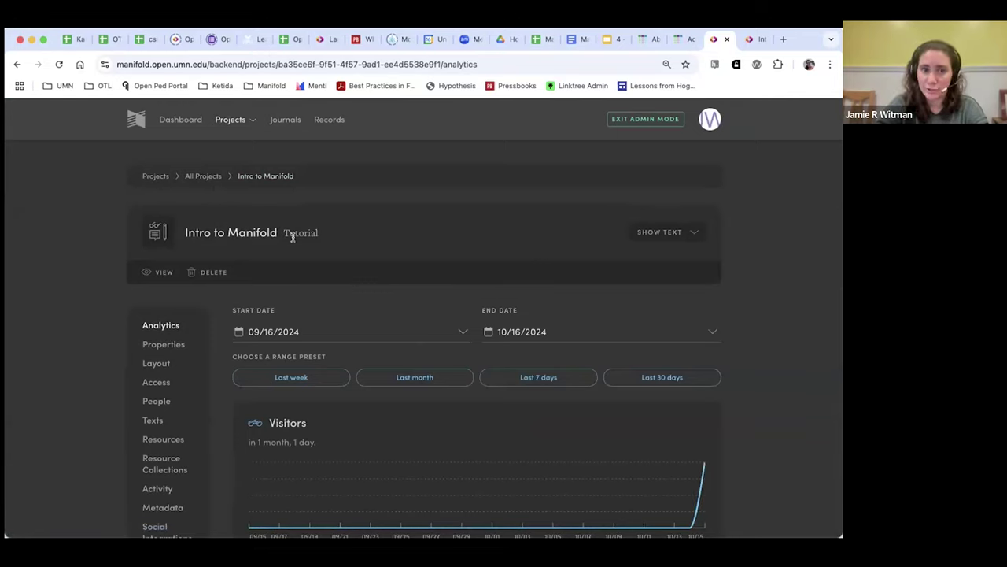
pyautogui.click(159, 274)
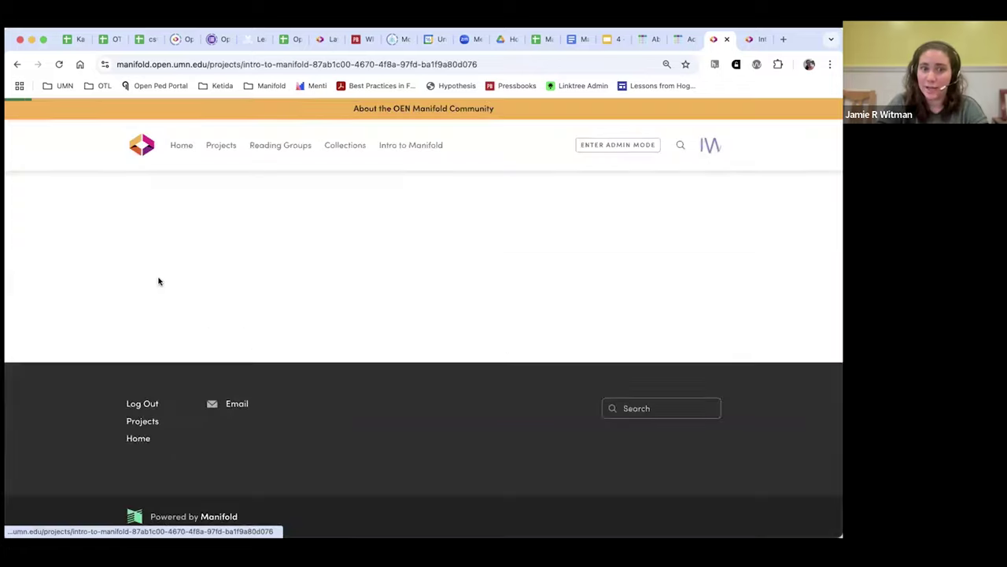
pyautogui.scroll(-7, 72, 288)
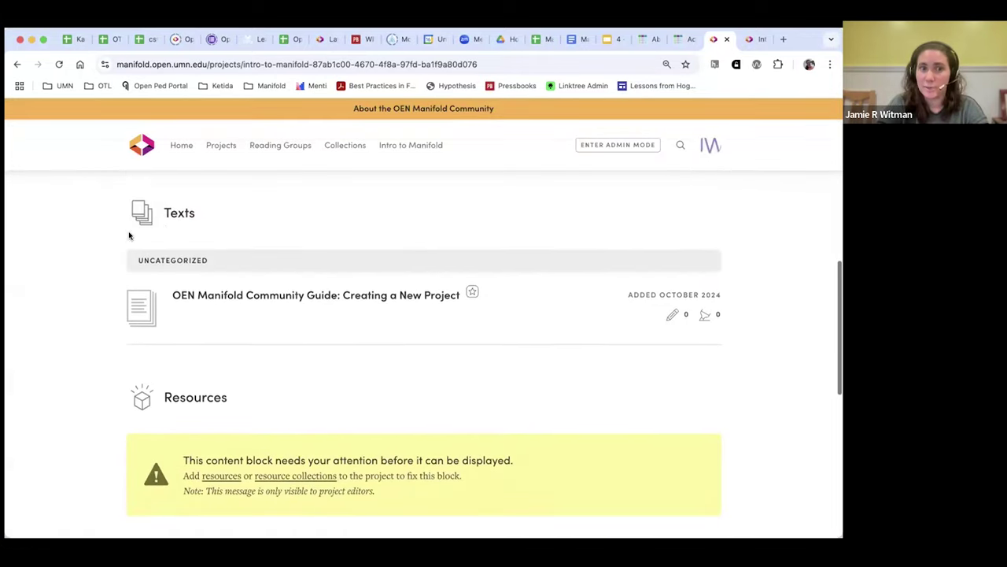
pyautogui.scroll(-1, 130, 236)
pyautogui.scroll(-2, 164, 277)
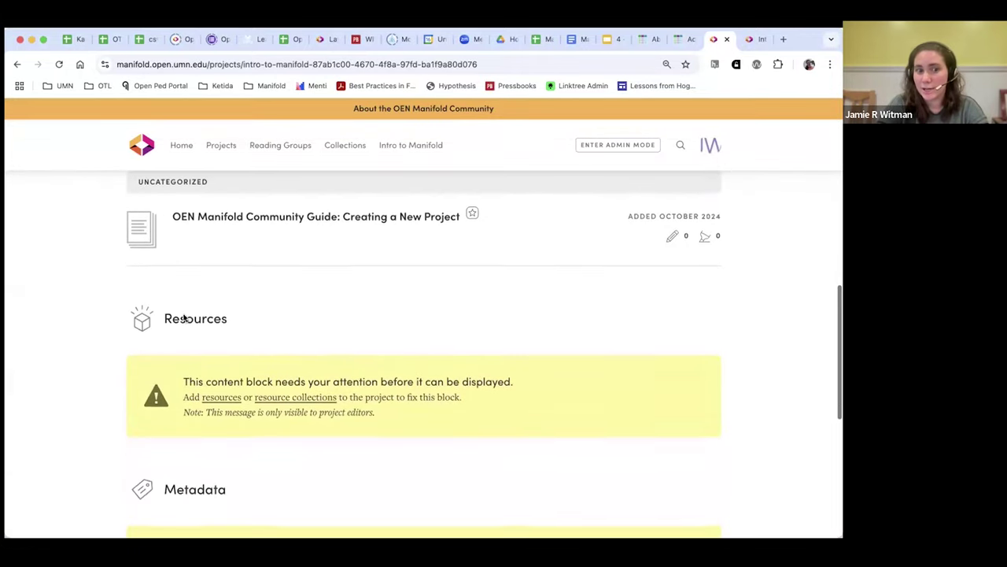
pyautogui.scroll(2, 201, 356)
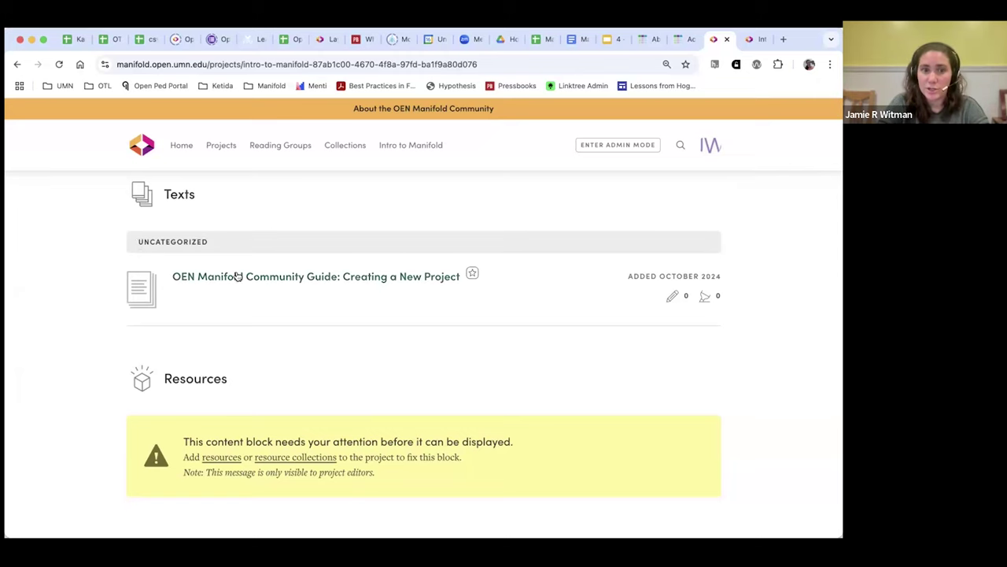
# Step: Return to admin mode and open the project's Texts list
pyautogui.click(617, 145)
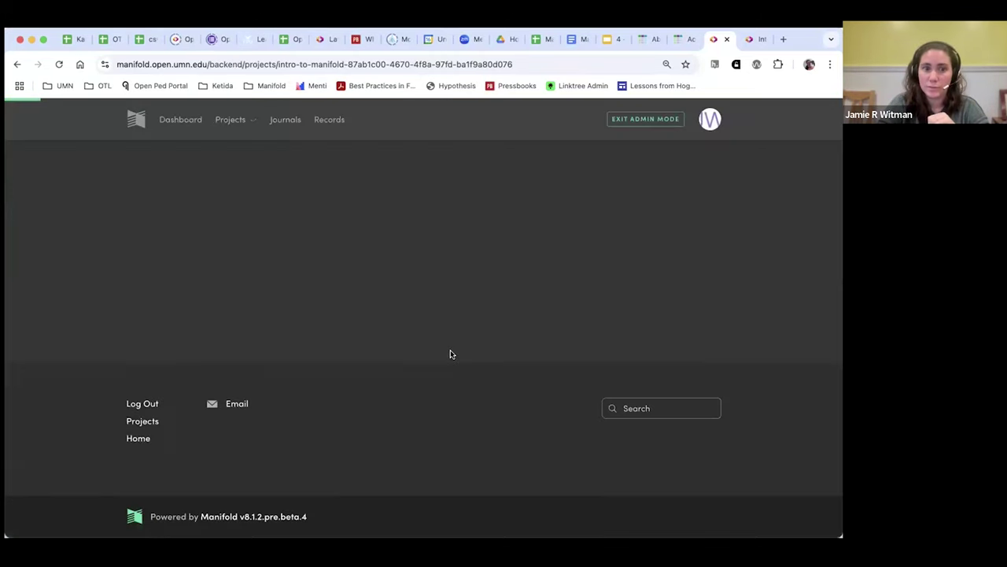
pyautogui.scroll(-1, 165, 354)
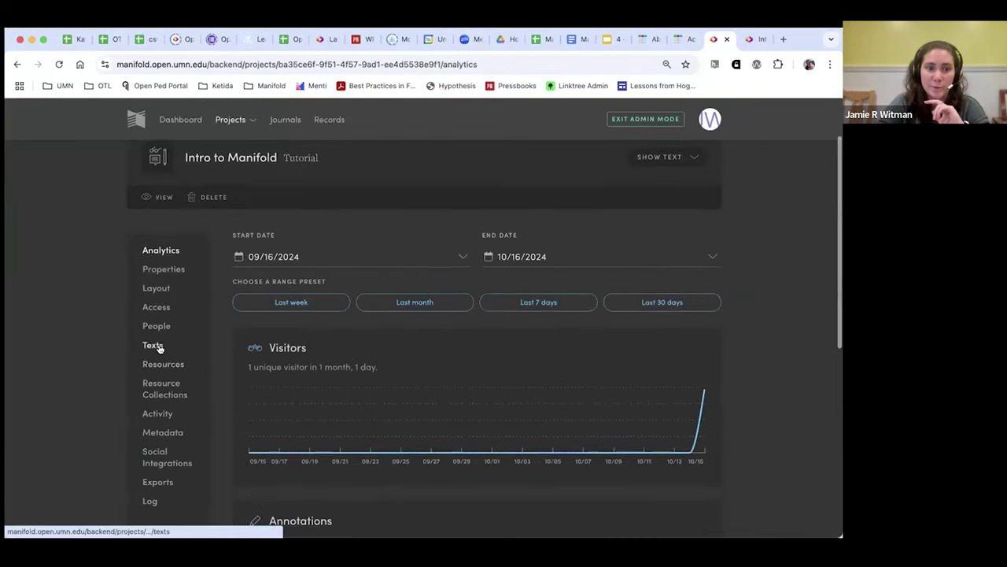
pyautogui.click(158, 346)
pyautogui.scroll(-1, 565, 366)
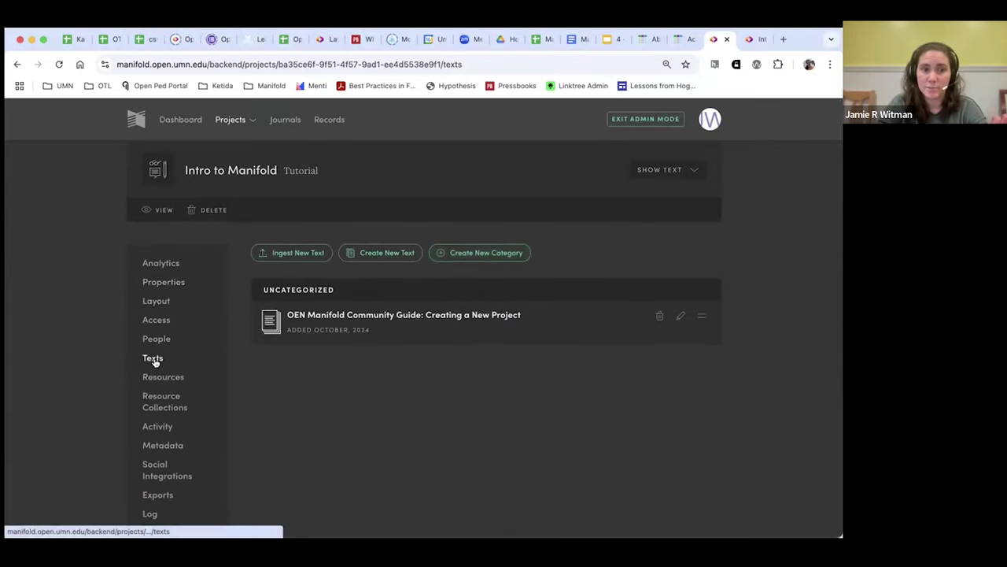
# Step: Create an 'Intro Texts' category and drag the guide text into it
pyautogui.click(501, 252)
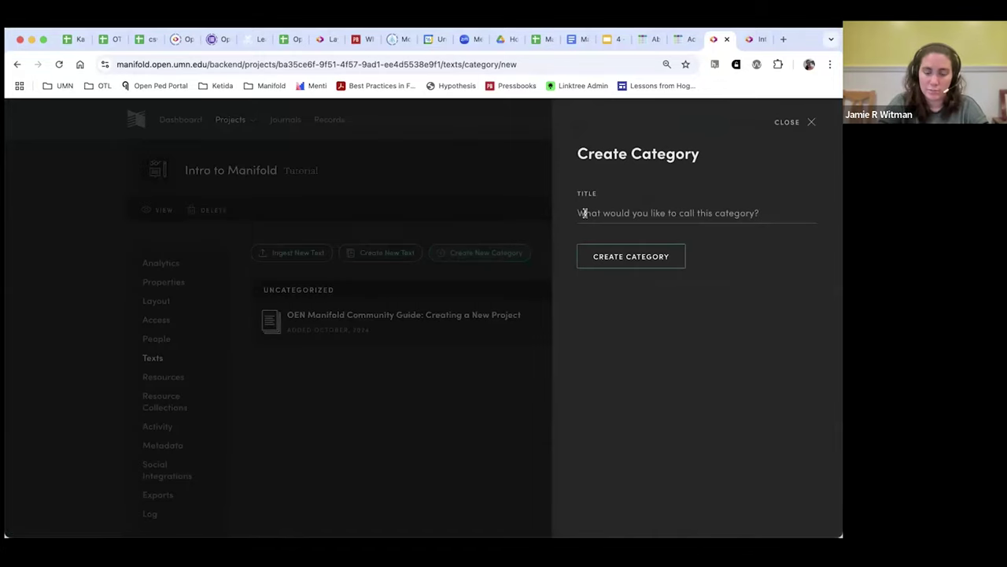
pyautogui.write('Intro Texts')
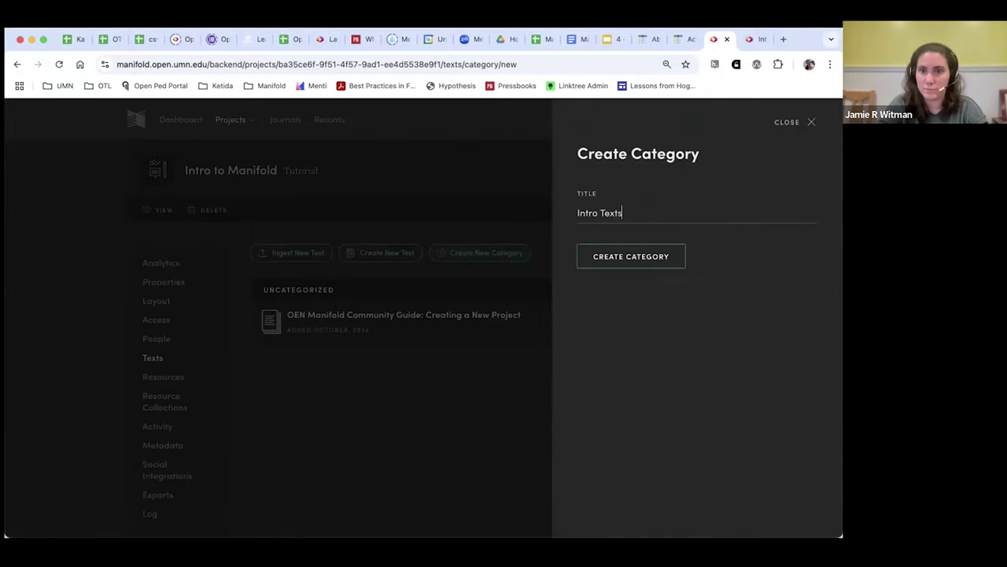
pyautogui.click(619, 260)
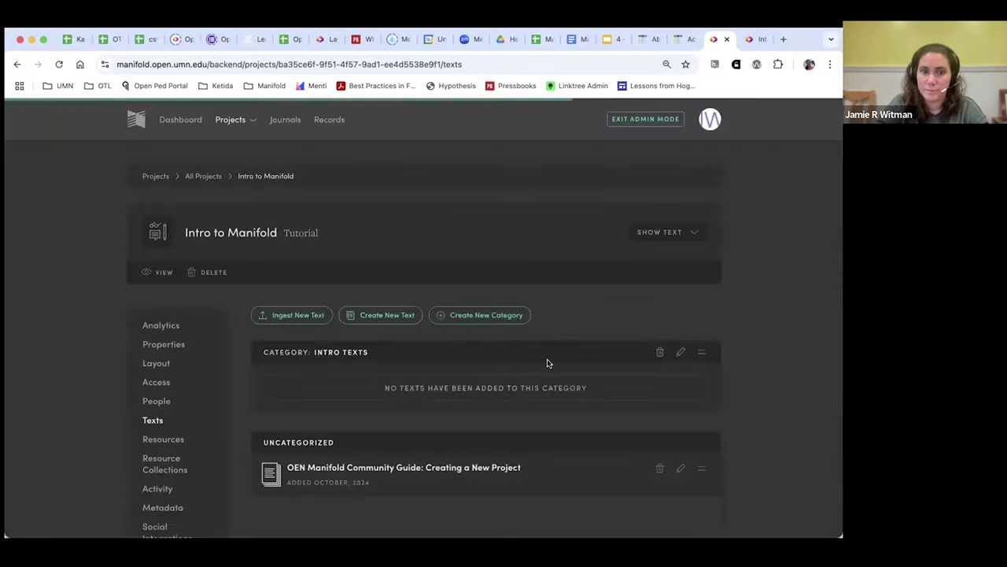
pyautogui.scroll(-2, 548, 363)
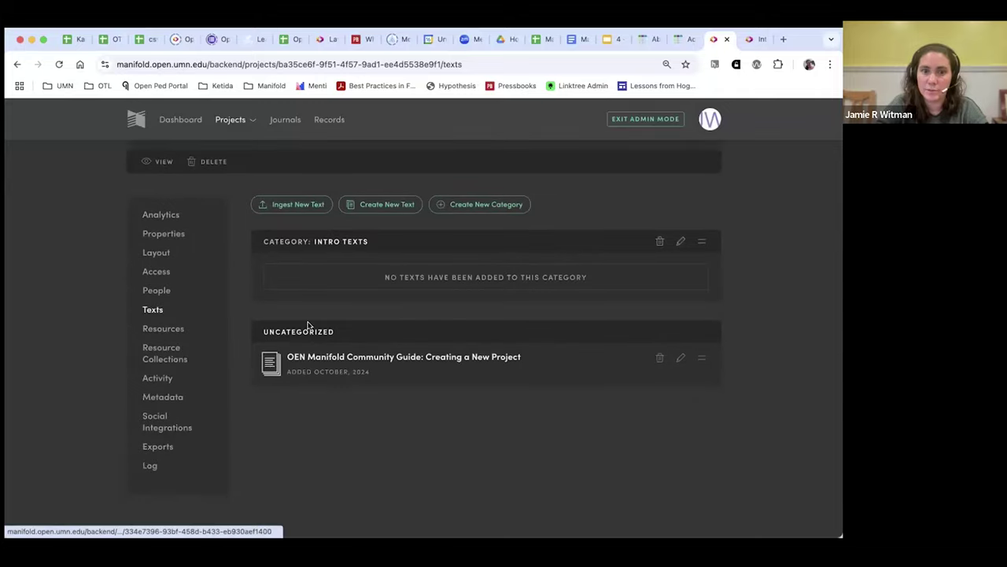
pyautogui.moveTo(693, 356); pyautogui.dragTo(665, 283)
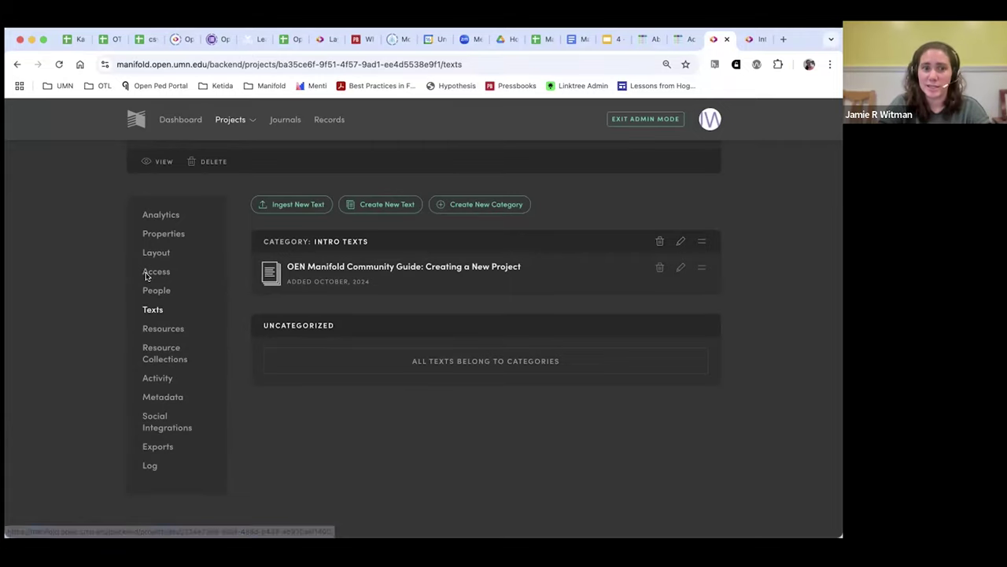
pyautogui.scroll(2, 93, 287)
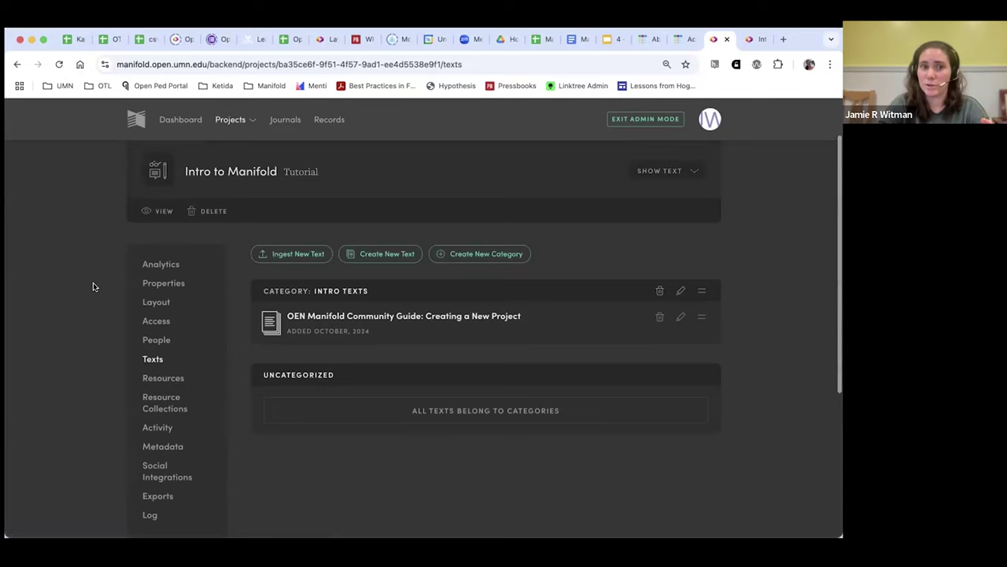
# Step: Confirm the public page lists the guide under Intro Texts, then return to admin Analytics
pyautogui.click(160, 212)
pyautogui.scroll(-10, 123, 339)
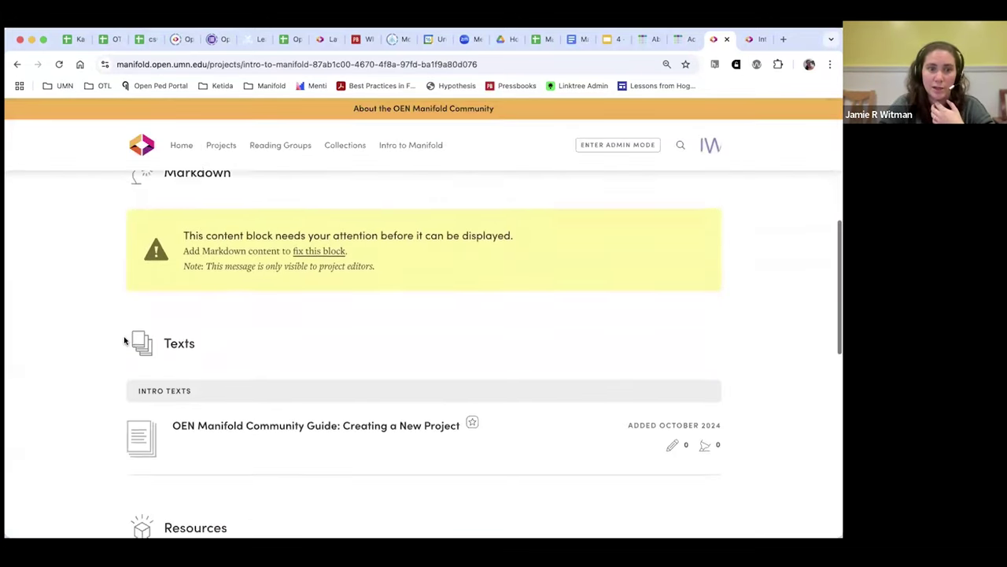
pyautogui.moveTo(192, 294); pyautogui.dragTo(135, 294)
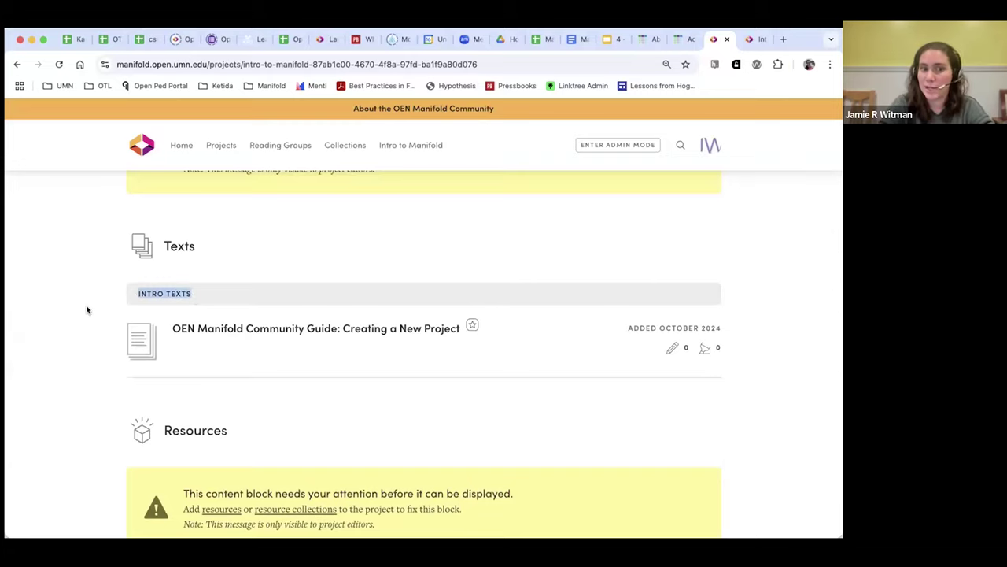
pyautogui.click(87, 309)
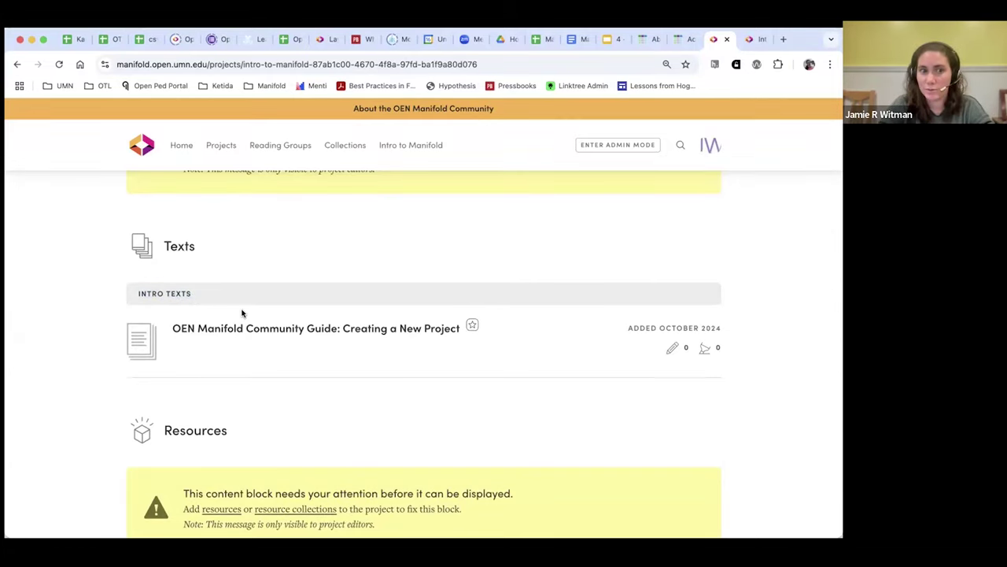
pyautogui.scroll(-2, 242, 313)
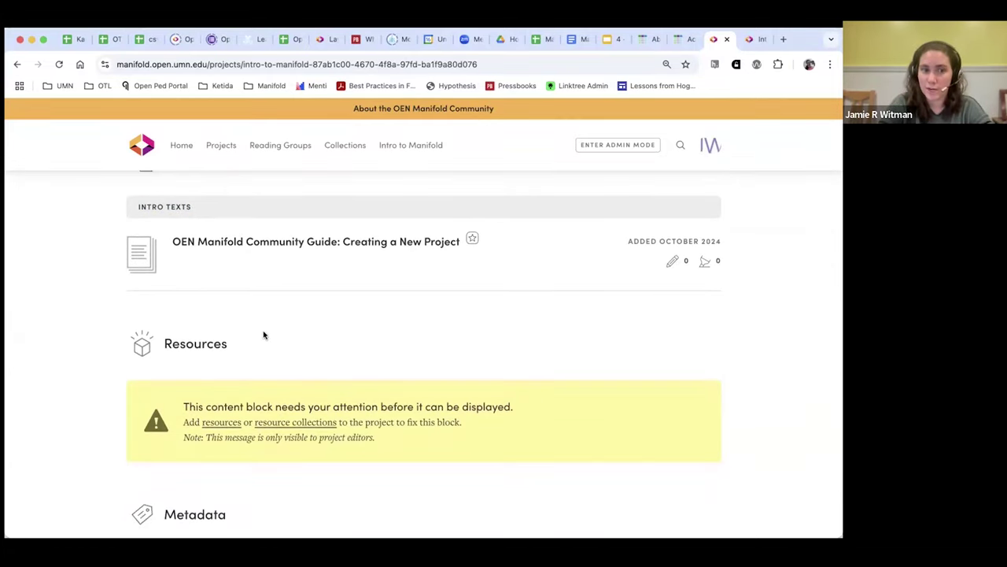
pyautogui.scroll(-2, 264, 335)
pyautogui.scroll(4, 181, 319)
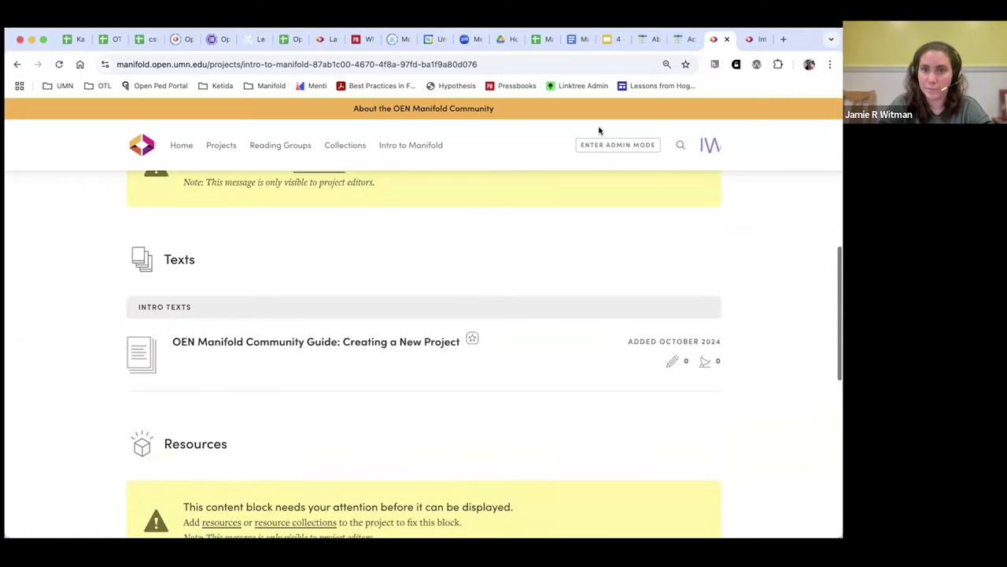
pyautogui.click(595, 144)
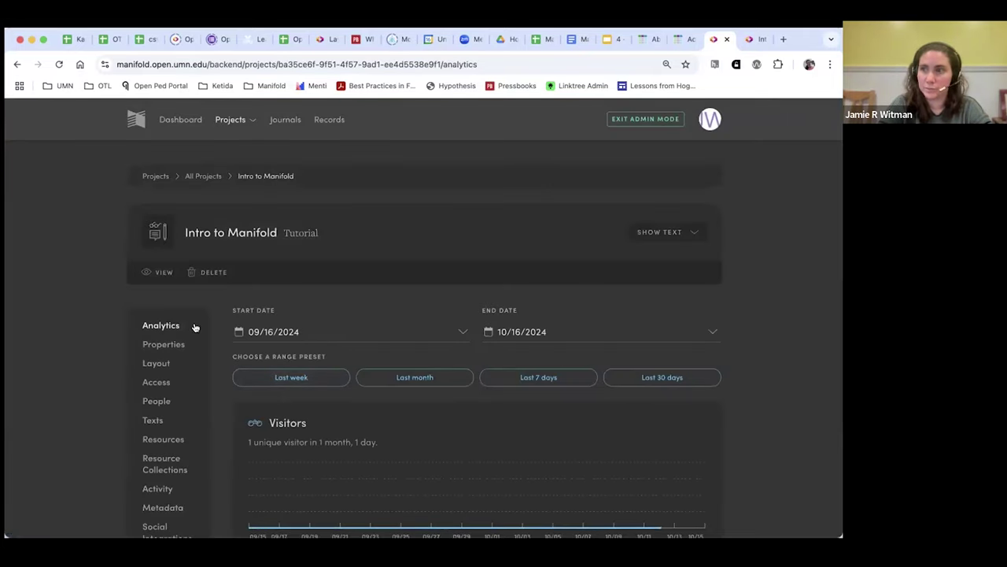
pyautogui.scroll(-3, 96, 294)
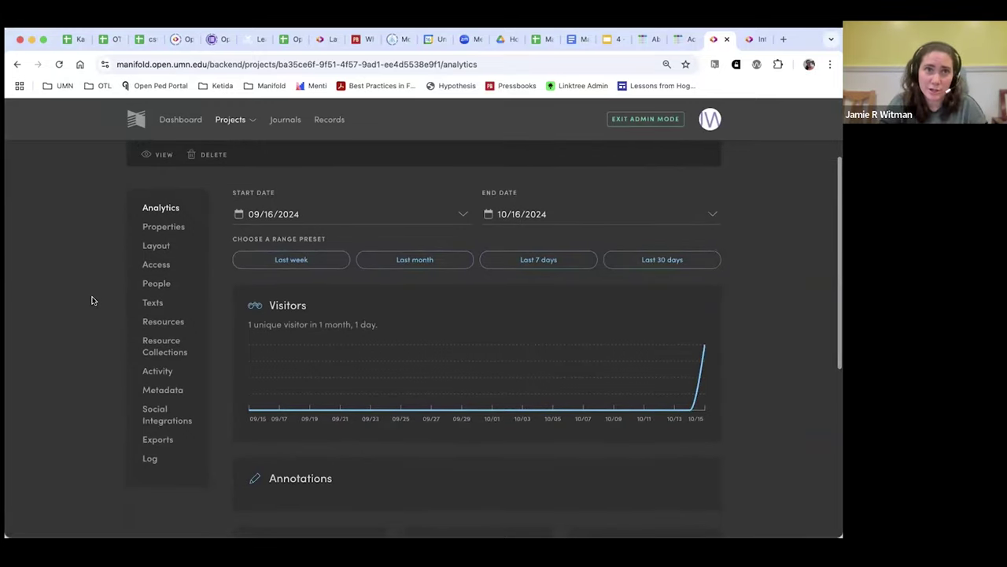
# Step: Open the project's Resources page and start a new Image resource form
pyautogui.click(161, 323)
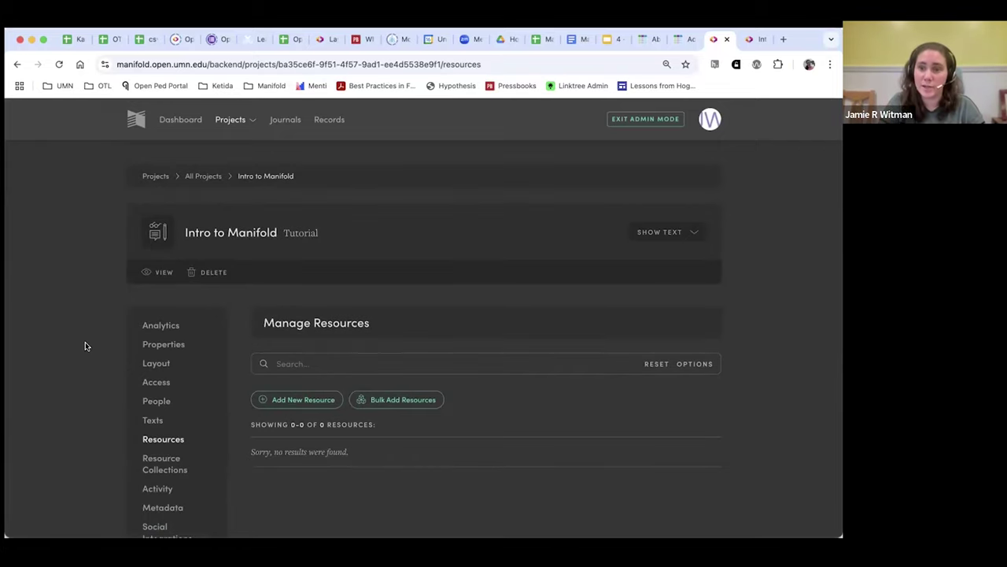
pyautogui.scroll(-3, 85, 346)
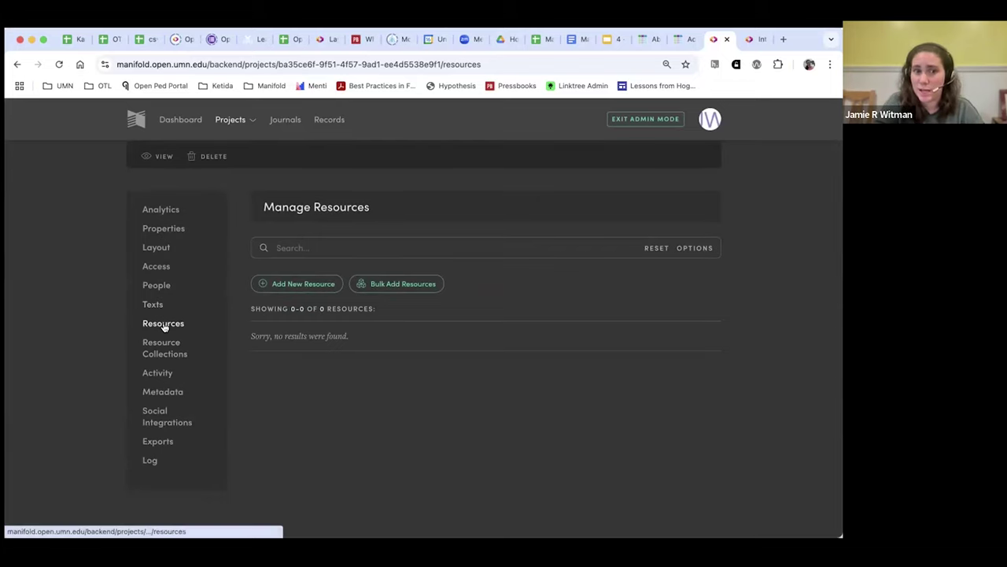
pyautogui.click(277, 287)
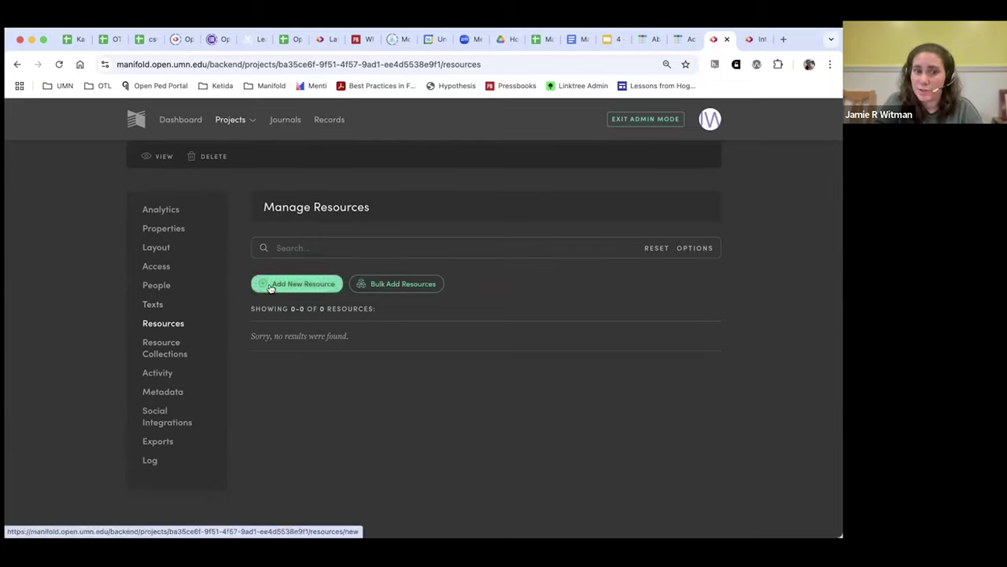
pyautogui.scroll(-2, 83, 307)
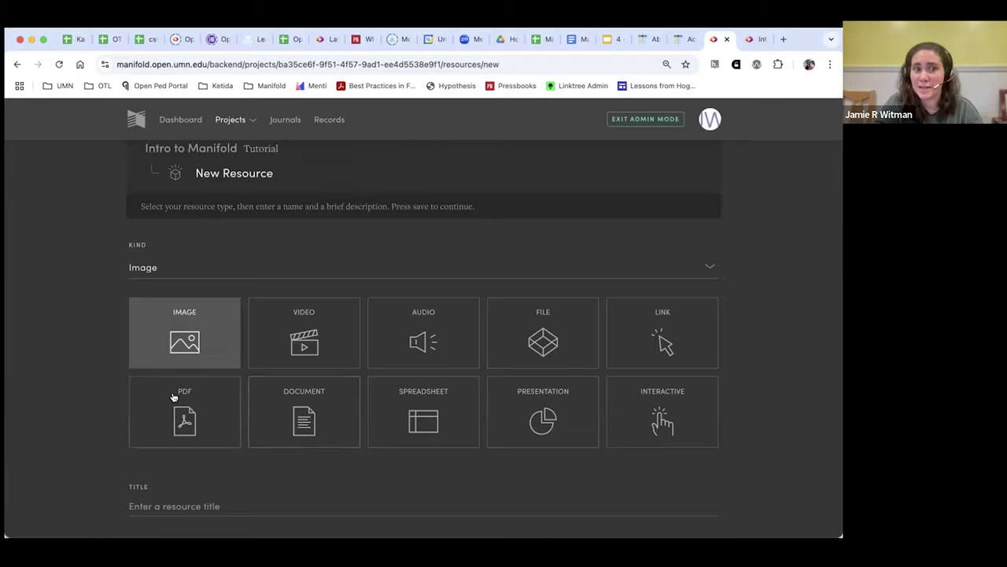
pyautogui.scroll(-1, 65, 364)
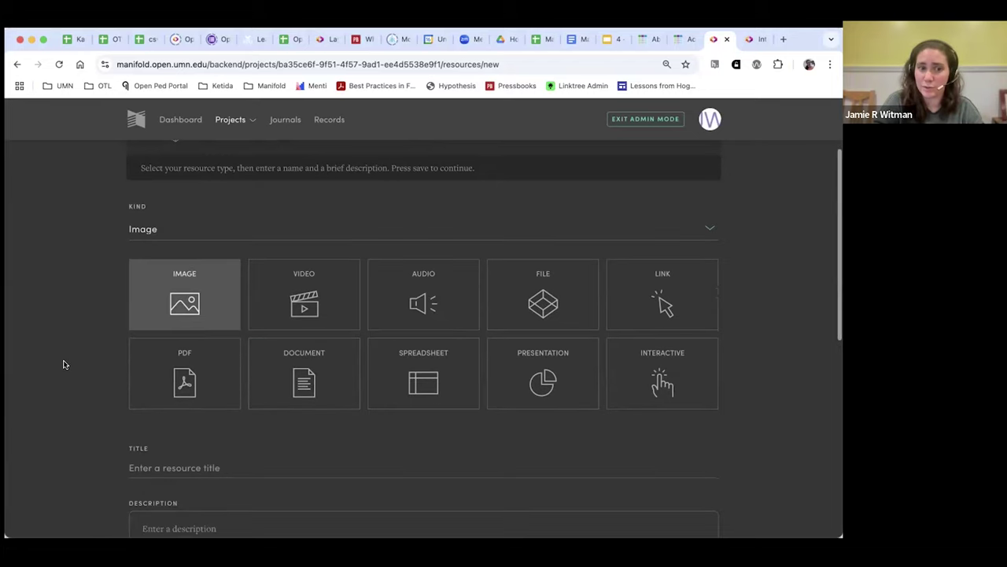
pyautogui.scroll(-1, 118, 315)
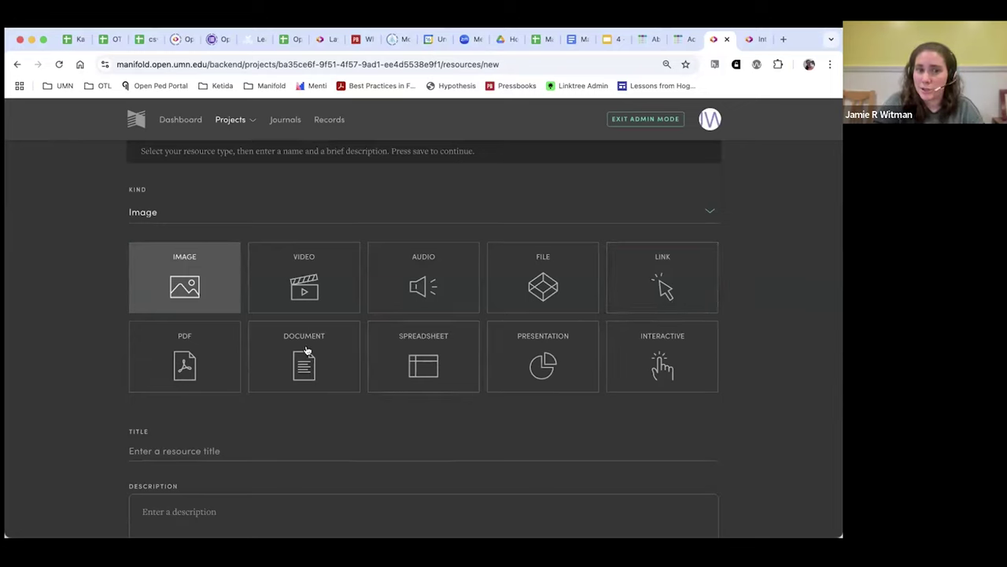
pyautogui.scroll(-2, 63, 280)
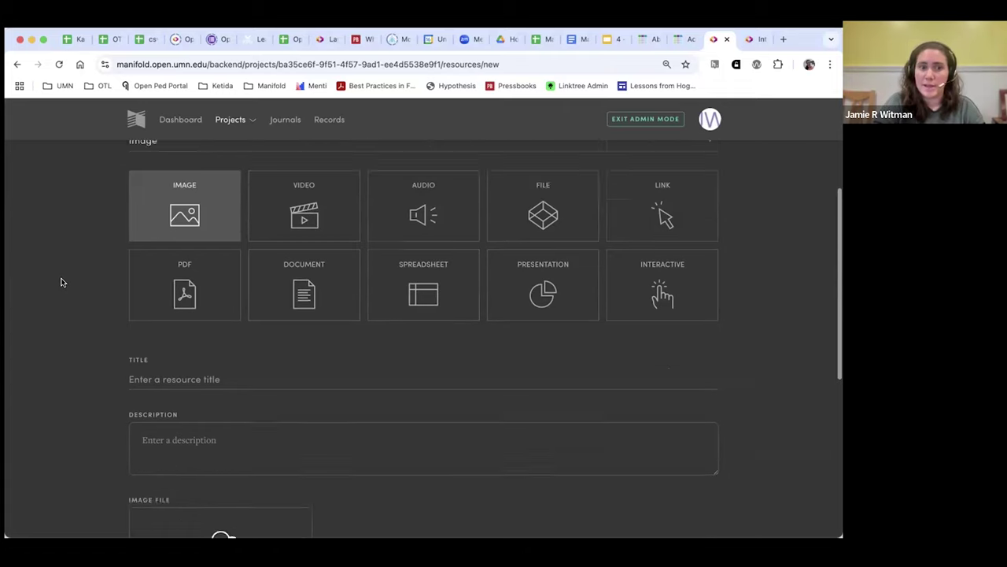
pyautogui.scroll(-1, 62, 282)
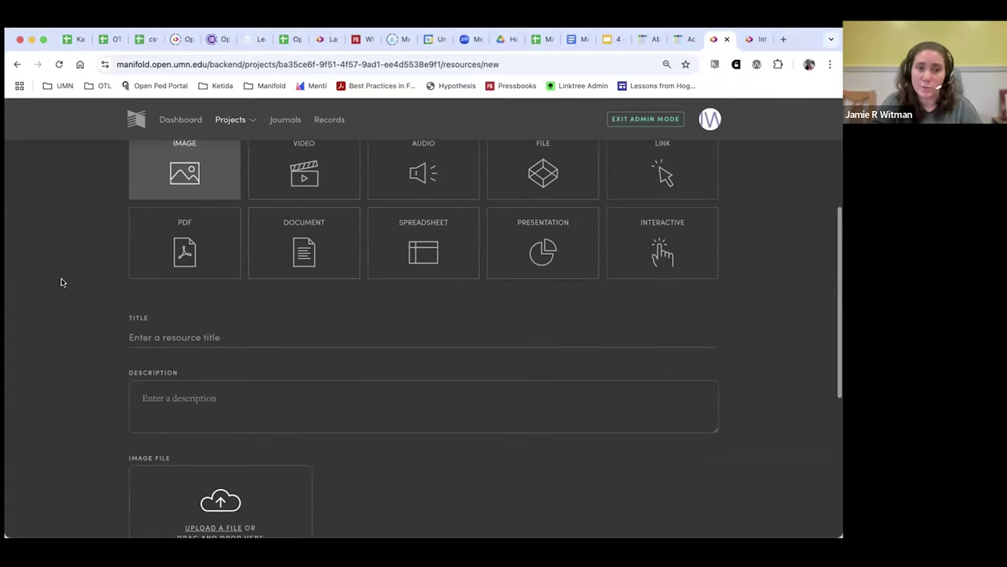
pyautogui.scroll(-3, 64, 289)
pyautogui.scroll(4, 74, 313)
pyautogui.scroll(1, 83, 306)
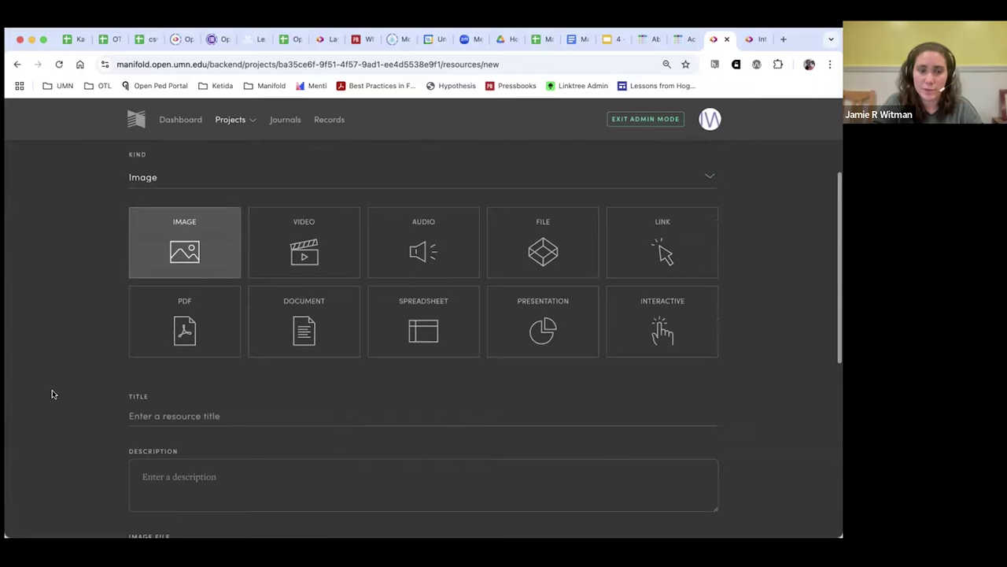
pyautogui.scroll(-5, 57, 388)
# Step: Upload the Universal Design for Learning Guidelines image as the resource file
pyautogui.click(220, 359)
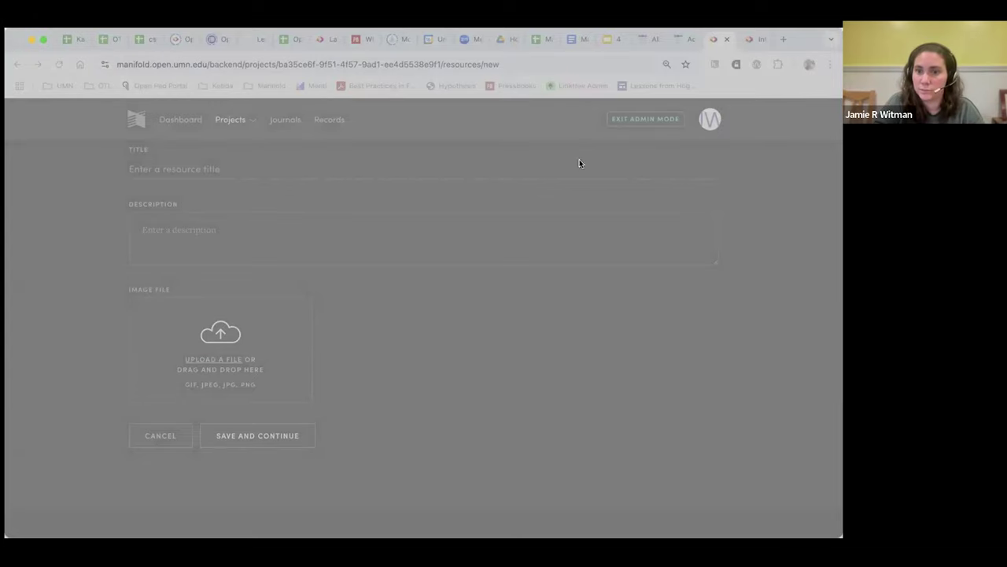
pyautogui.click(798, 459)
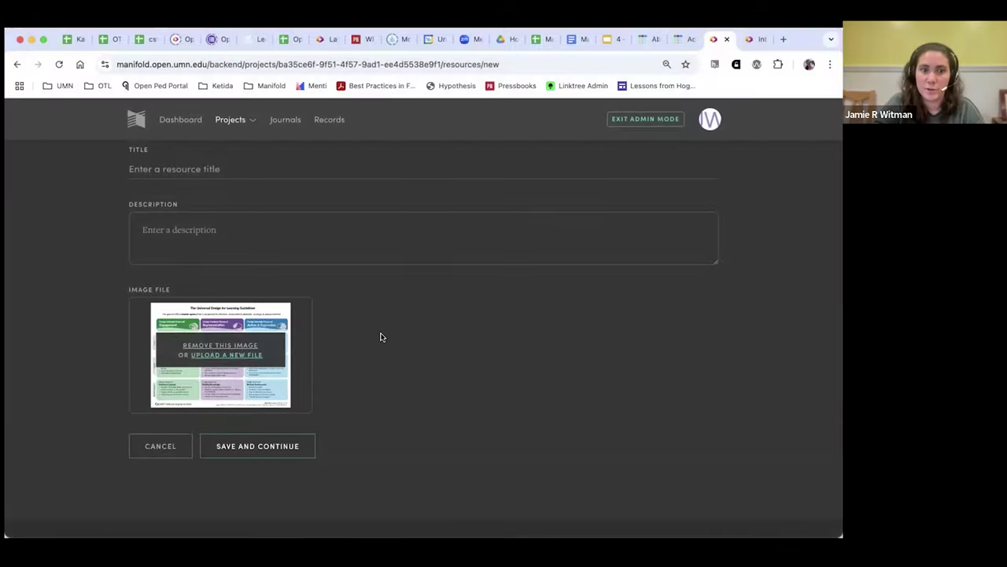
pyautogui.scroll(2, 197, 236)
# Step: Title the resource 'Universal Design Guidelines 3.0' and save it
pyautogui.click(197, 235)
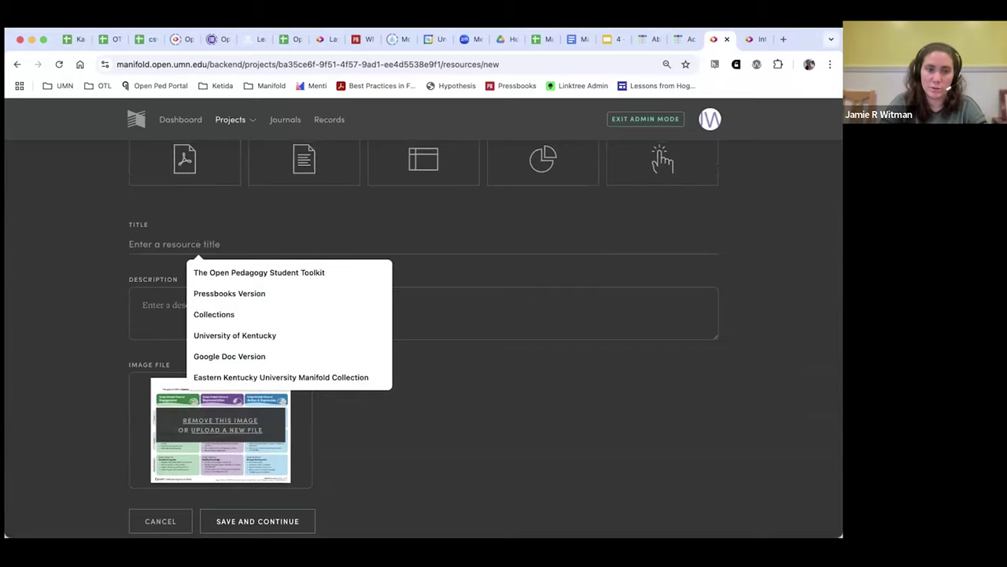
pyautogui.write('Universal Desi')
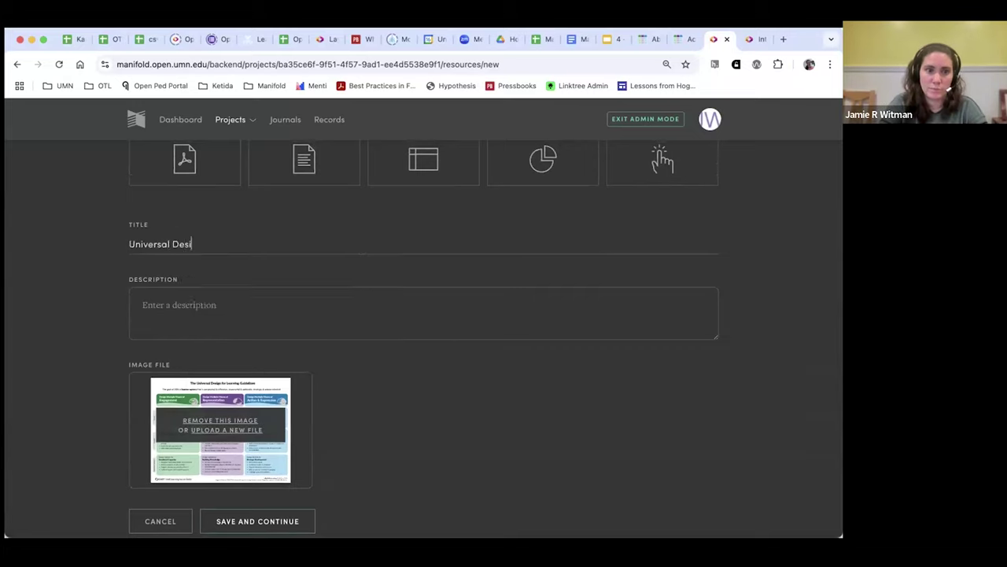
pyautogui.write('gn Guidli')
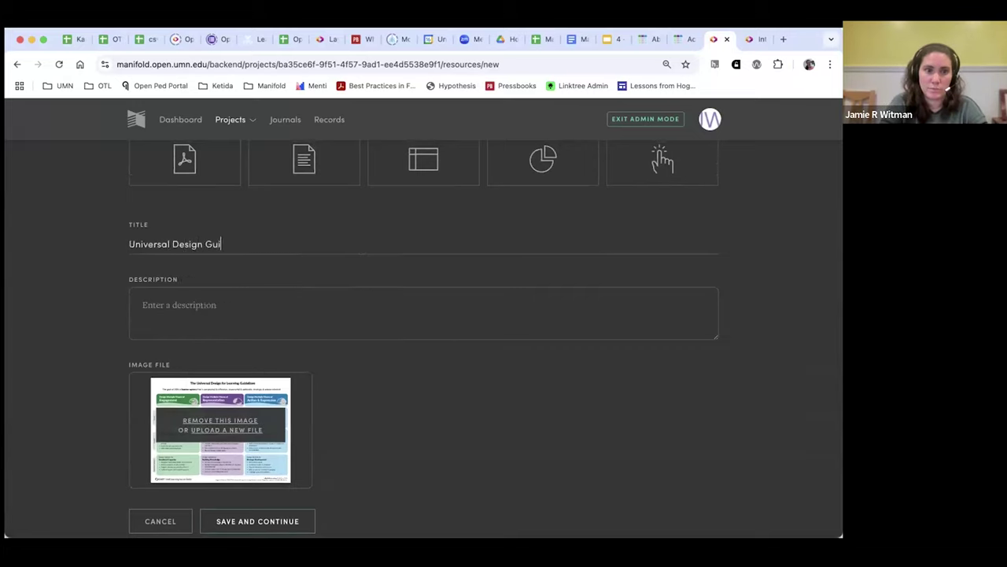
pyautogui.press('BackSpace')
pyautogui.press('BackSpace')
pyautogui.write('elines ')
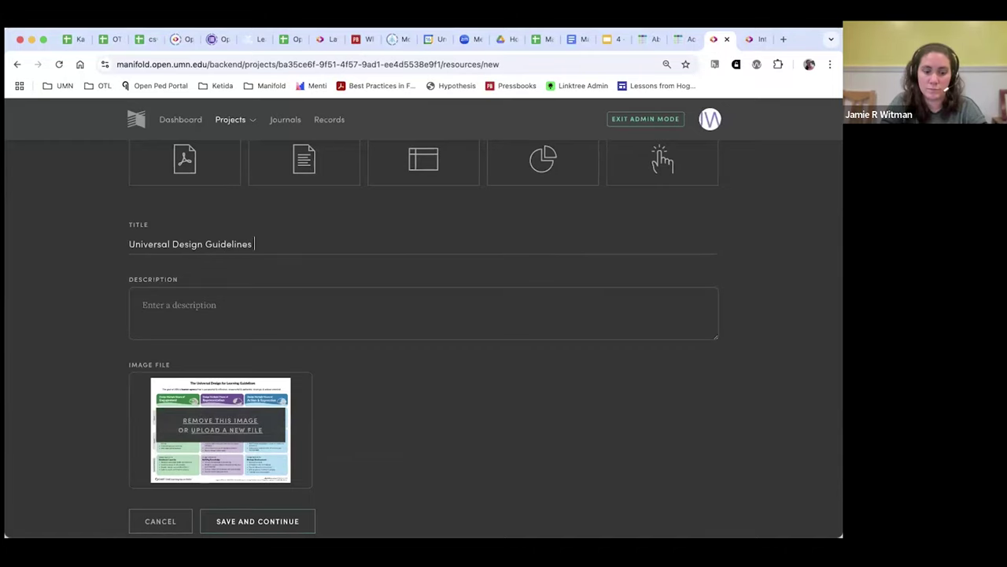
pyautogui.write('3.0')
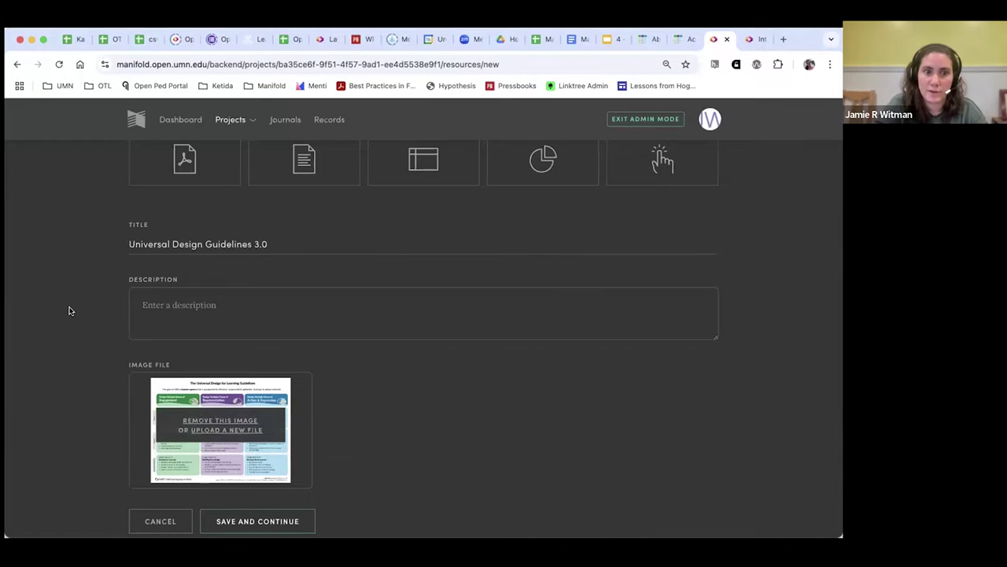
pyautogui.scroll(-2, 68, 310)
pyautogui.scroll(-3, 111, 271)
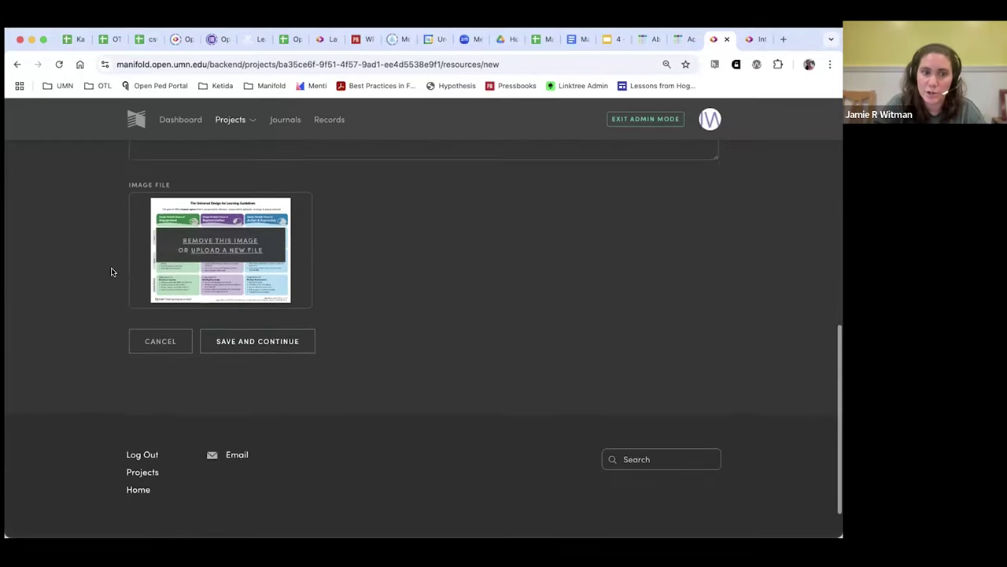
pyautogui.click(254, 331)
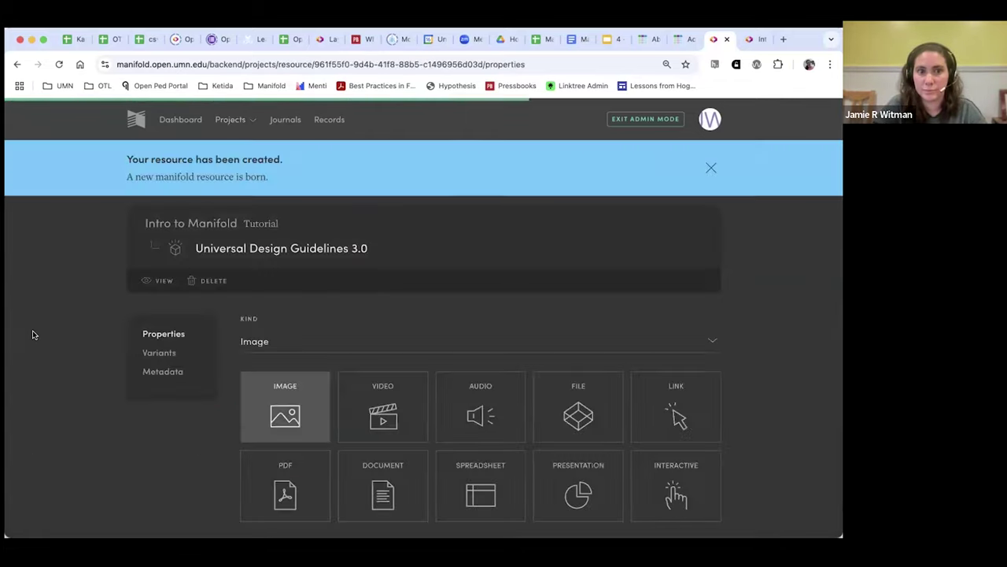
# Step: Open the Universal Design Guidelines 3.0 resource's public page showing its 2 MB JPG
pyautogui.scroll(-1, 41, 333)
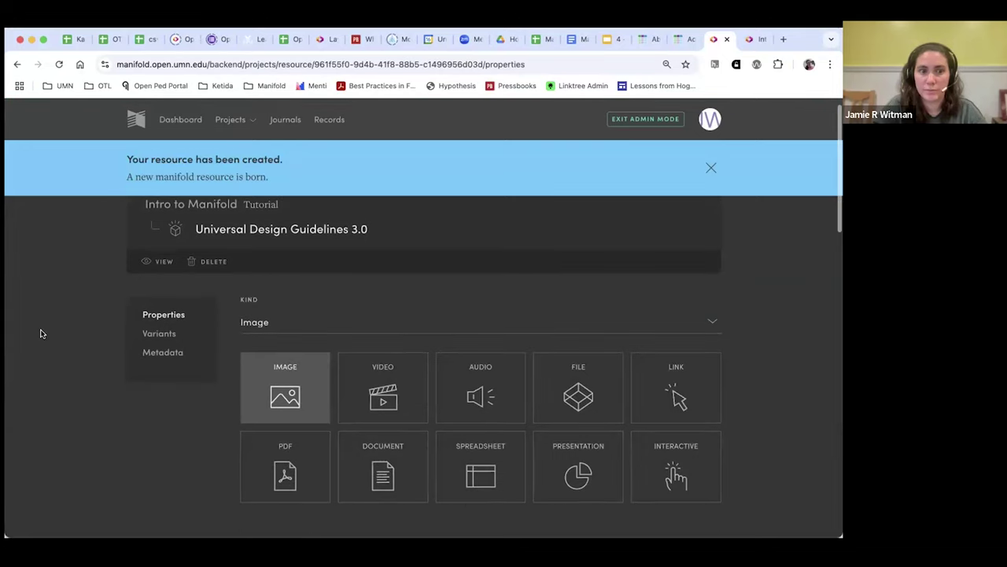
pyautogui.scroll(-2, 42, 333)
pyautogui.scroll(3, 41, 333)
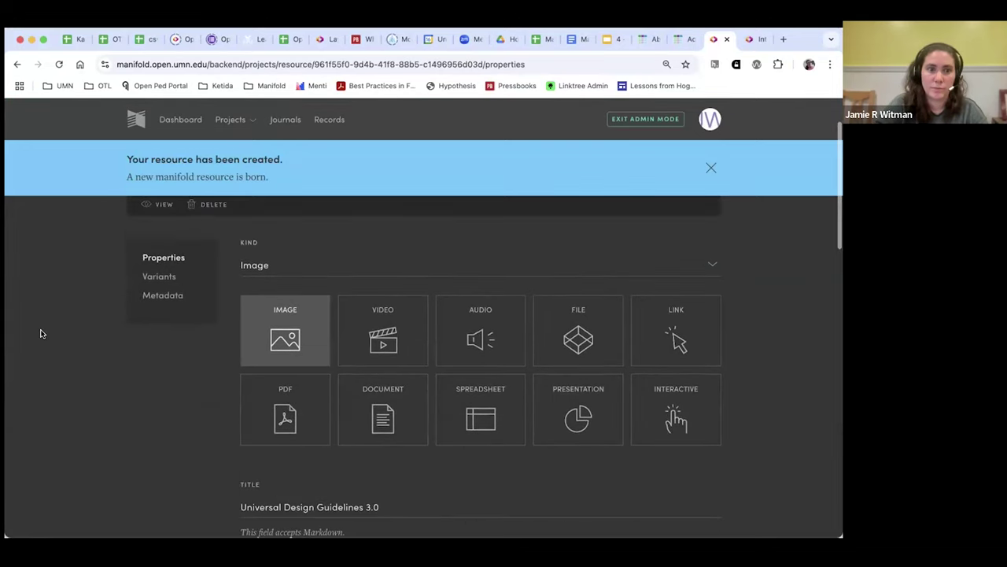
pyautogui.click(156, 282)
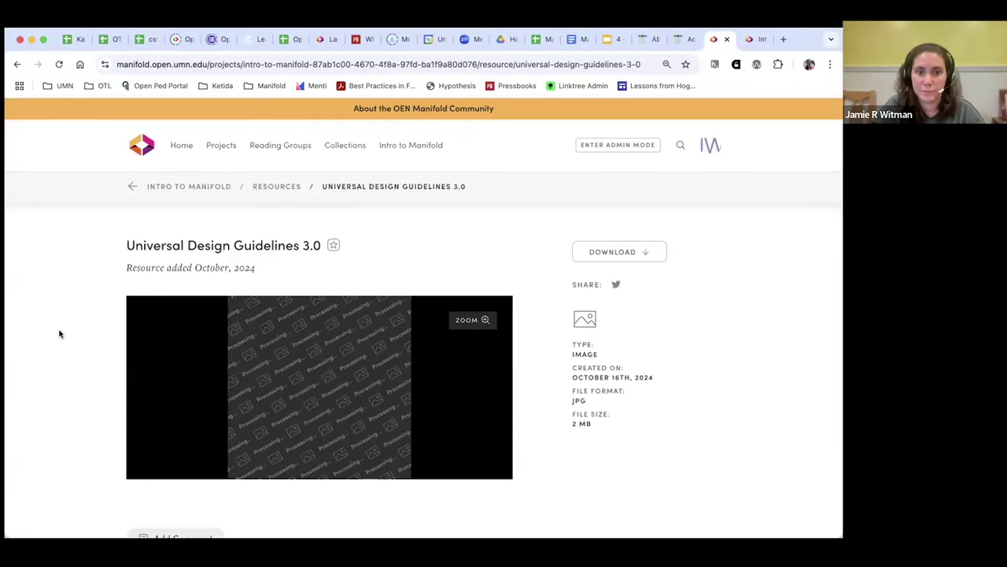
pyautogui.scroll(-1, 299, 291)
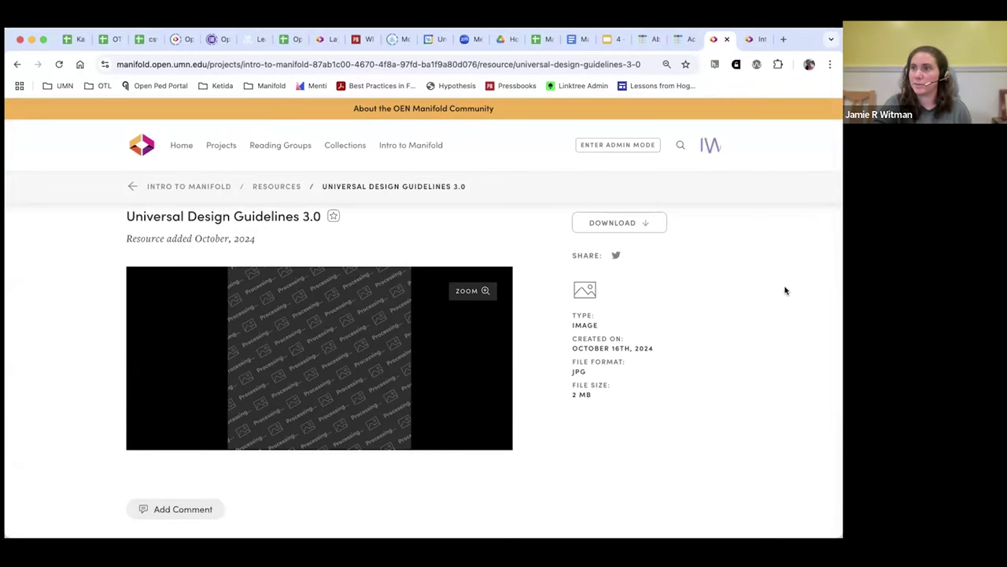
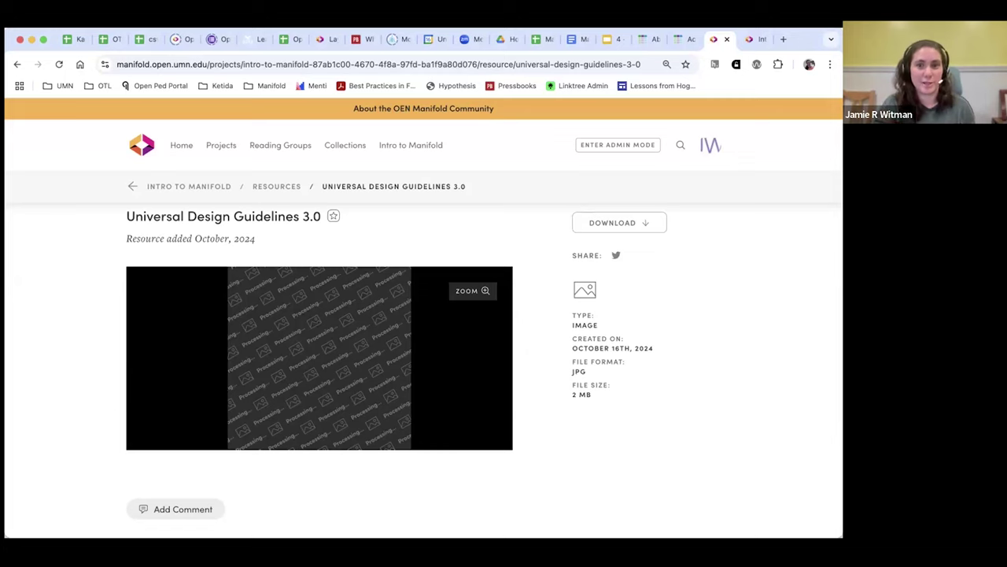
# Step: Return to the Intro to Manifold project page and scroll to Resources showing Universal Design Guidelines 3.0
pyautogui.scroll(-3, 60, 268)
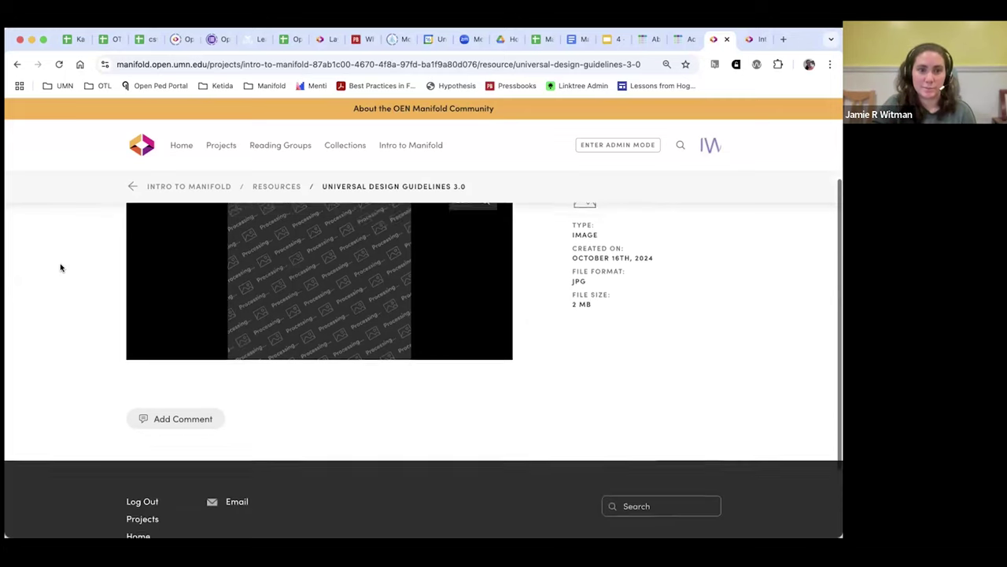
pyautogui.scroll(4, 56, 270)
pyautogui.click(179, 187)
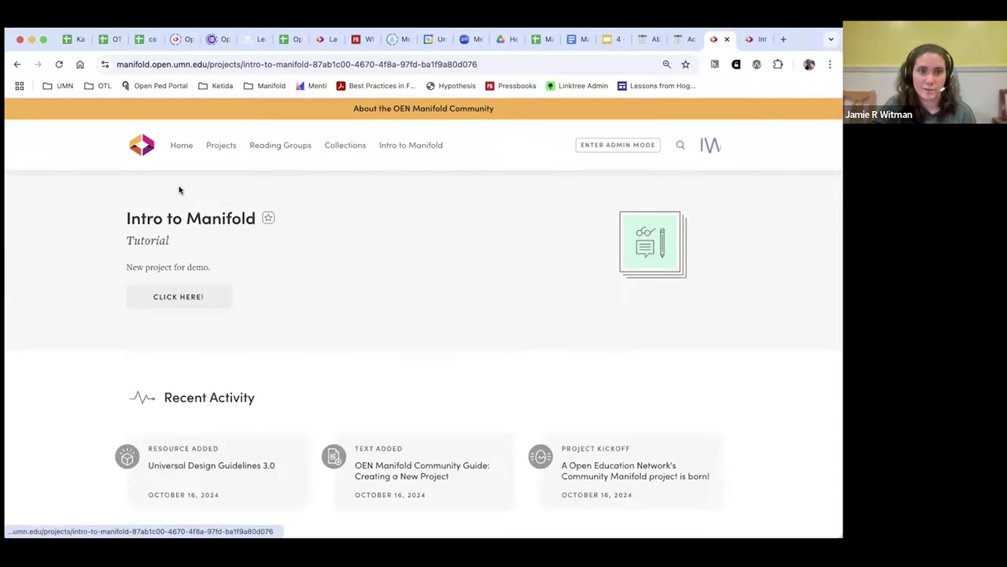
pyautogui.scroll(-2, 60, 290)
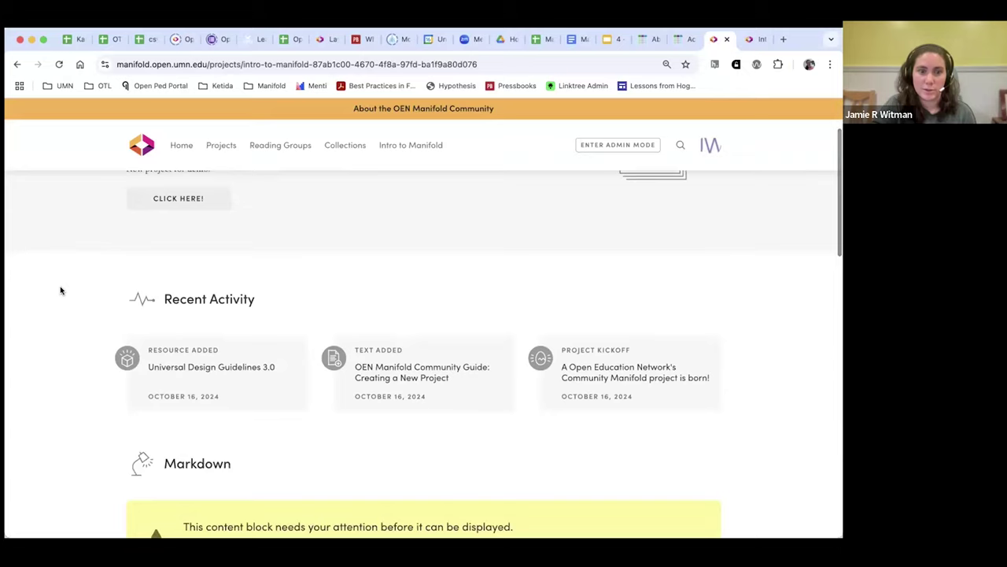
pyautogui.scroll(-10, 61, 290)
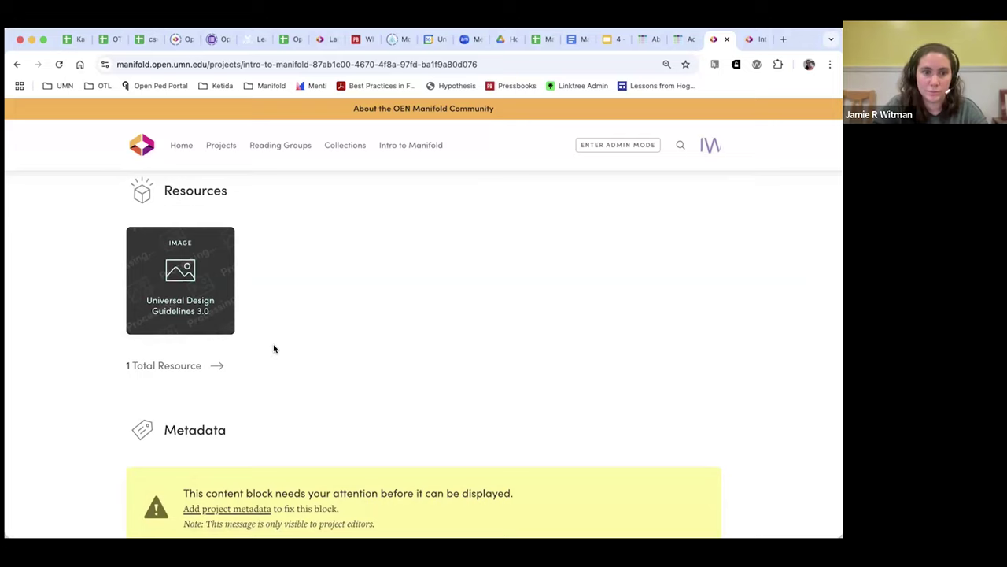
pyautogui.scroll(1, 273, 348)
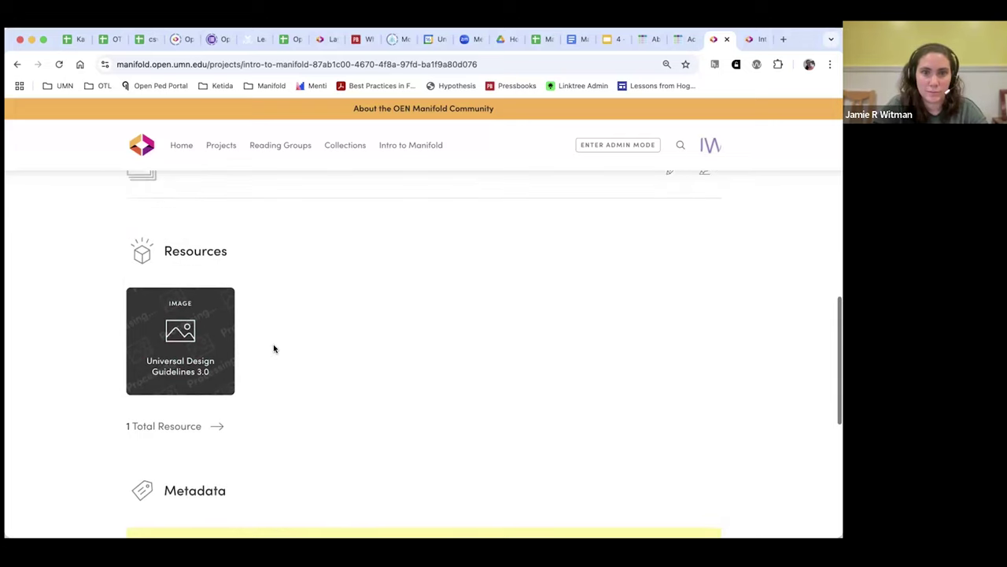
# Step: Enter admin mode and open the Universal Design Guidelines 3.0 resource from the project's Resources list
pyautogui.click(619, 146)
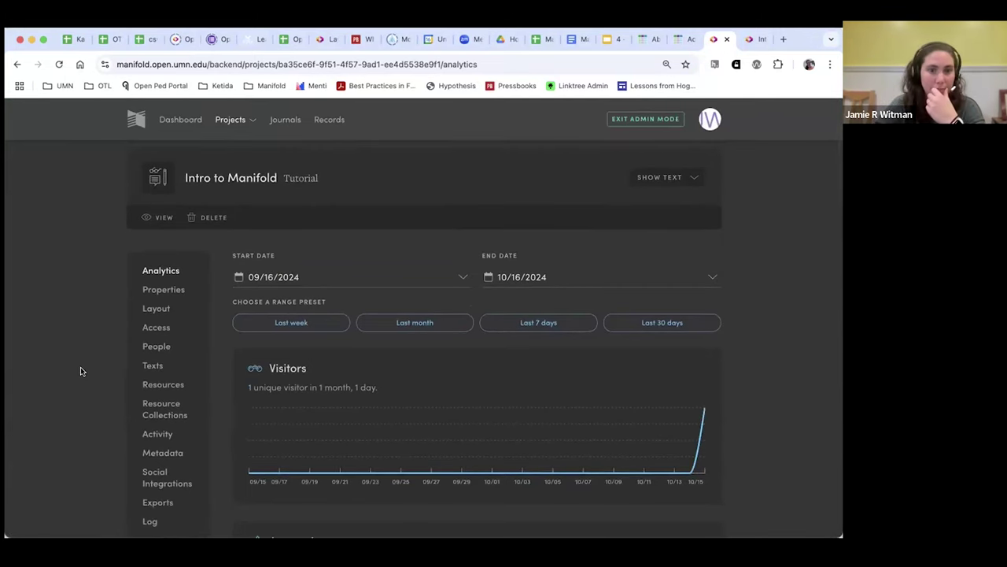
pyautogui.scroll(-3, 80, 371)
pyautogui.click(173, 266)
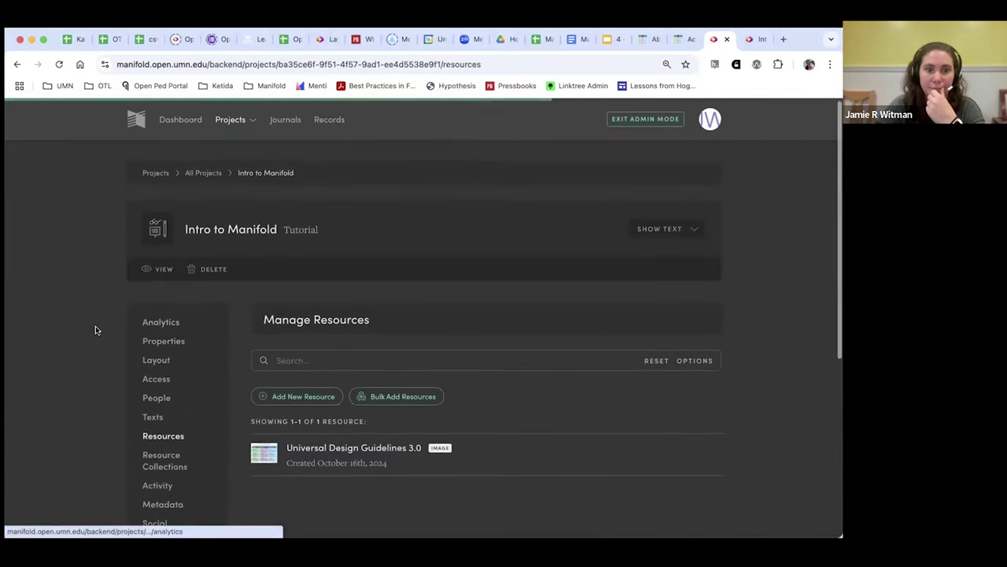
pyautogui.scroll(-2, 89, 330)
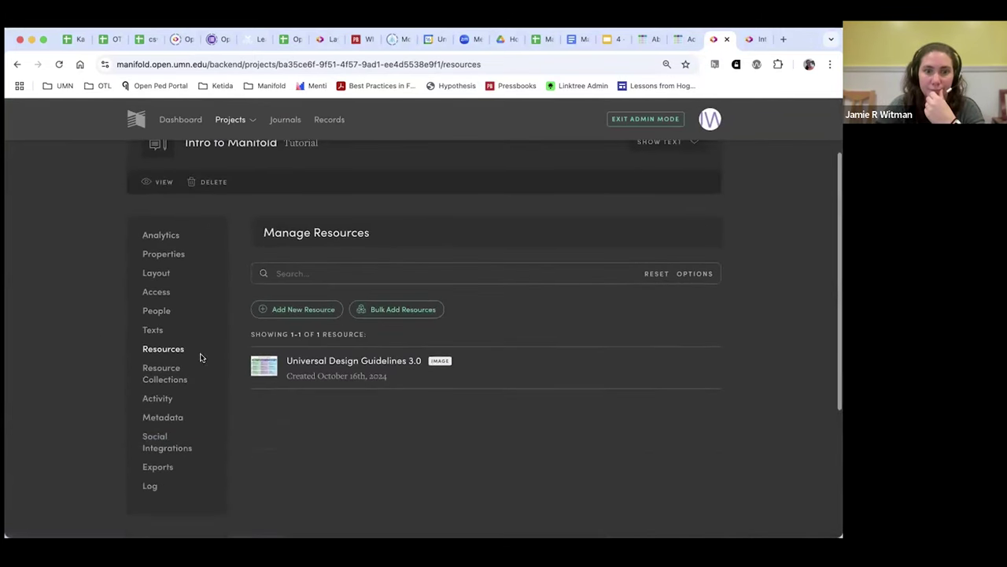
pyautogui.click(349, 364)
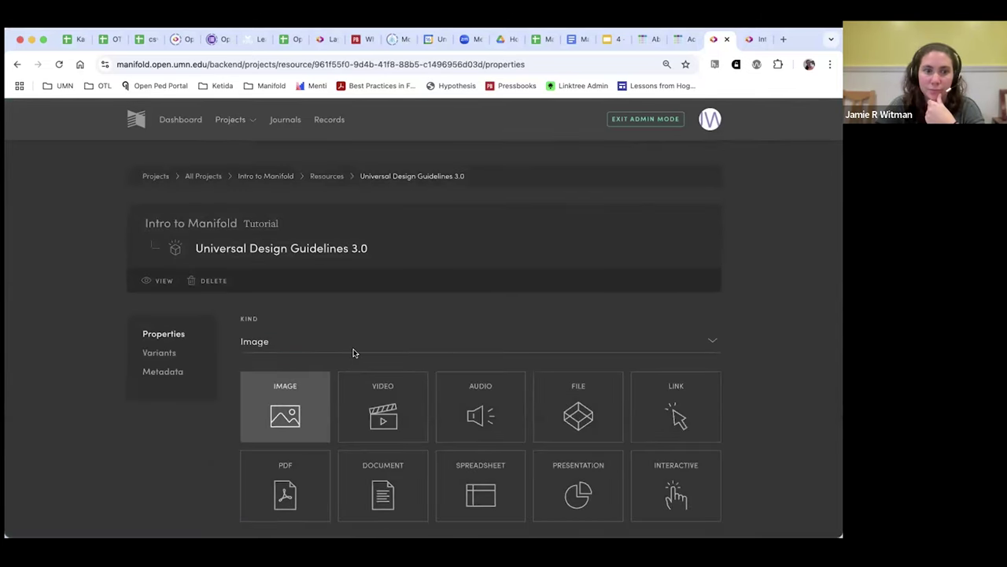
pyautogui.scroll(-1, 355, 339)
pyautogui.scroll(-2, 166, 362)
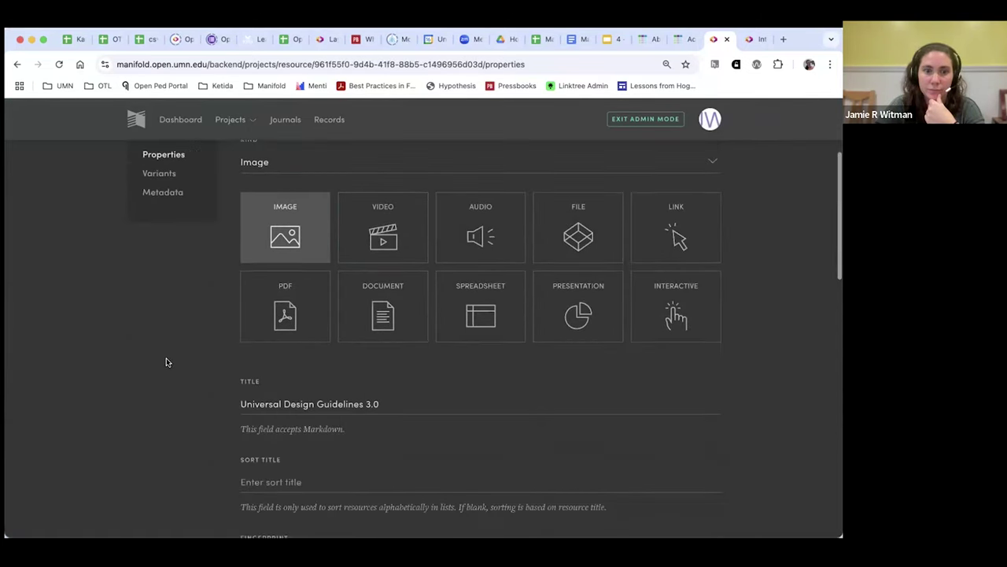
pyautogui.scroll(2, 168, 271)
# Step: Look through the resource's Metadata, Properties and Variants tabs, ending back on Metadata
pyautogui.click(167, 271)
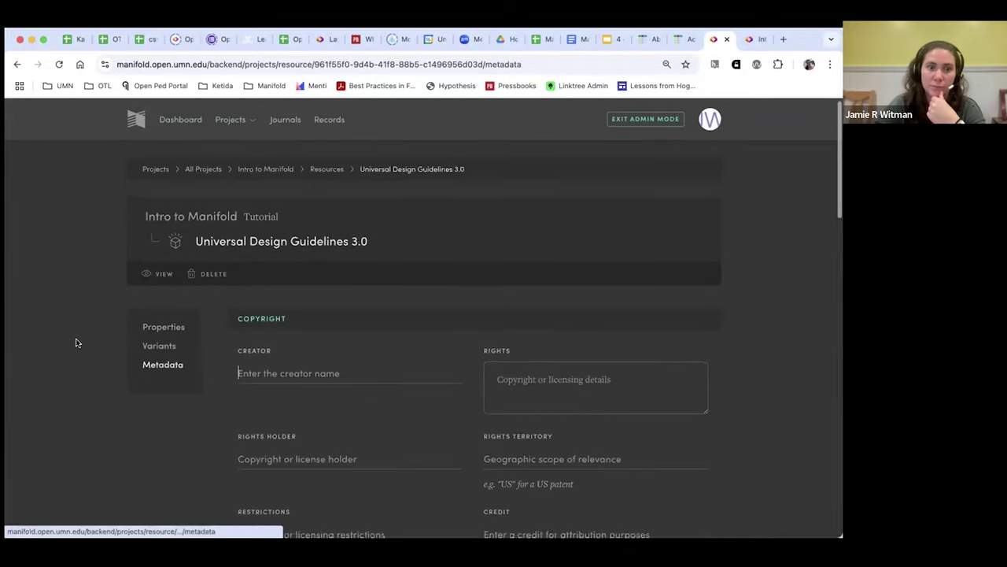
pyautogui.scroll(-3, 74, 342)
pyautogui.scroll(-2, 75, 339)
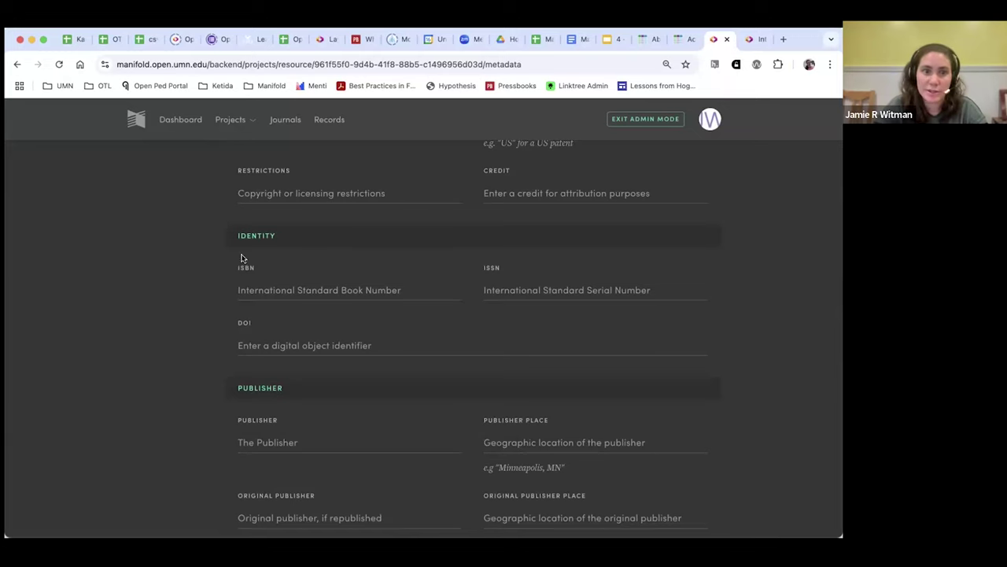
pyautogui.scroll(3, 253, 258)
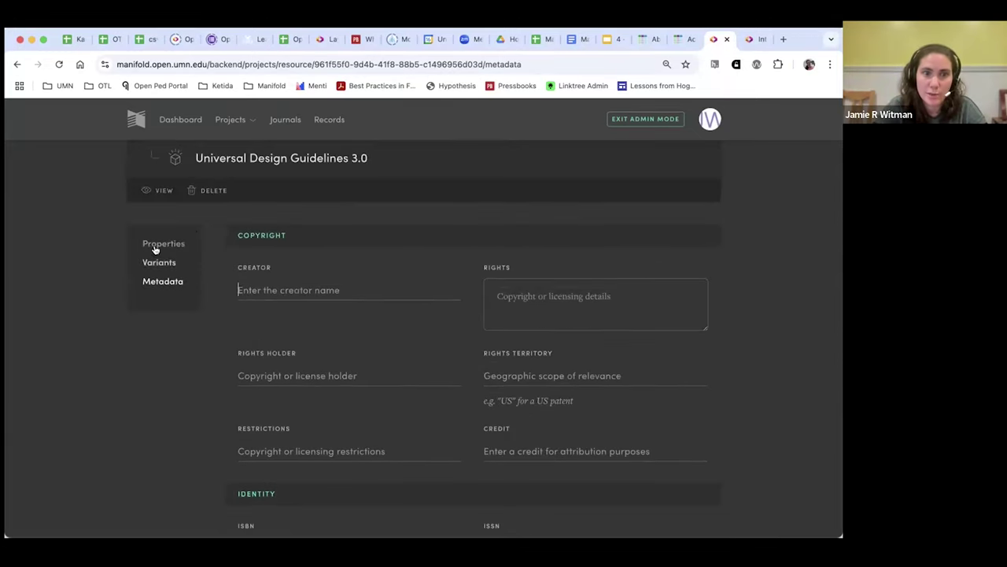
pyautogui.click(146, 248)
pyautogui.click(160, 277)
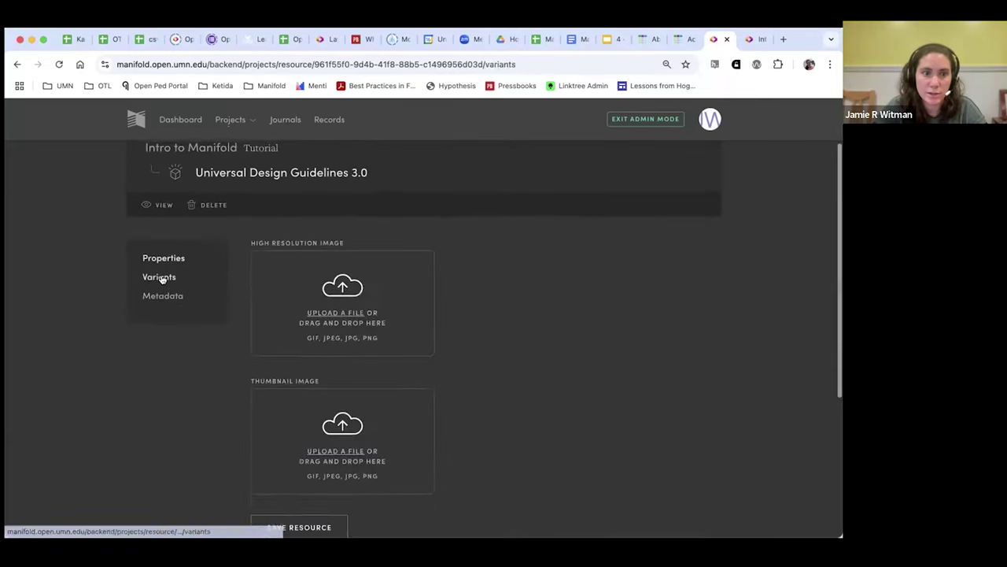
pyautogui.click(169, 290)
# Step: Scroll the metadata form past Creator down to the empty Alt Text field and select it
pyautogui.scroll(-2, 80, 330)
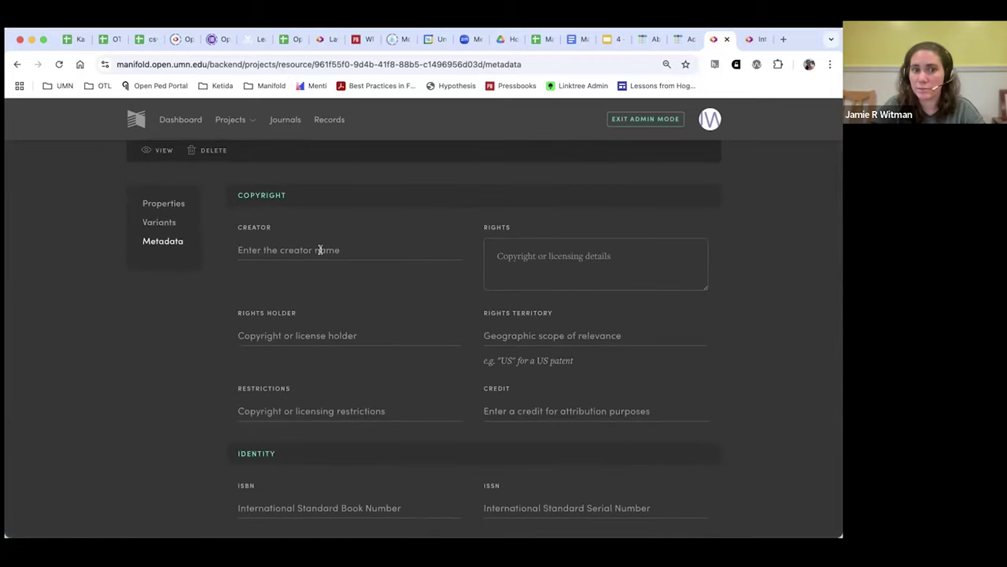
pyautogui.click(318, 249)
pyautogui.scroll(-4, 254, 277)
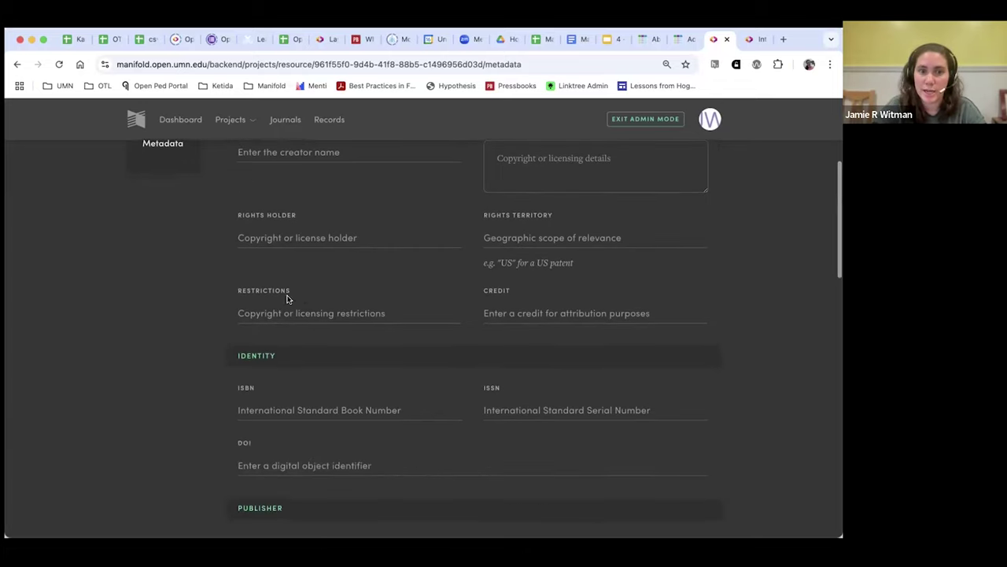
pyautogui.scroll(-2, 183, 303)
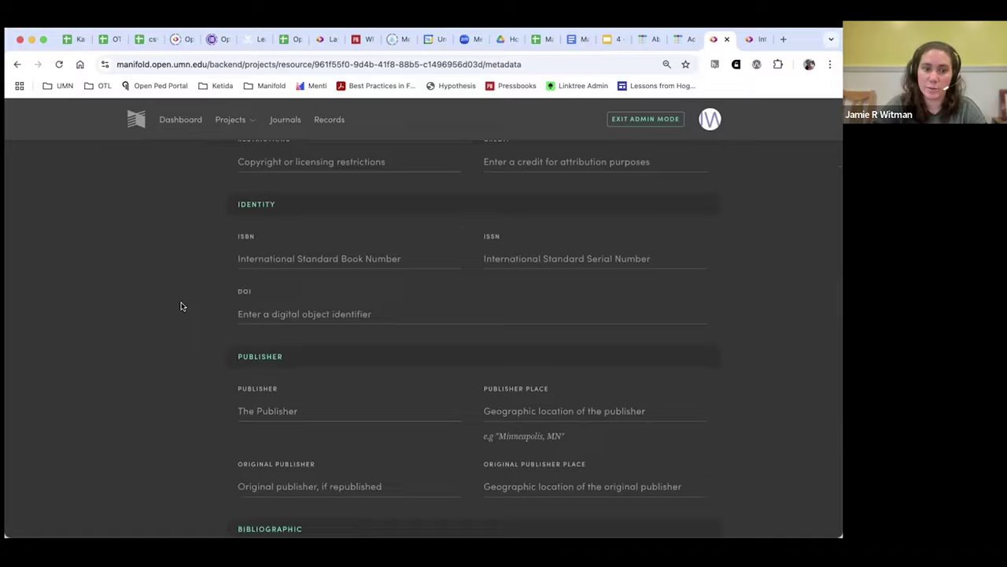
pyautogui.scroll(-6, 165, 300)
pyautogui.scroll(6, 154, 298)
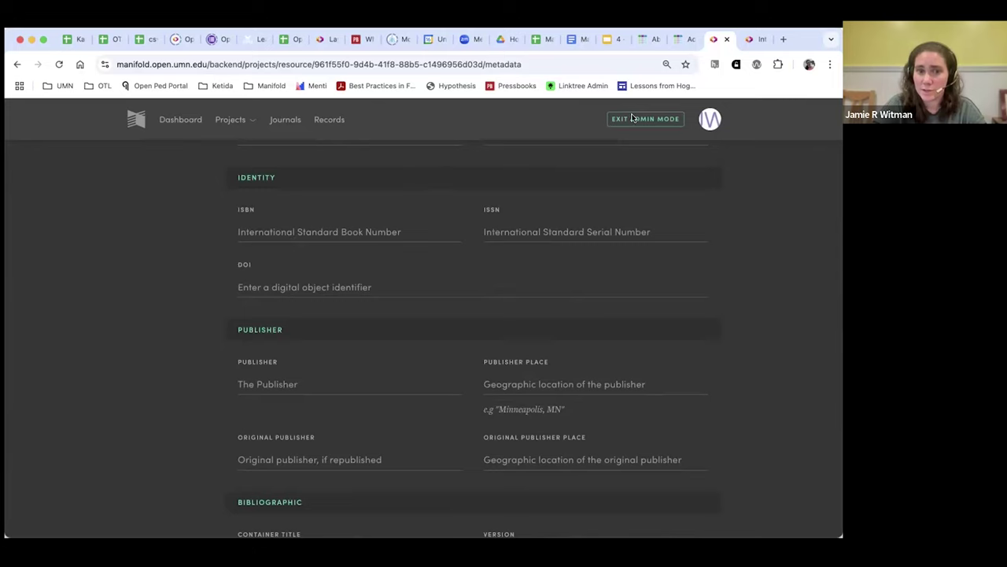
pyautogui.scroll(-3, 245, 254)
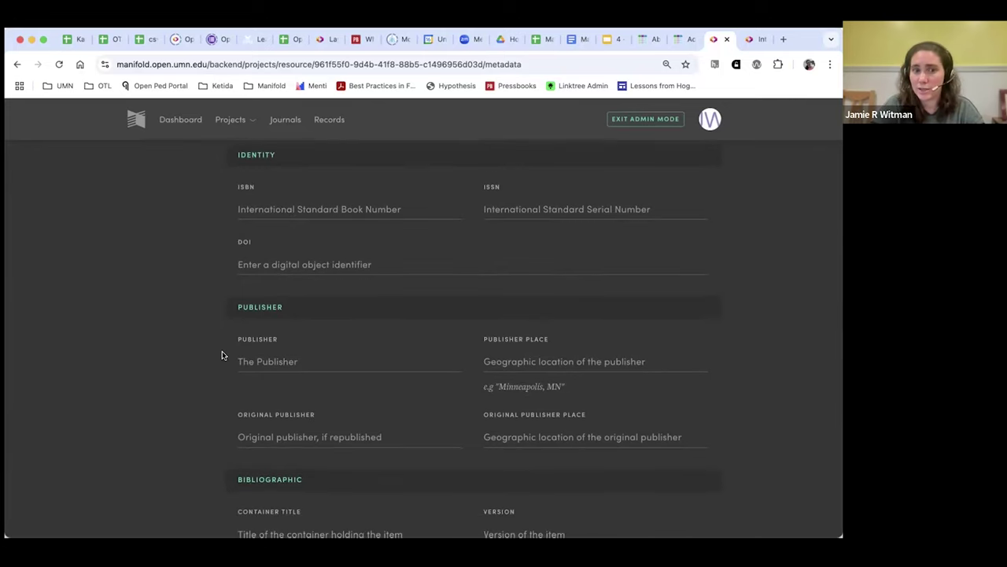
pyautogui.scroll(-10, 224, 296)
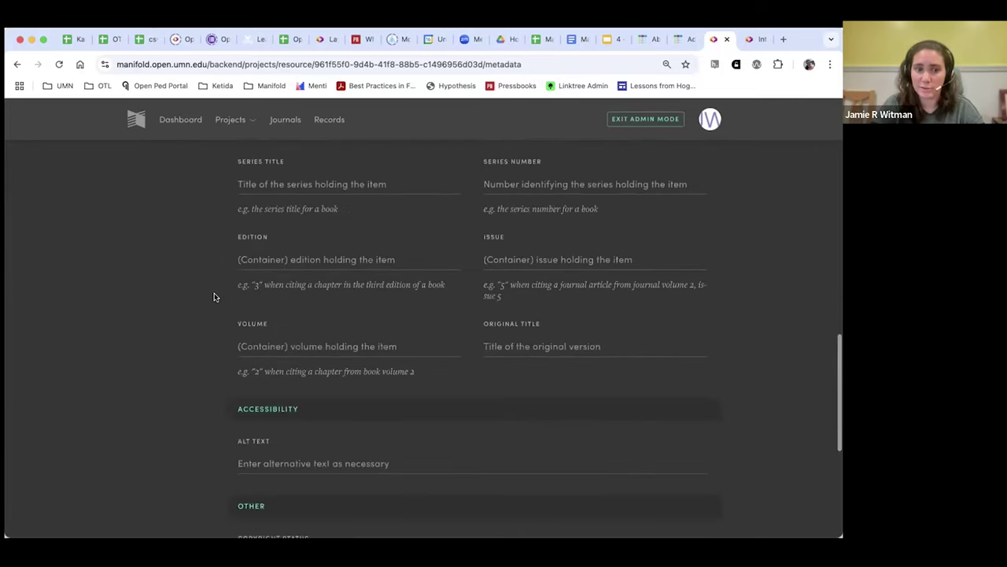
pyautogui.scroll(-5, 236, 284)
pyautogui.click(266, 299)
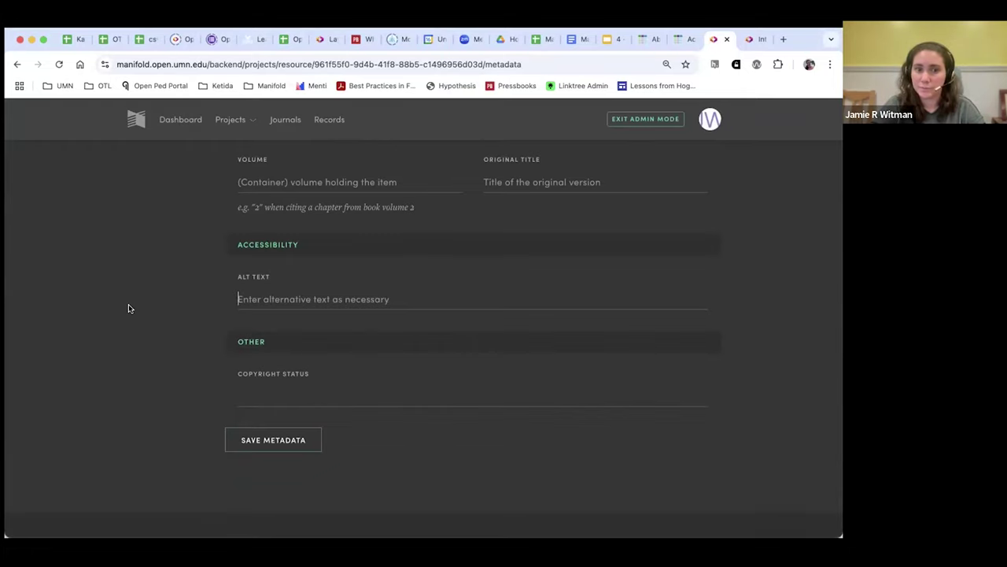
pyautogui.scroll(-3, 354, 330)
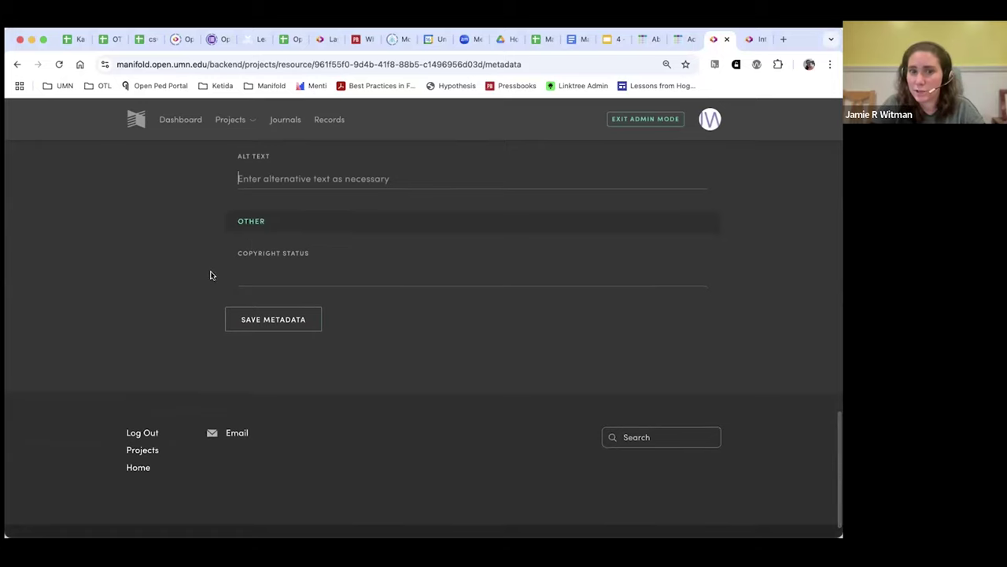
pyautogui.scroll(2, 200, 291)
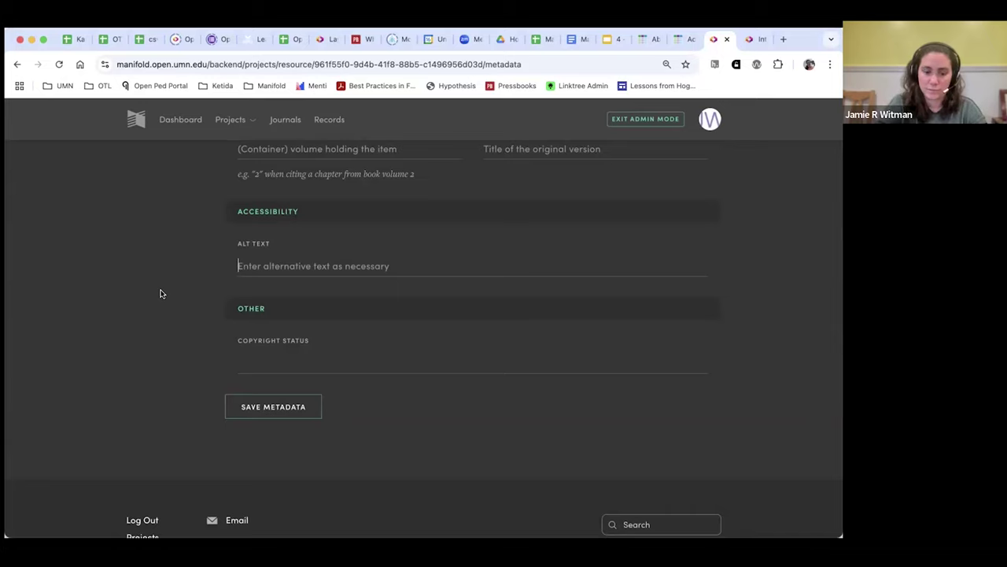
# Step: Enter 'UDL Guidelines 3.0 chart.' as the image's alt text
pyautogui.write('UDL G')
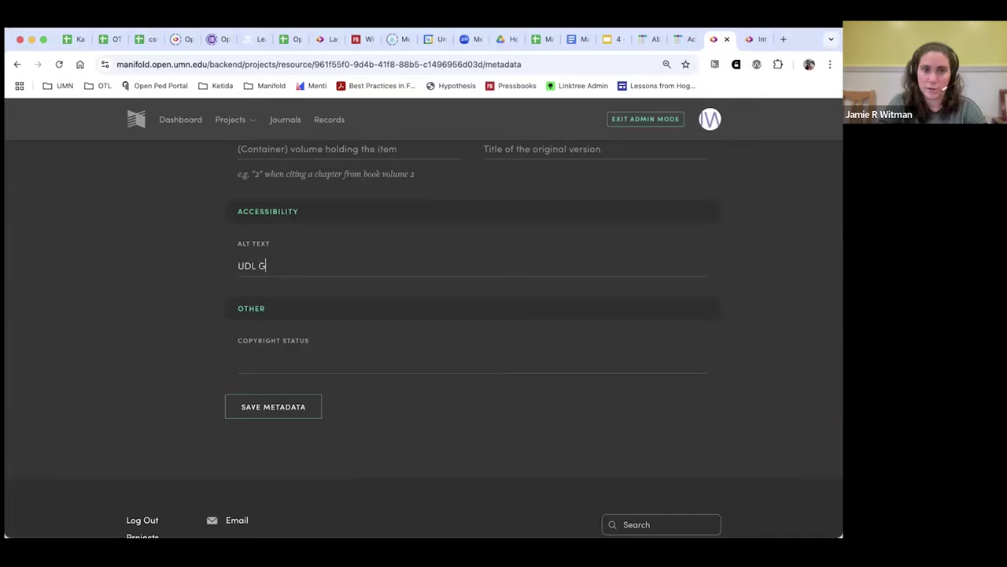
pyautogui.write('uidelines 3.0 chart.')
pyautogui.scroll(-2, 464, 362)
pyautogui.scroll(8, 304, 344)
pyautogui.scroll(10, 303, 343)
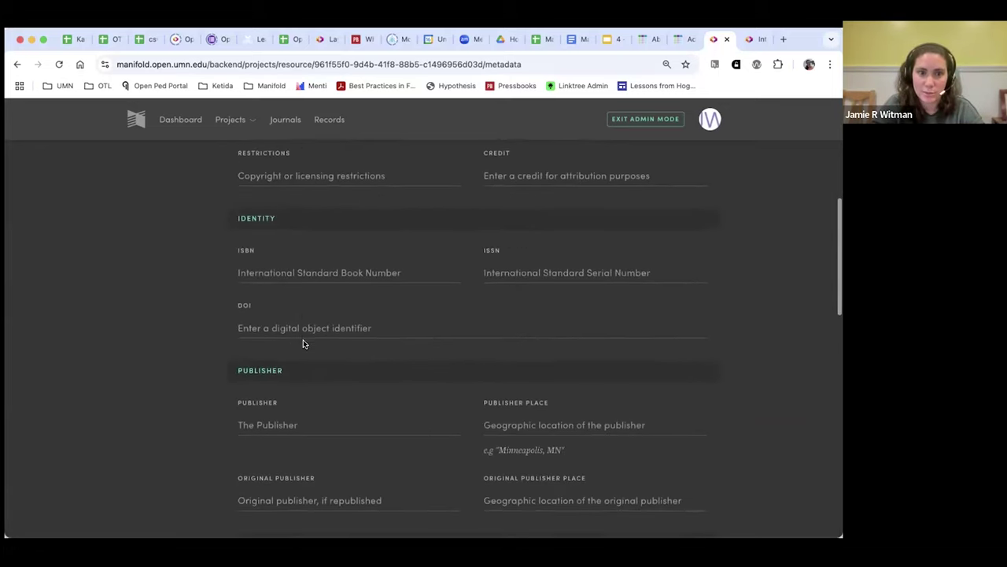
pyautogui.scroll(1, 303, 343)
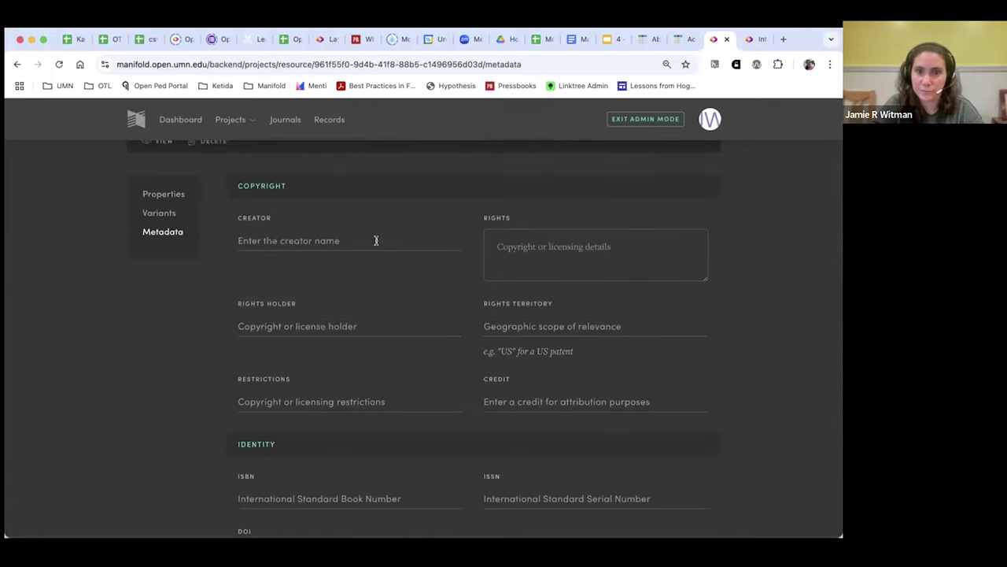
# Step: Set the Rights field to 'Copyright of CAST' and save the metadata
pyautogui.click(506, 249)
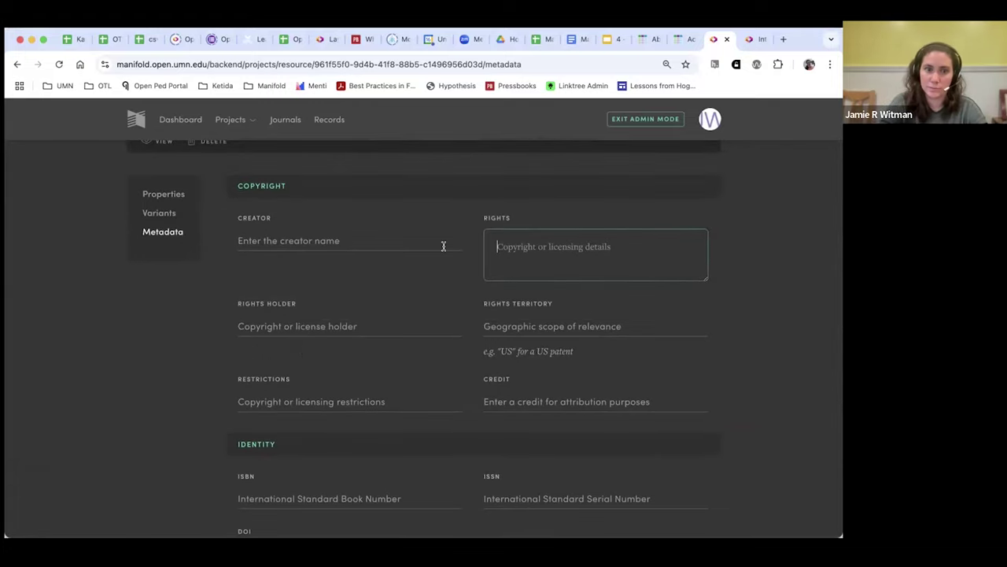
pyautogui.write('Copyro')
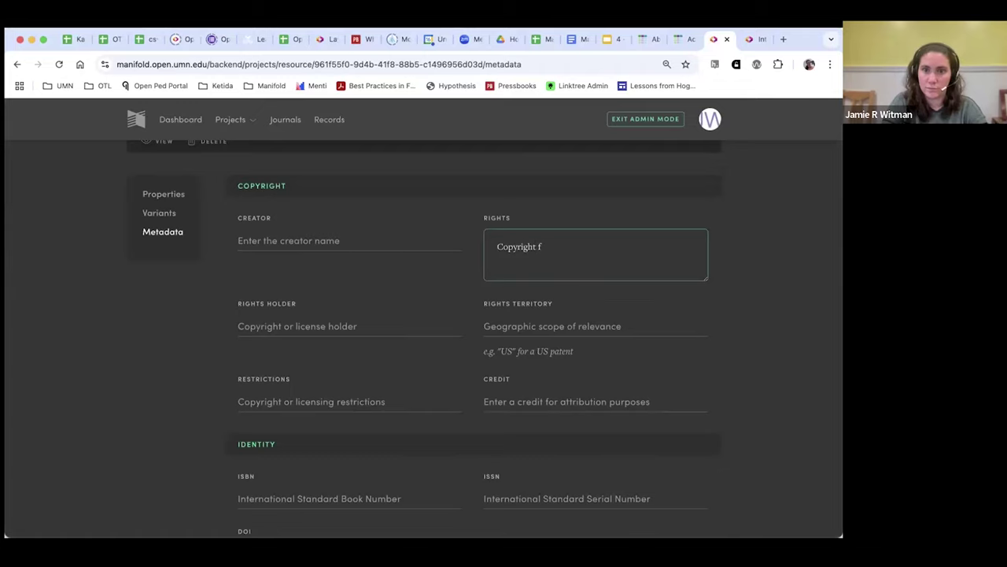
pyautogui.write('ght of AS')
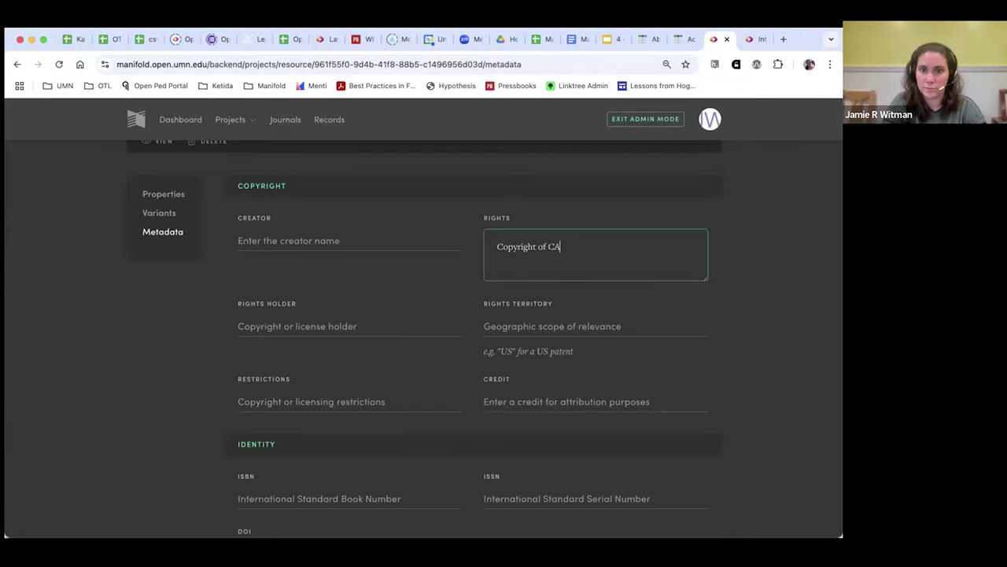
pyautogui.write('T')
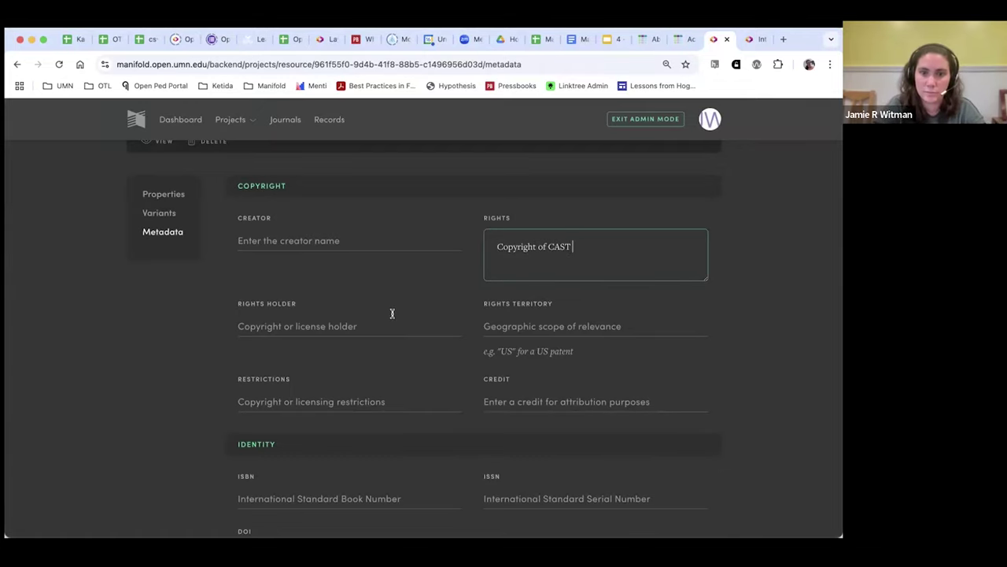
pyautogui.scroll(-1, 397, 314)
pyautogui.scroll(-1, 220, 326)
pyautogui.scroll(-15, 210, 326)
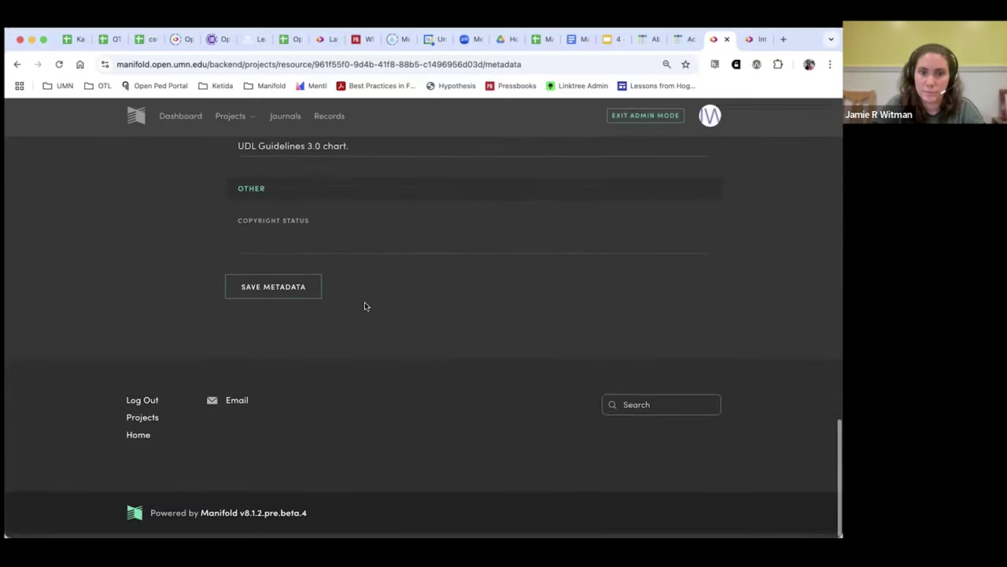
pyautogui.click(277, 291)
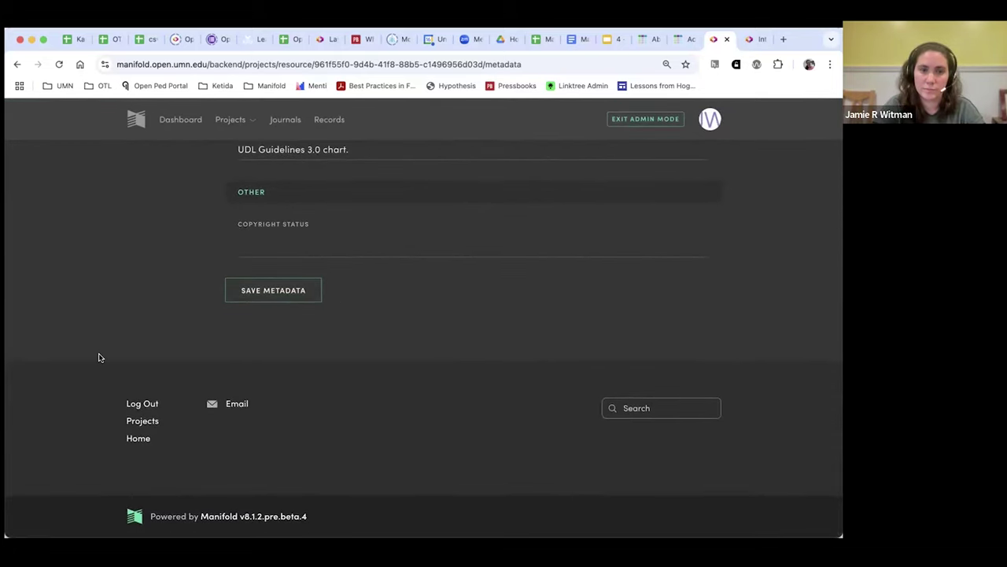
# Step: Open the resource's public page and confirm it lists Rights 'Copyright of CAST', JPG, 2 MB
pyautogui.scroll(12, 384, 317)
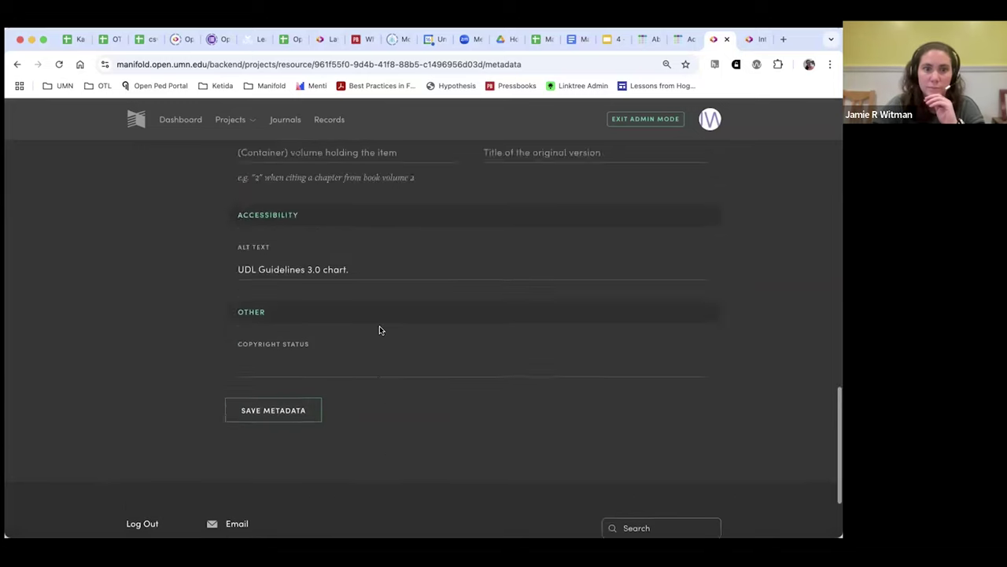
pyautogui.click(169, 149)
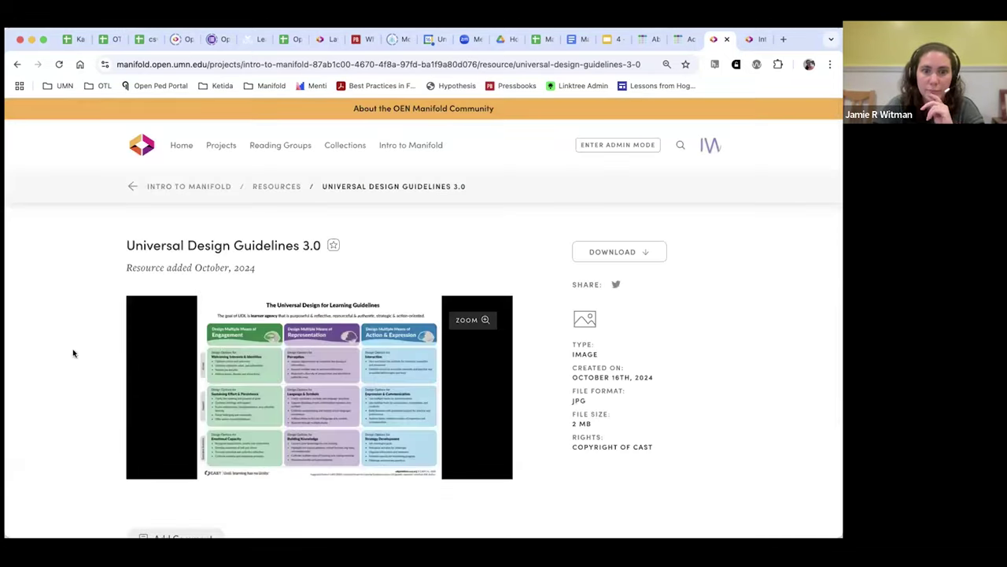
pyautogui.scroll(-2, 162, 344)
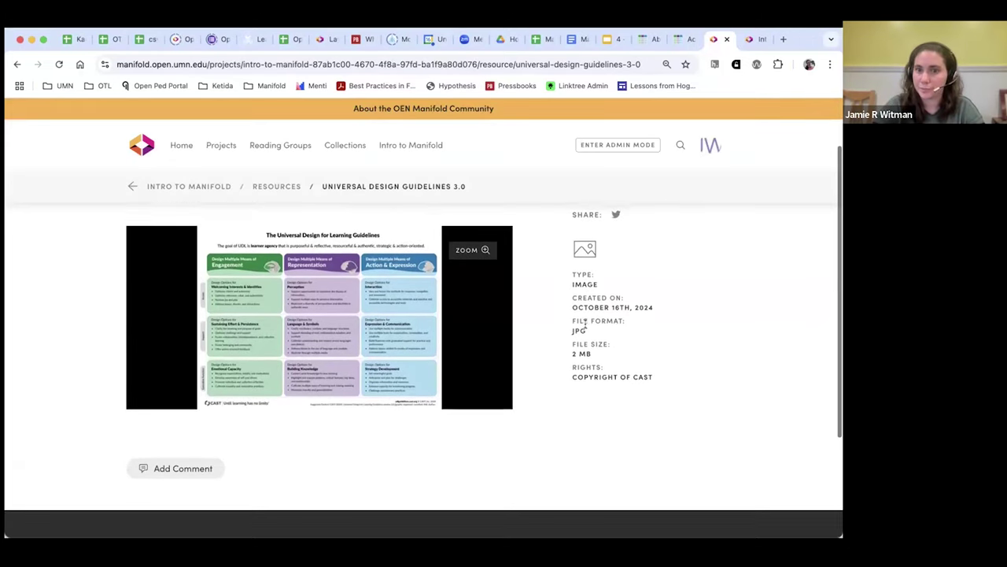
pyautogui.scroll(2, 409, 307)
pyautogui.scroll(-3, 314, 291)
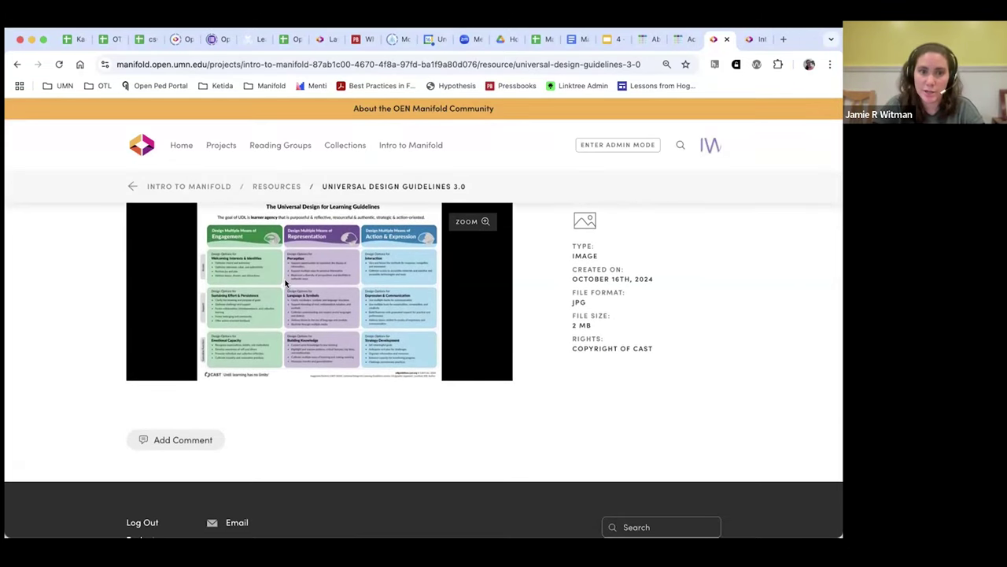
pyautogui.scroll(-2, 582, 315)
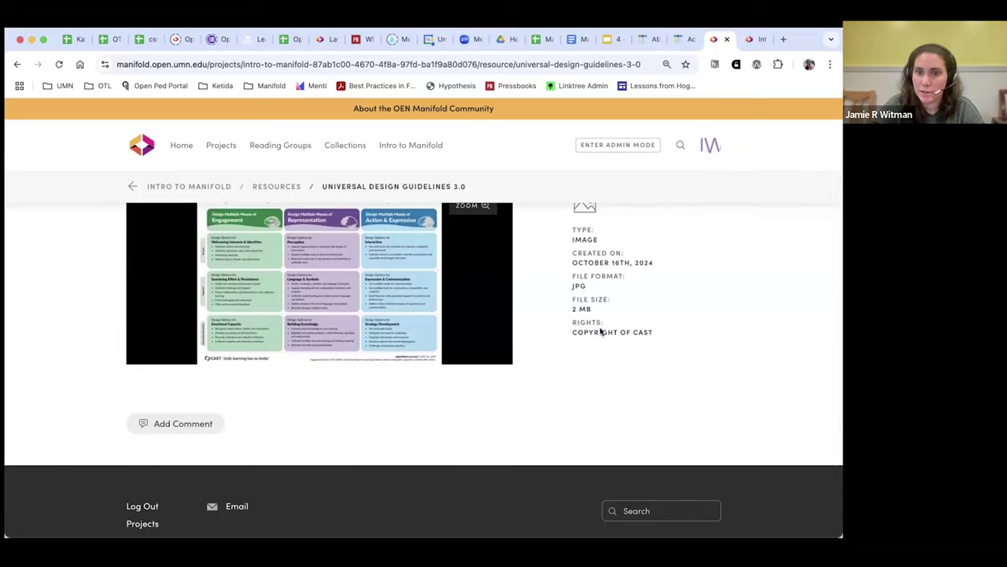
pyautogui.scroll(1, 604, 311)
pyautogui.scroll(1, 610, 292)
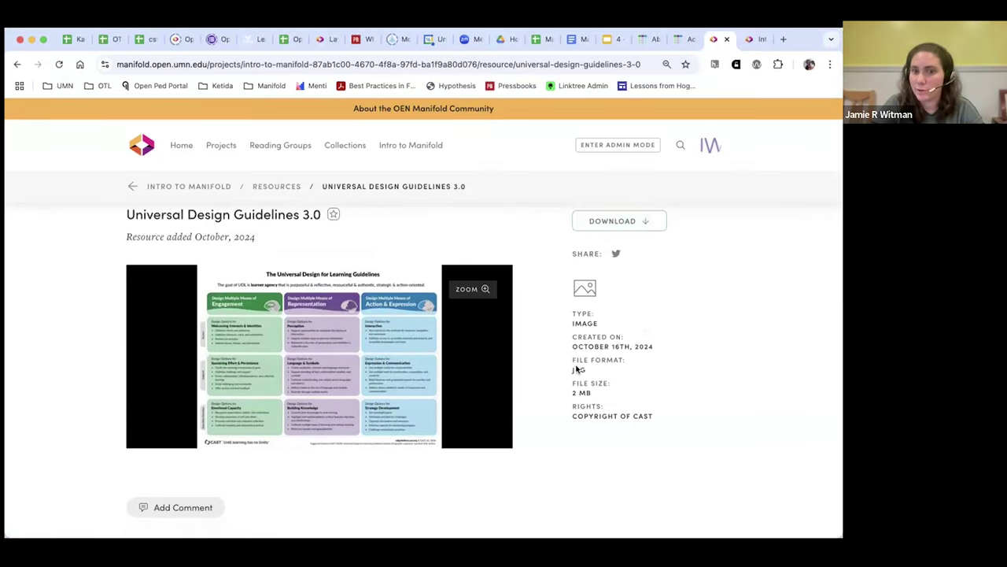
pyautogui.scroll(-2, 586, 387)
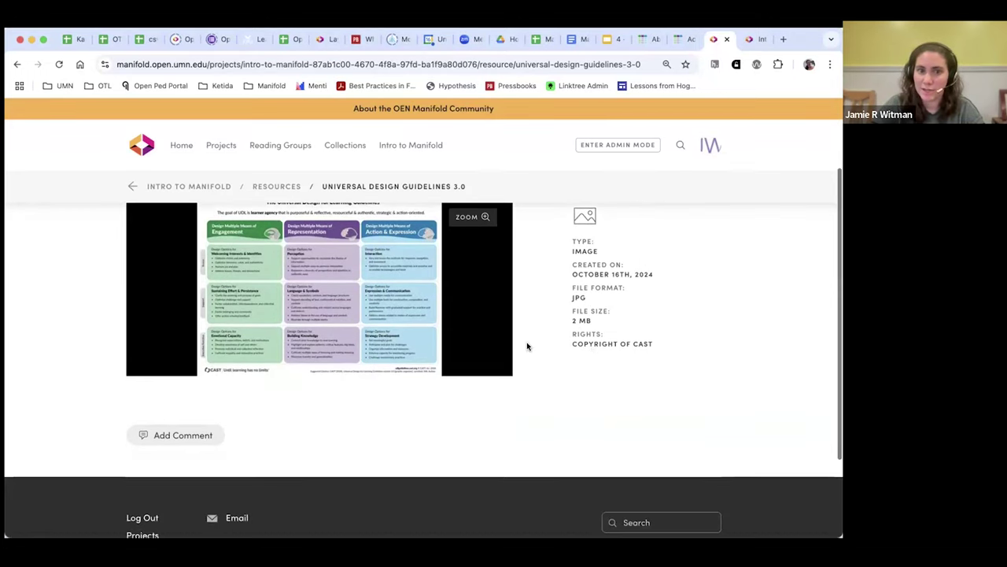
pyautogui.scroll(-1, 602, 381)
pyautogui.scroll(5, 591, 369)
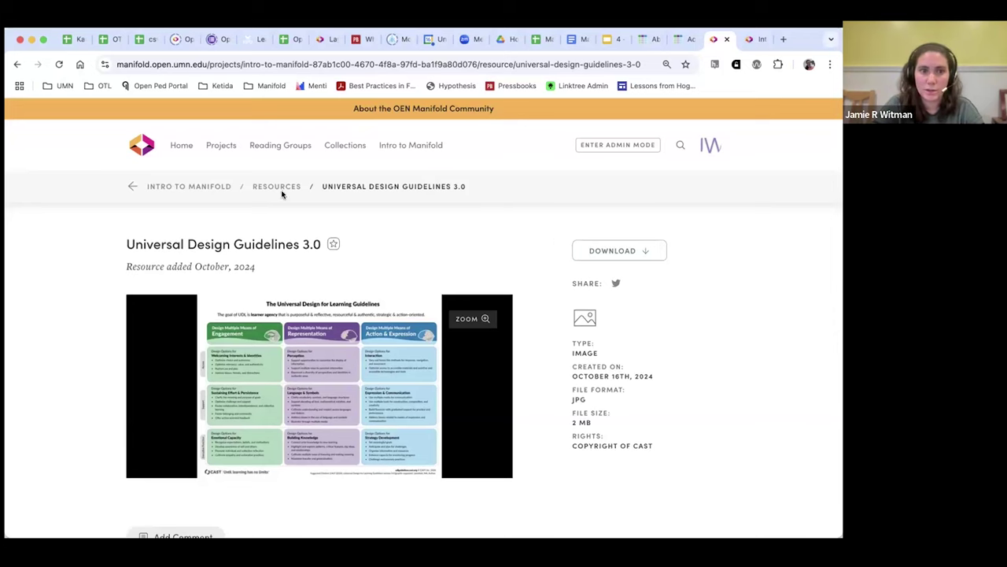
# Step: From the dashboard, open Intro to Manifold's admin Metadata page and review its empty copyright fields
pyautogui.click(181, 145)
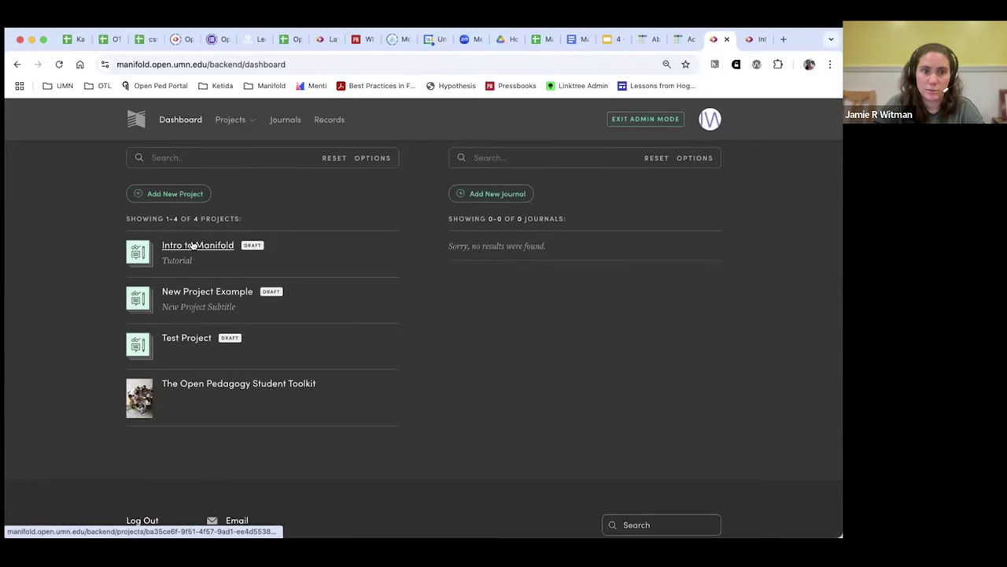
pyautogui.click(193, 245)
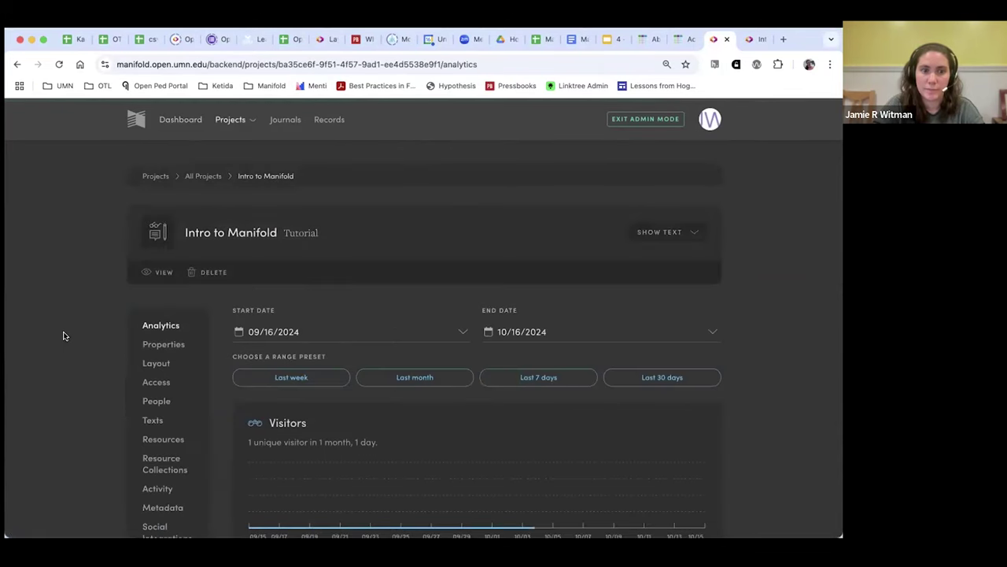
pyautogui.scroll(-3, 64, 336)
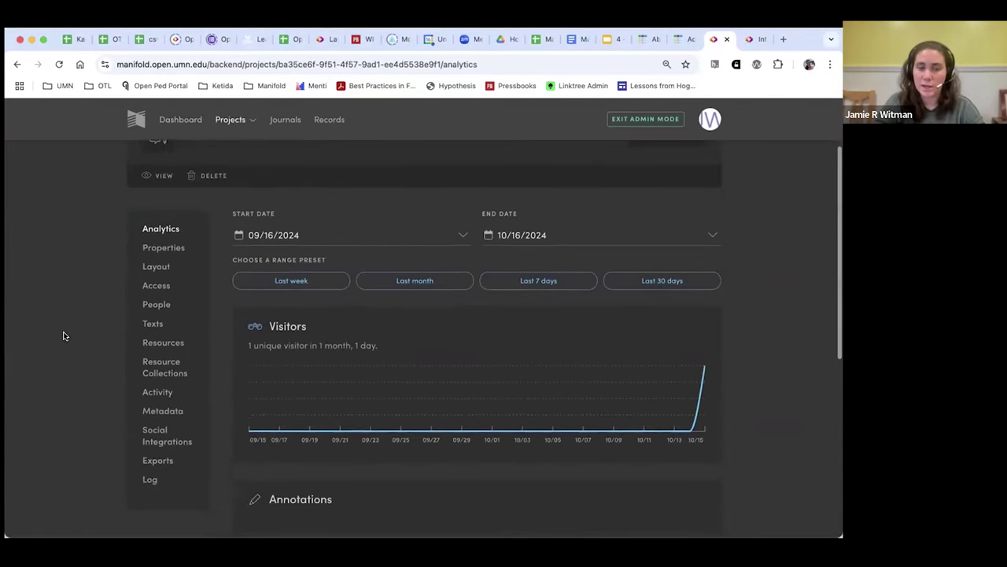
pyautogui.scroll(-1, 65, 336)
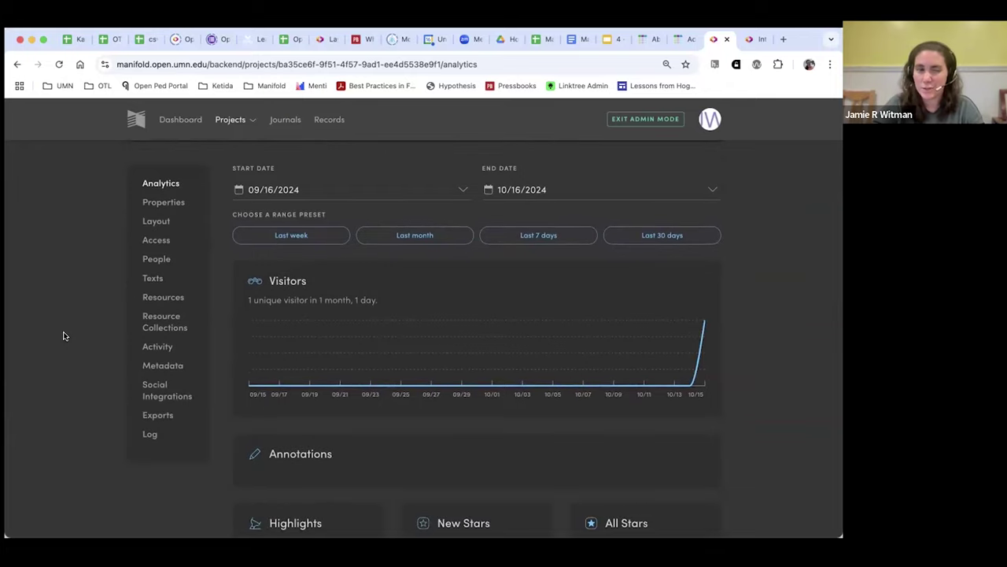
pyautogui.scroll(-1, 64, 336)
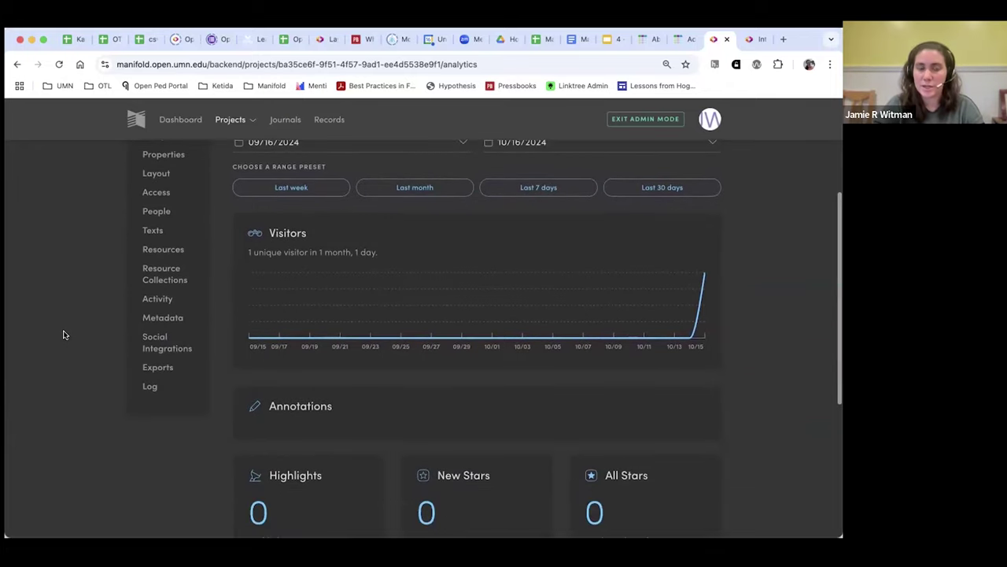
pyautogui.click(175, 321)
pyautogui.scroll(-2, 106, 327)
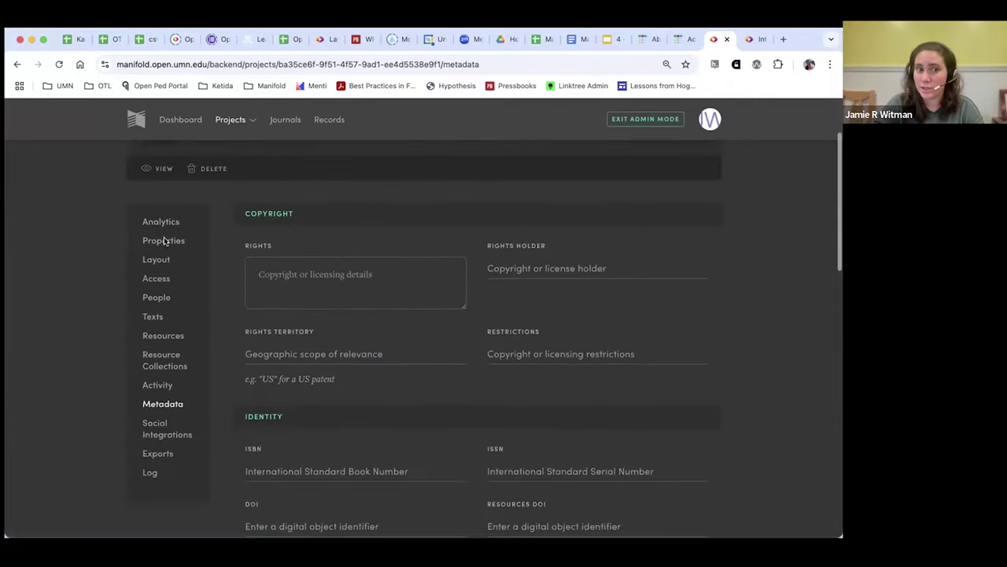
pyautogui.scroll(-1, 167, 228)
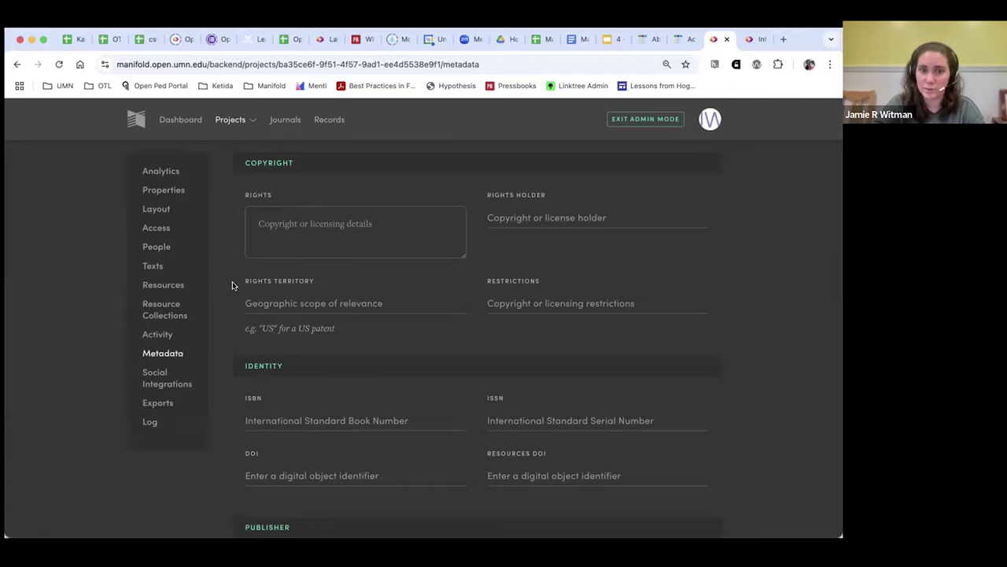
pyautogui.scroll(-1, 228, 283)
pyautogui.scroll(3, 227, 283)
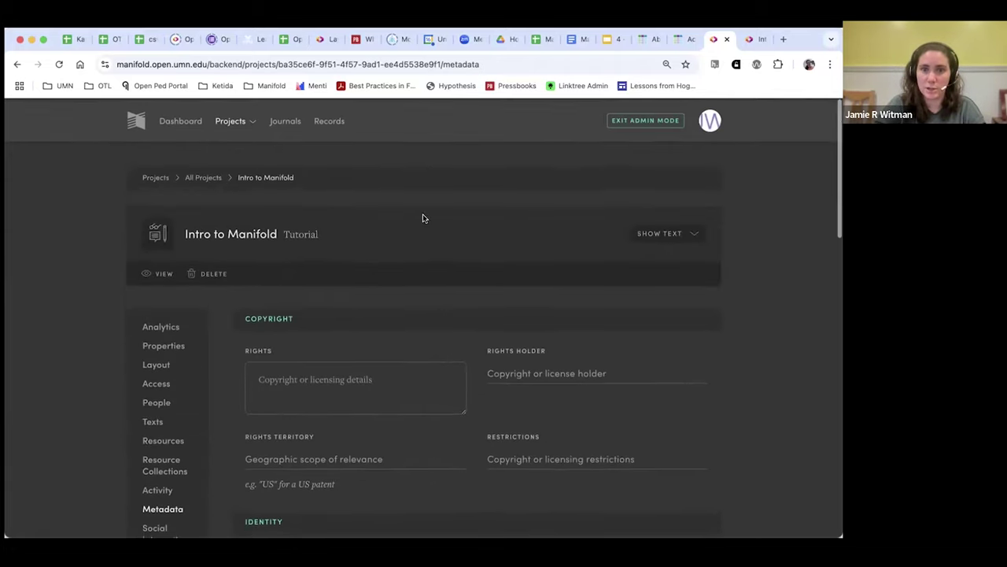
# Step: Log out of the admin account and log back in with the saved credentials
pyautogui.click(710, 121)
pyautogui.click(645, 307)
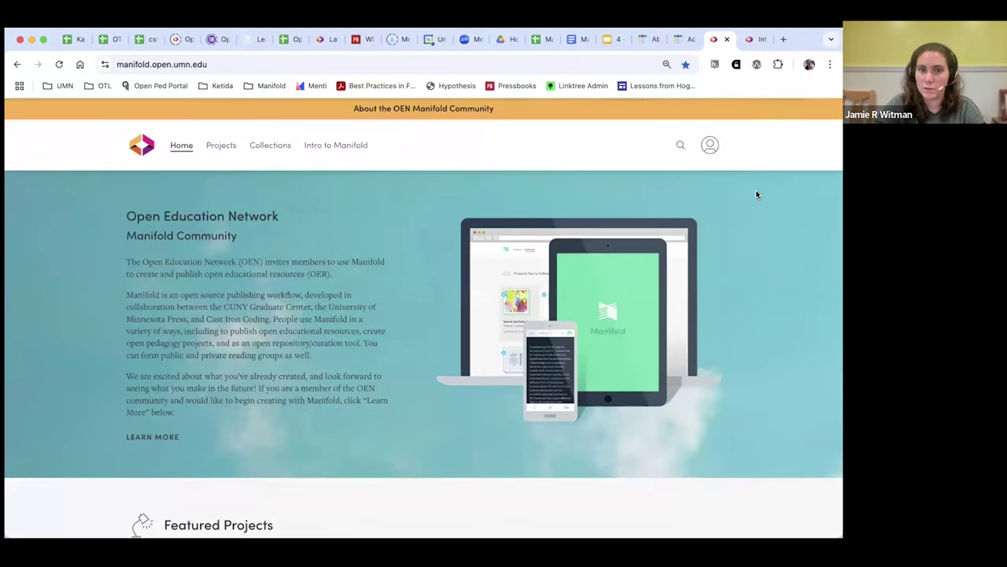
pyautogui.click(718, 147)
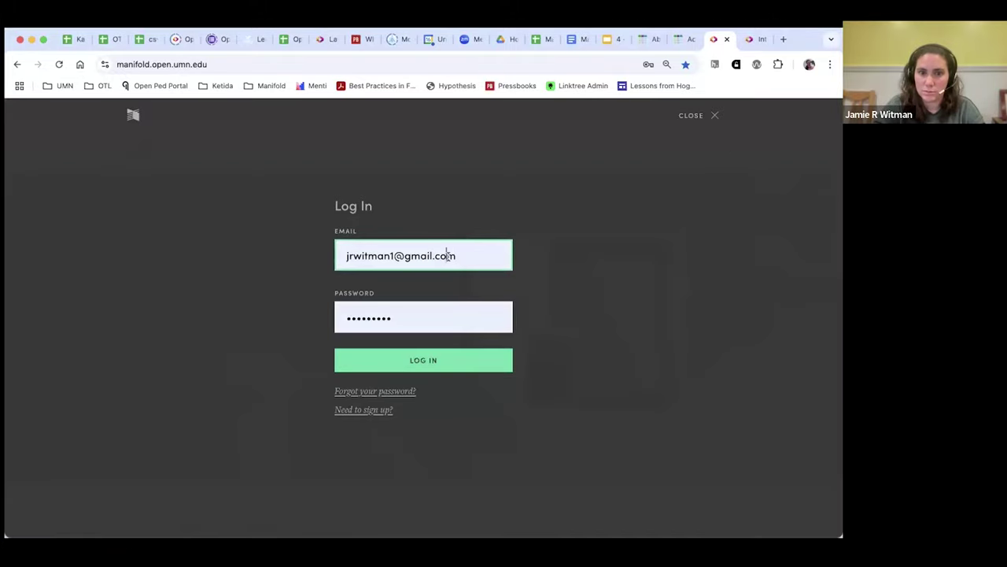
pyautogui.click(448, 255)
pyautogui.click(578, 313)
pyautogui.click(433, 360)
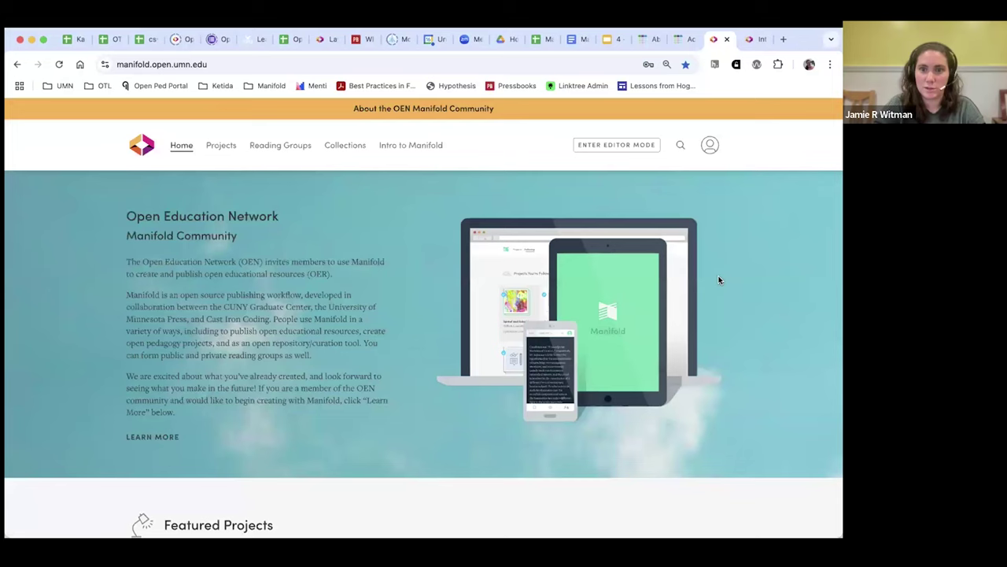
# Step: Enter editor mode to view the backend dashboard listing both projects
pyautogui.click(620, 146)
pyautogui.scroll(-1, 422, 322)
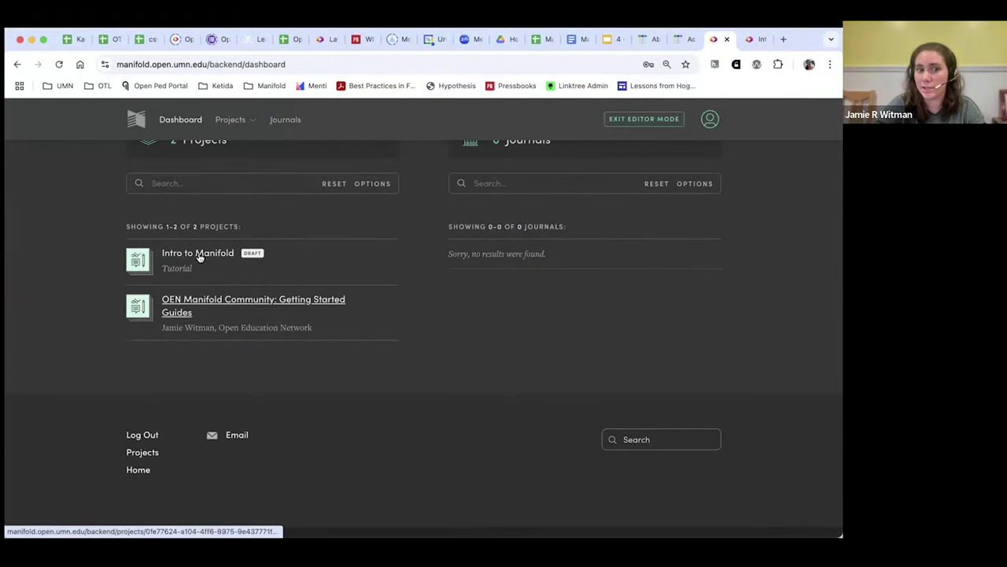
pyautogui.scroll(1, 325, 270)
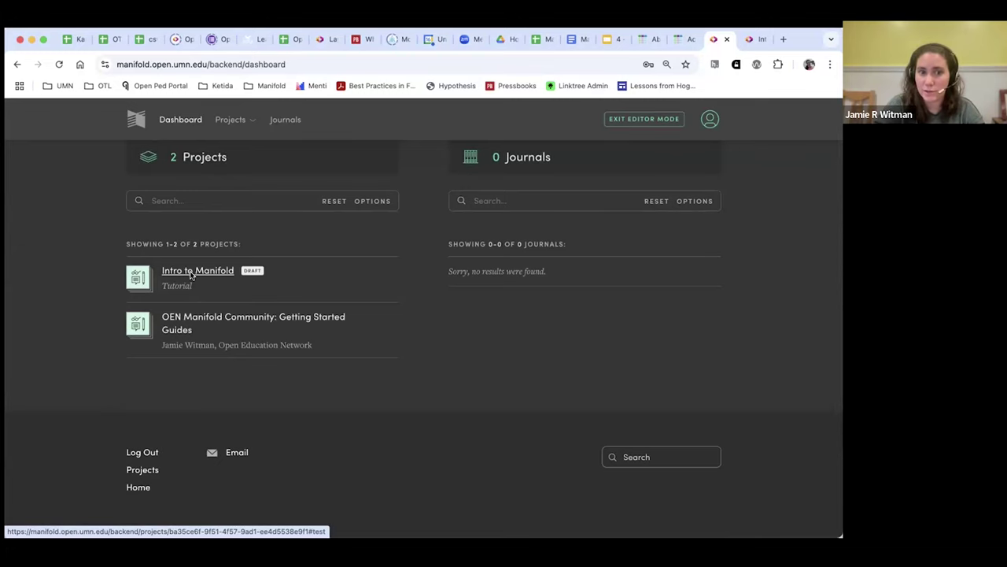
# Step: Open Intro to Manifold's backend and view its Layout and Texts pages
pyautogui.click(190, 272)
pyautogui.scroll(-3, 85, 271)
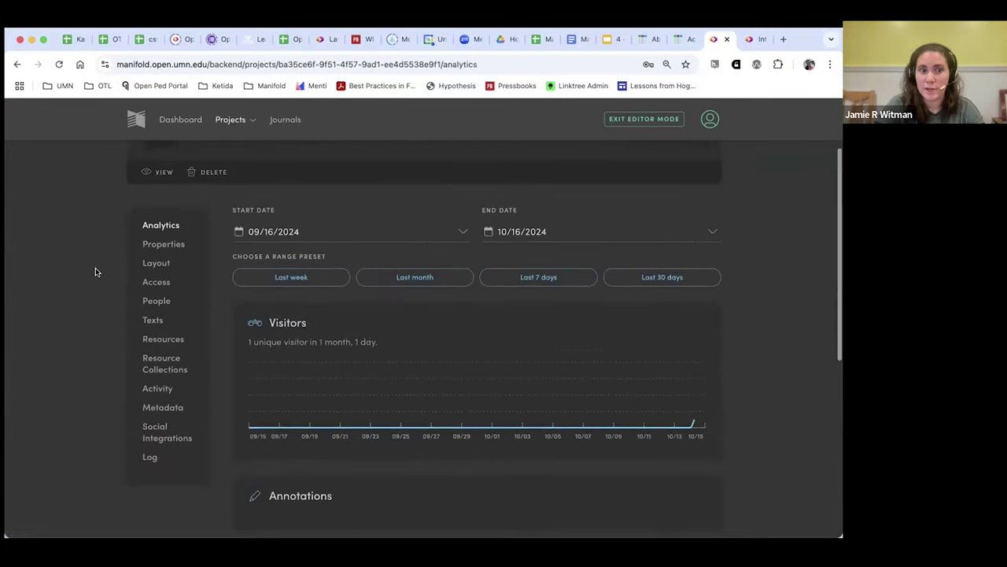
pyautogui.click(155, 263)
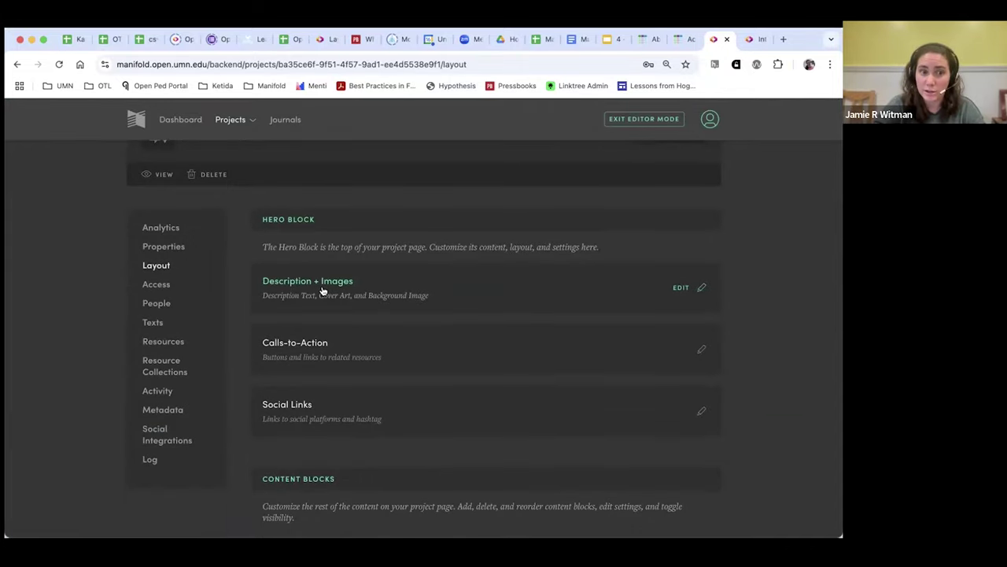
pyautogui.scroll(-1, 236, 288)
pyautogui.click(161, 285)
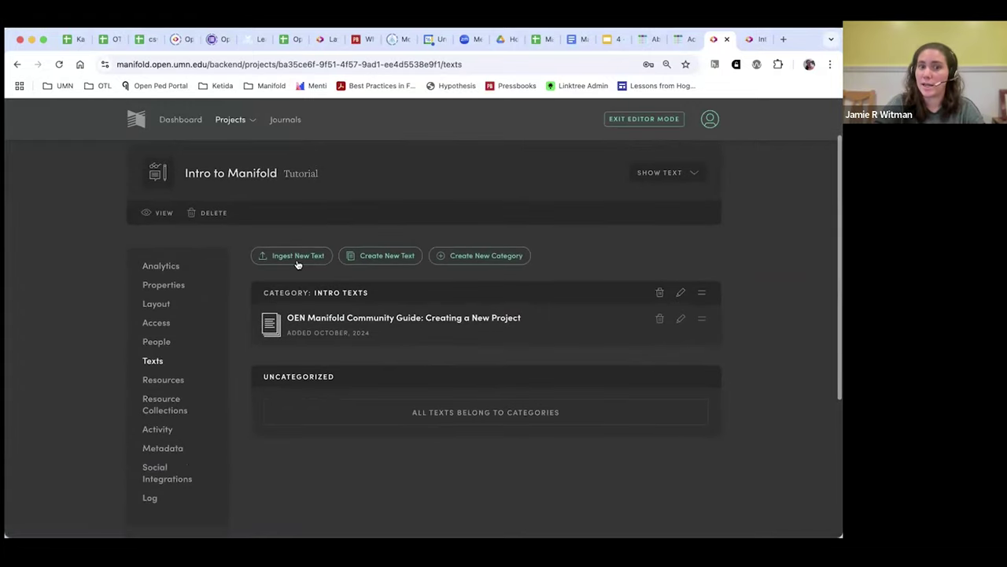
pyautogui.scroll(-2, 354, 289)
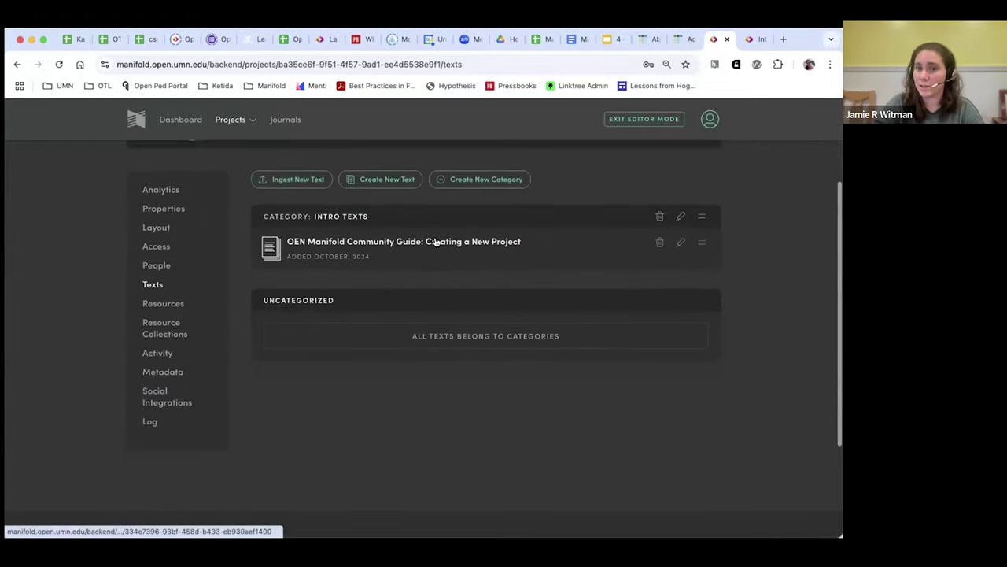
# Step: Open the Creating a New Project guide's Sections, then open and close the section editor unchanged
pyautogui.click(493, 241)
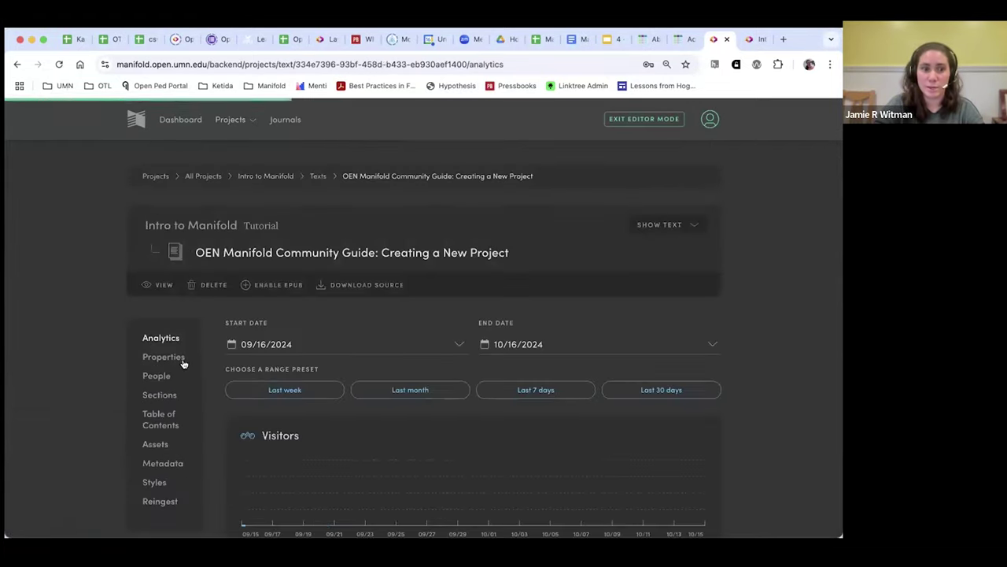
pyautogui.scroll(-2, 165, 385)
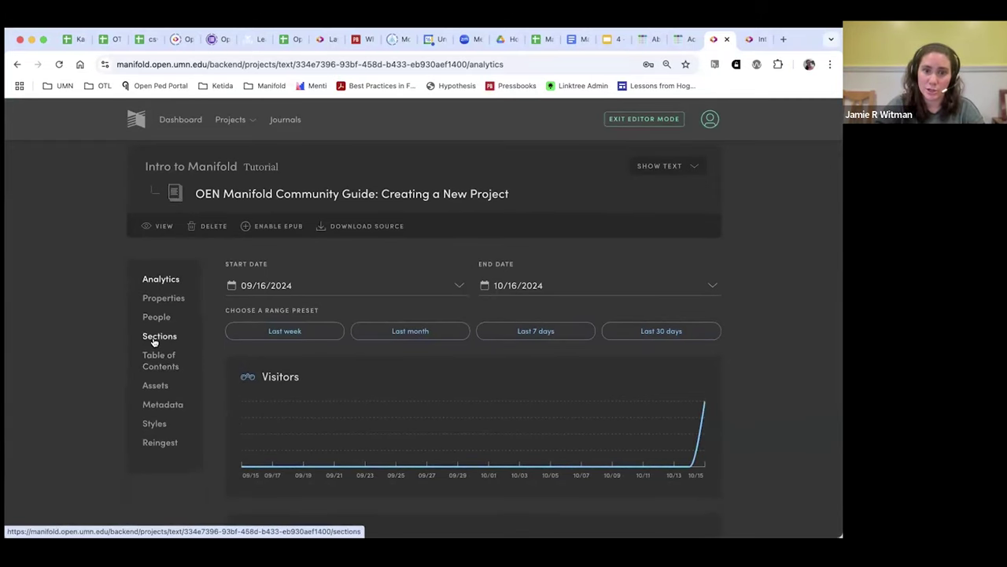
pyautogui.click(154, 339)
pyautogui.scroll(-2, 567, 342)
pyautogui.click(635, 336)
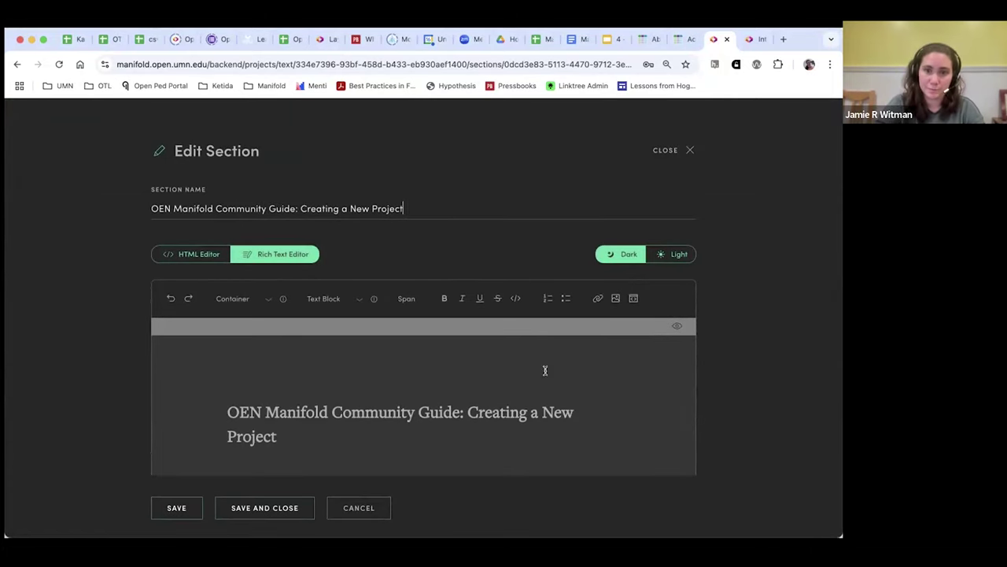
pyautogui.click(688, 149)
pyautogui.scroll(2, 631, 195)
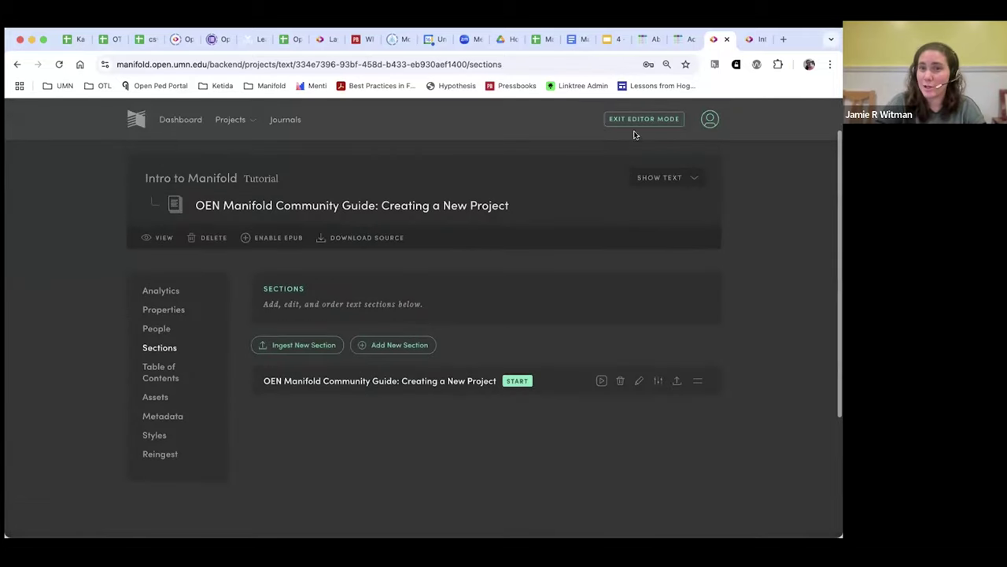
# Step: Exit editor mode to the public home page, then re-enter it to reach the dashboard
pyautogui.click(644, 119)
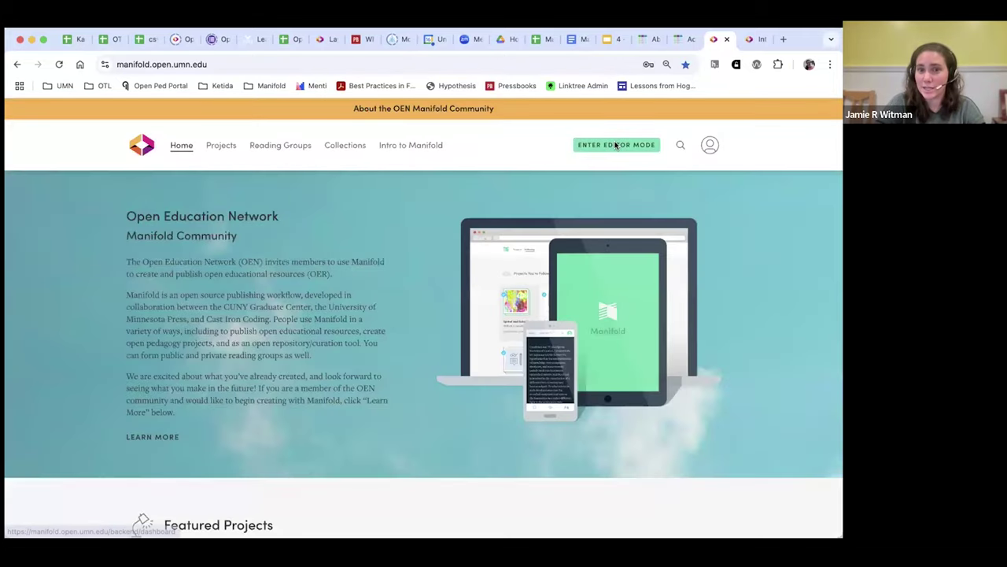
pyautogui.click(616, 145)
pyautogui.scroll(-2, 165, 254)
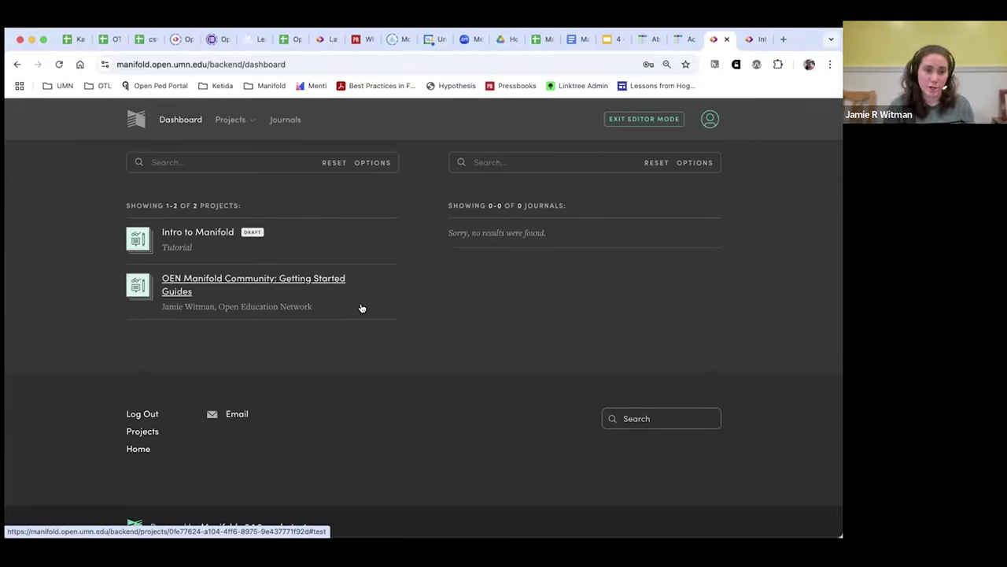
pyautogui.scroll(-1, 426, 284)
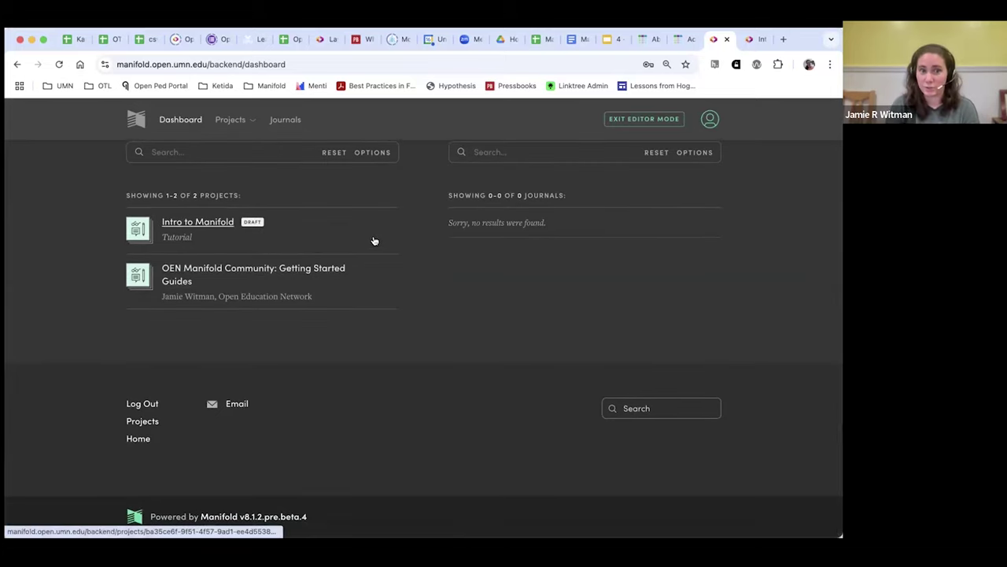
pyautogui.scroll(2, 377, 248)
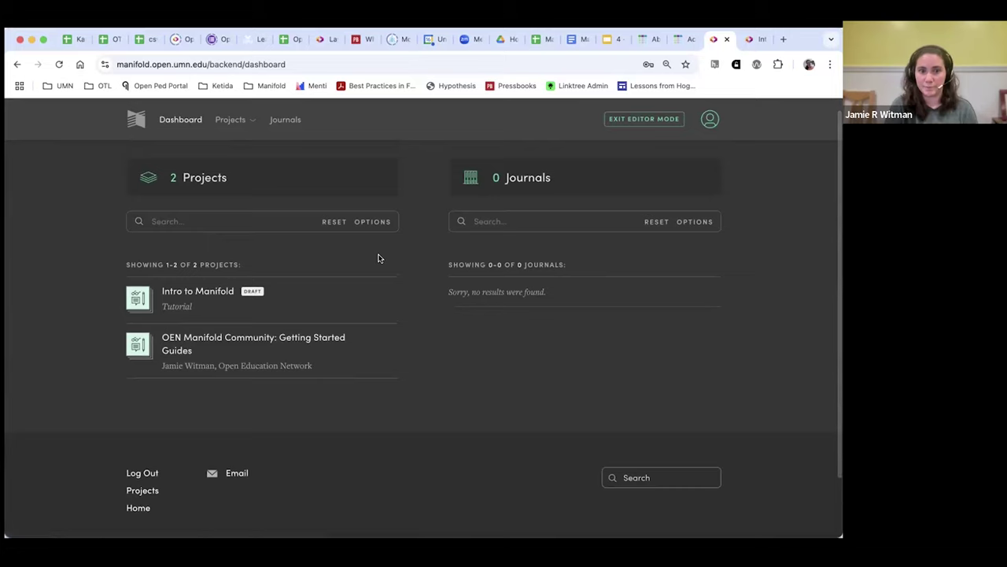
pyautogui.scroll(1, 380, 269)
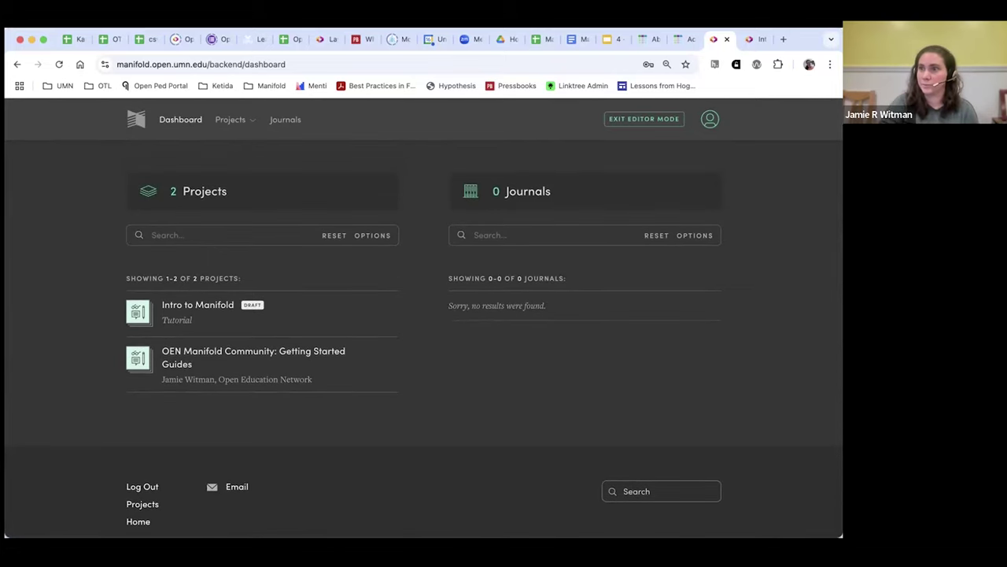
# Step: Open Intro to Manifold's backend Texts page, then view its public project page with Recent Activity
pyautogui.scroll(-3, 394, 344)
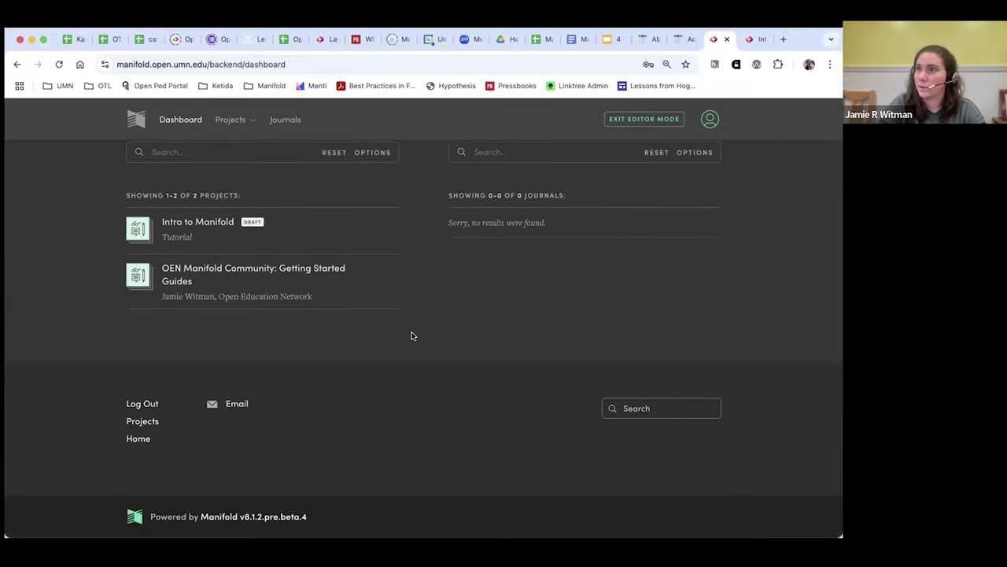
pyautogui.click(173, 222)
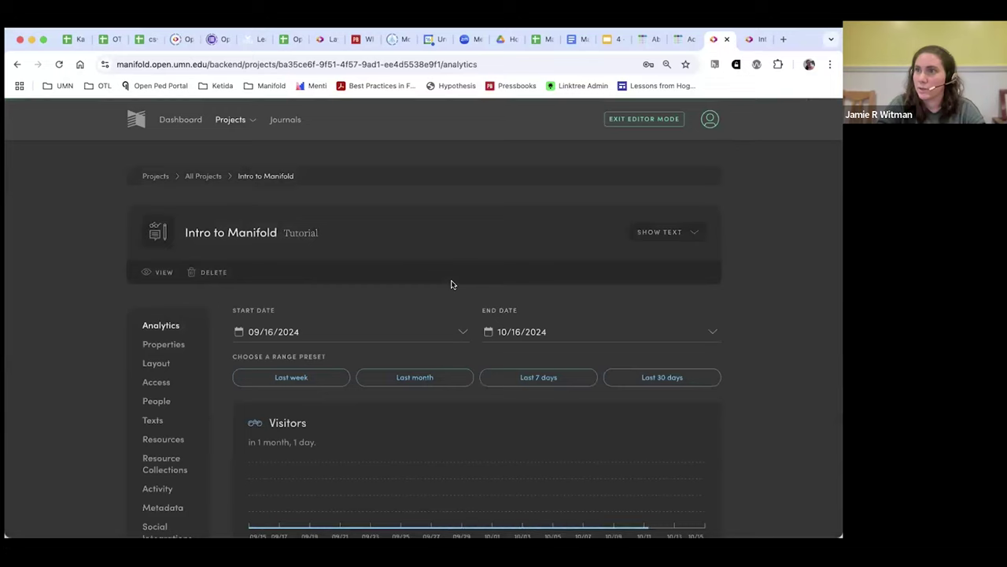
pyautogui.scroll(-1, 196, 287)
pyautogui.scroll(-1, 197, 289)
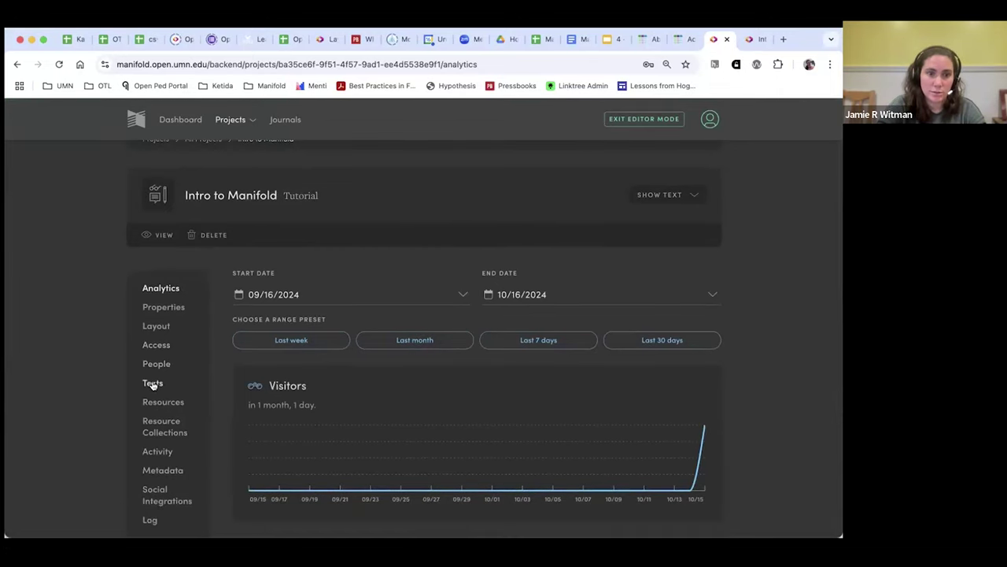
pyautogui.click(153, 383)
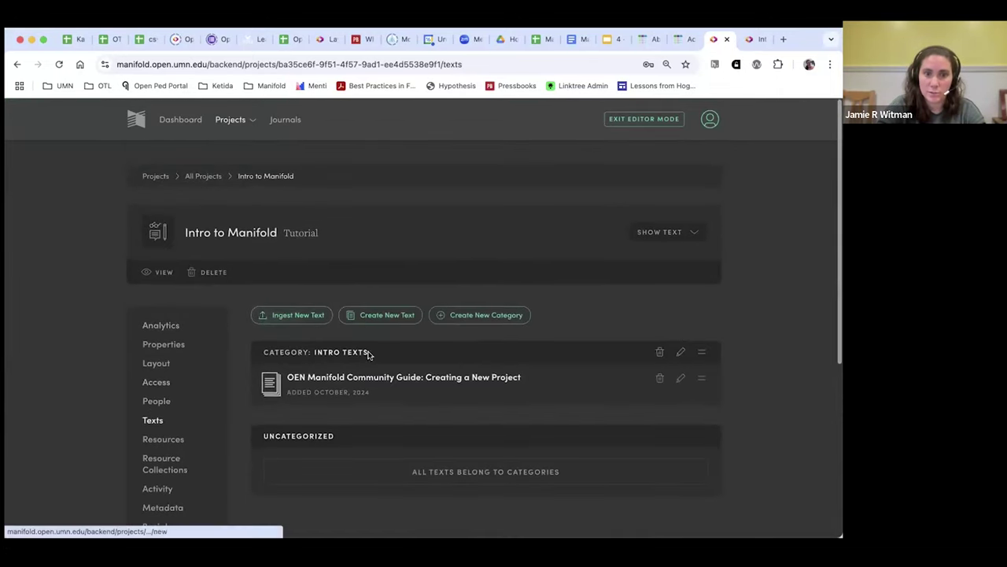
pyautogui.click(157, 271)
pyautogui.scroll(-1, 79, 268)
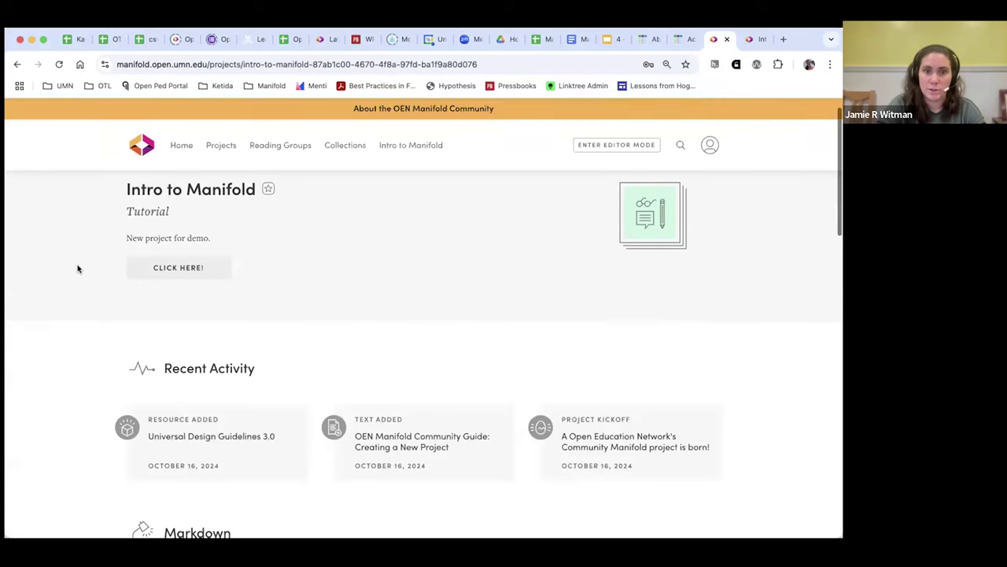
# Step: Return to the site home page and browse the project collections
pyautogui.click(180, 147)
pyautogui.scroll(-1, 367, 288)
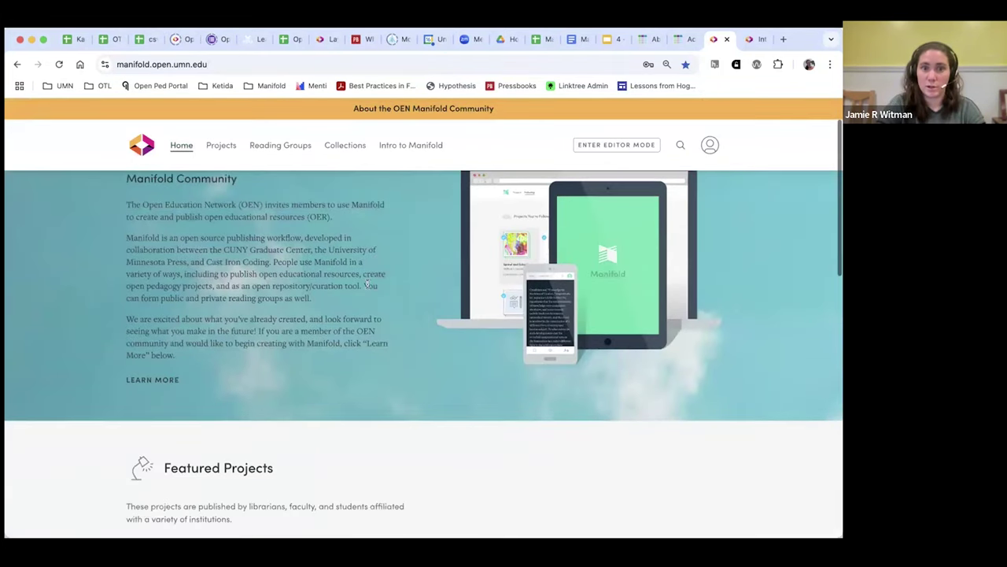
pyautogui.click(337, 148)
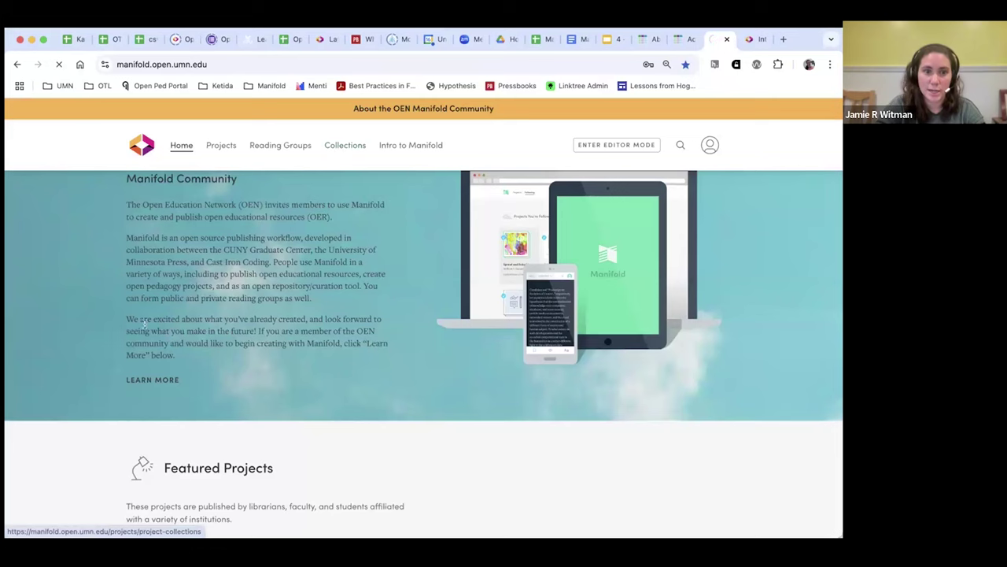
pyautogui.scroll(-6, 103, 333)
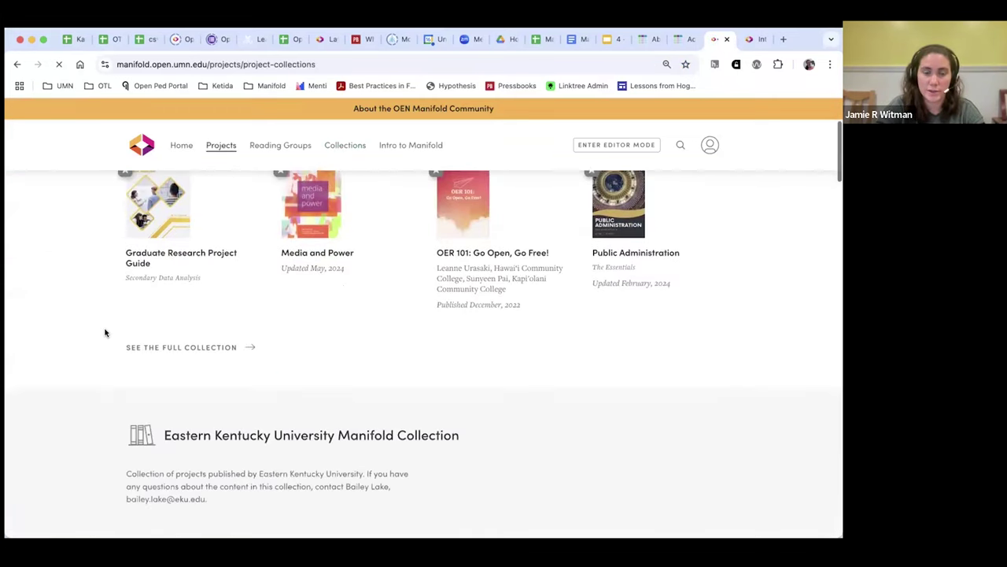
pyautogui.scroll(4, 100, 332)
pyautogui.scroll(10, 100, 332)
pyautogui.scroll(-8, 99, 332)
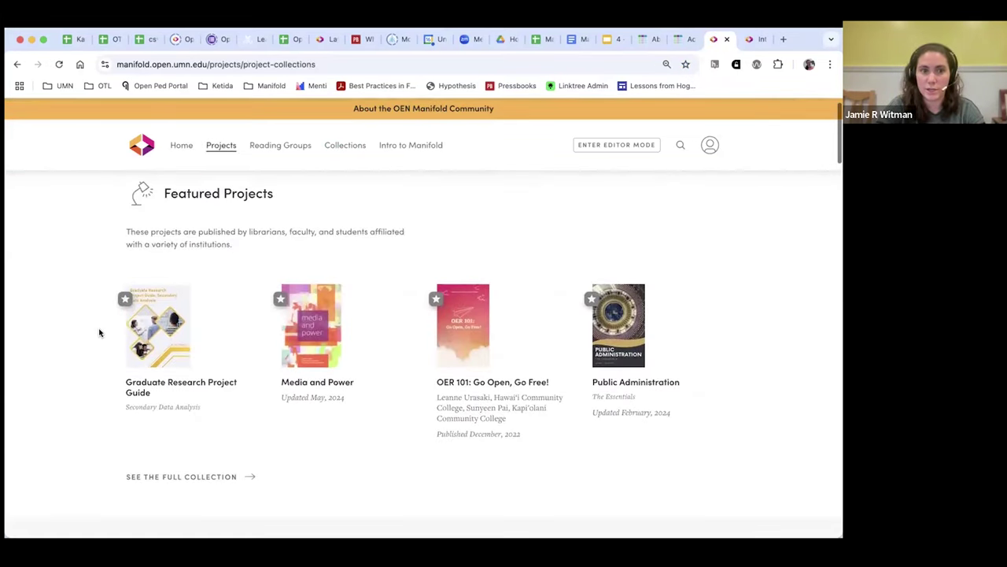
pyautogui.scroll(-5, 99, 332)
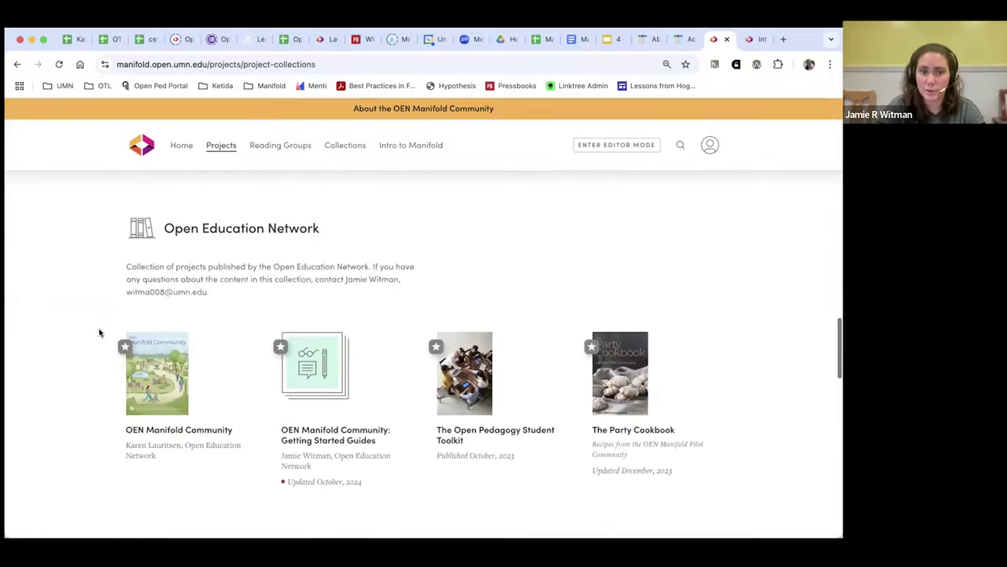
# Step: Open the Getting Started Guides project, review its Texts and Resources, and open Adding a Text
pyautogui.click(339, 352)
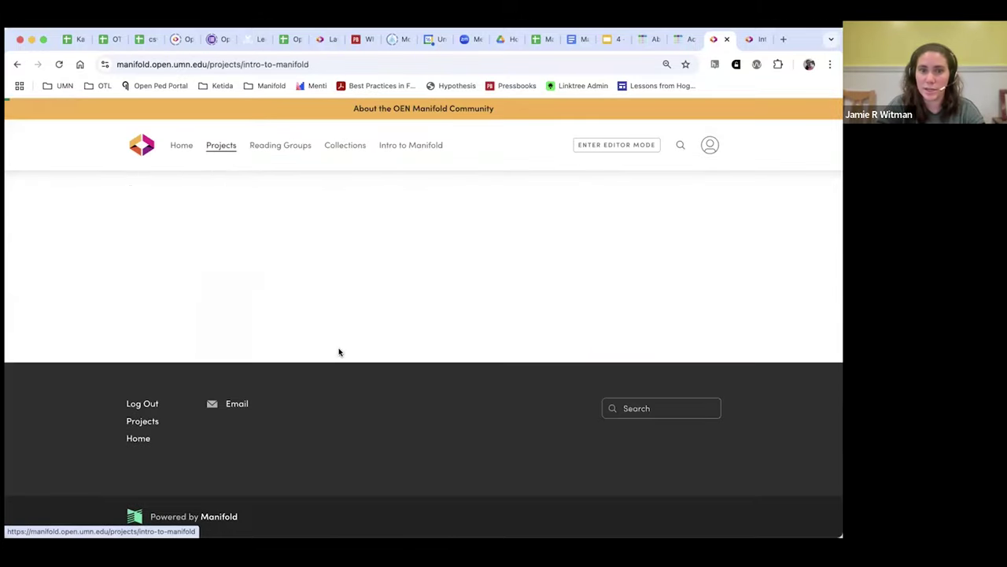
pyautogui.scroll(-5, 56, 291)
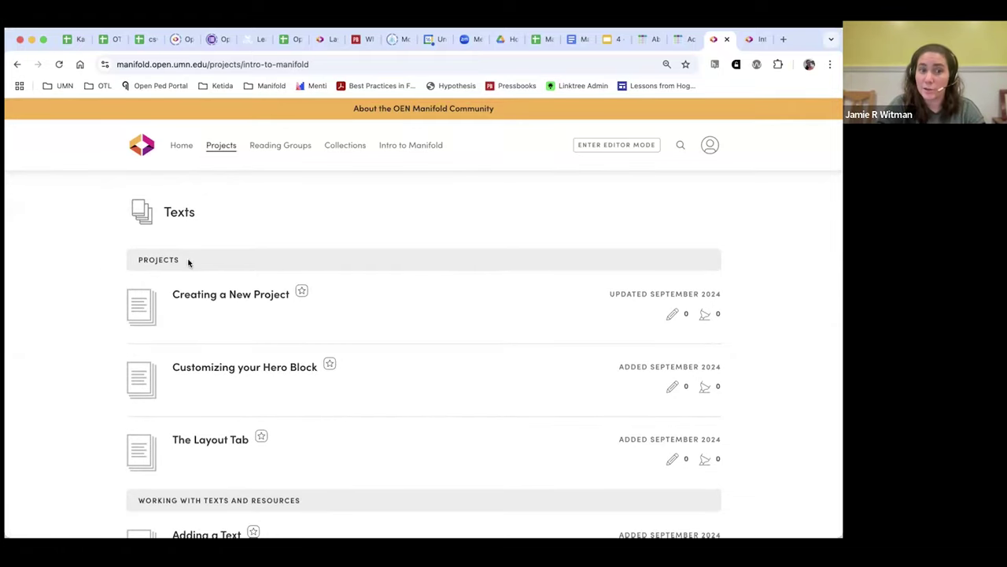
pyautogui.scroll(-5, 99, 286)
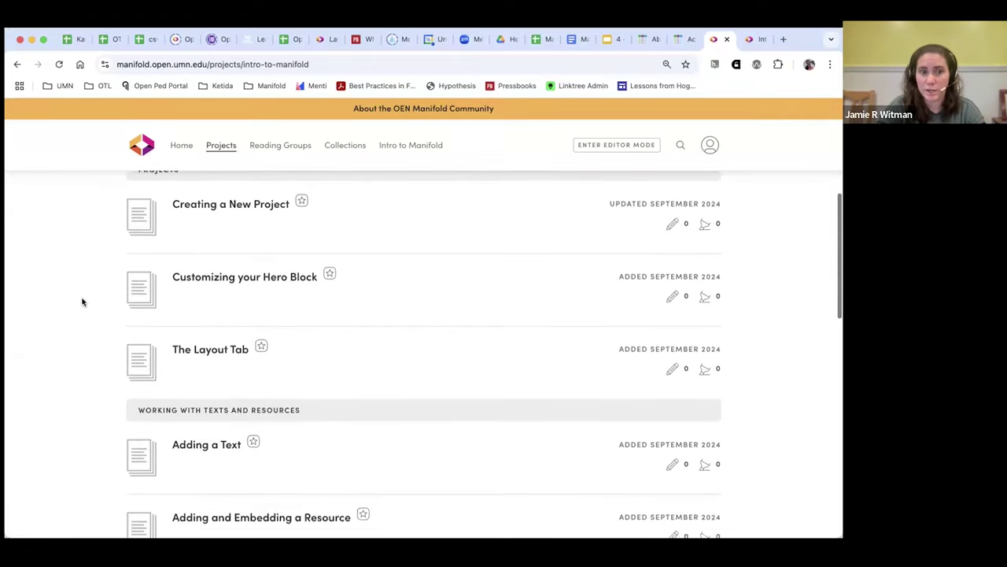
pyautogui.scroll(-1, 316, 253)
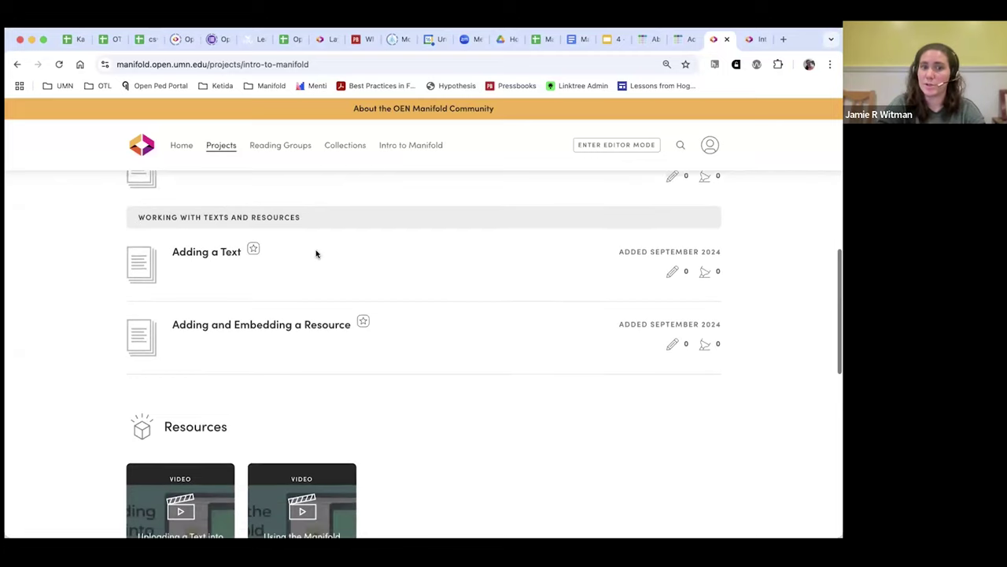
pyautogui.scroll(-5, 389, 315)
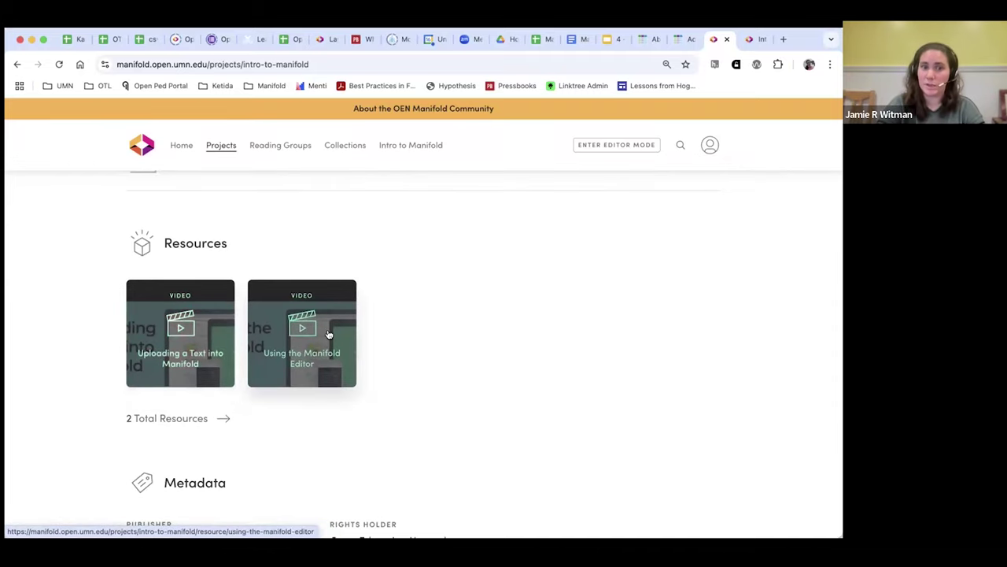
pyautogui.scroll(5, 454, 328)
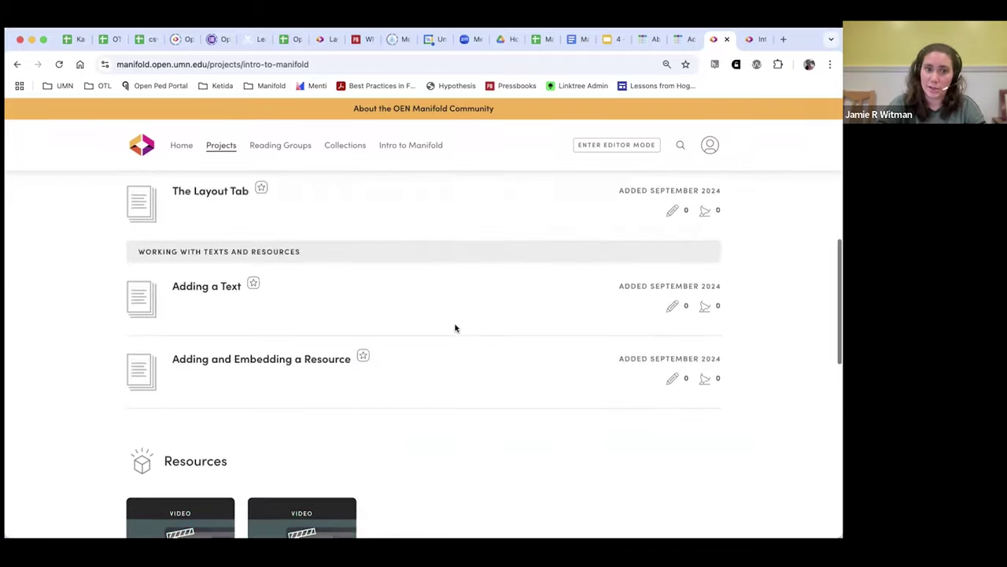
pyautogui.scroll(-4, 454, 329)
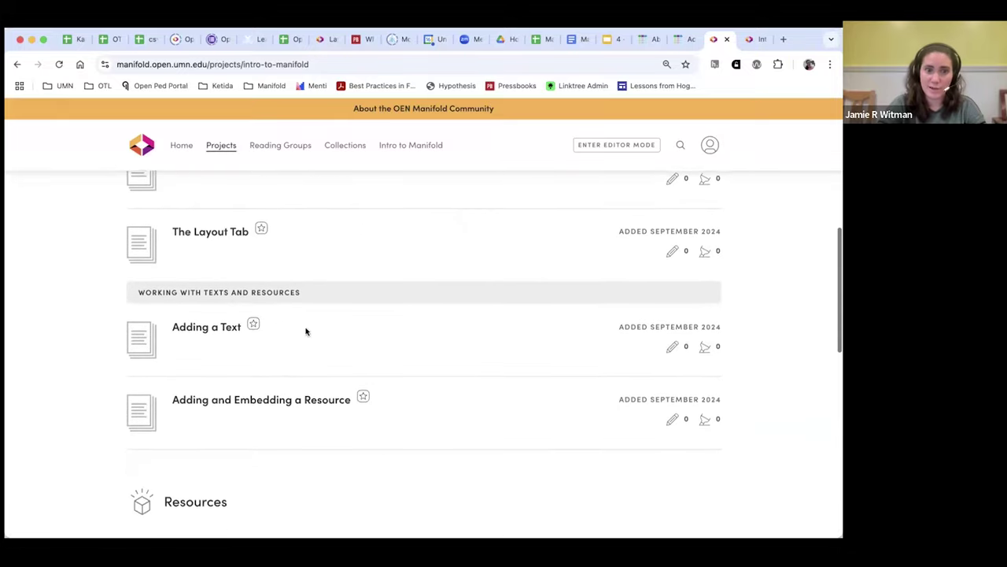
pyautogui.click(199, 326)
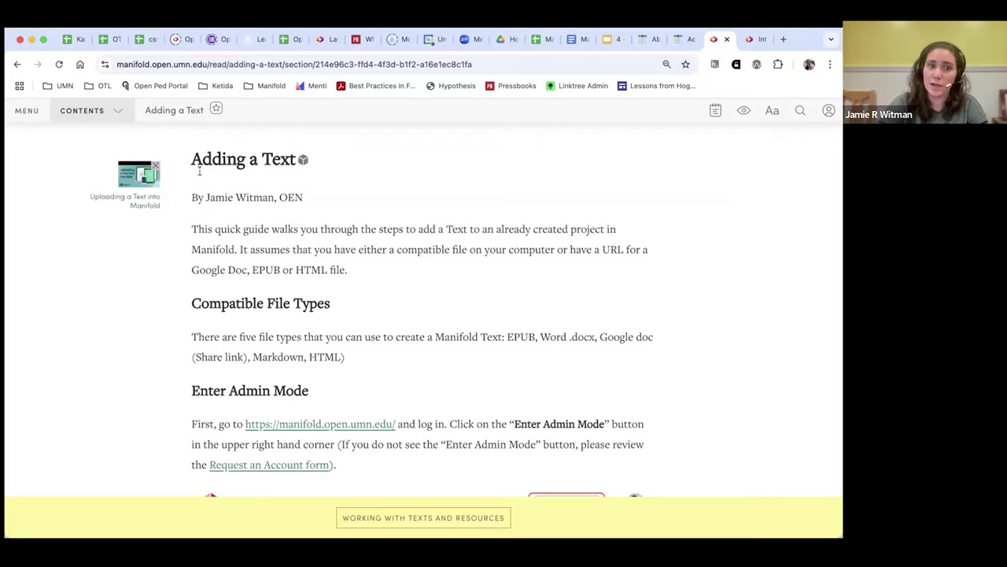
# Step: Highlight the Adding a Text title, preview the Uploading a Text into Manifold video, then clear both
pyautogui.moveTo(193, 158); pyautogui.dragTo(297, 161)
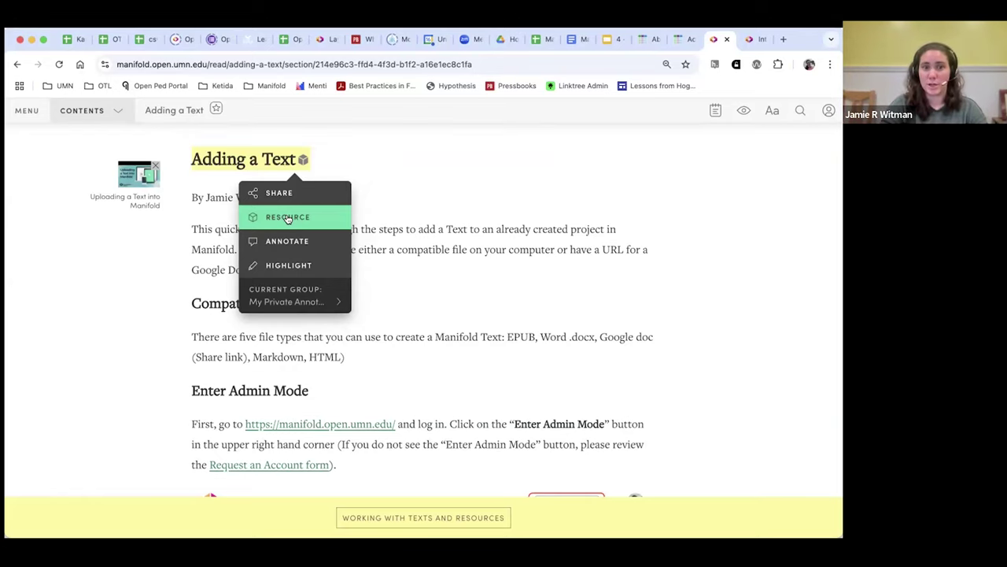
pyautogui.click(139, 189)
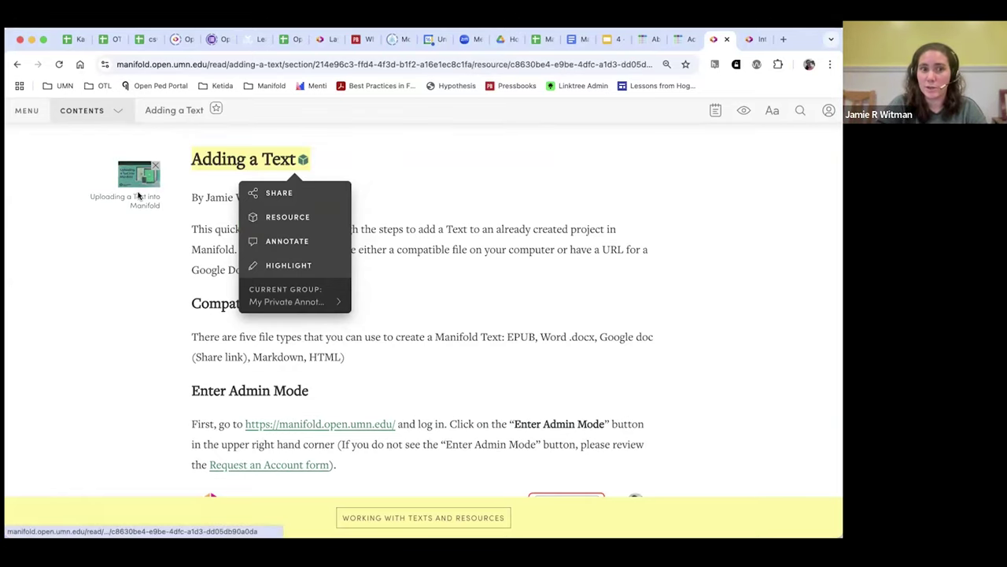
pyautogui.scroll(-4, 412, 240)
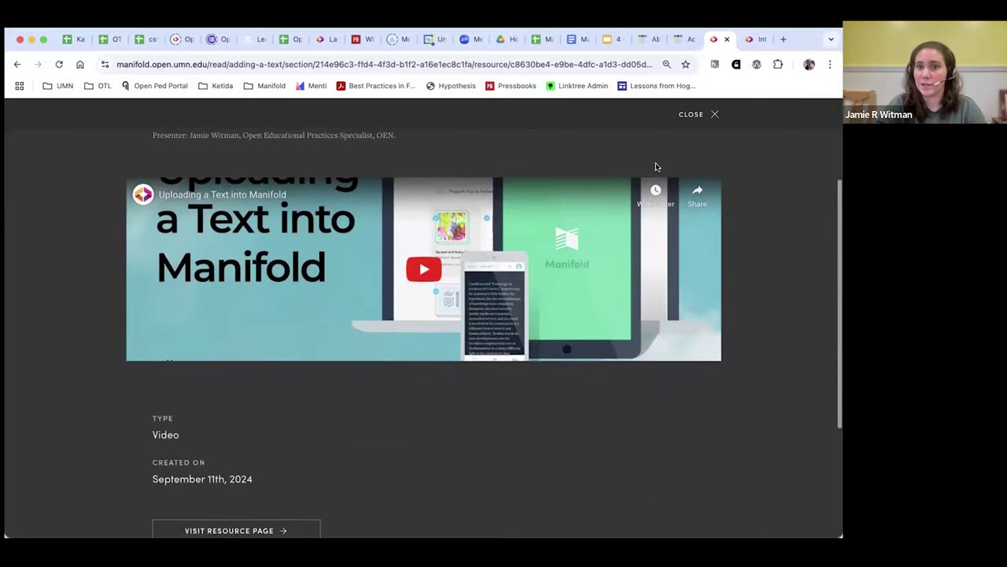
pyautogui.click(693, 114)
pyautogui.click(431, 179)
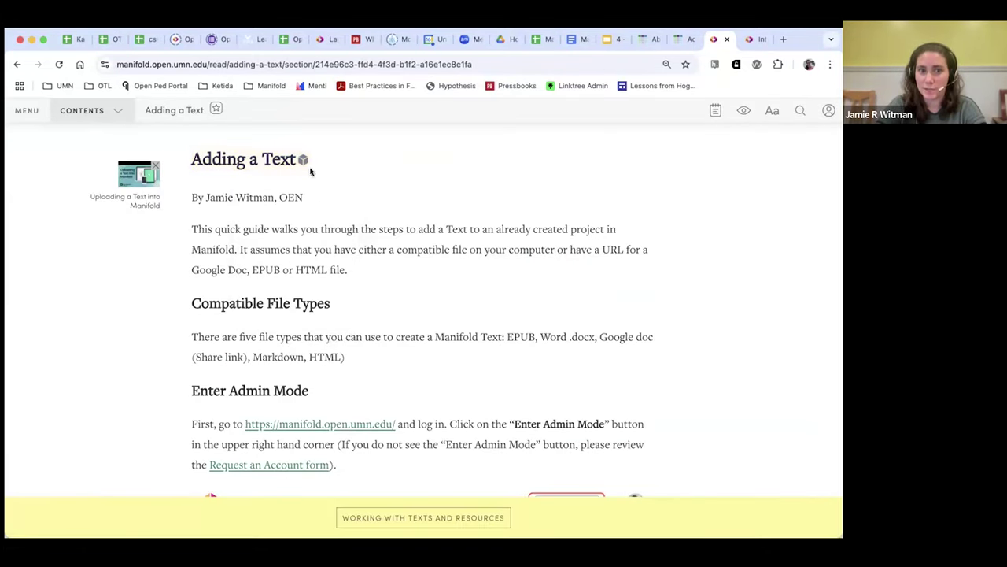
pyautogui.scroll(-5, 321, 238)
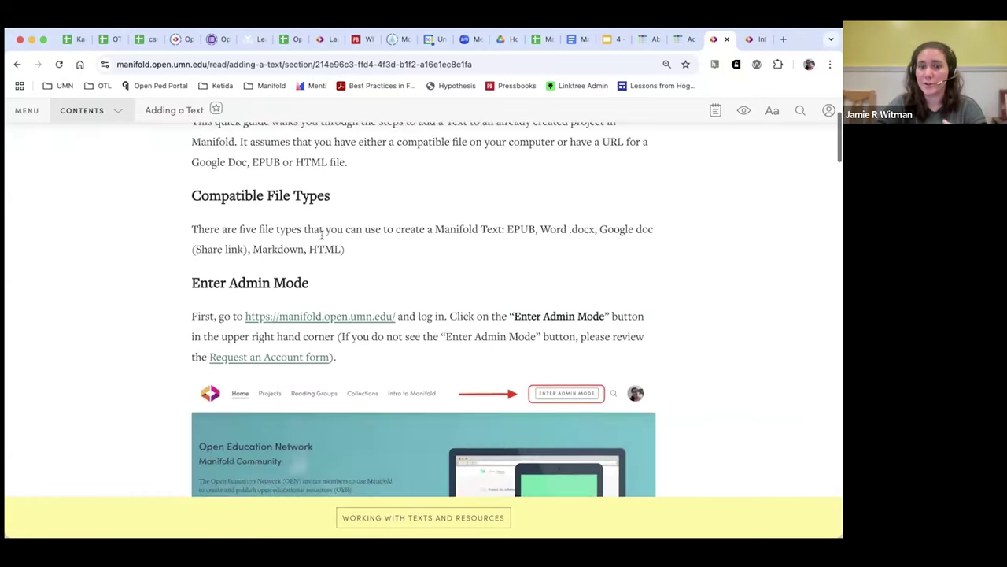
pyautogui.scroll(5, 118, 166)
# Step: Go from the reader back to the Getting Started Guides project home page and scroll through it
pyautogui.click(24, 110)
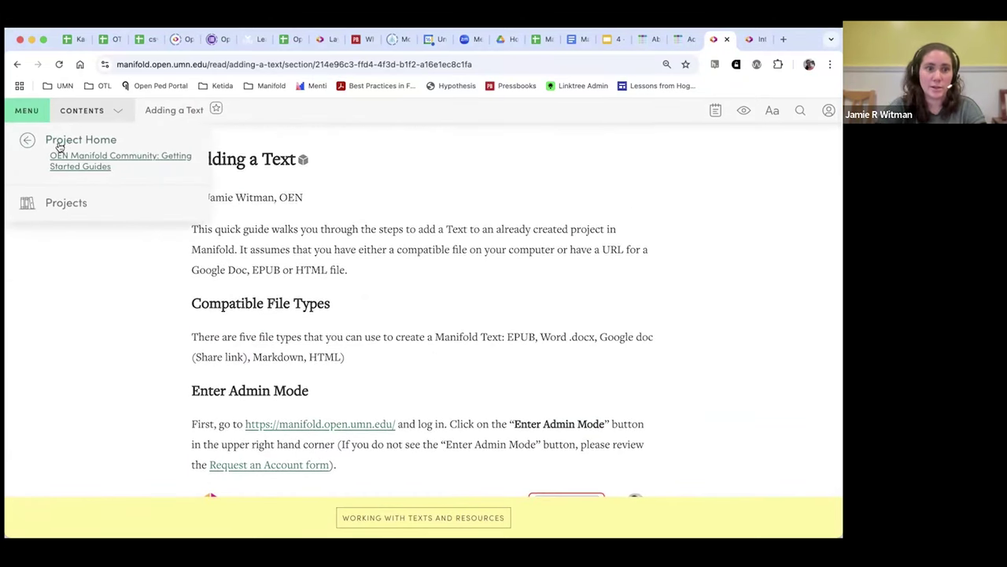
pyautogui.click(59, 146)
pyautogui.scroll(-10, 101, 314)
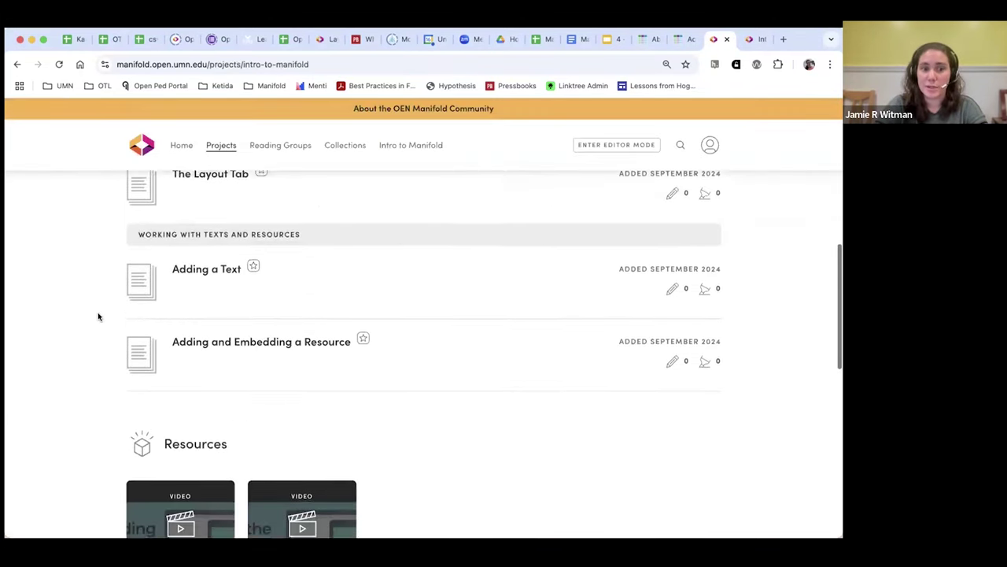
pyautogui.scroll(-3, 241, 355)
pyautogui.scroll(1, 456, 281)
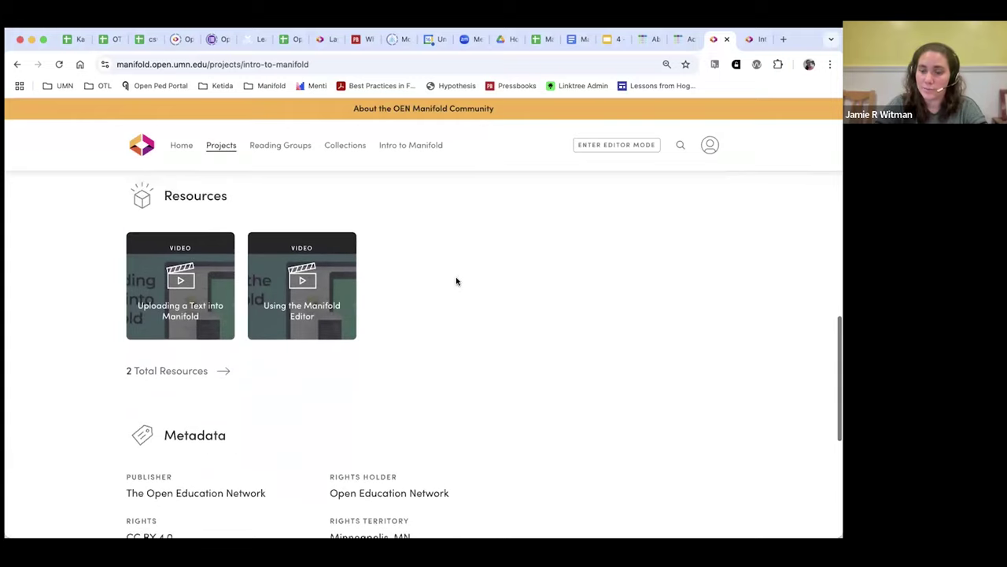
pyautogui.scroll(2, 57, 292)
pyautogui.scroll(5, 57, 293)
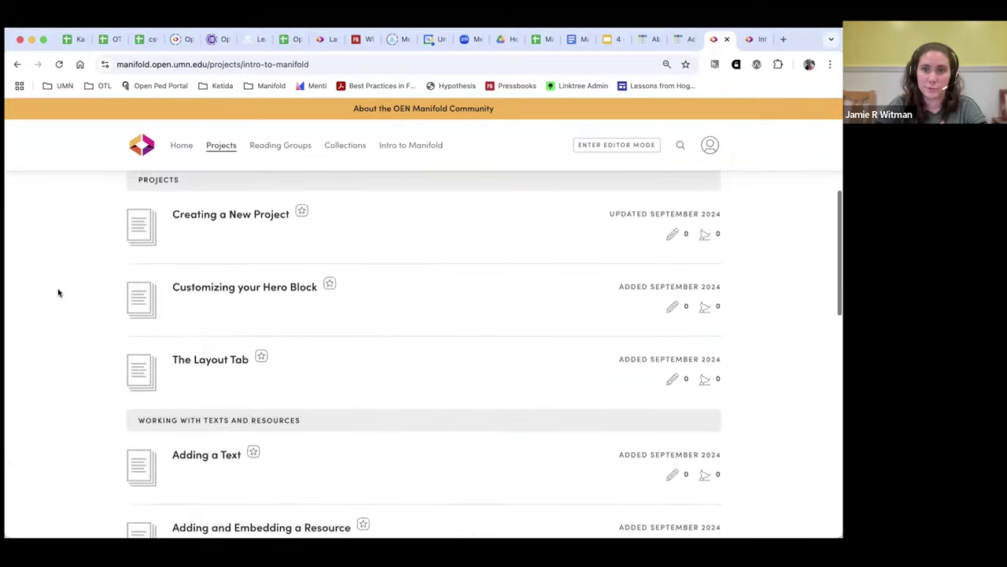
pyautogui.scroll(3, 57, 293)
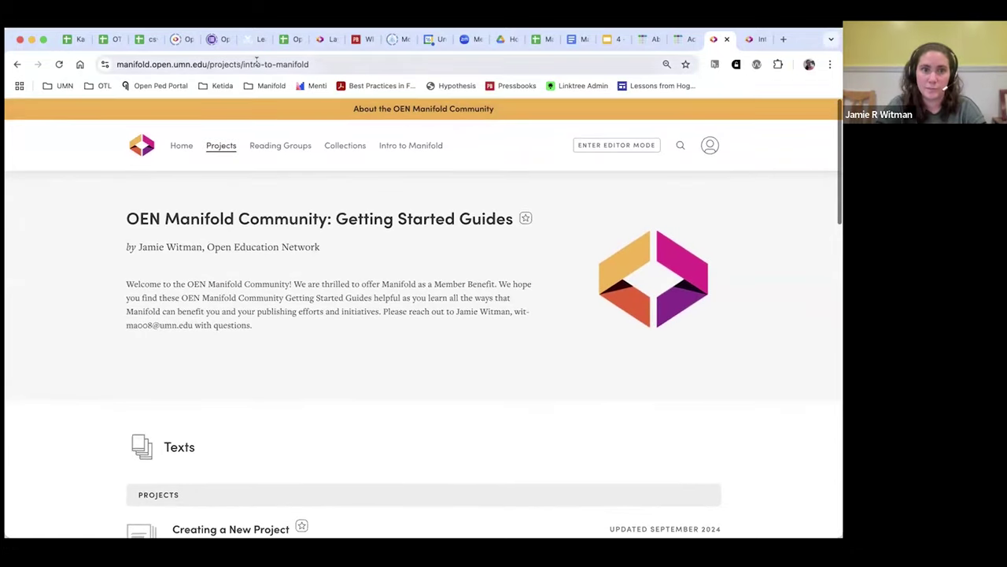
# Step: Select the project page's full web address and scroll down to the Texts list
pyautogui.click(259, 64)
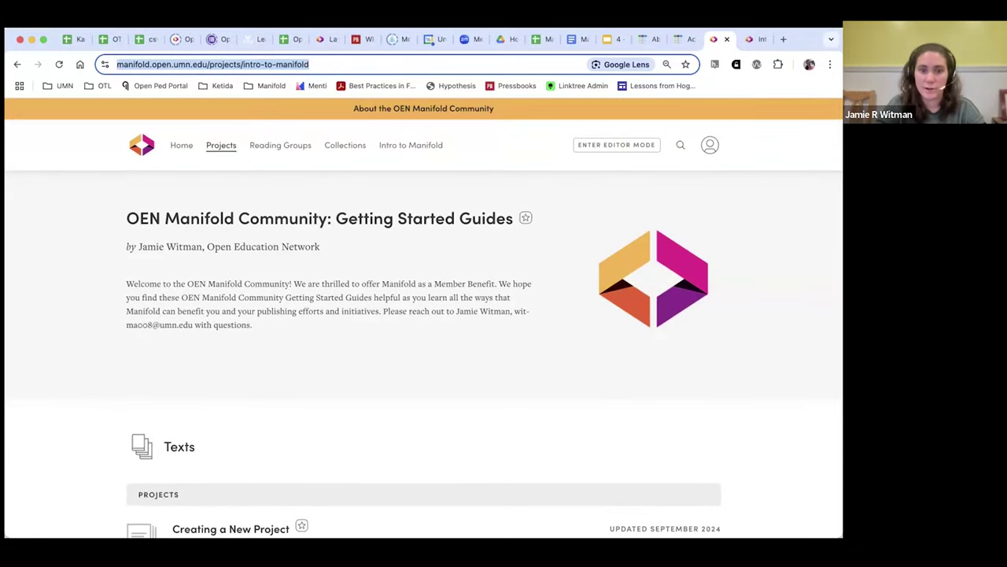
pyautogui.scroll(-5, 197, 341)
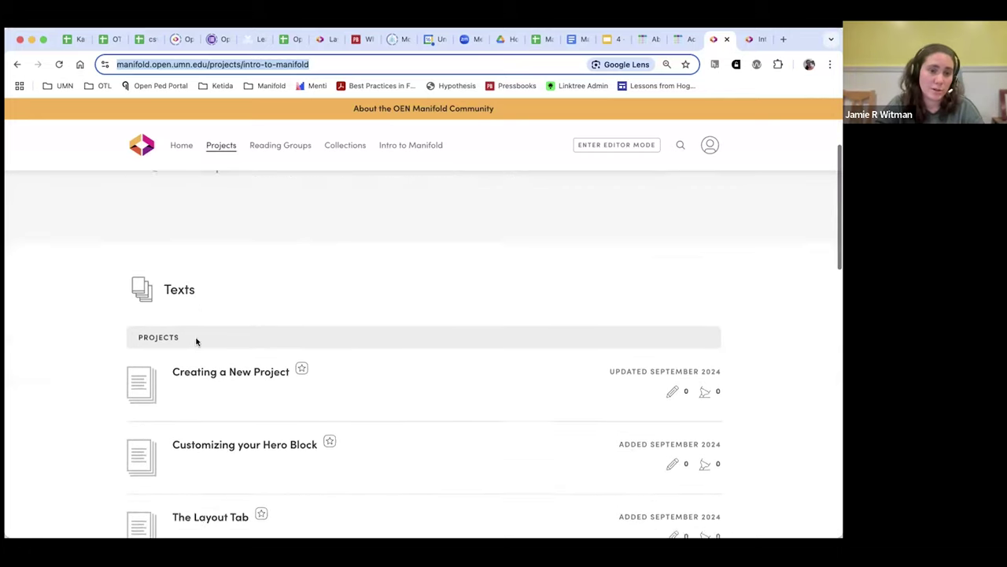
pyautogui.scroll(-2, 84, 336)
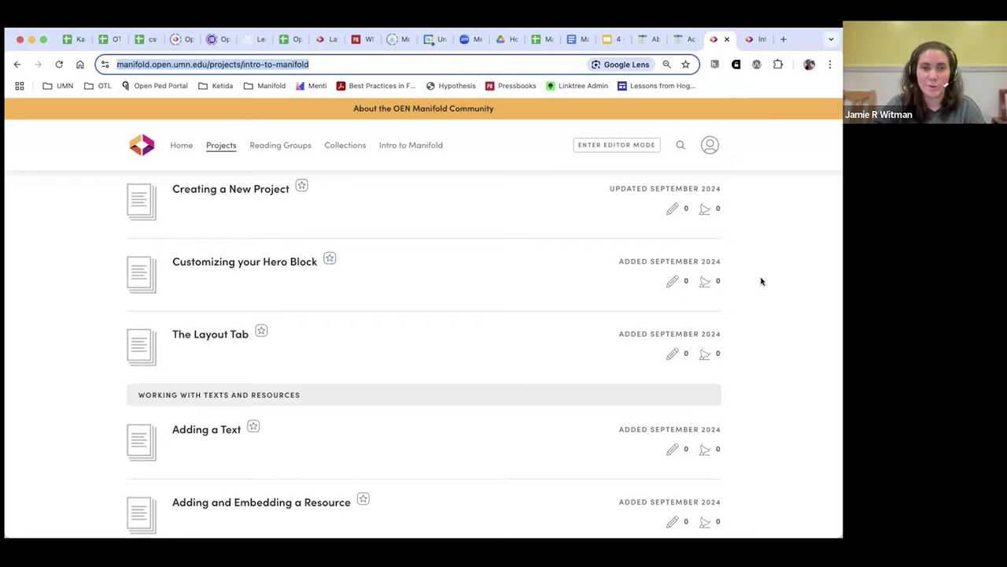
pyautogui.scroll(-5, 760, 281)
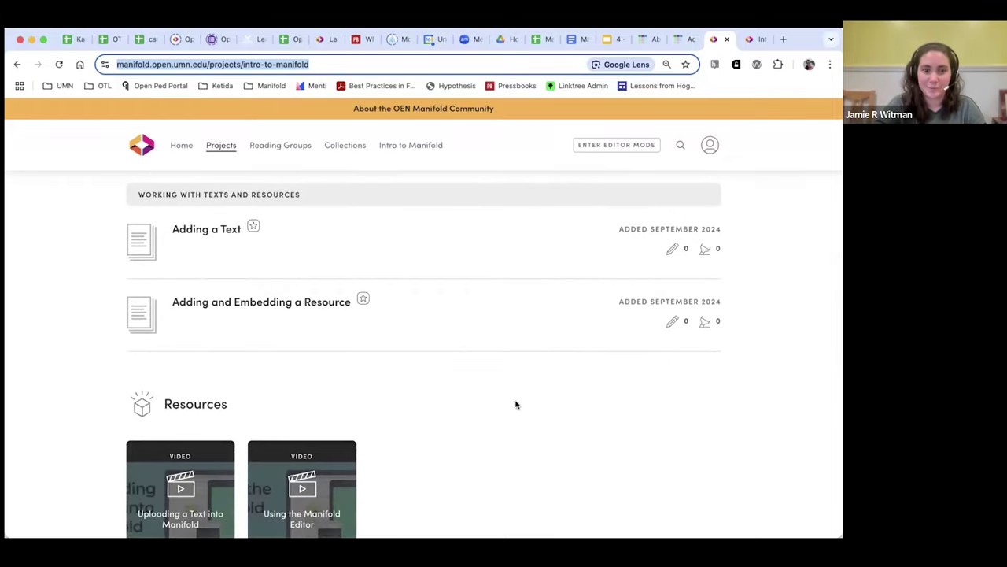